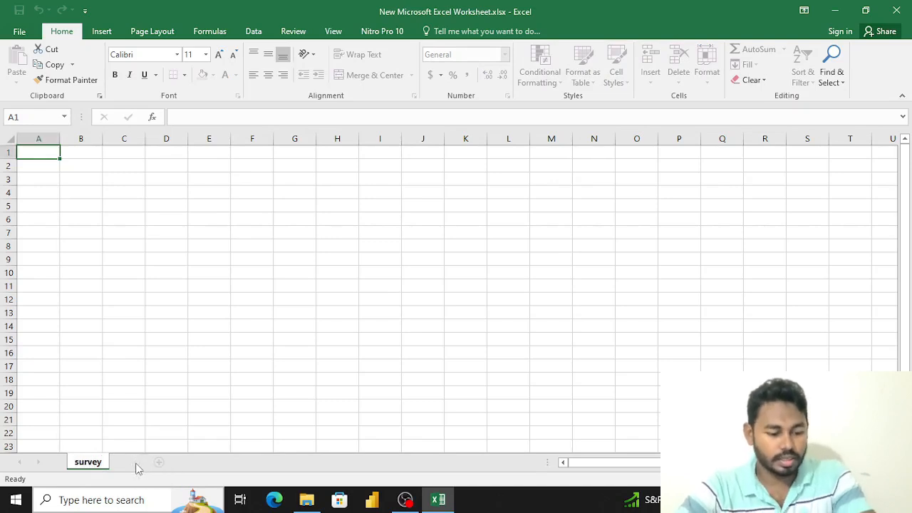
Add a worksheet after the survey sheet and name it choices
click(138, 467)
double_click(136, 463)
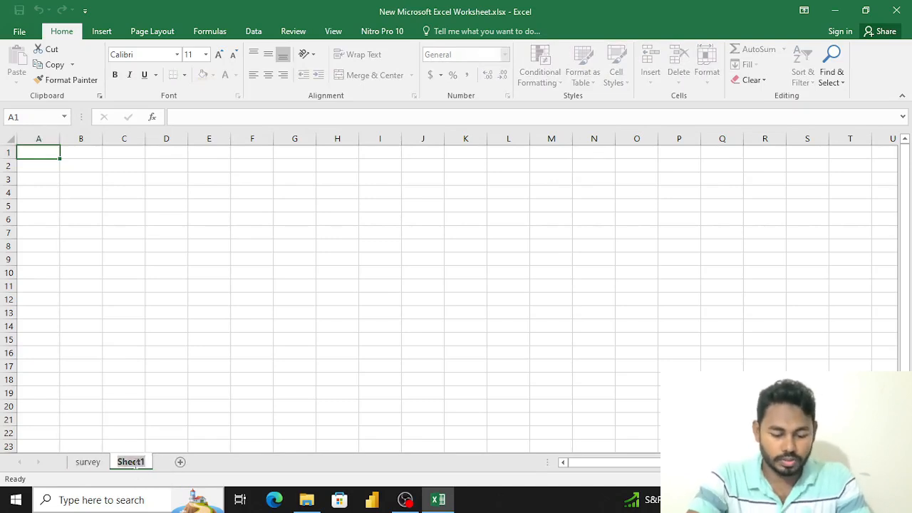
text(choi)
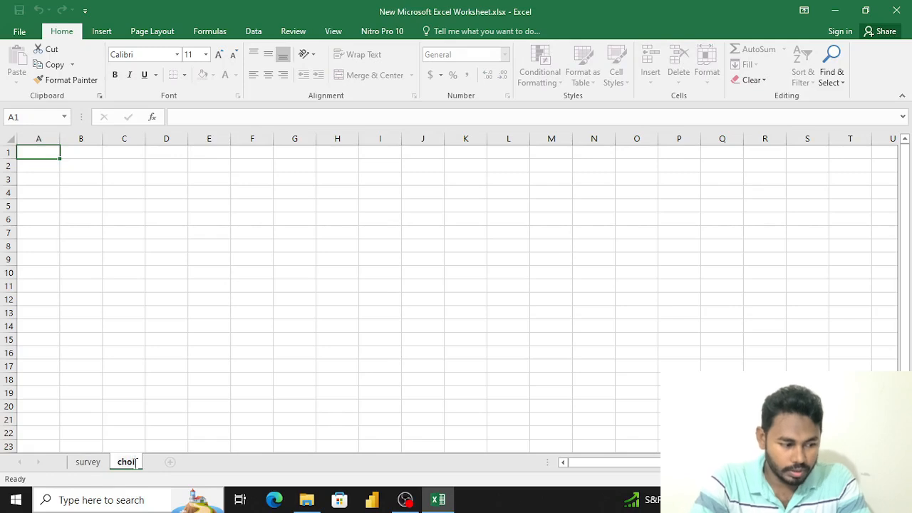
text(ces)
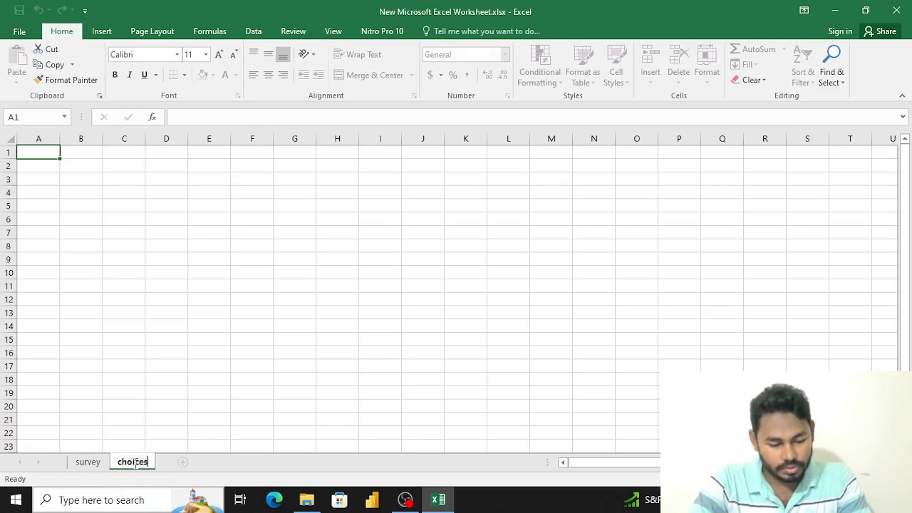
Add another worksheet after choices and name it settings
click(179, 465)
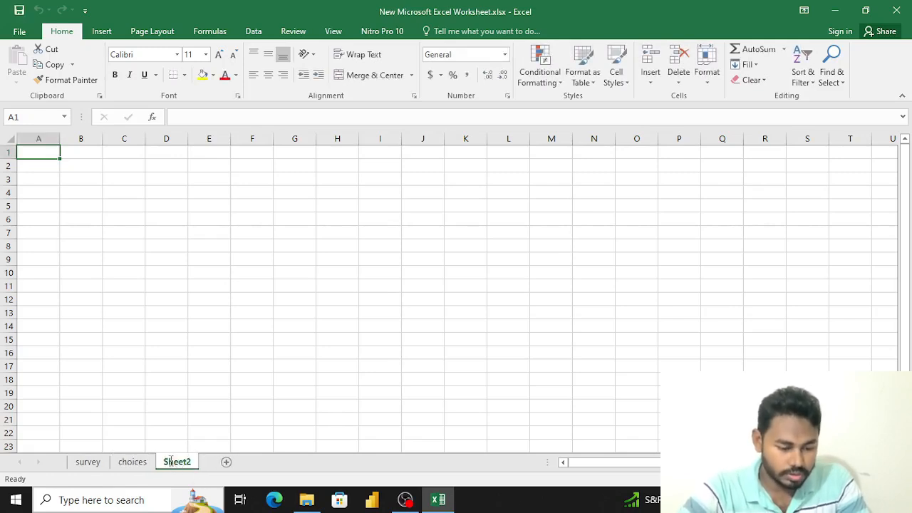
double_click(172, 465)
text(settings)
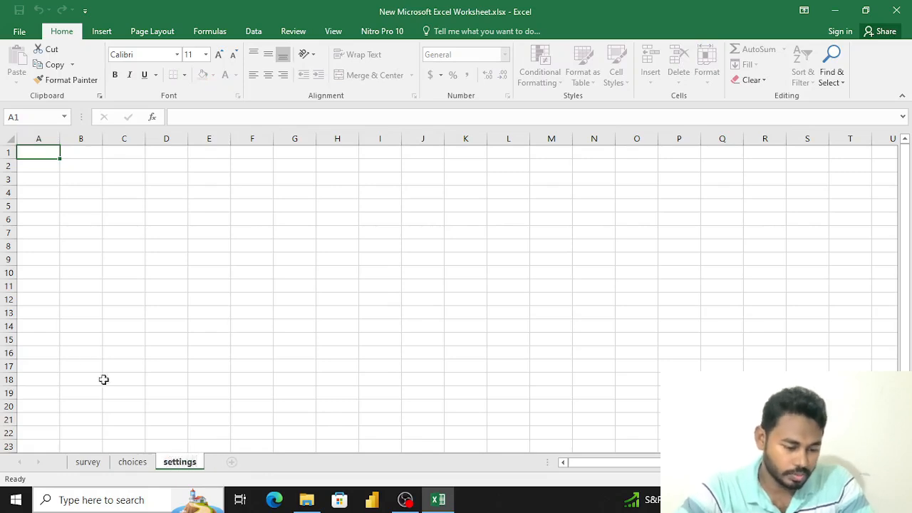
click(81, 358)
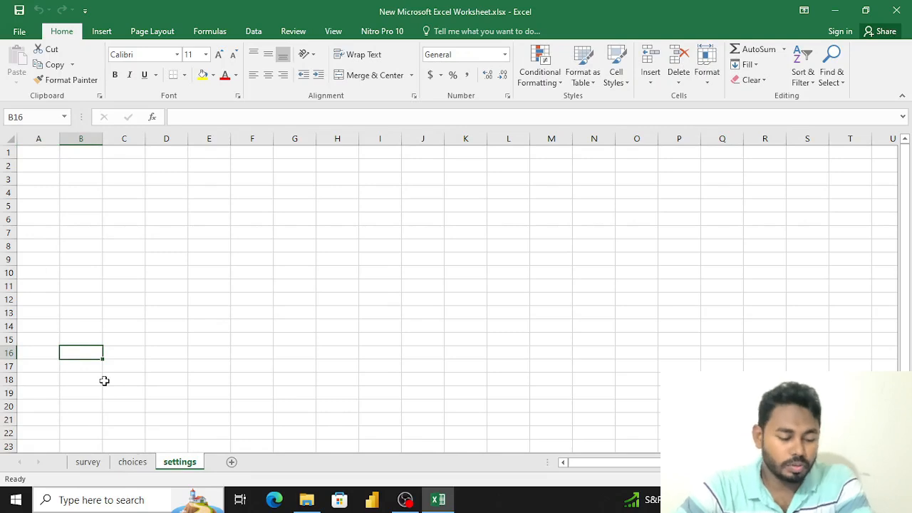
click(96, 463)
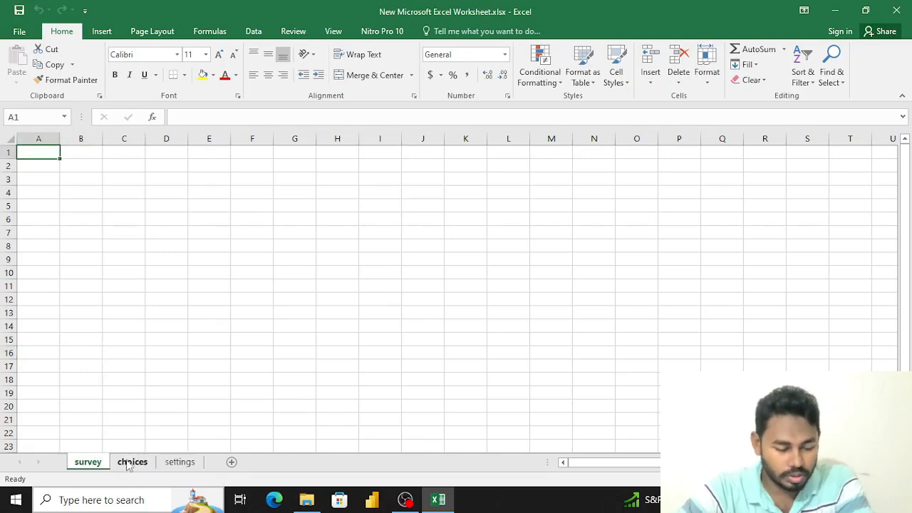
click(132, 463)
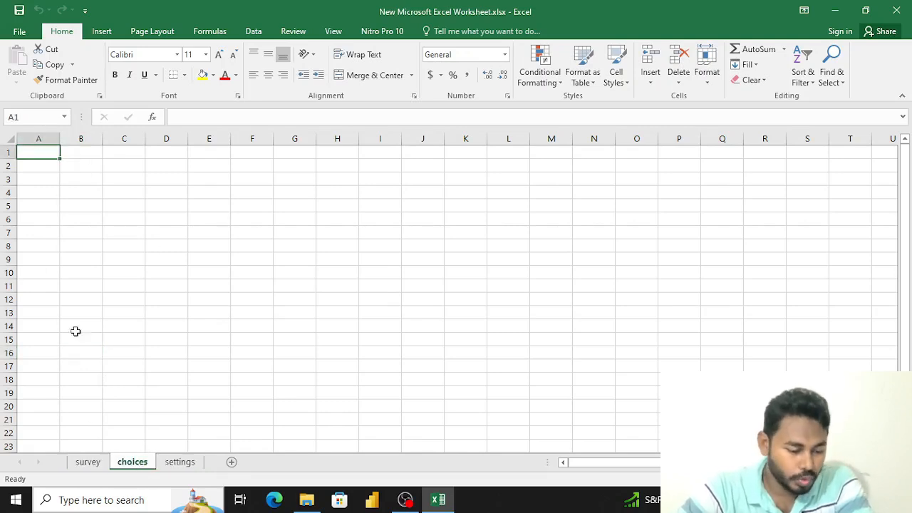
click(96, 463)
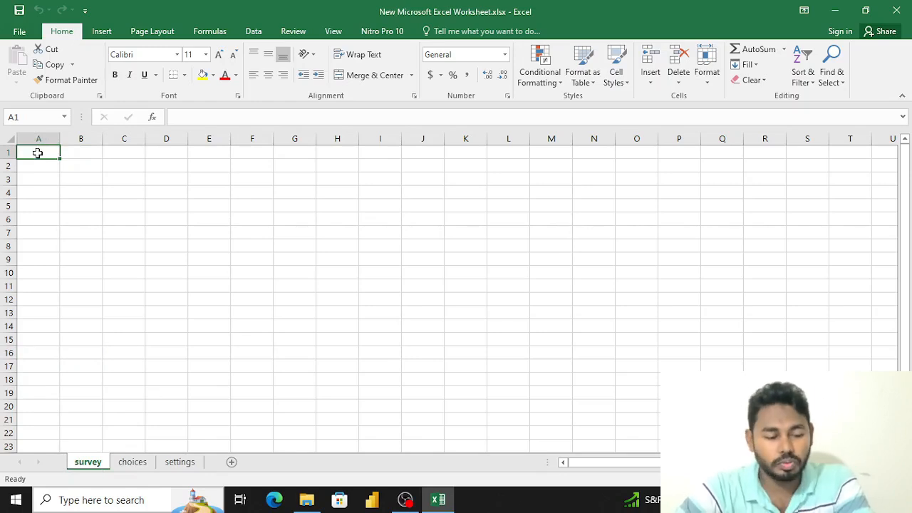
click(130, 463)
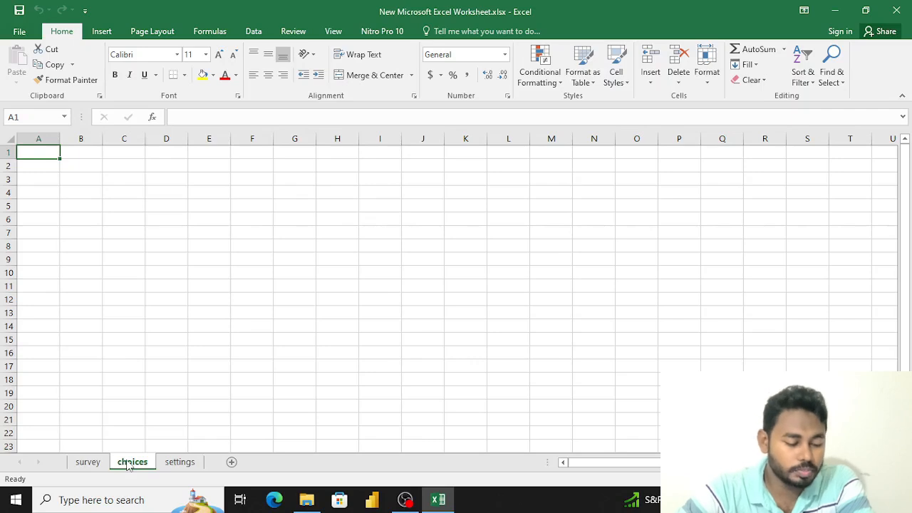
On the survey sheet, enter the headers type, name, label, required and relevant in cells A1 to E1
click(89, 462)
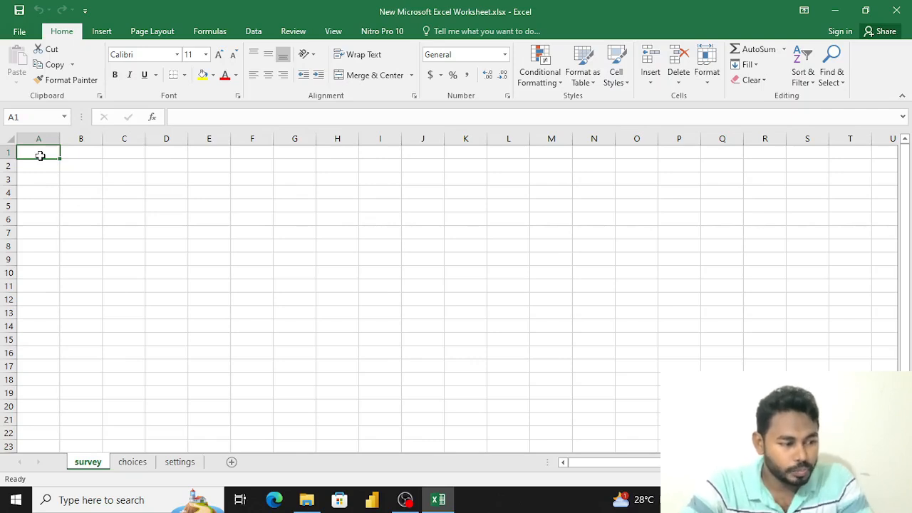
text(type)
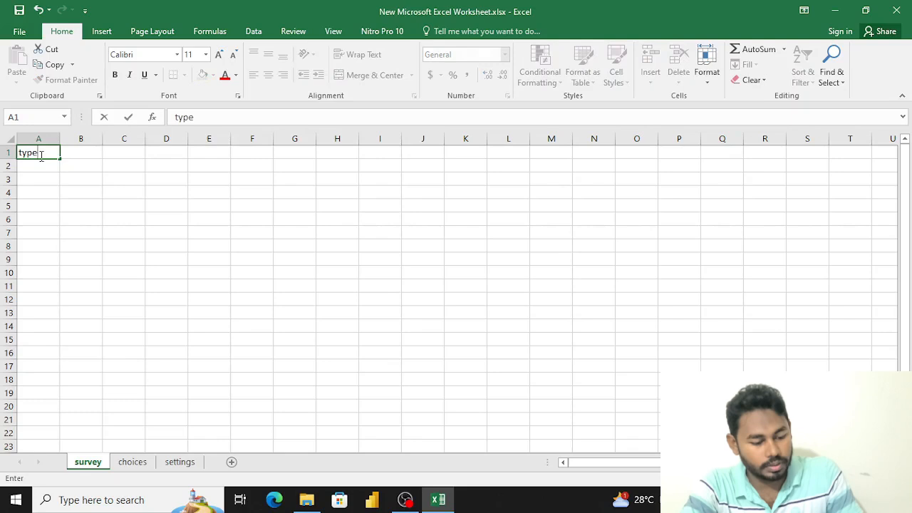
key(Tab)
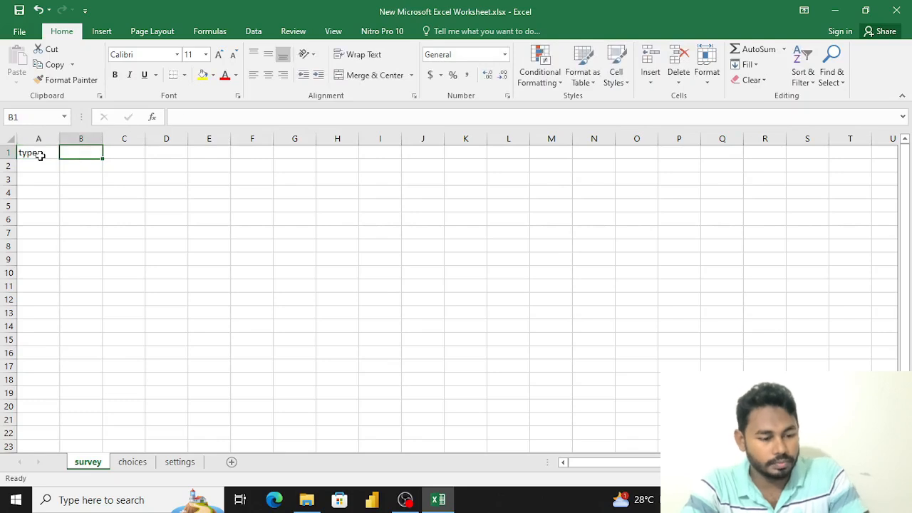
text(name)
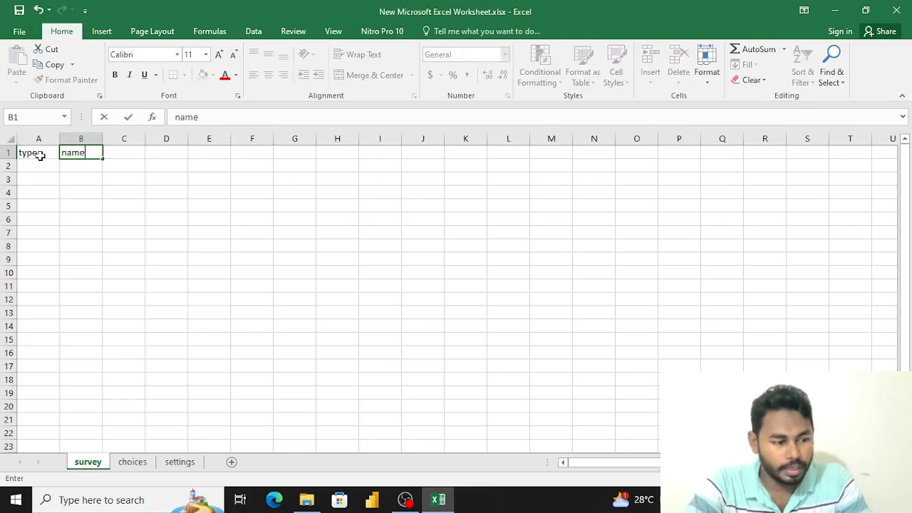
key(Tab)
text(la)
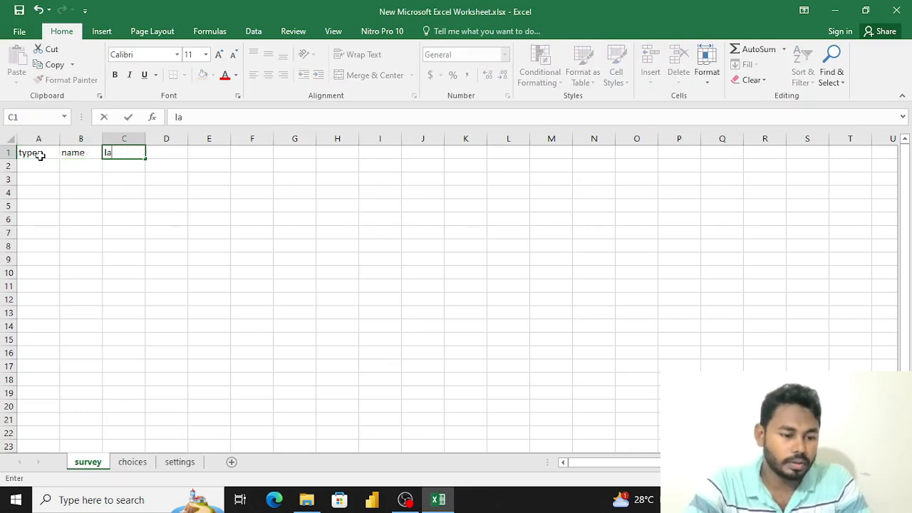
text(bel)
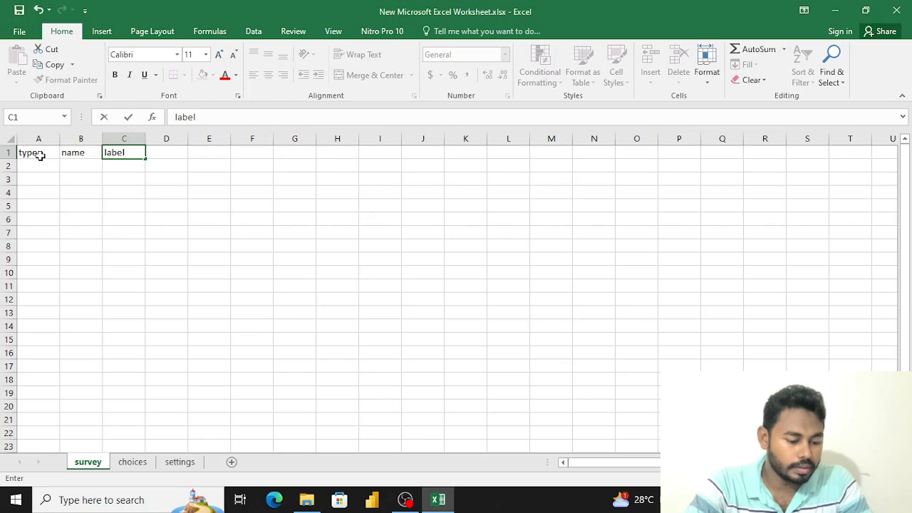
key(Tab)
text(req)
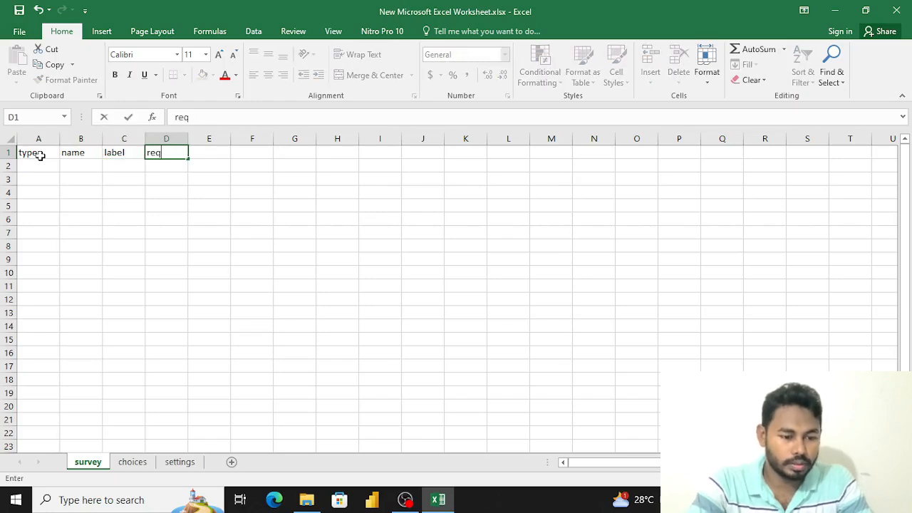
text(uired)
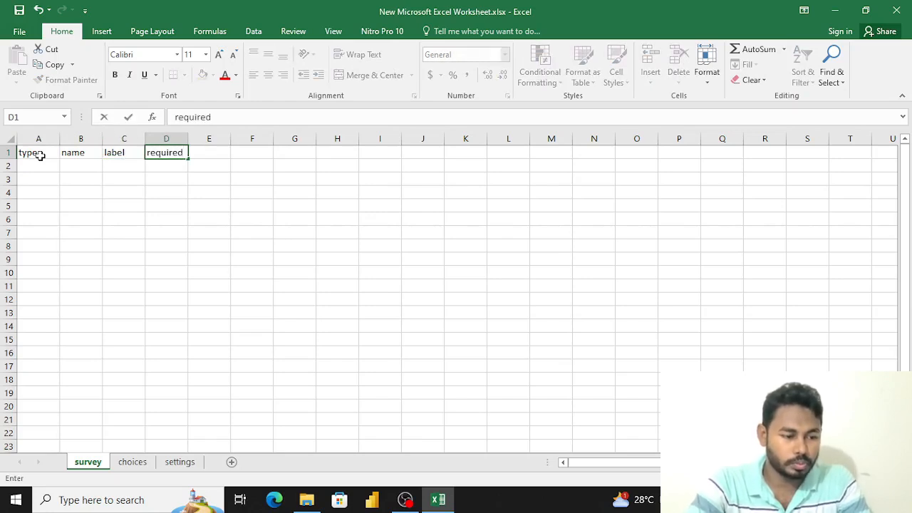
key(Tab)
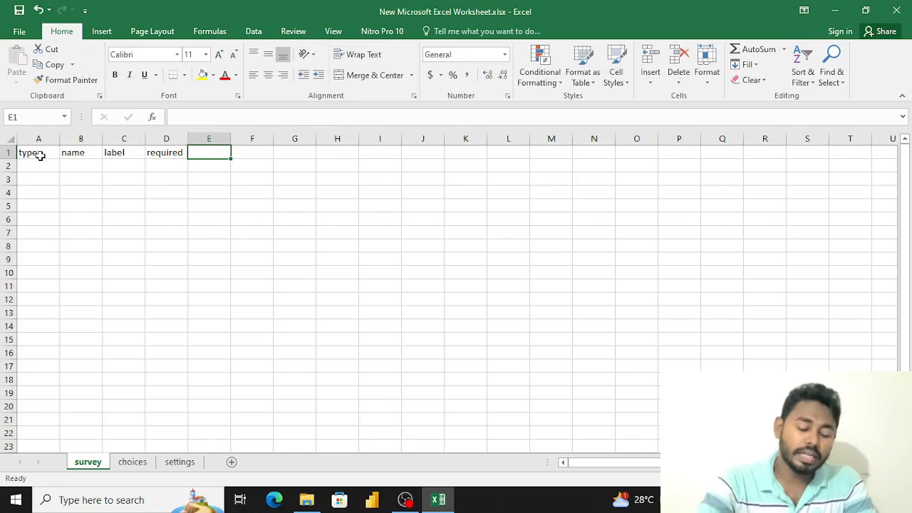
text(relev)
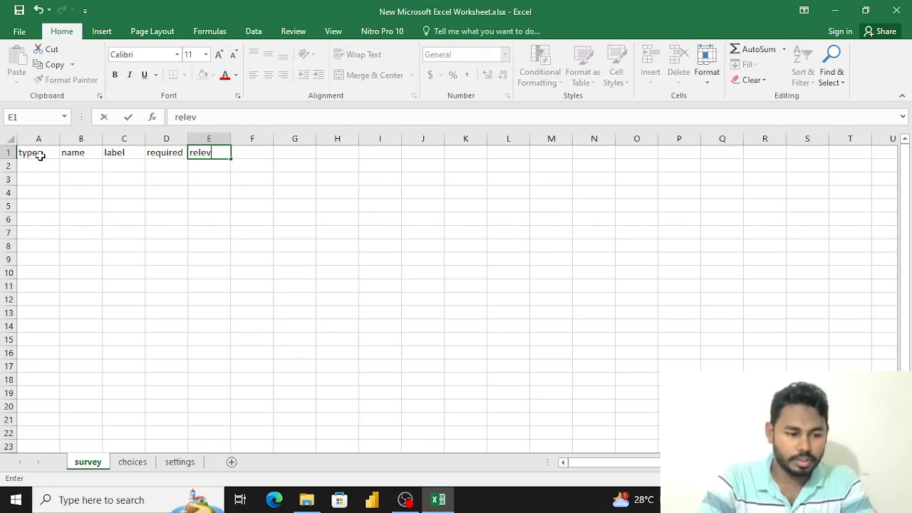
text(ant)
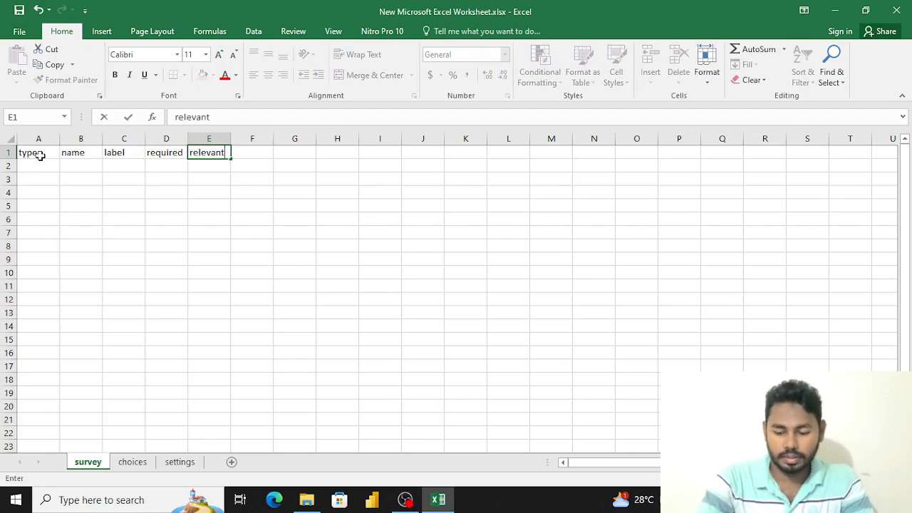
key(Return)
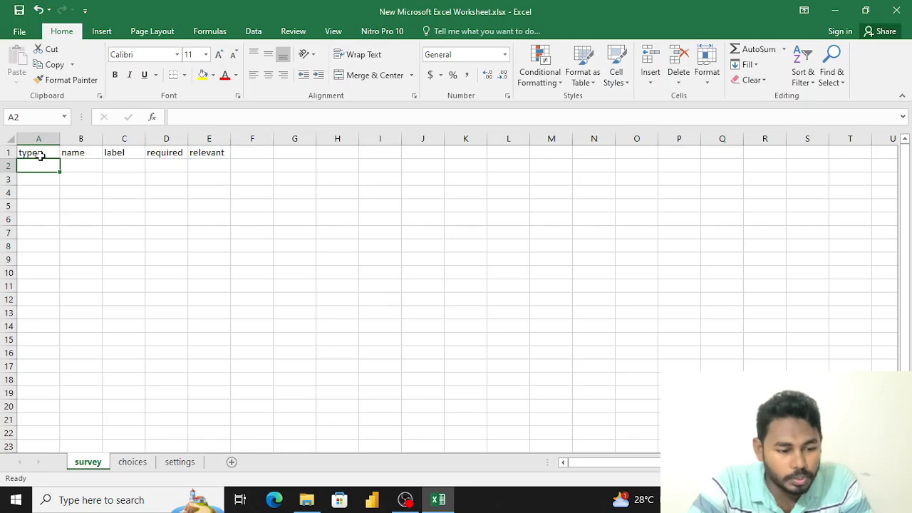
click(128, 167)
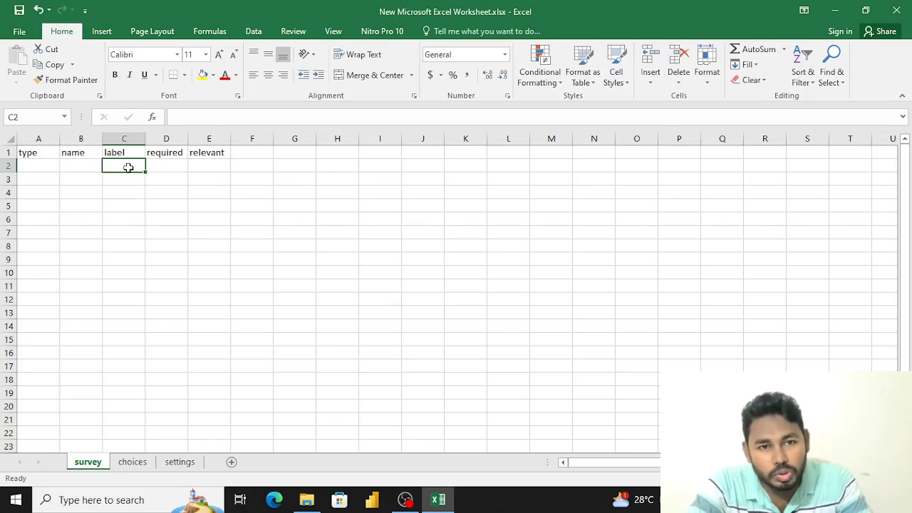
click(90, 171)
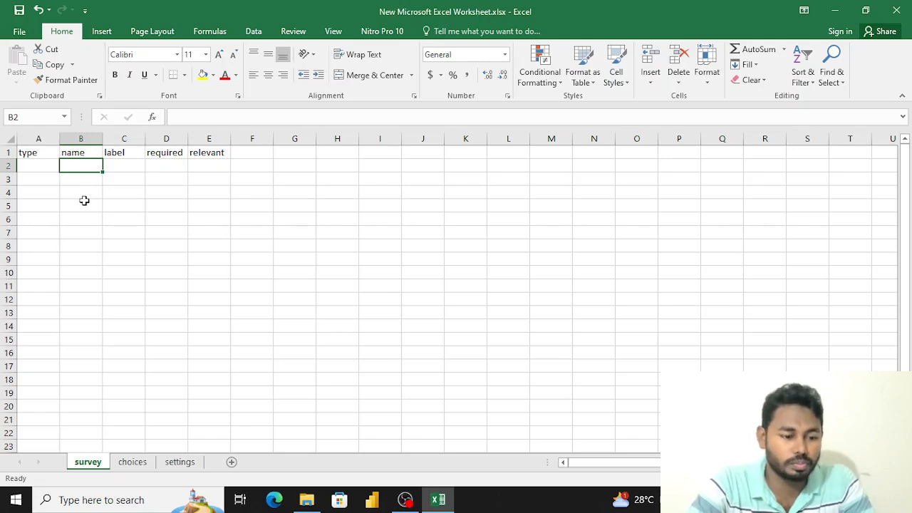
click(163, 167)
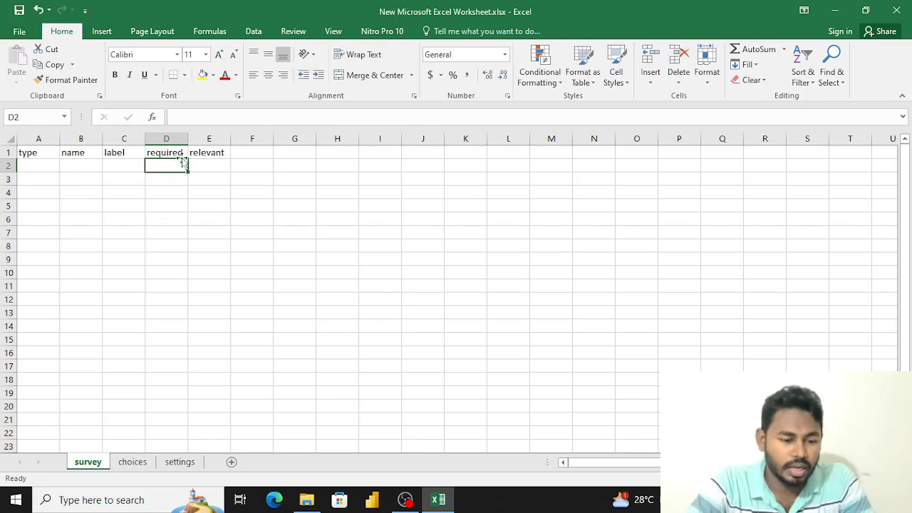
click(191, 155)
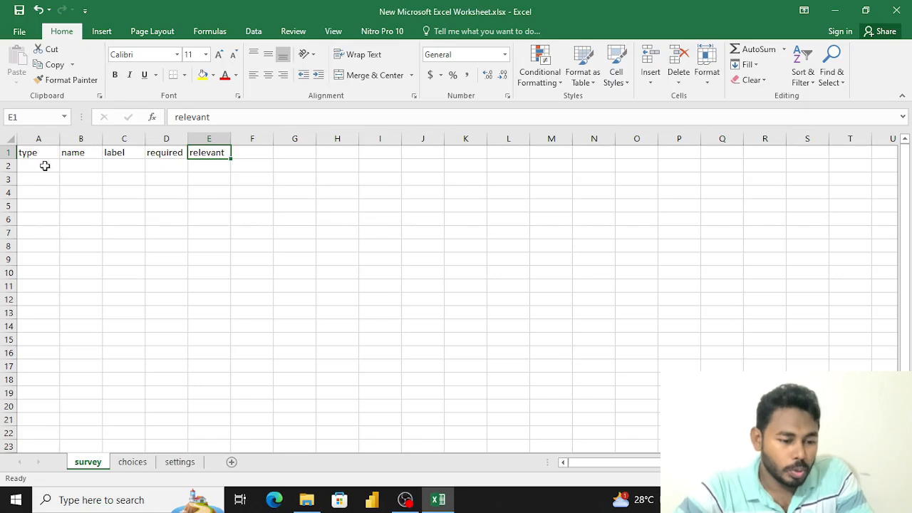
Widen the label column and enter the question labels "তথ্য সংগ্রহের তারিখ" in C2 and "শিশুর নাম" in C3
click(111, 165)
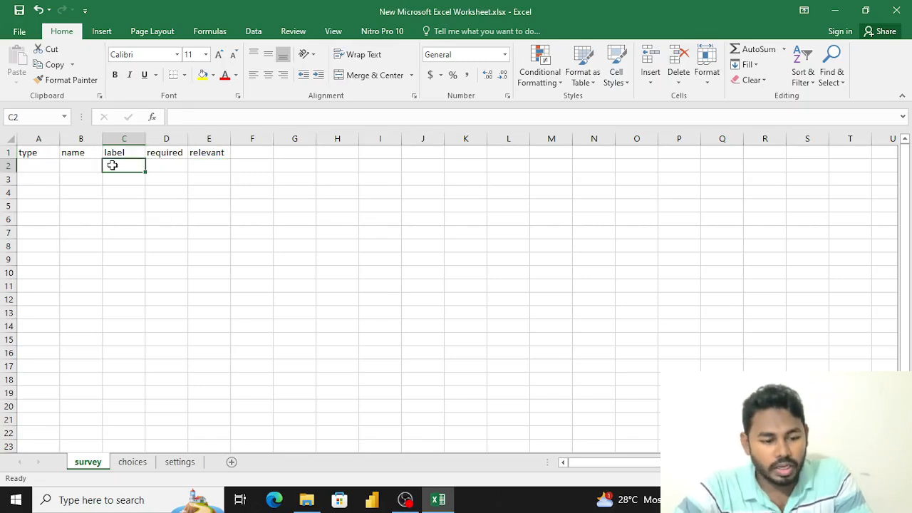
drag(145, 141, 204, 142)
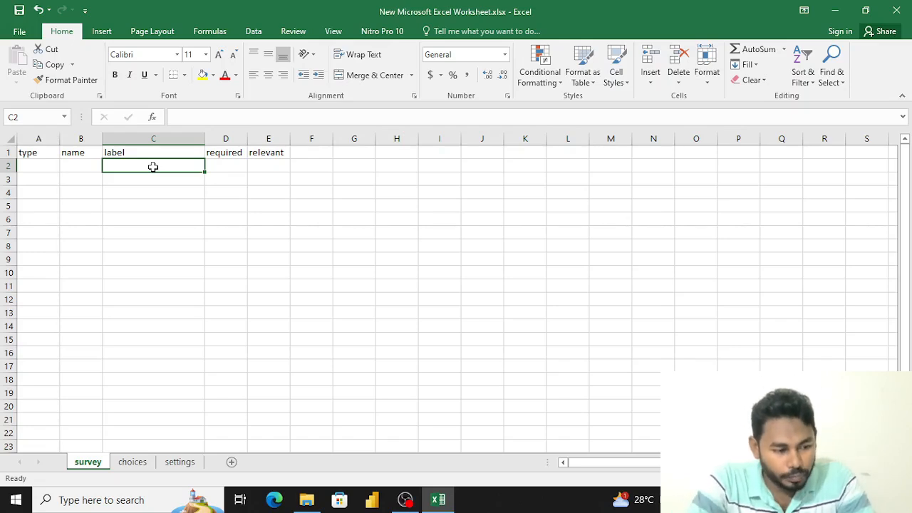
text(k)
key(BackSpace)
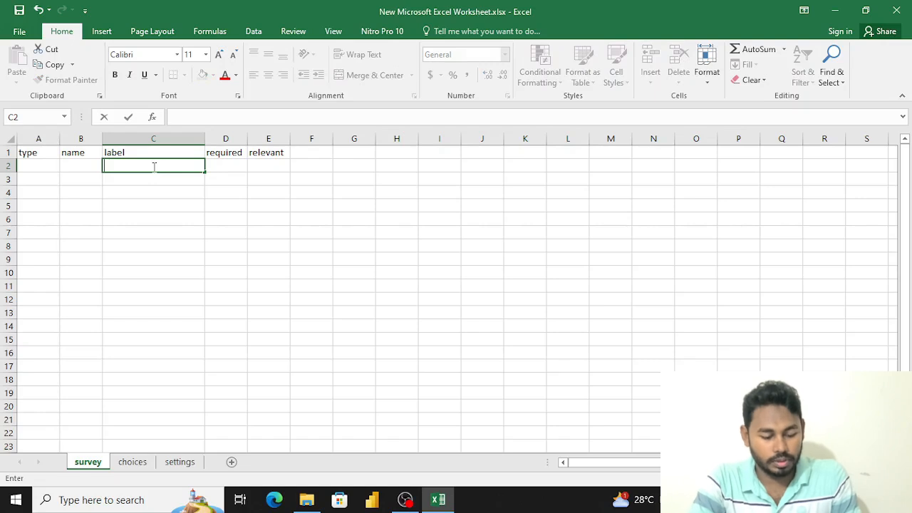
text(তথ্য )
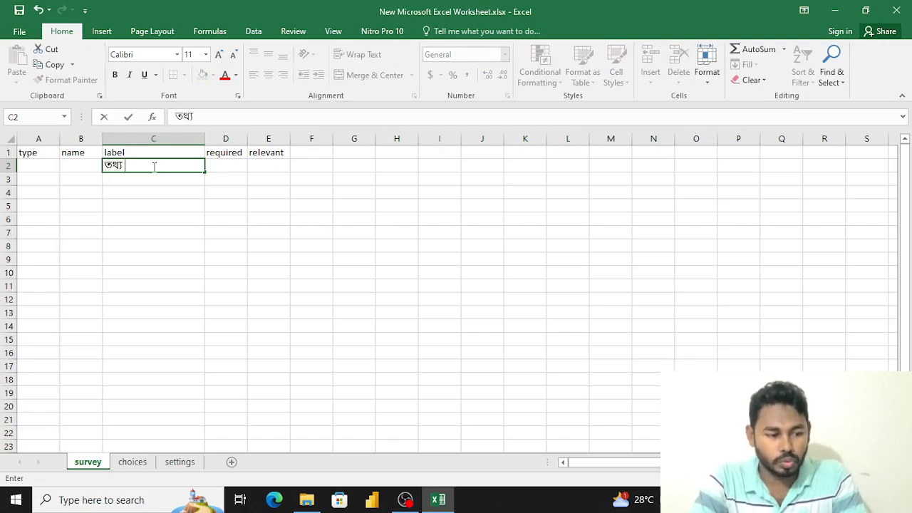
text(সংগ্র)
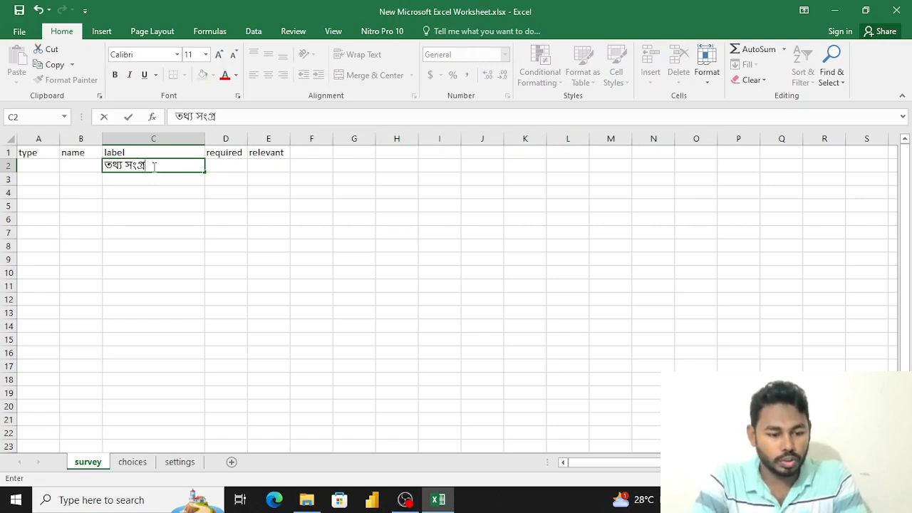
text(হের তারিখ)
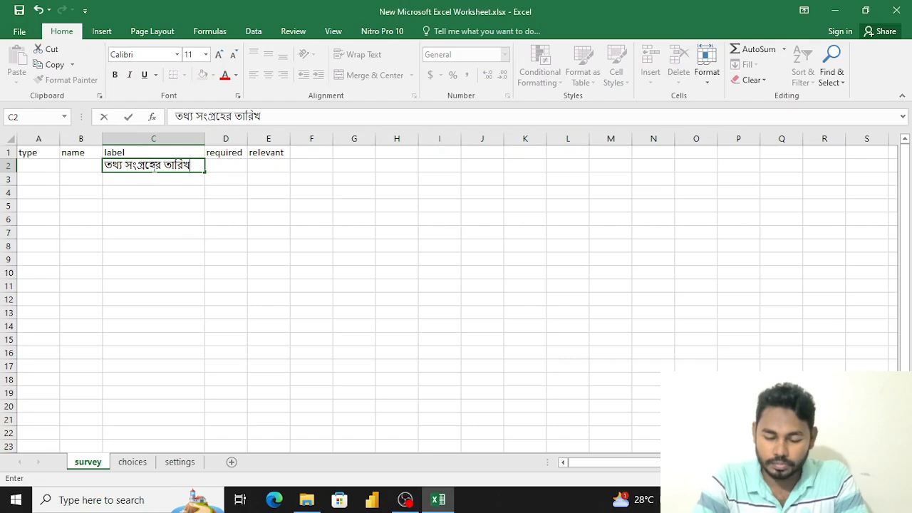
key(Return)
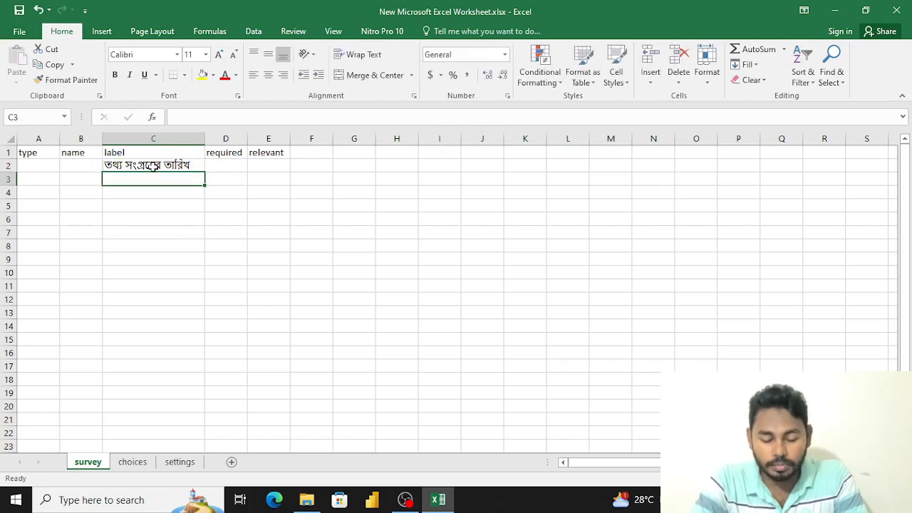
text(শিশুর নাম)
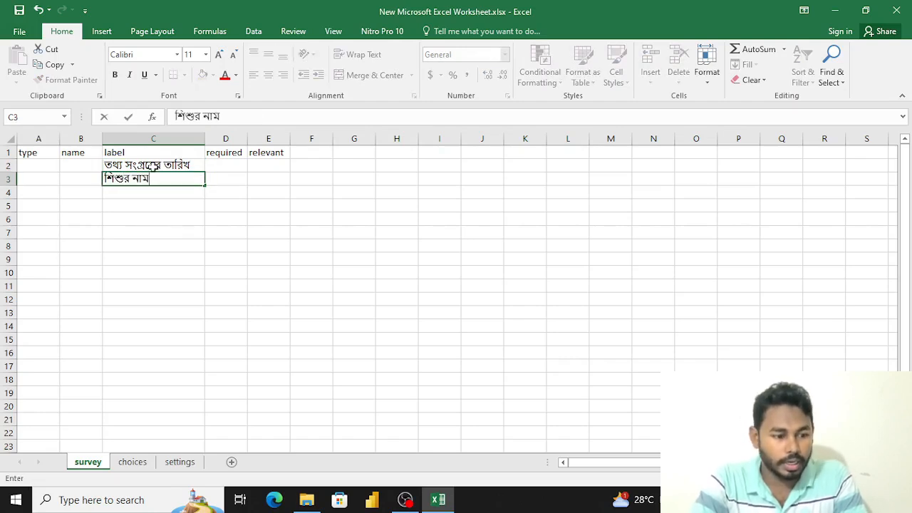
key(Return)
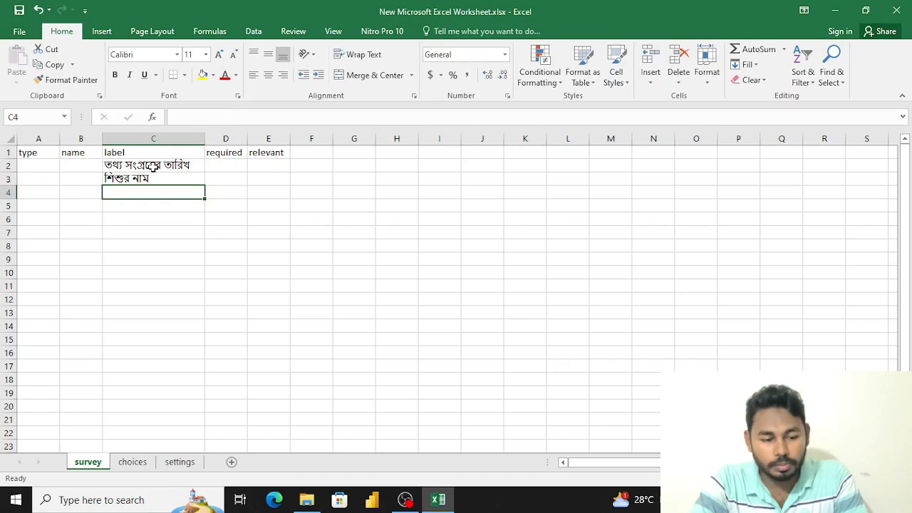
Enter the question labels "শিশুর জন্ম তারিখ" in C4 and "শিশুর লিঙ্গ" in C5
text(শিশুর জন্ম)
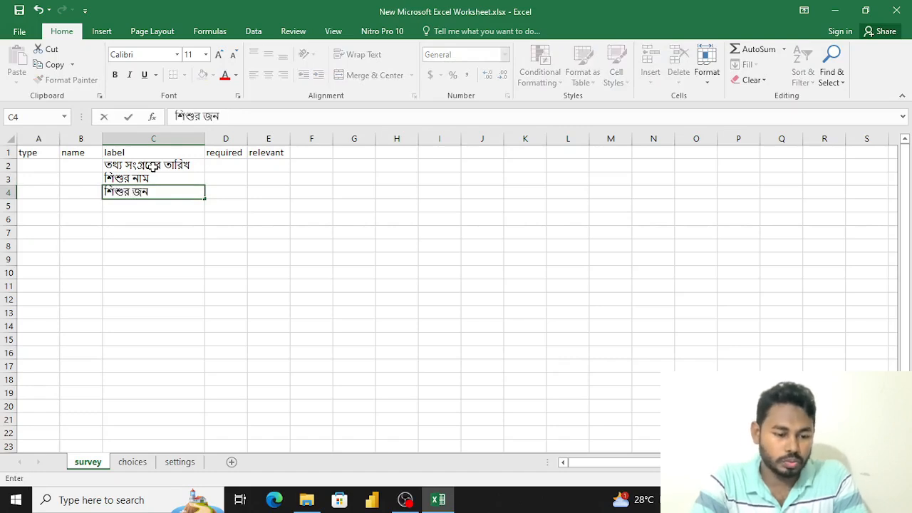
text( তারিখ)
key(Return)
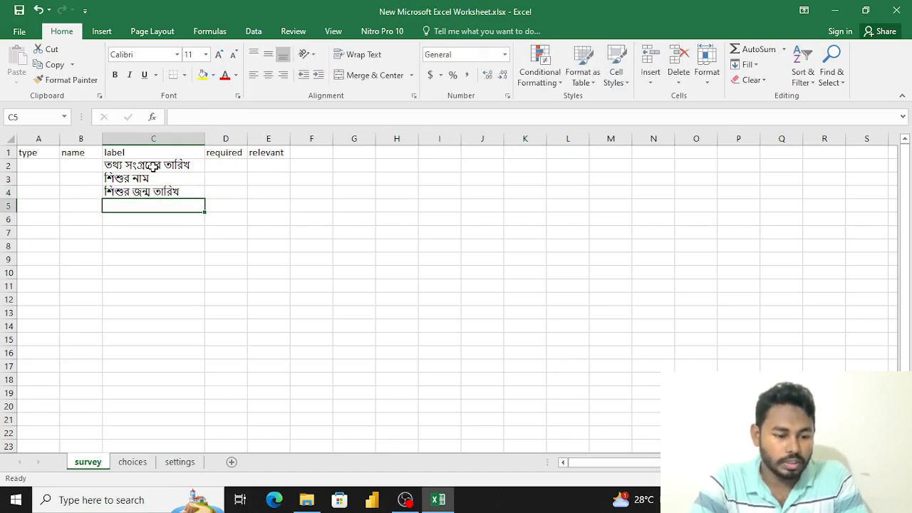
text(শিশুর লিঙ)
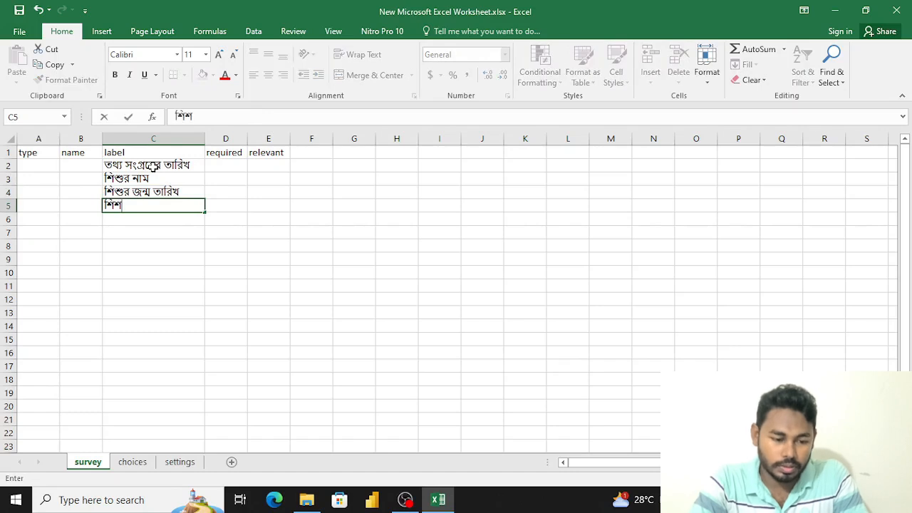
text(্গ)
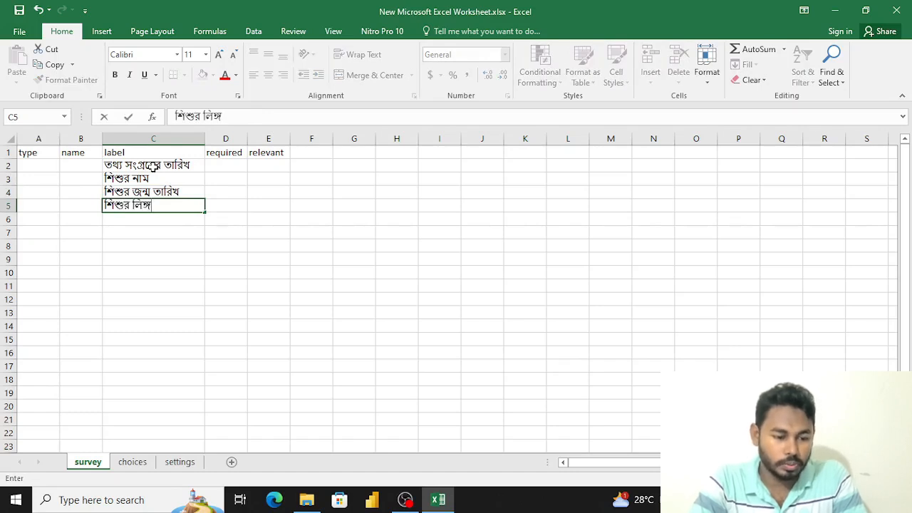
key(Return)
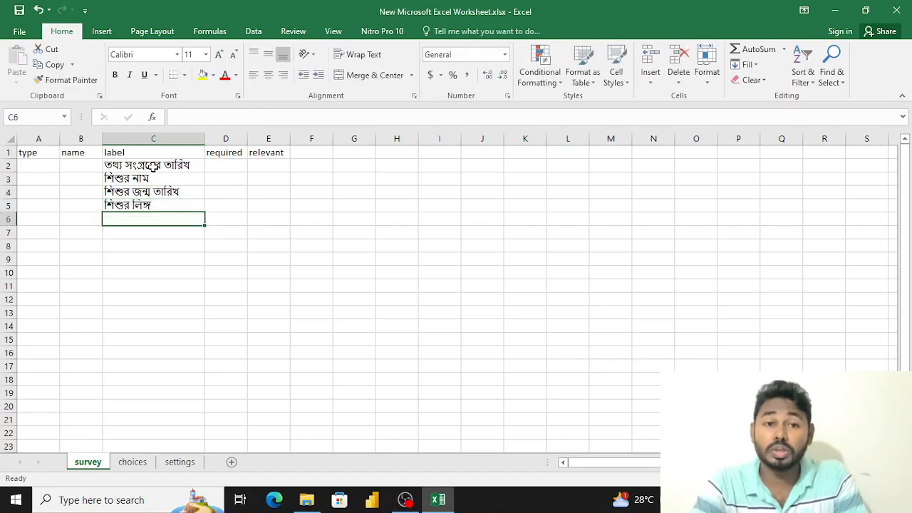
Enter the question label "শিশুর প্রতিবন্ধকতা" in cell C6
text(শি)
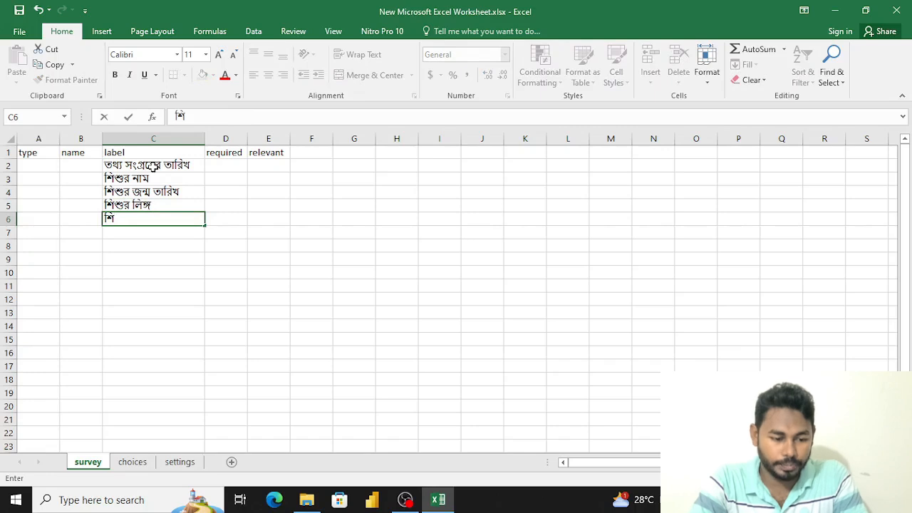
text(শুটিরো)
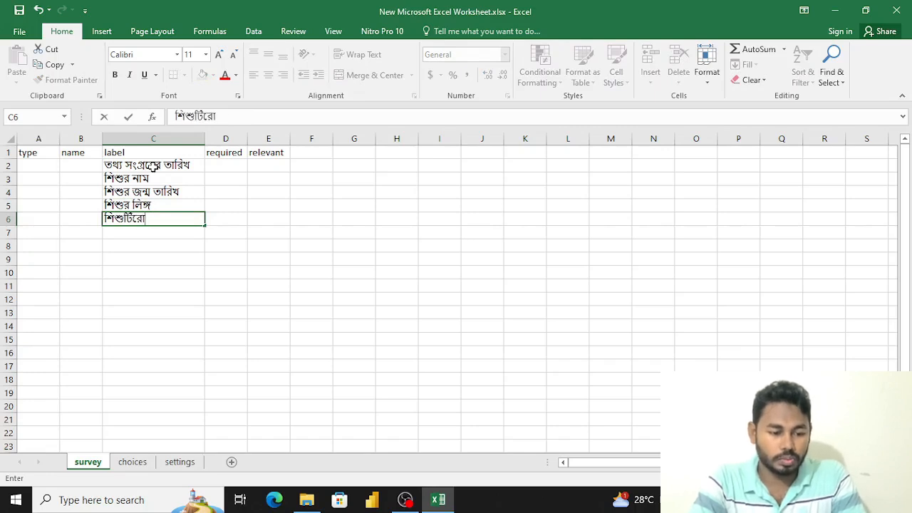
key(BackSpace)
key(BackSpace)
key(BackSpace)
key(BackSpace)
text(র)
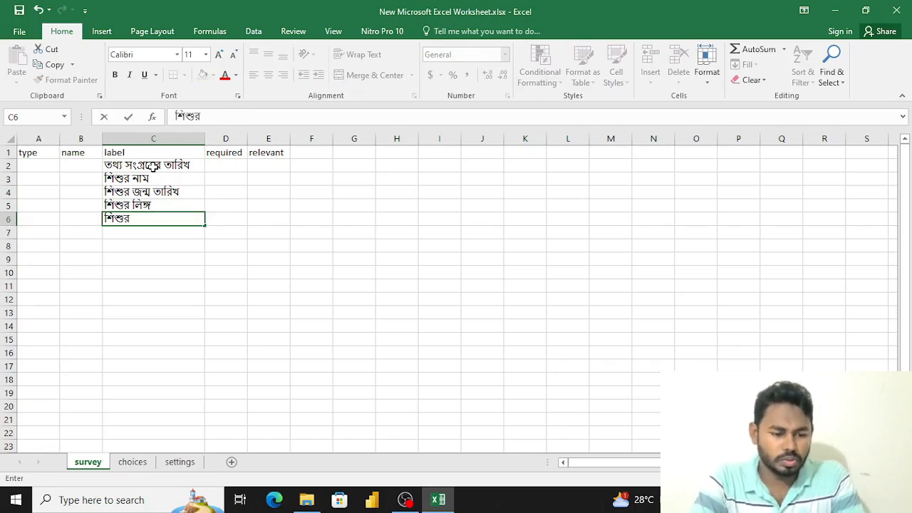
text( প্রতিবন্ধকতা)
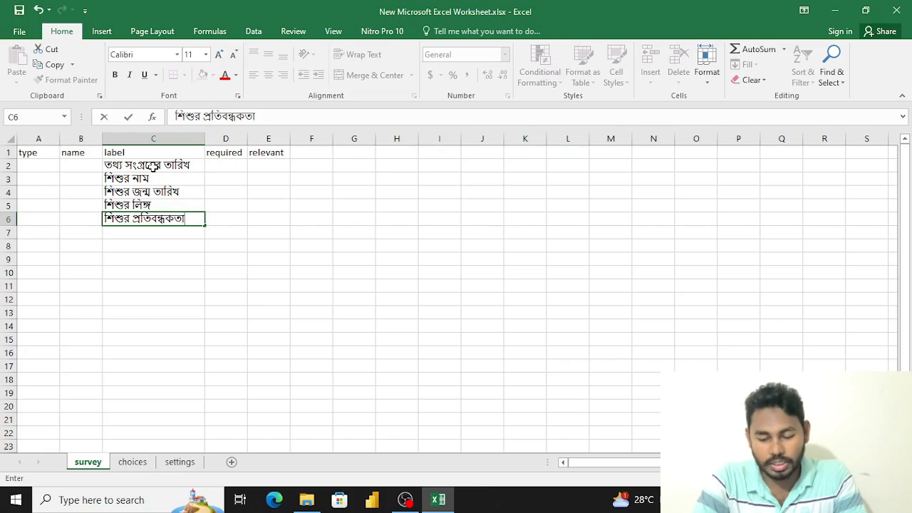
key(Return)
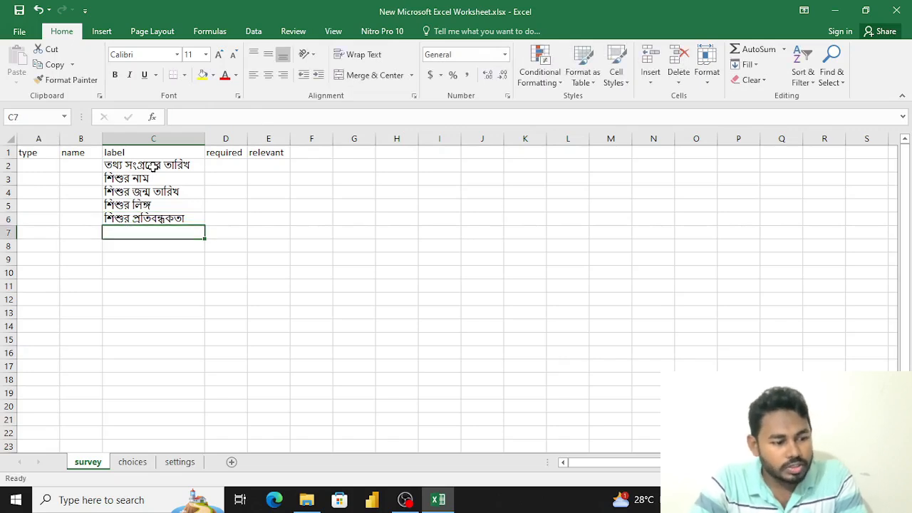
text(শিশুর)
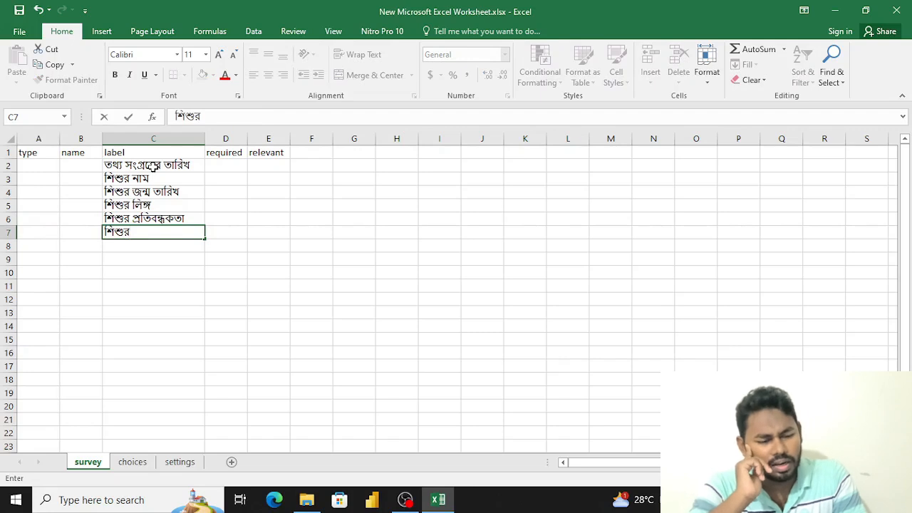
key(BackSpace)
key(BackSpace)
key(BackSpace)
key(BackSpace)
key(BackSpace)
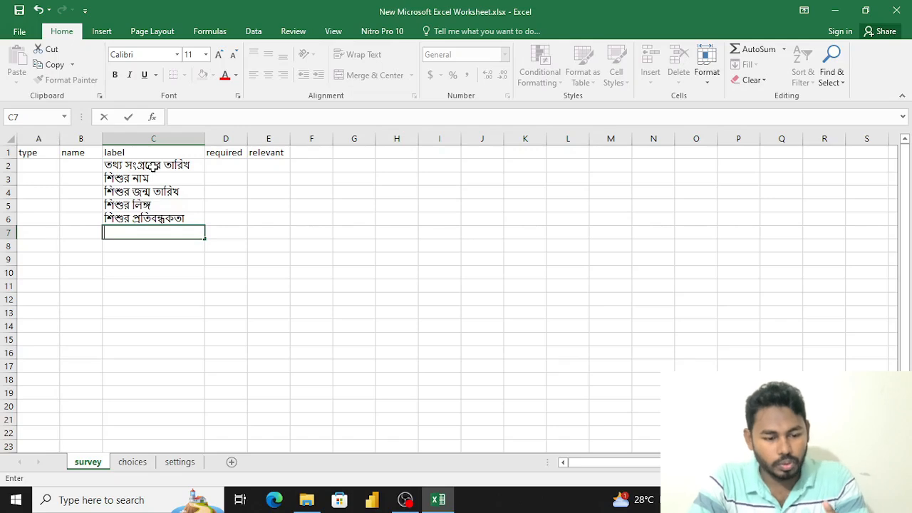
Enter the question label "কি ধরনের প্রতিবন্ধকতা" in cell C7
text(কি)
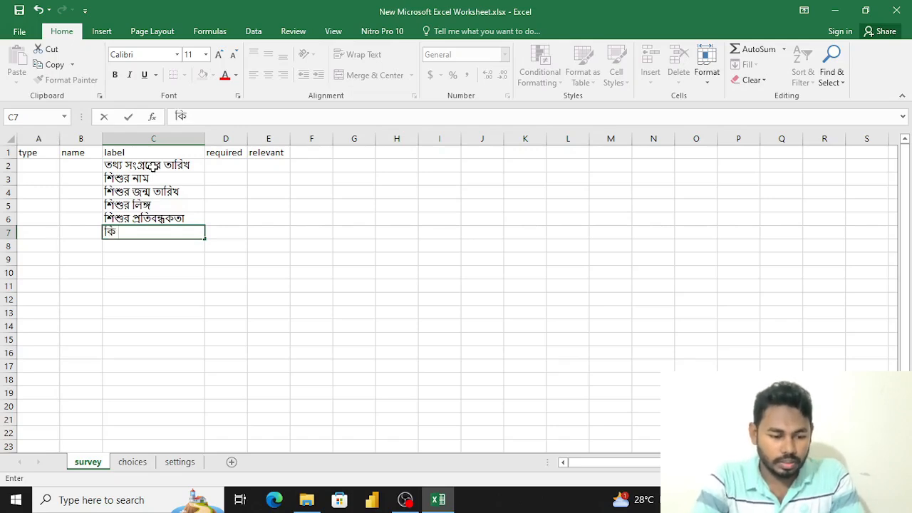
text( ধরনের প্র)
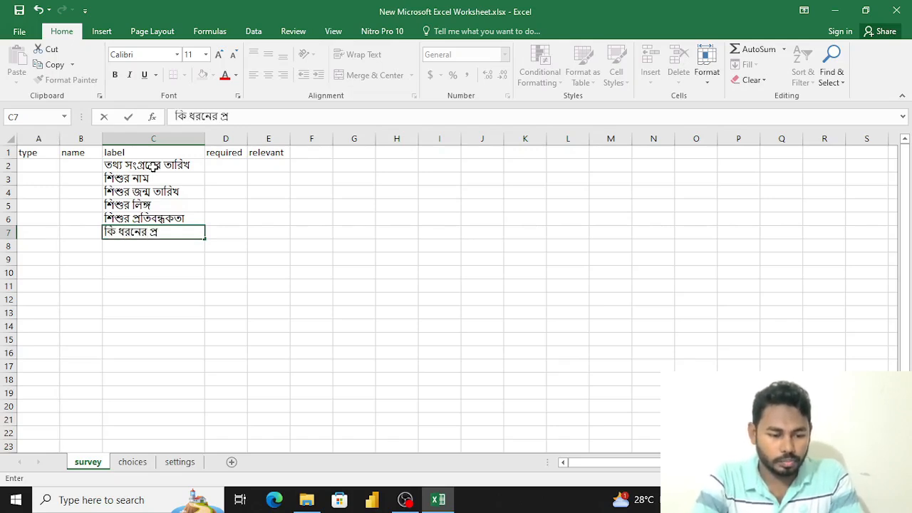
text(তিবন্ধ)
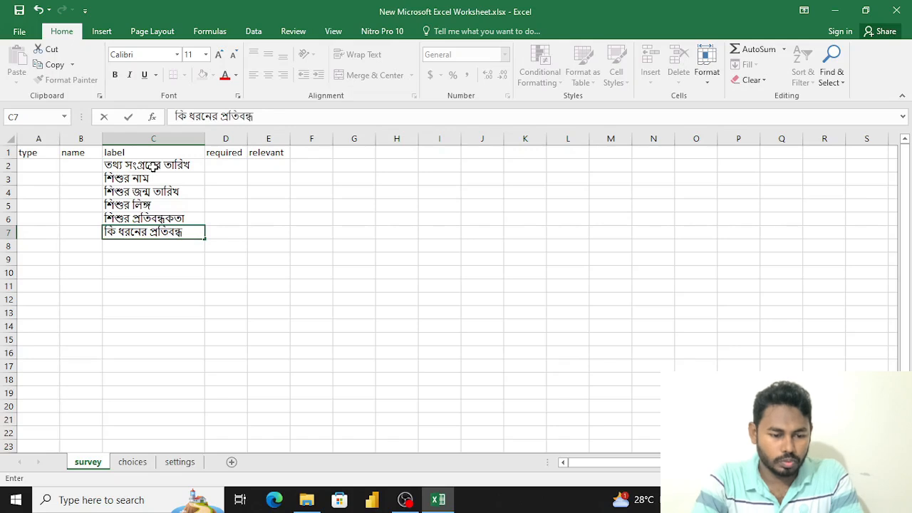
text(কতা)
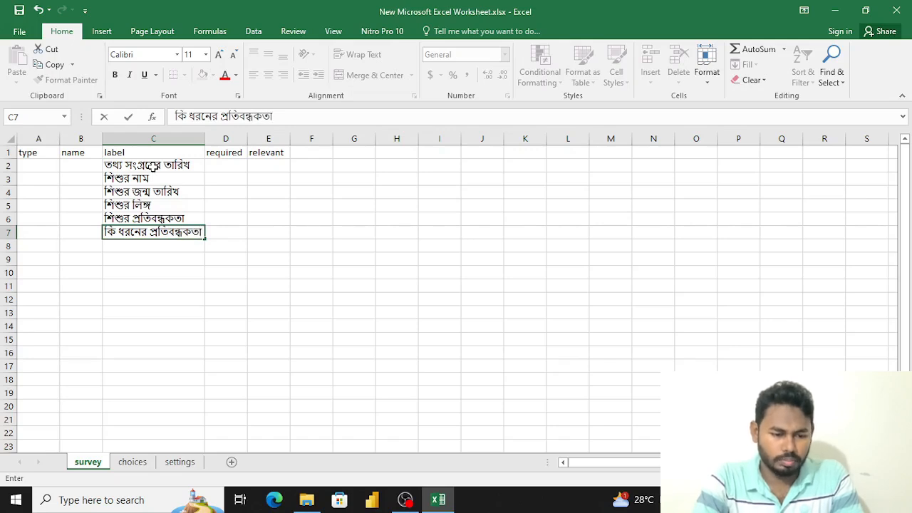
key(Return)
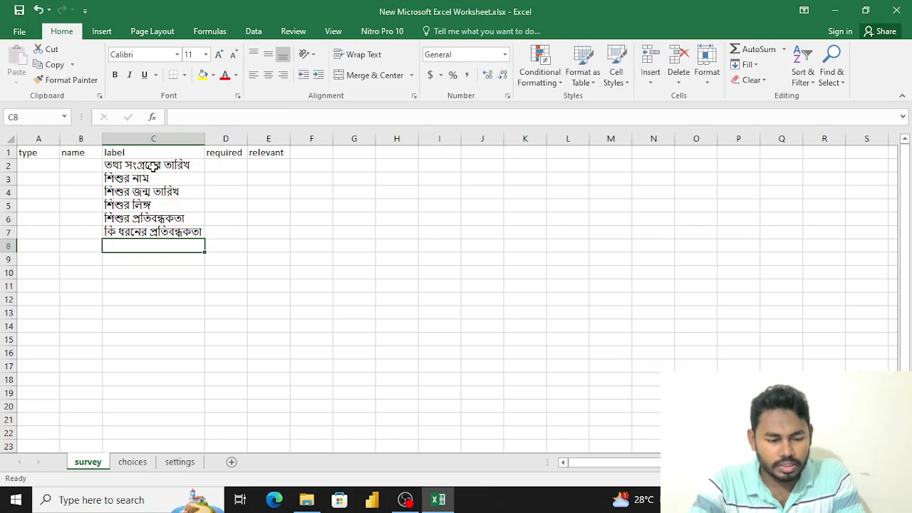
Enter the question labels "শিশুর বাবার নাম" in C8 and "বাবার শিক্ষা" in C9
text(শিশুর বাবা)
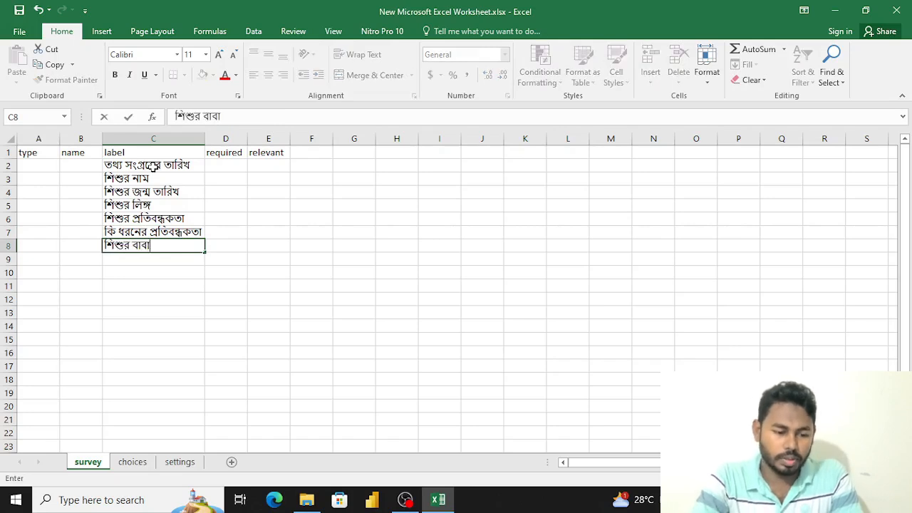
text(র নাম)
key(Return)
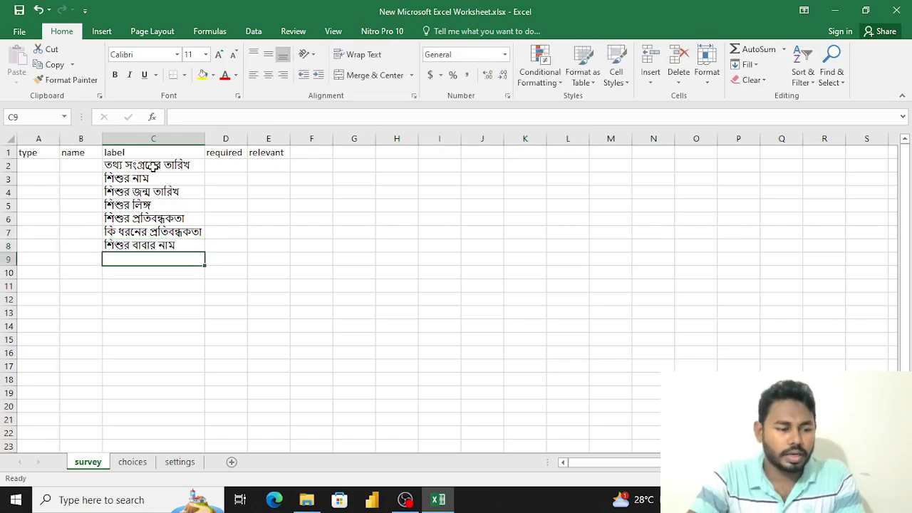
text(বাবার পেশা)
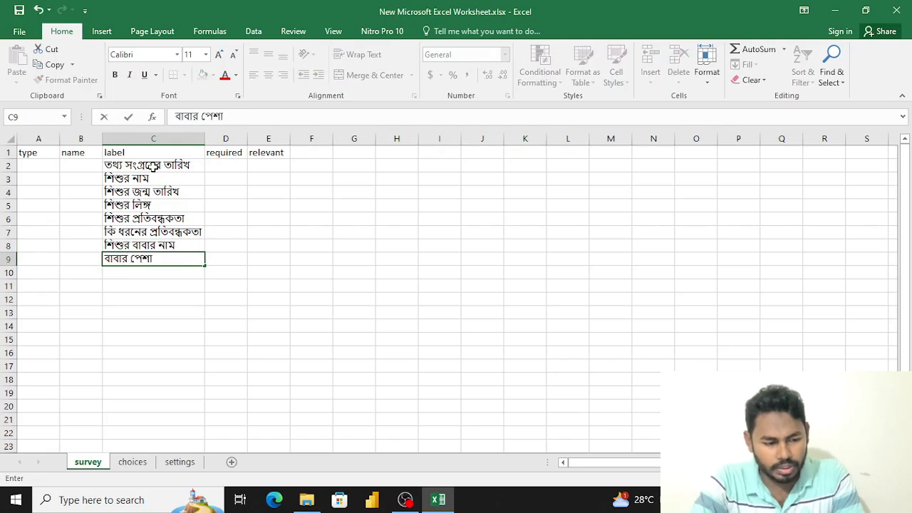
key(Return)
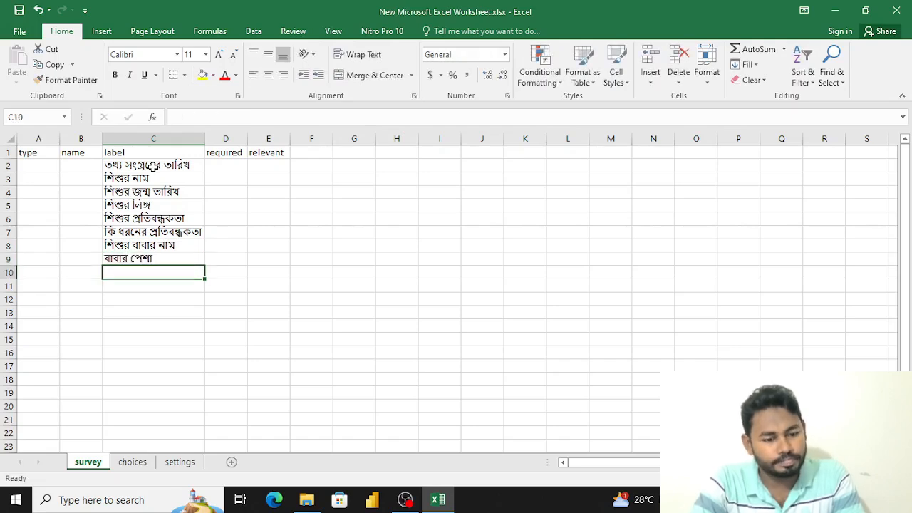
key(Up)
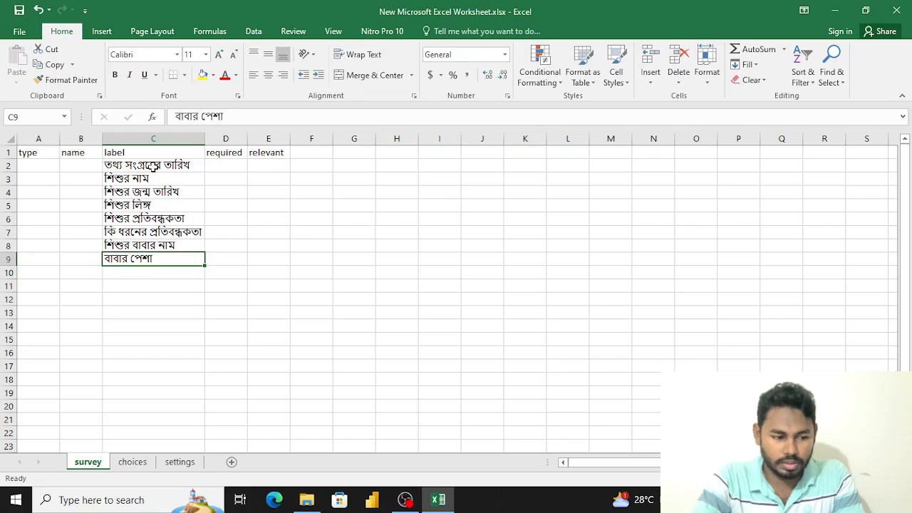
text(বাবার)
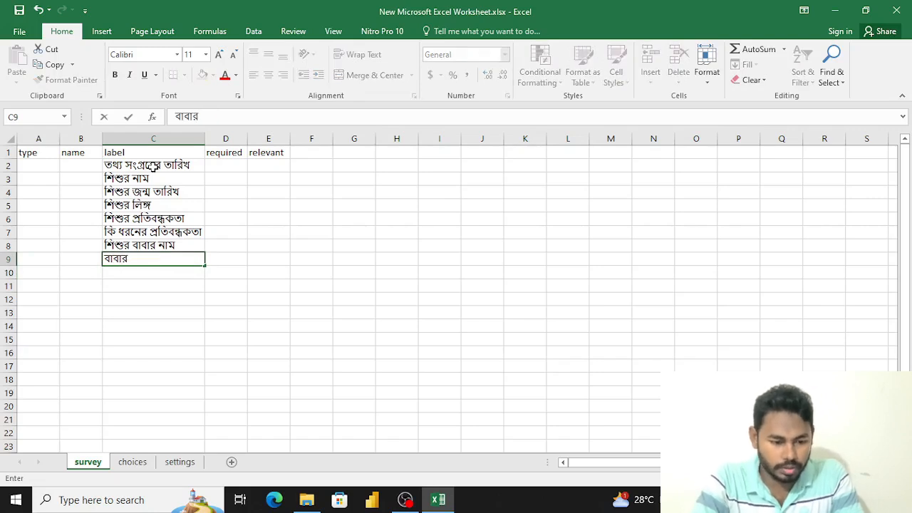
text( শিক্ষা)
key(Return)
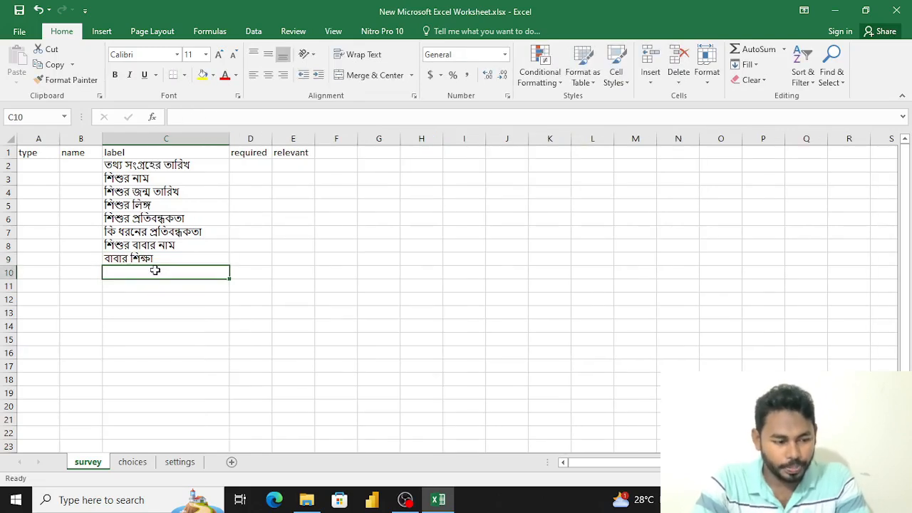
Enter the question labels "বাবার পেশা" in C10 and "অন্যান্য পেশা কি" in C11
text(বাবার পেশা)
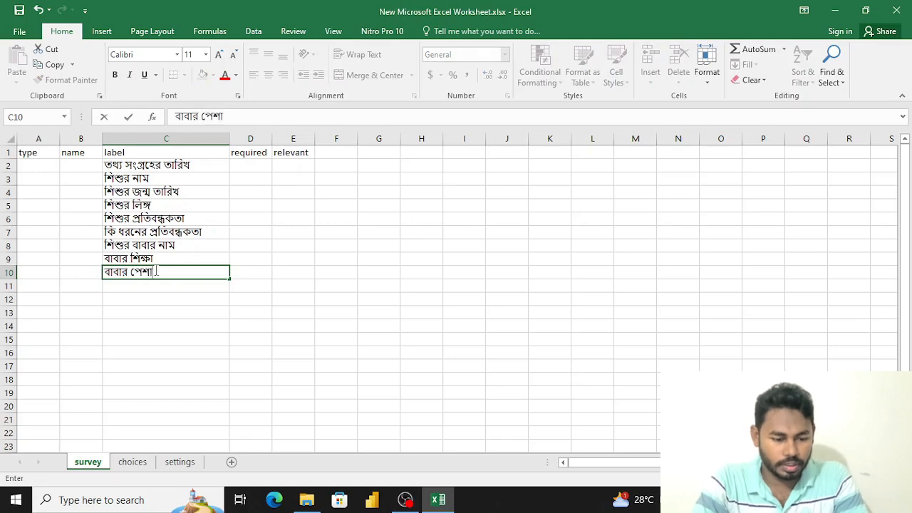
key(Return)
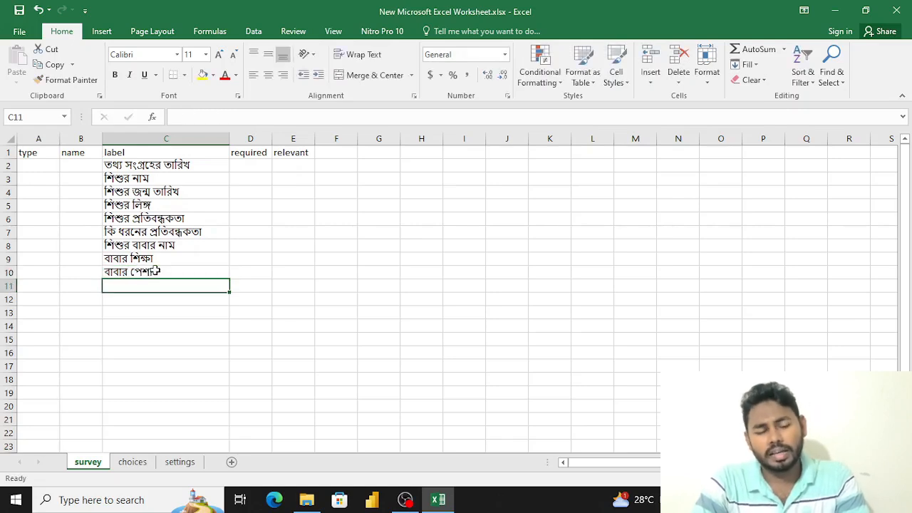
click(179, 269)
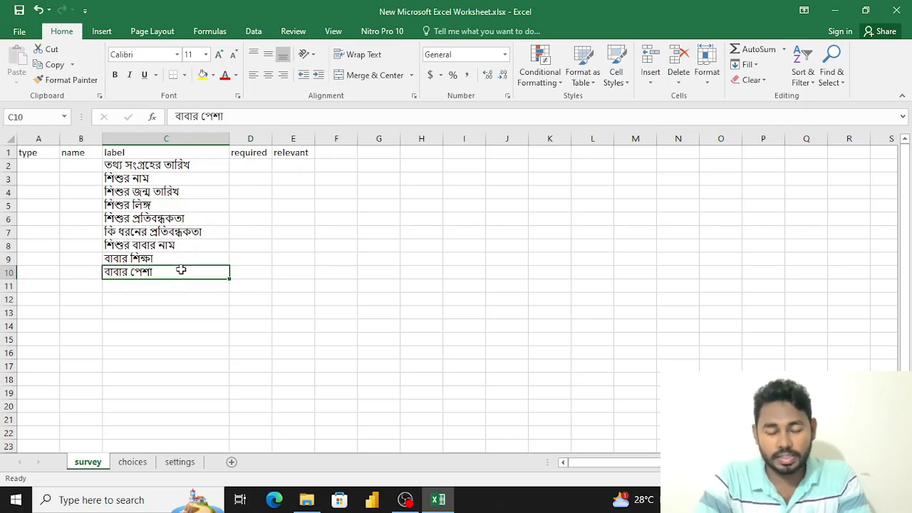
key(Return)
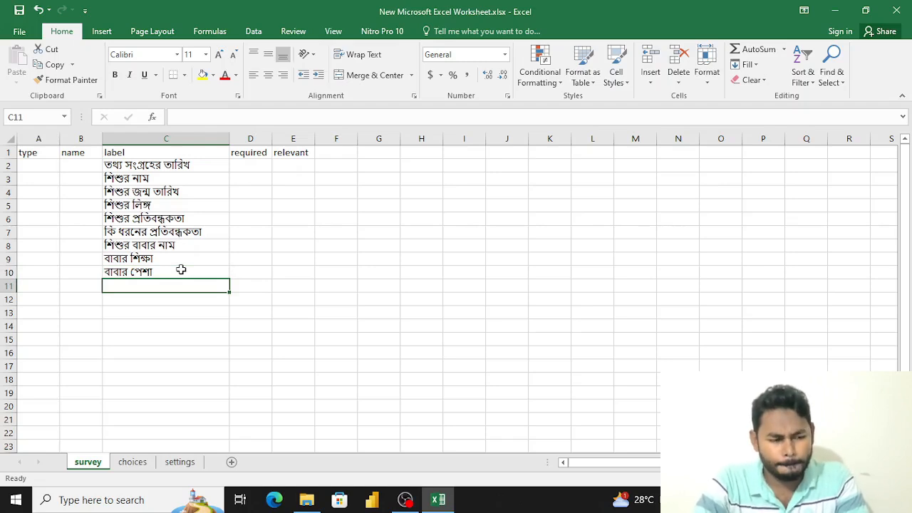
text(অন্যান)
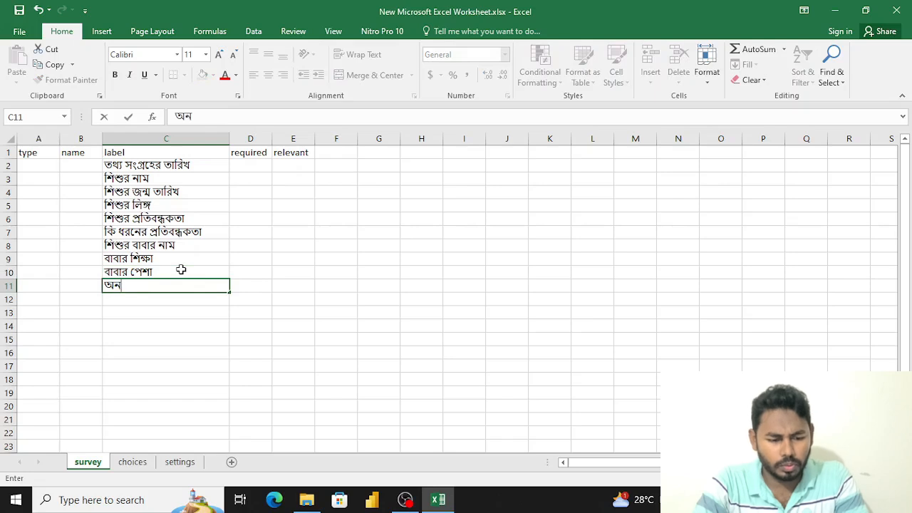
text(্য)
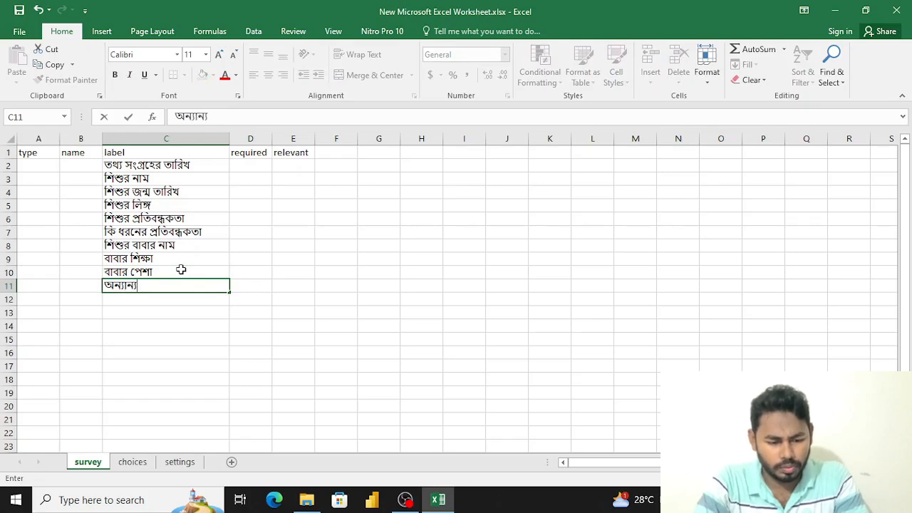
text( পেশা কি)
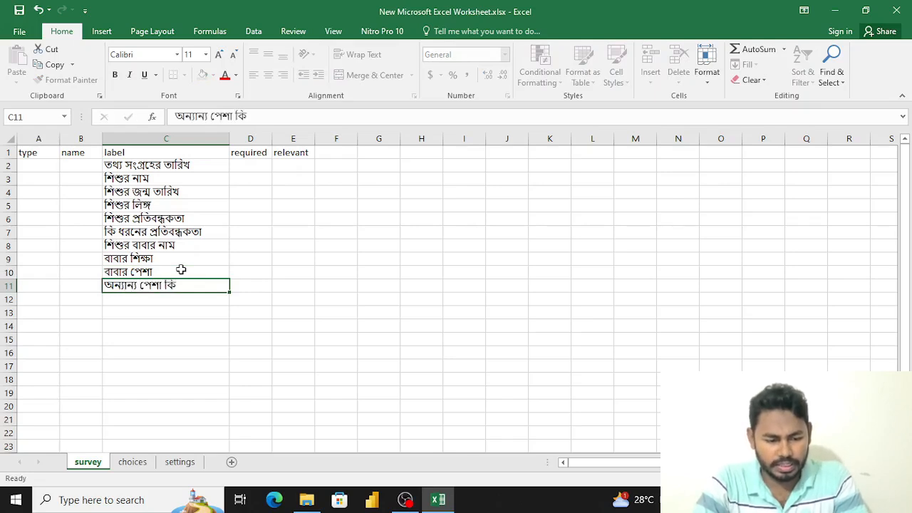
key(Return)
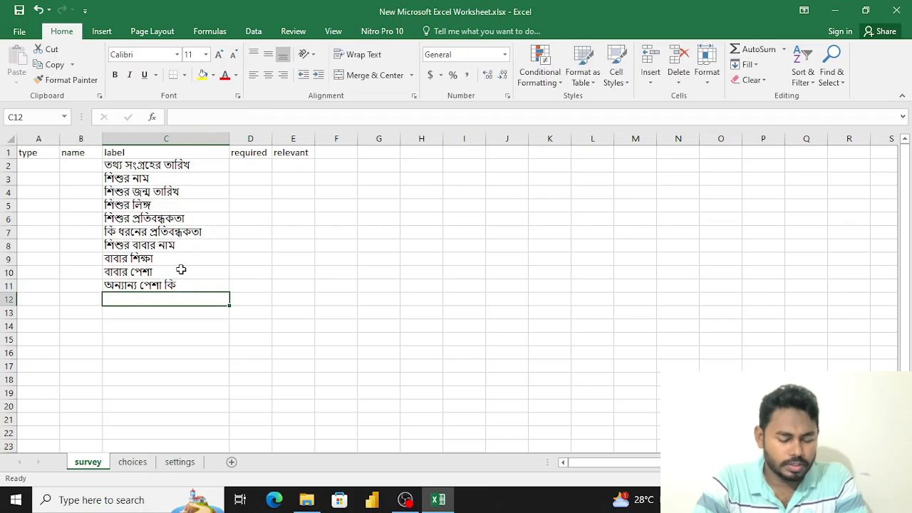
Enter the question labels "মায়ের নাম" in C12 and "মায়ের শিক্ষা" in C13
text(মায়ের নাম)
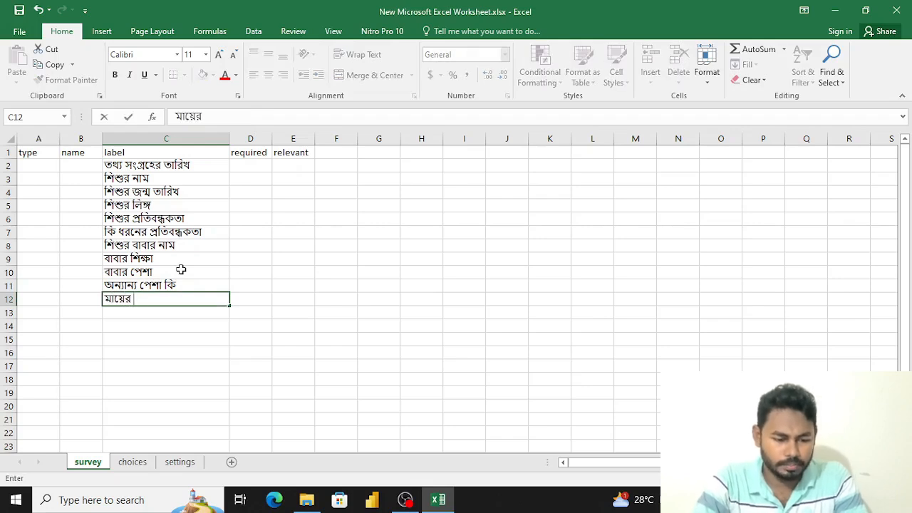
key(Return)
text(মায়ের )
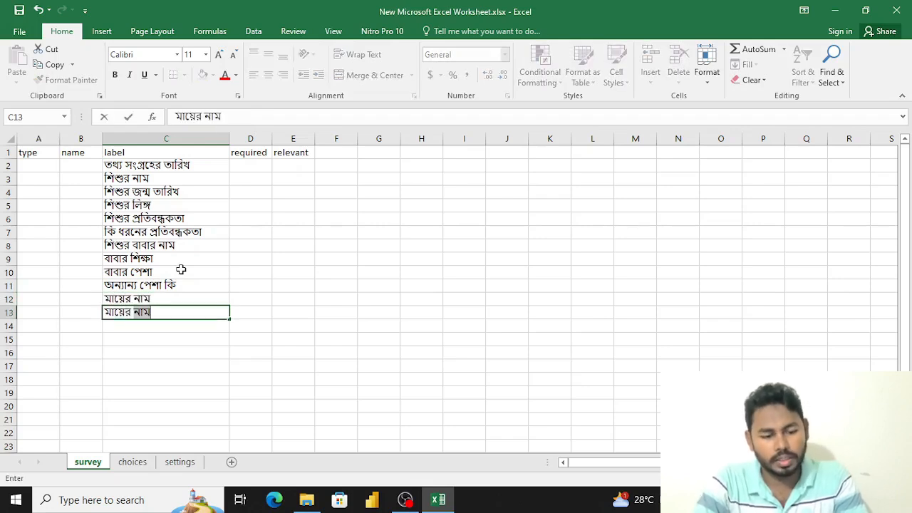
text(শিক্ষাগতোগ)
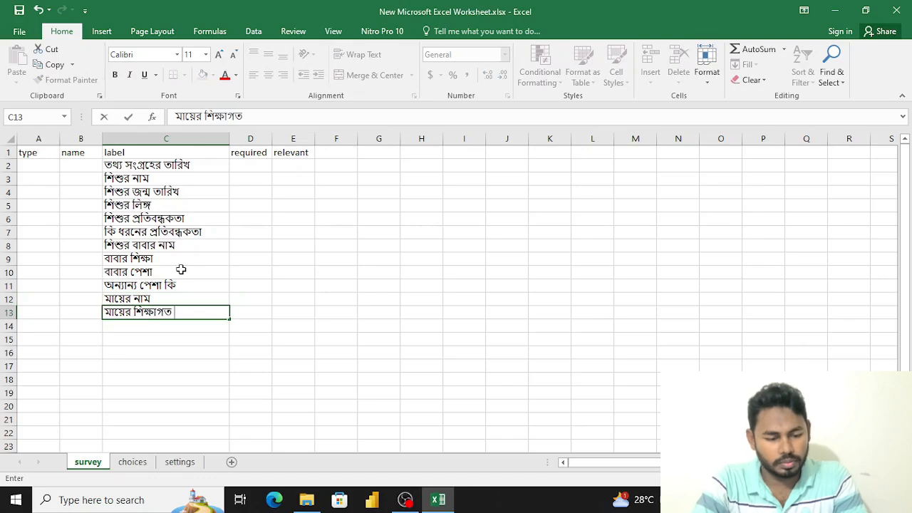
key(BackSpace)
key(BackSpace)
key(BackSpace)
key(BackSpace)
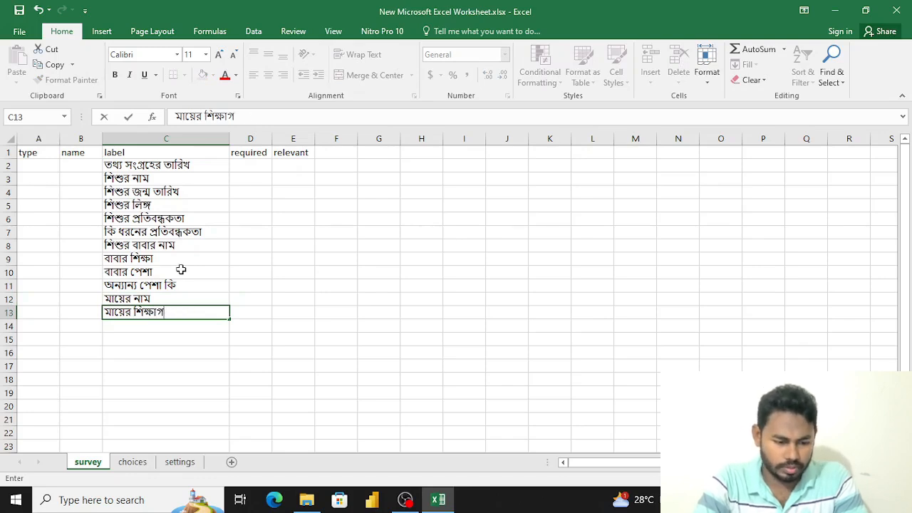
key(Return)
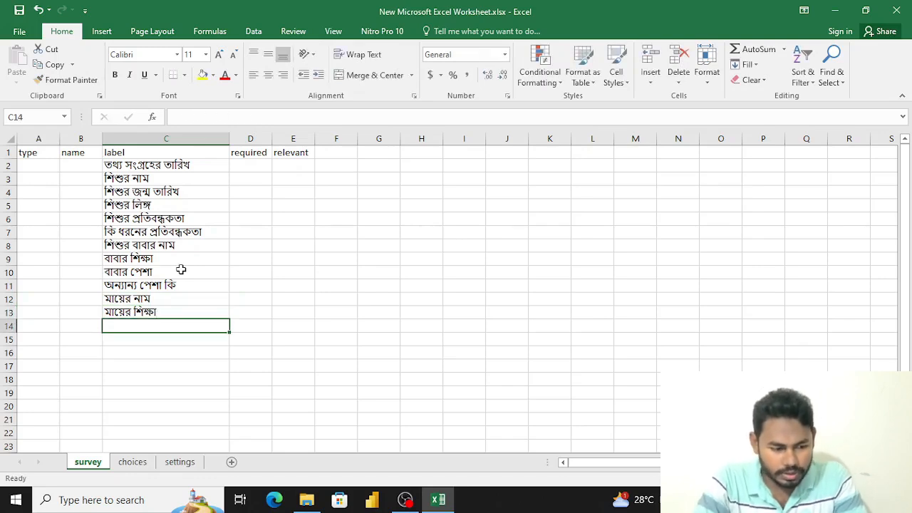
Enter the question labels "মায়ের পেশা" in C14 and "মায়ের অন্যান্য পেশা" in C15
text(মায়ের পেশা)
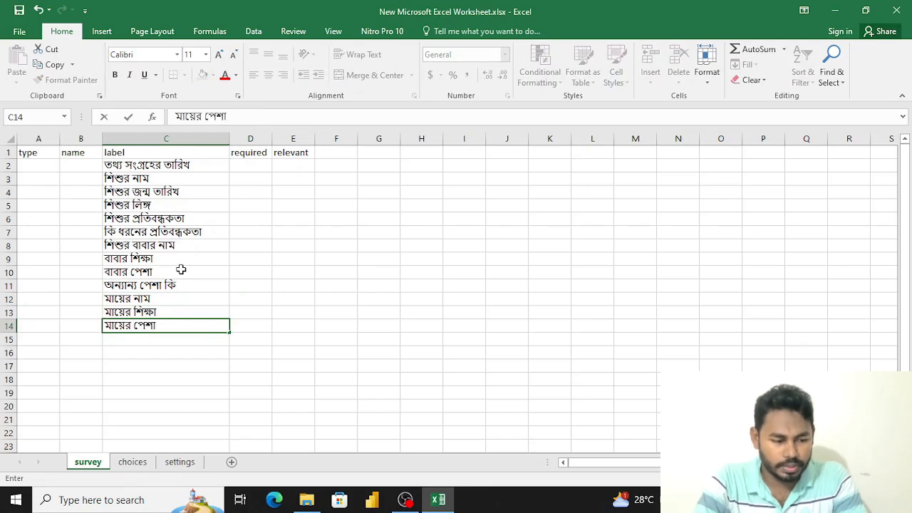
key(Return)
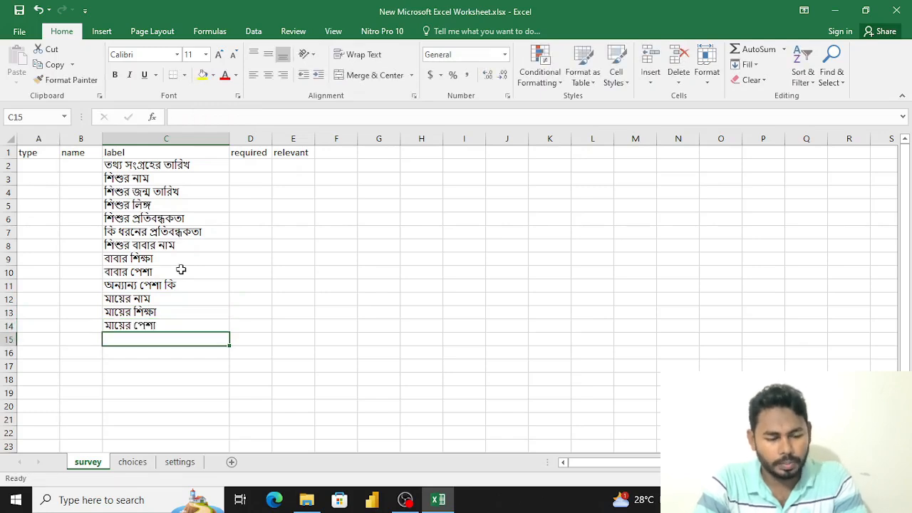
text(মায়ের)
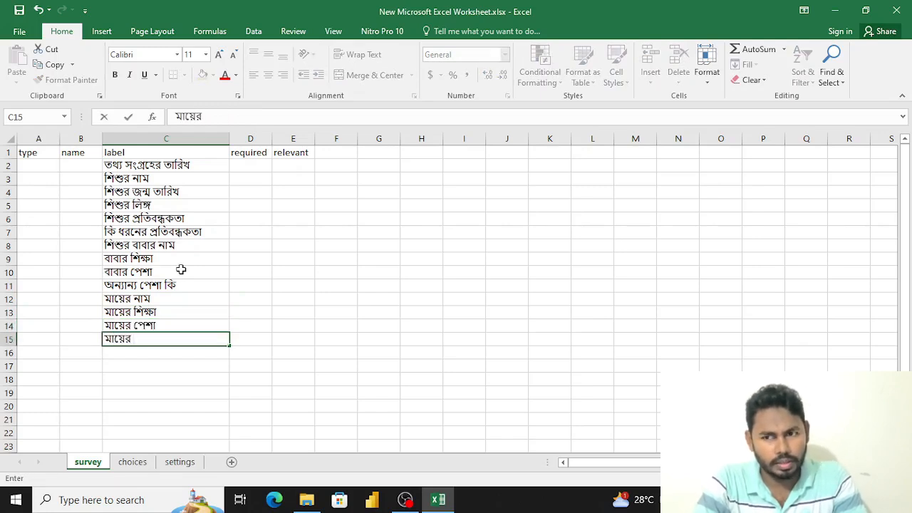
text( অনন্য)
key(BackSpace)
key(BackSpace)
key(BackSpace)
key(BackSpace)
key(BackSpace)
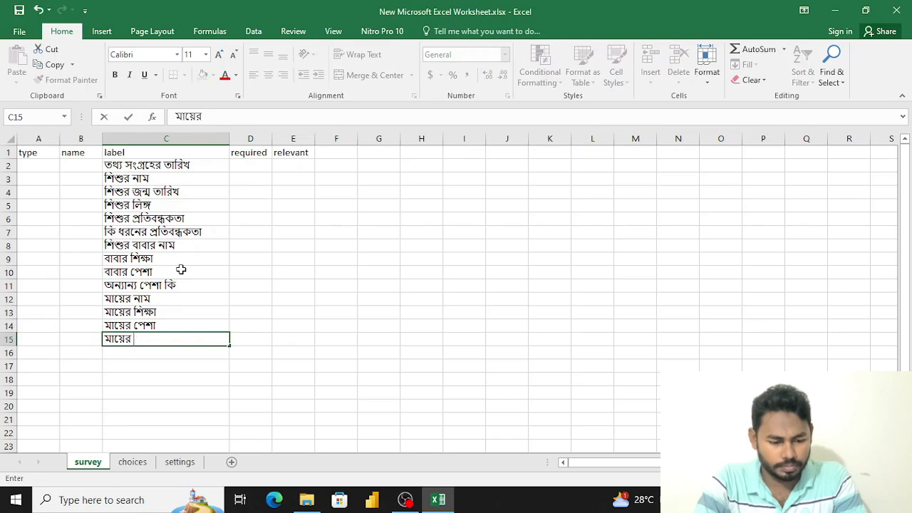
text(অন্যান্য)
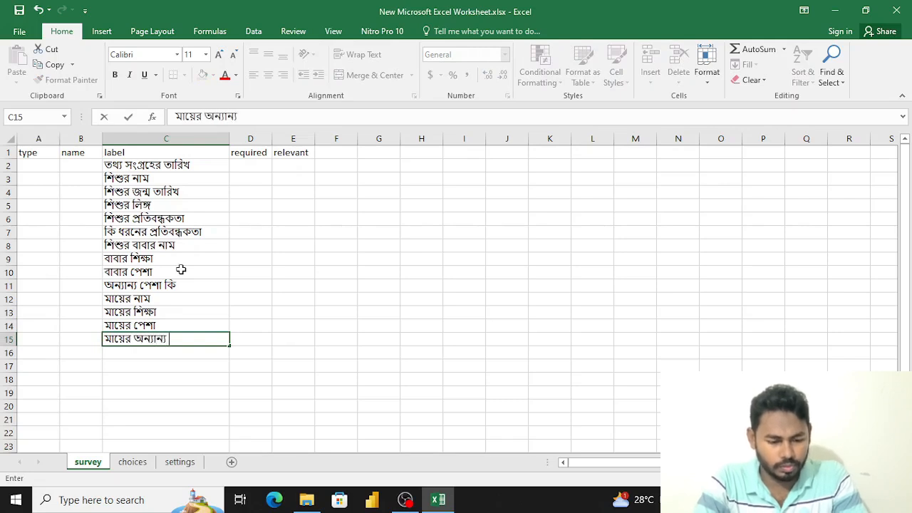
text( পেশা)
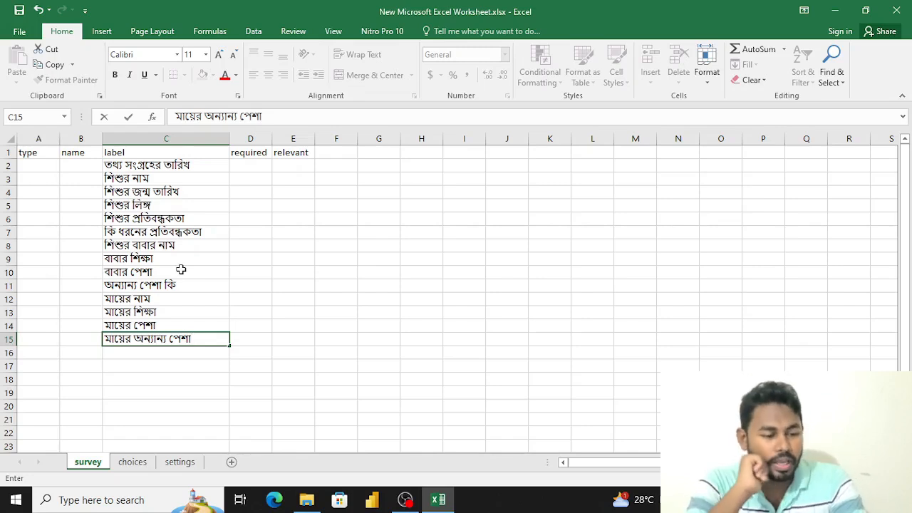
Fill row 2 for the data collection date question with type "date" in A2 and name "date" in B2
click(34, 165)
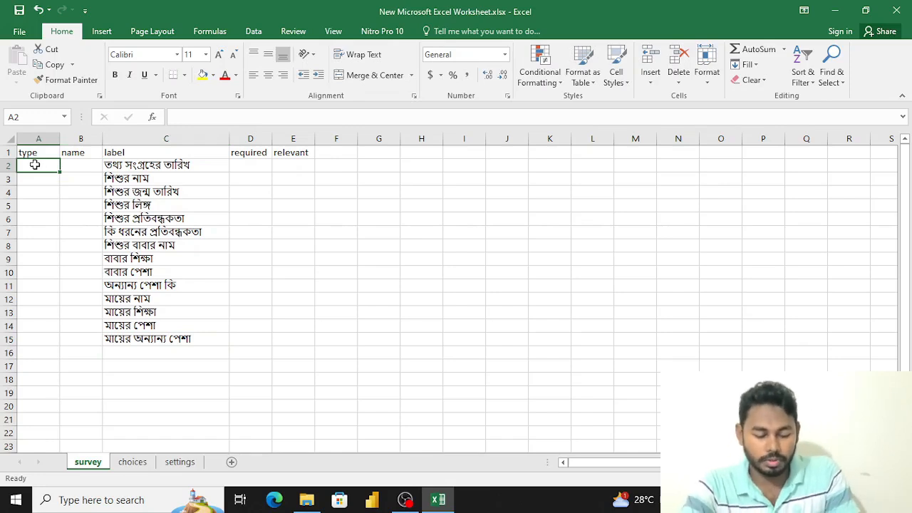
text(date)
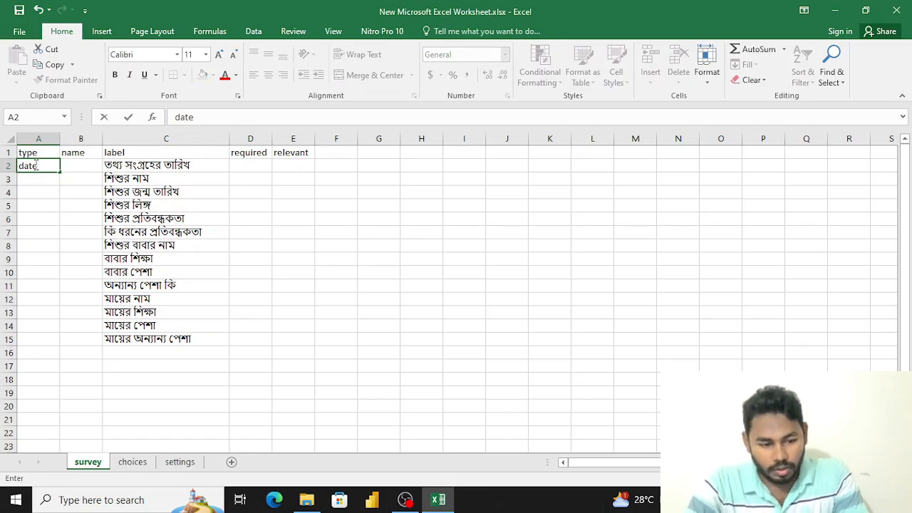
key(Tab)
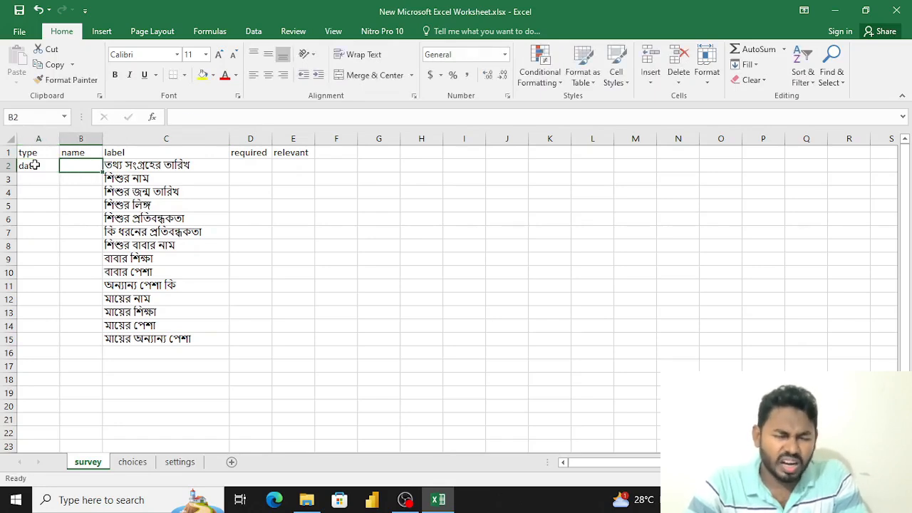
text(date)
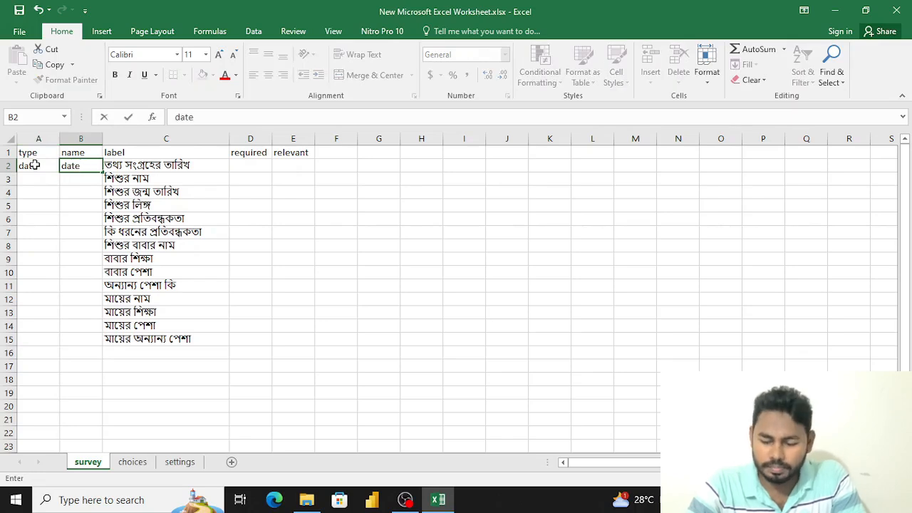
key(Down)
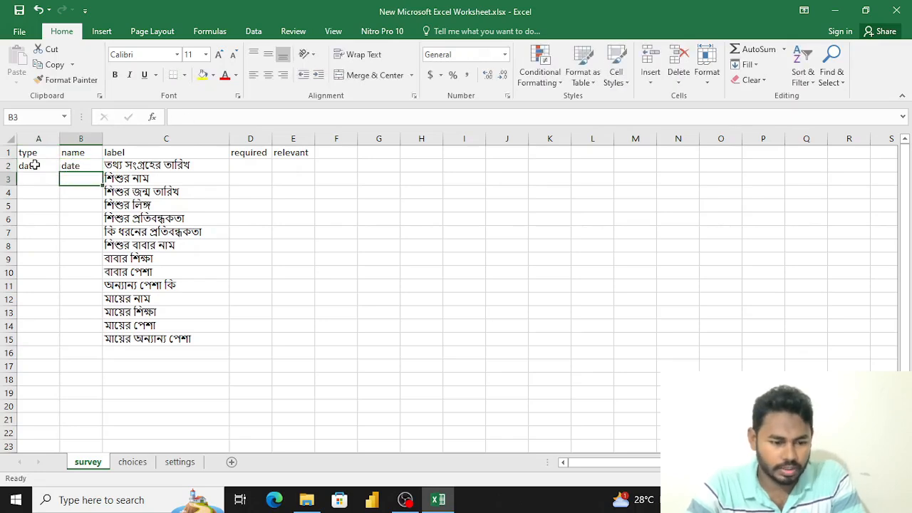
Enter the type "text" in A3 for the child's name and "date" in A4 for the birth date
key(Left)
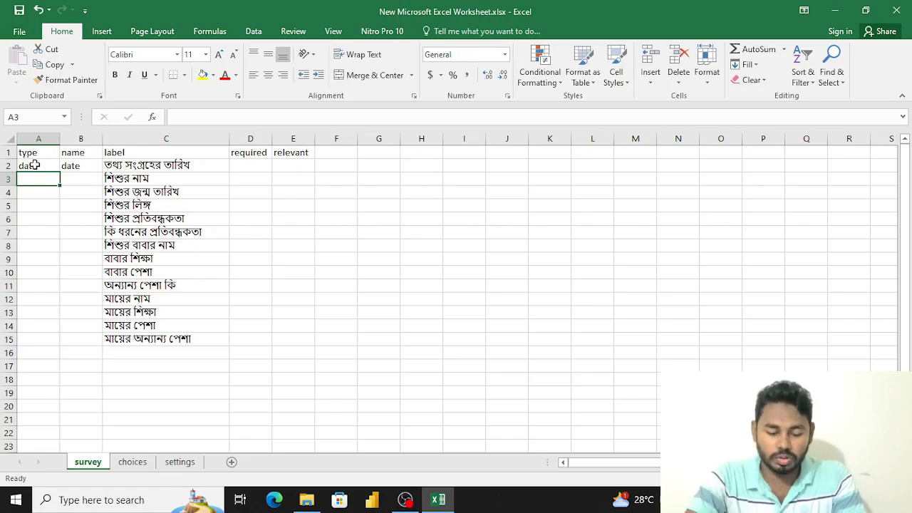
text(text)
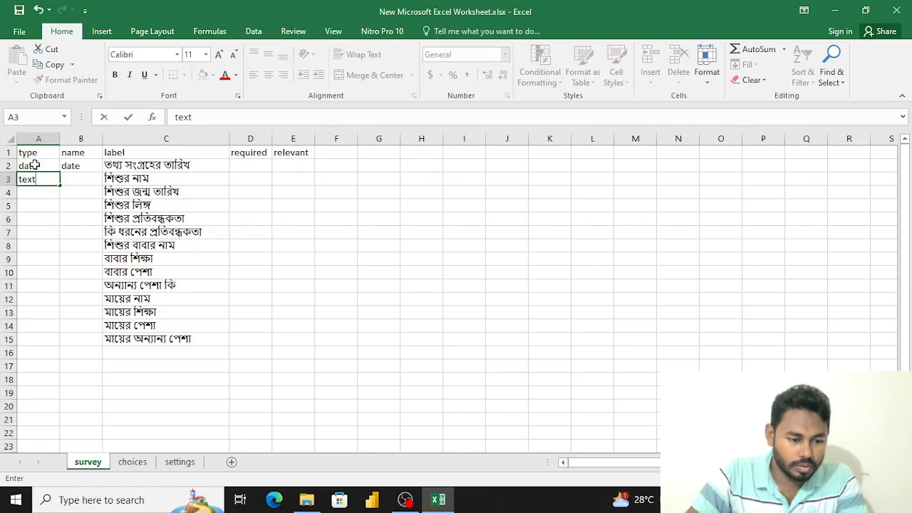
key(Return)
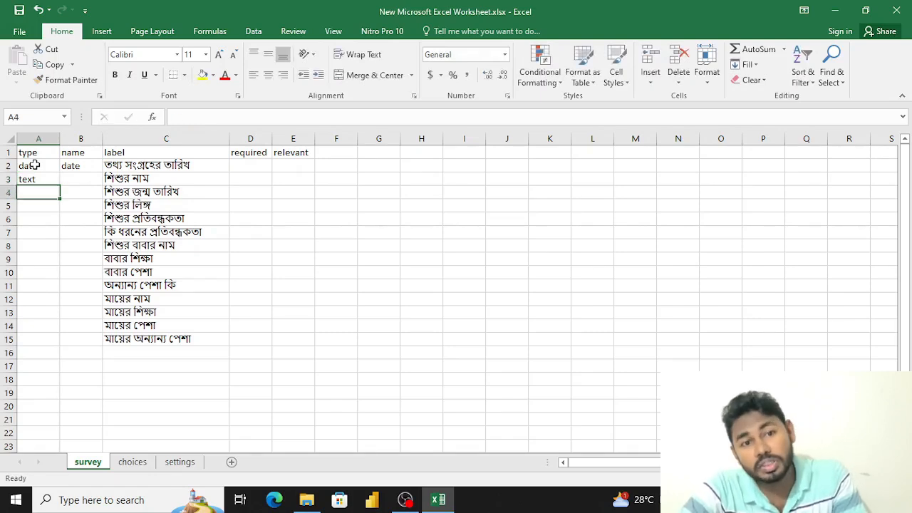
text(date)
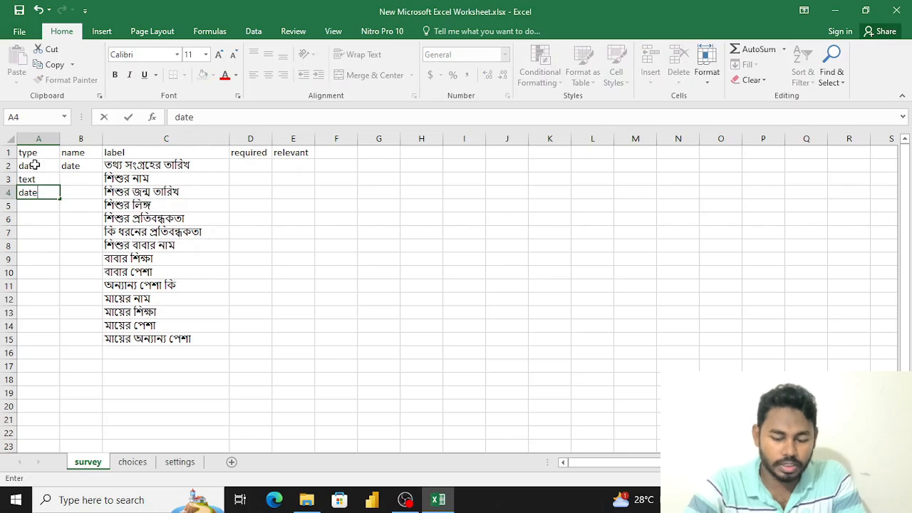
key(Return)
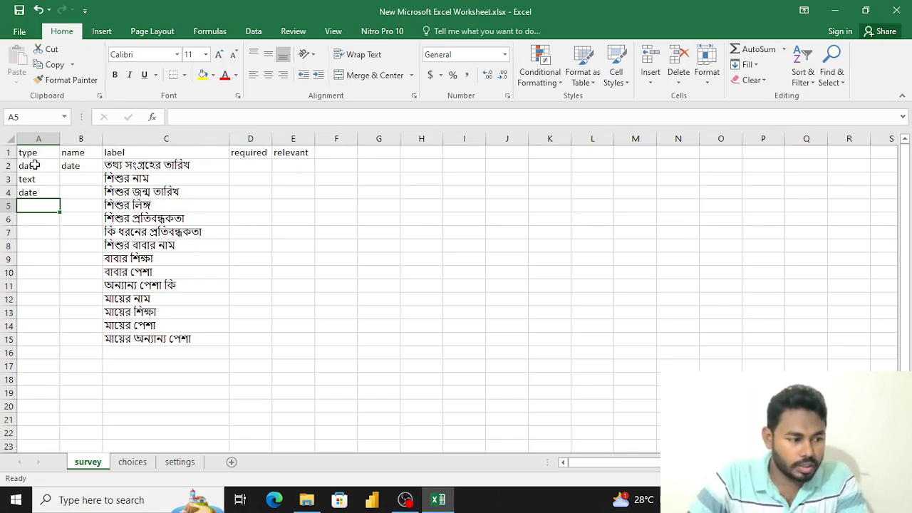
Enter the type "text" in A7 for the kind of disability and in A8 for the father's name
key(Down)
key(Down)
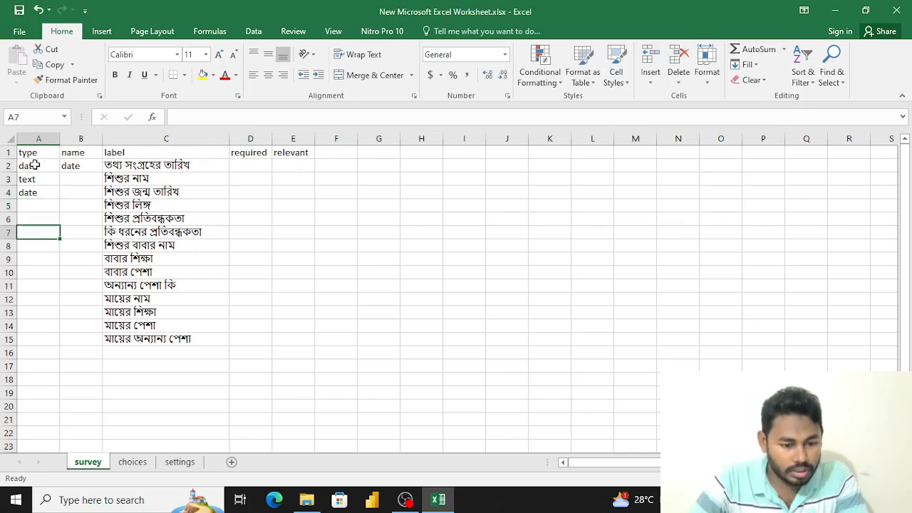
text(text)
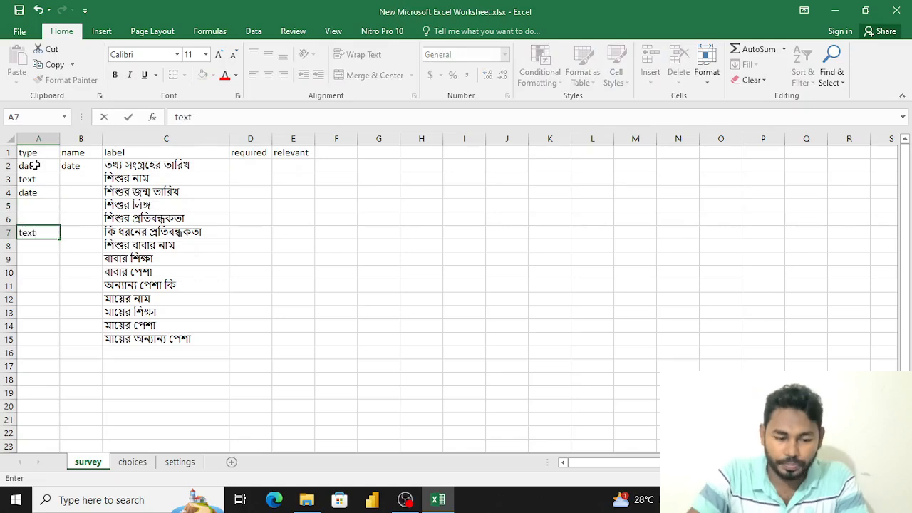
key(Return)
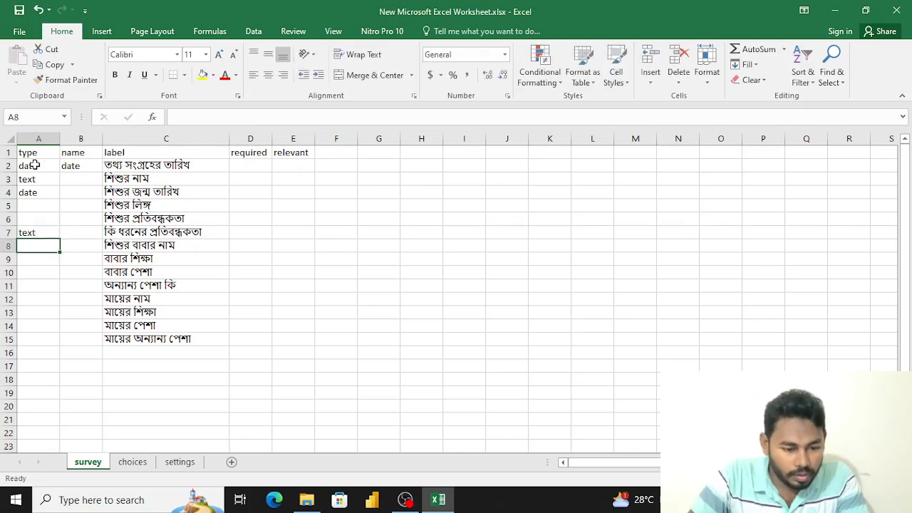
text(text)
key(Return)
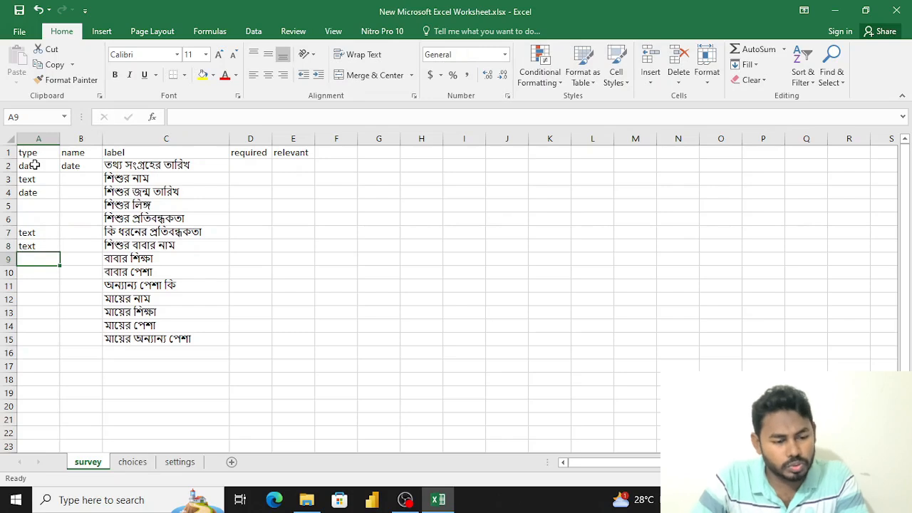
Enter the type "text" in A11 for the other occupation and in A12 for the mother's name
key(Down)
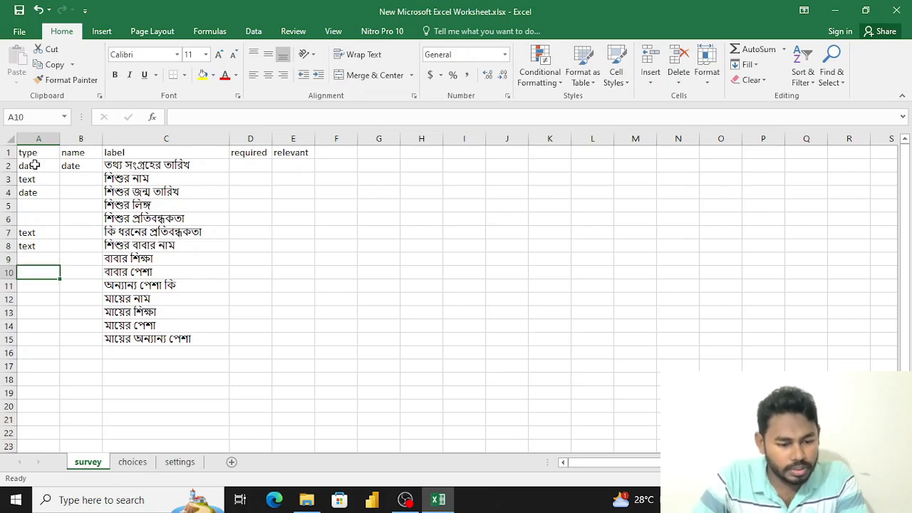
key(Down)
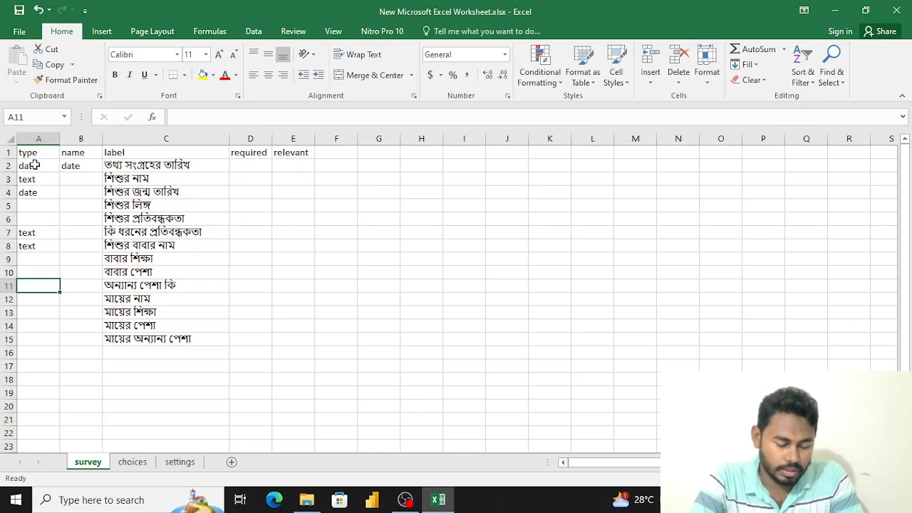
text(te)
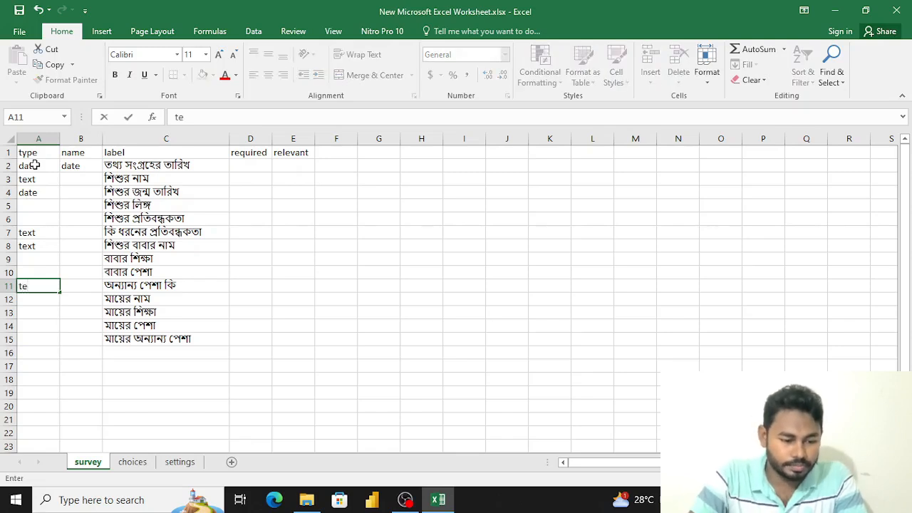
text(xt)
key(Return)
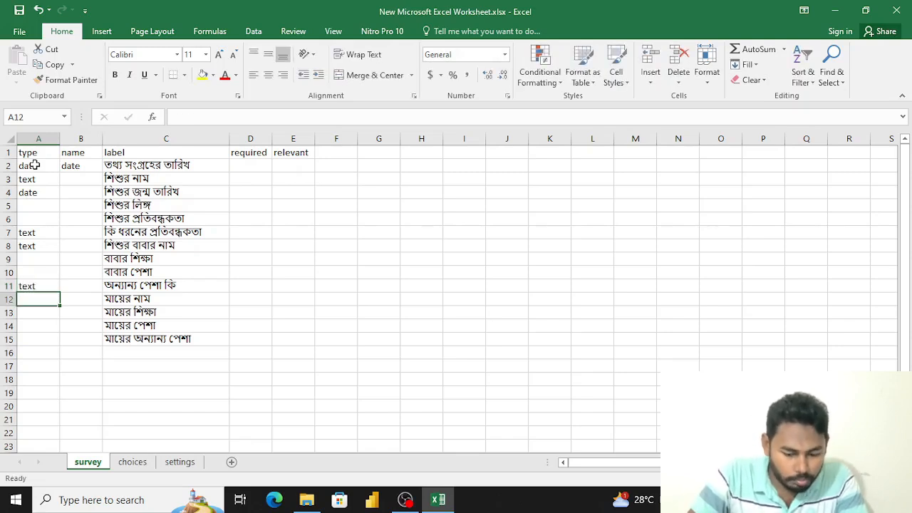
text(text)
key(Return)
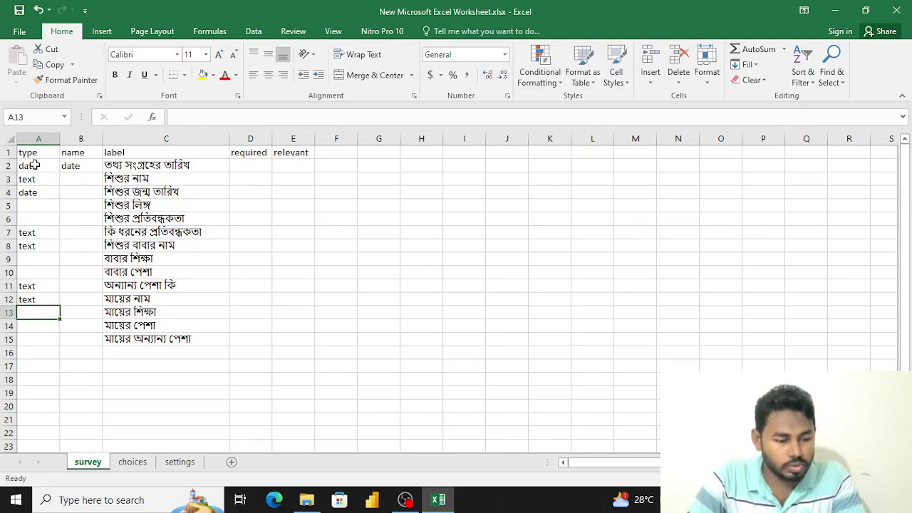
Enter the type "text" in A15 for the mother's other occupation
key(Return)
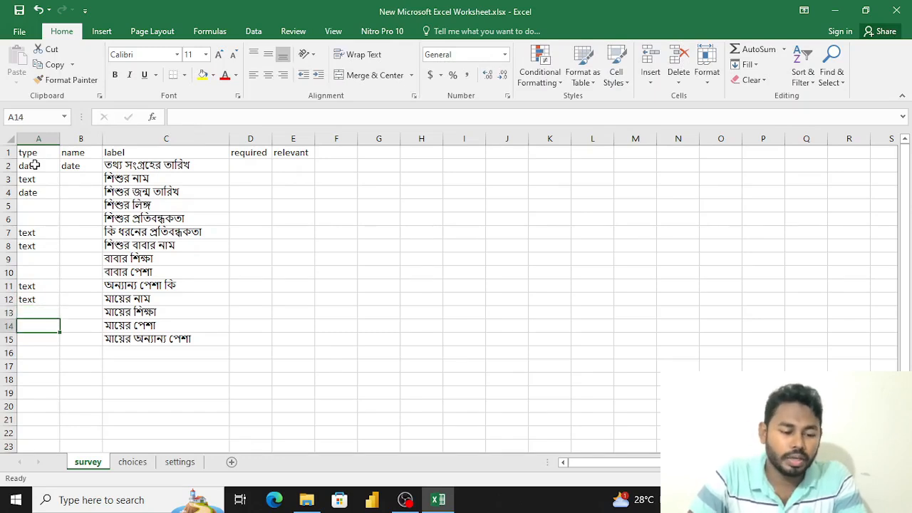
key(Return)
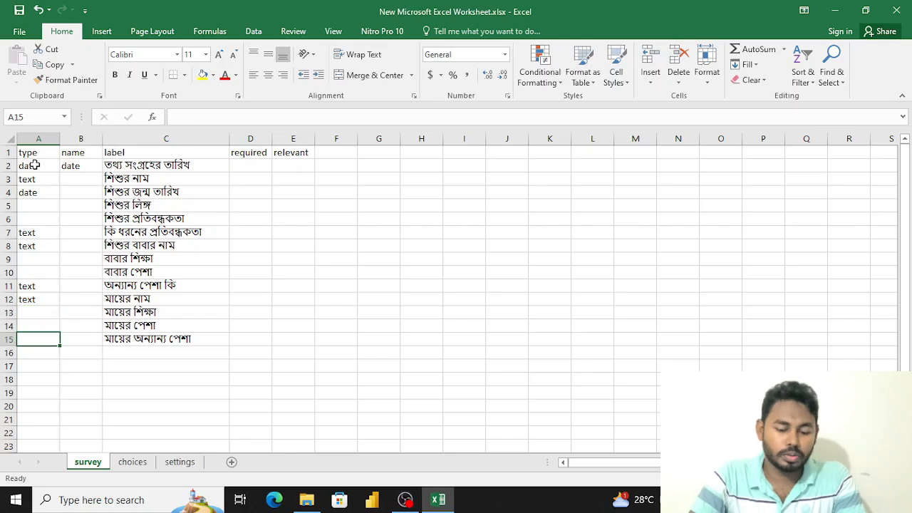
text(text)
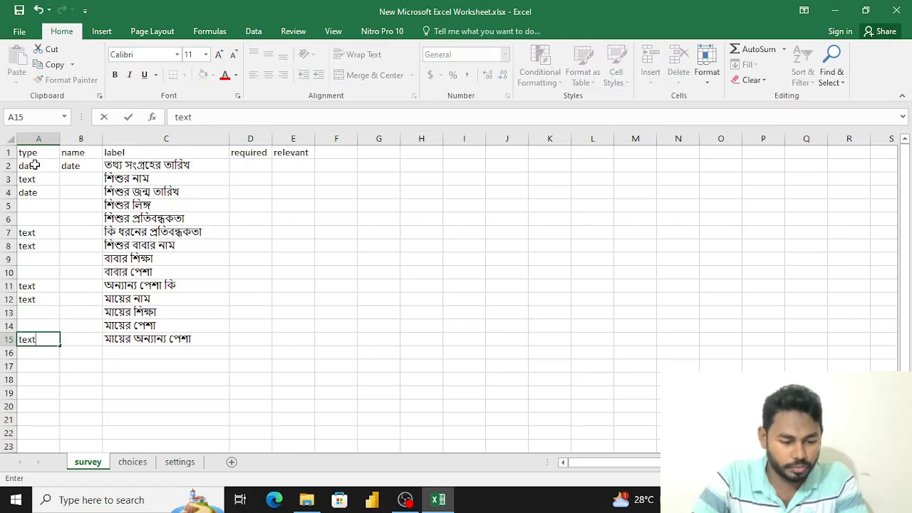
key(Return)
Enter the field name "name" in B3 for the child's name question
key(Right)
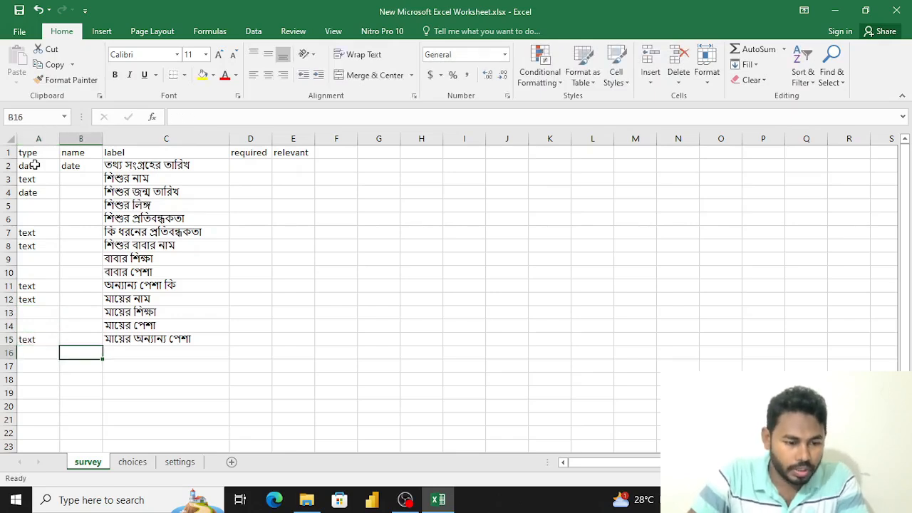
key(Up)
key(Up)
key(Up)
key(Up)
key(Up)
key(Up)
key(Up)
key(Up)
key(Up)
key(Up)
key(Up)
key(Up)
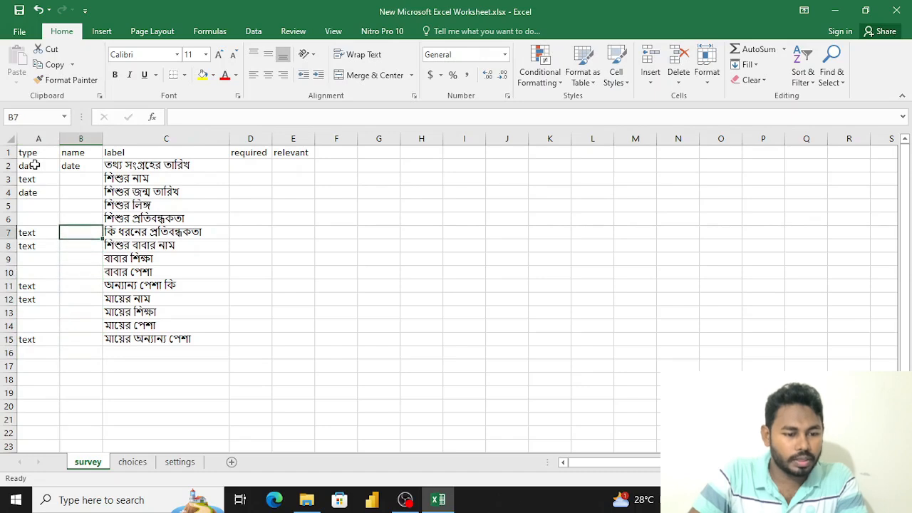
key(Up)
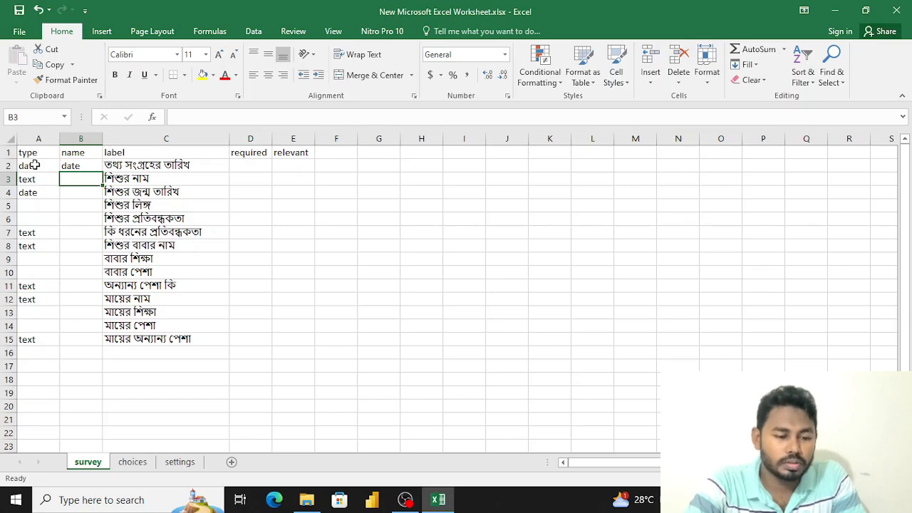
text(dob)
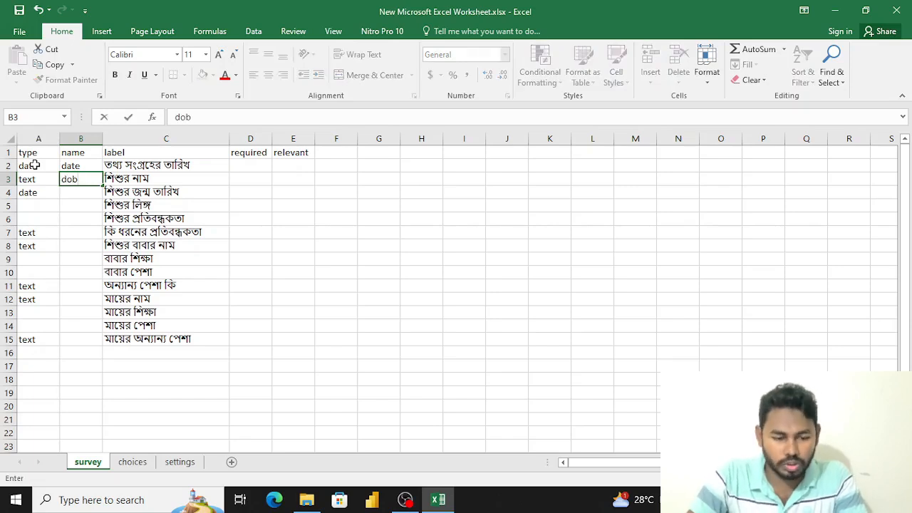
key(Return)
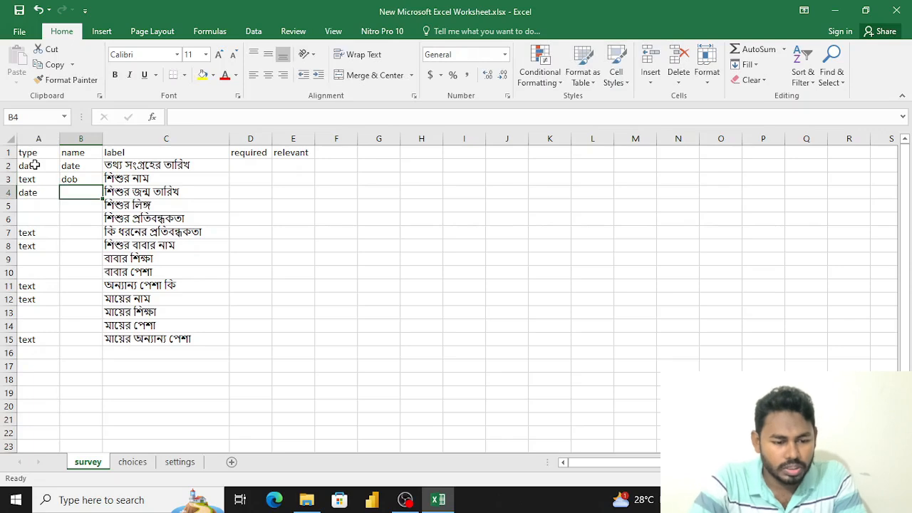
key(Up)
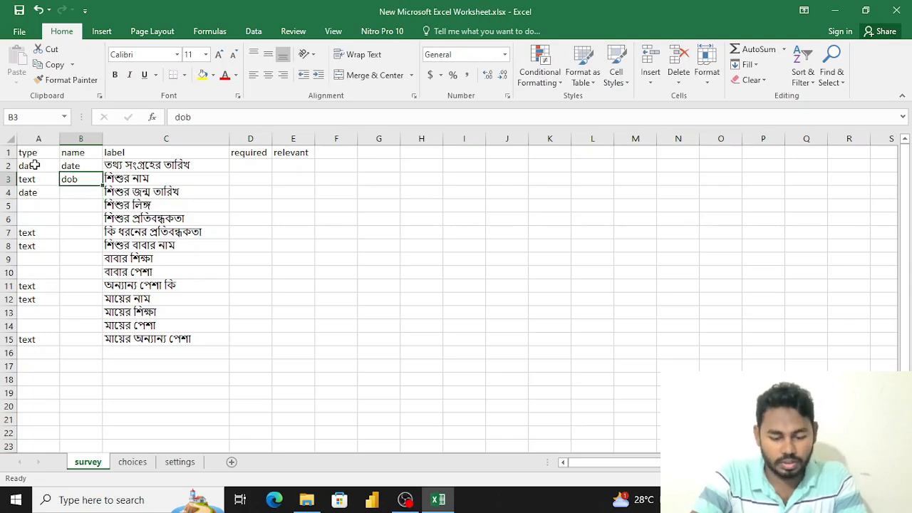
text(name)
key(Return)
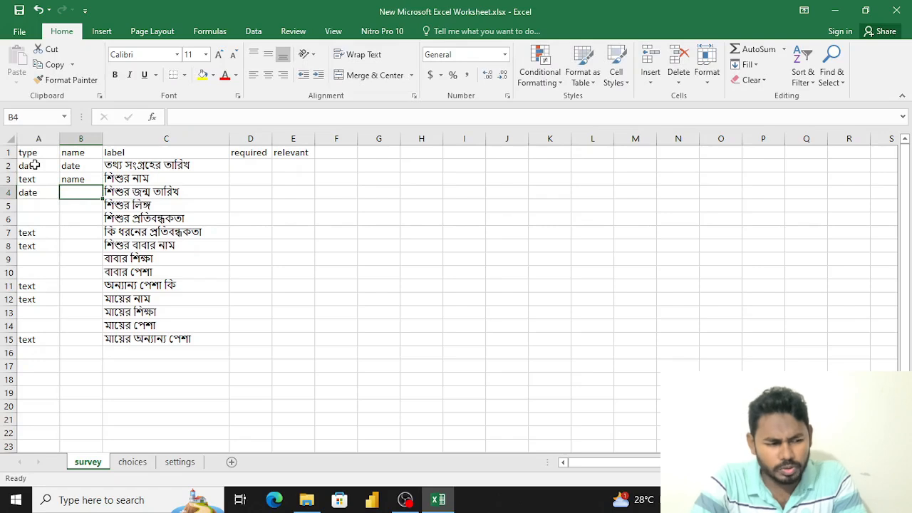
Enter the field names "dob" in B4 for the child's birth date and "gender" in B5 for the child's gender
text(dob)
key(Return)
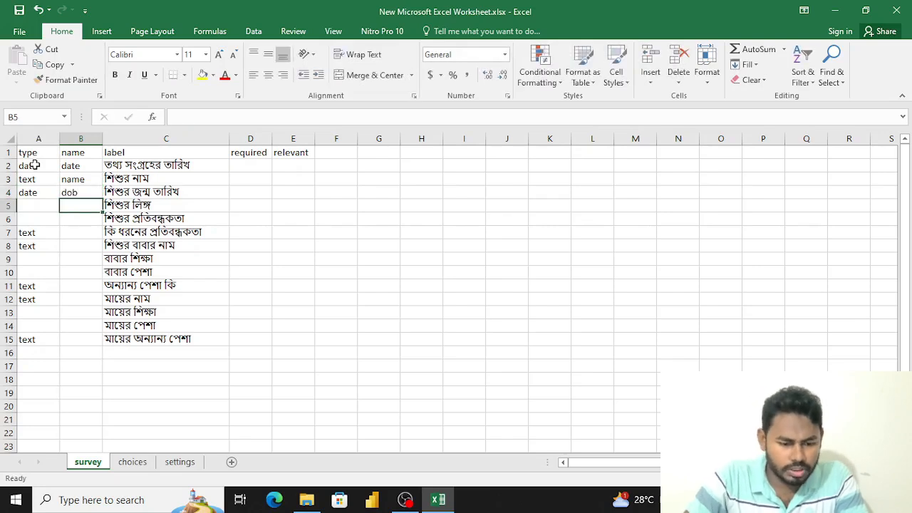
text(gender)
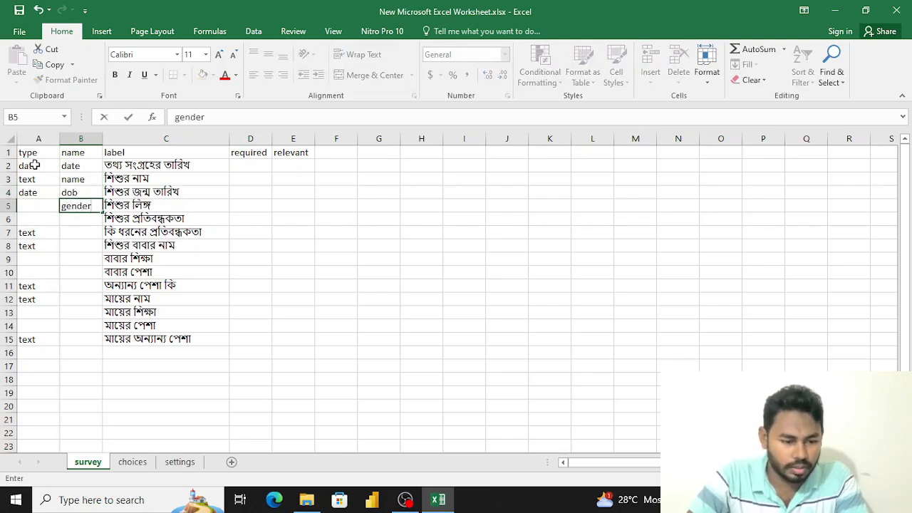
key(Return)
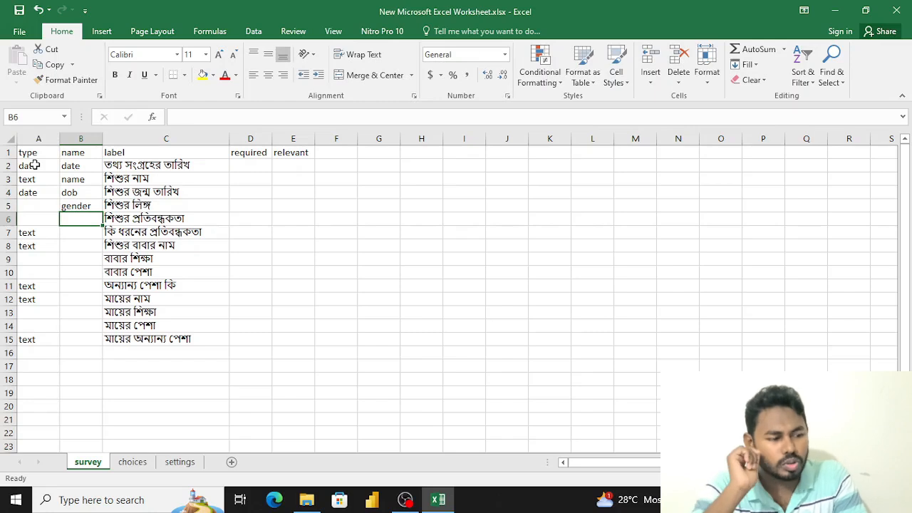
Enter the field names "spn" in B6 for the child's disability and "spnd" in B7 for the kind of disability
text(spn)
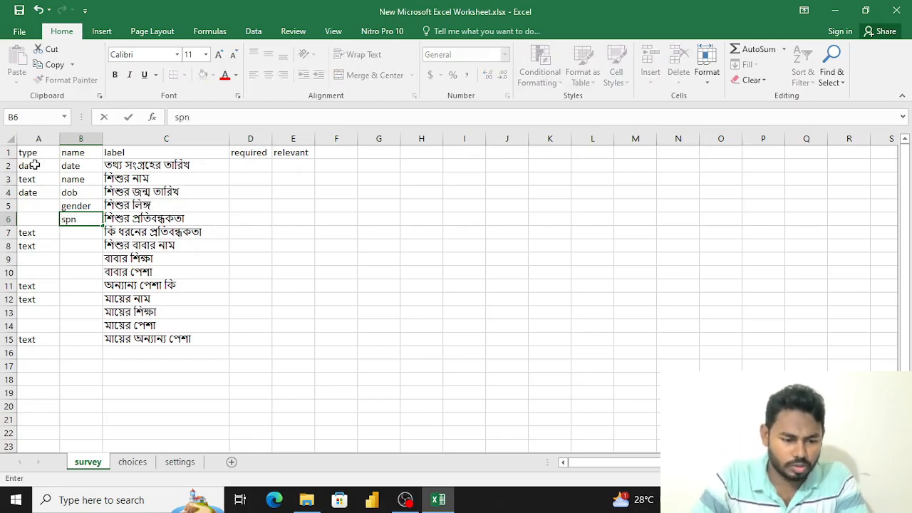
key(Return)
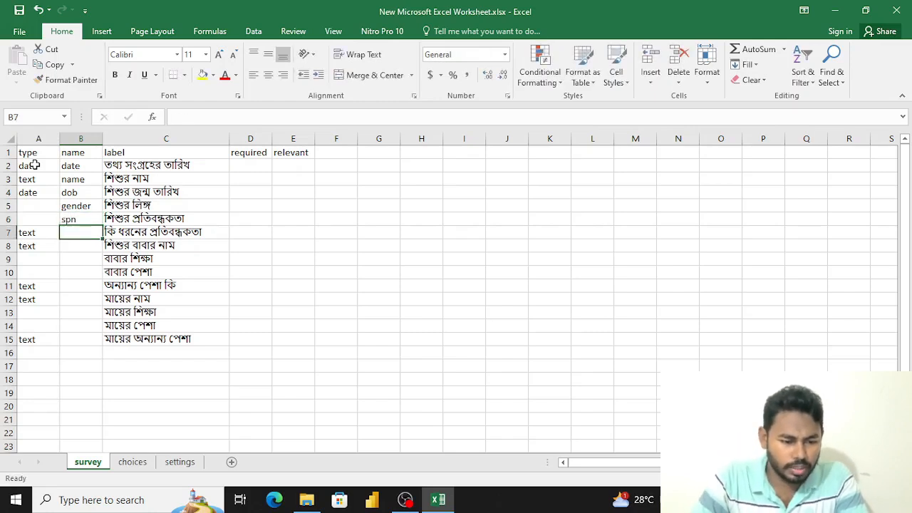
text(sp)
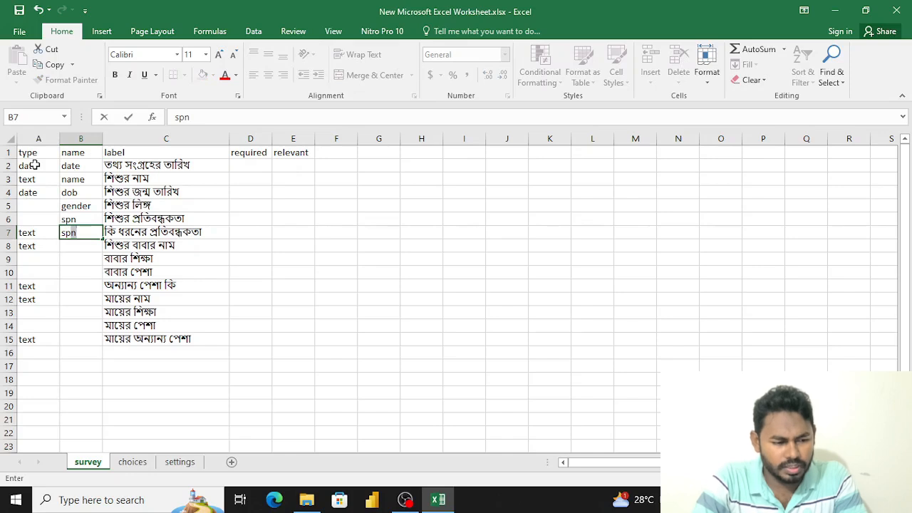
text(nd)
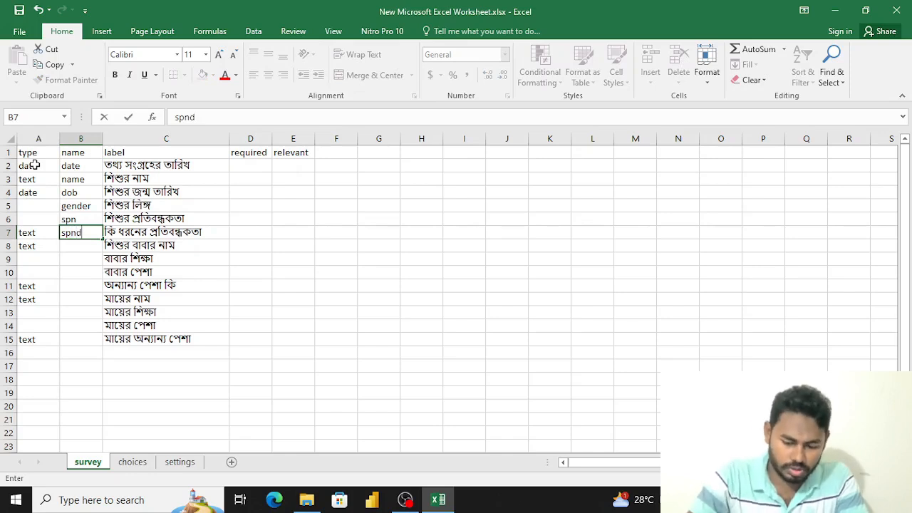
key(Return)
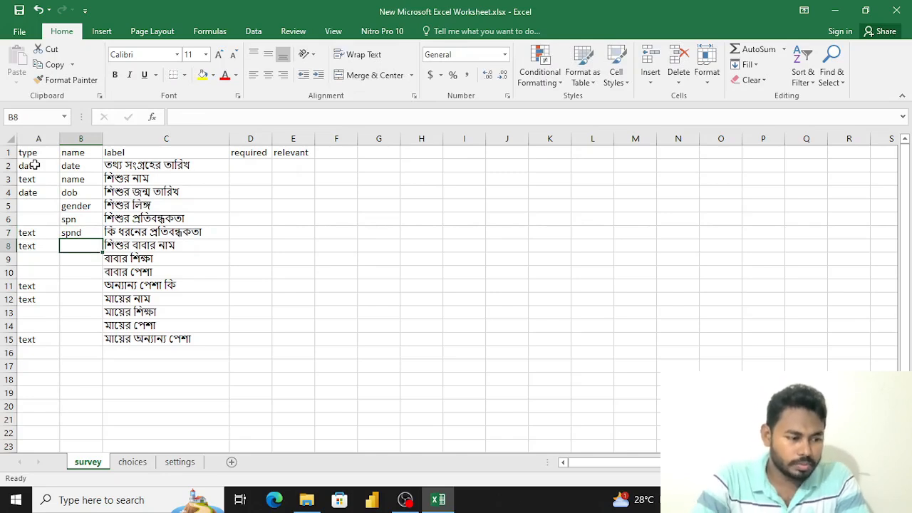
Enter the field names "father" in B8 for the father's name and "father_edu" in B9 for his education
text(father)
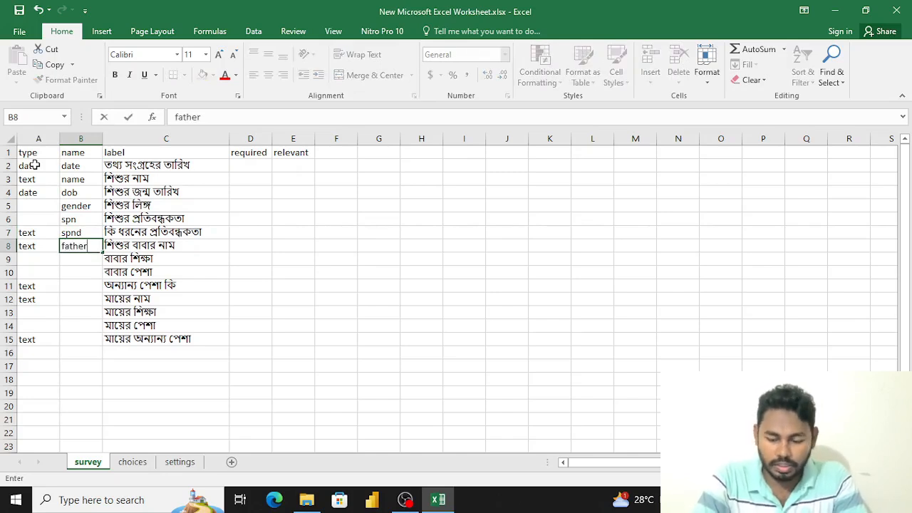
key(Return)
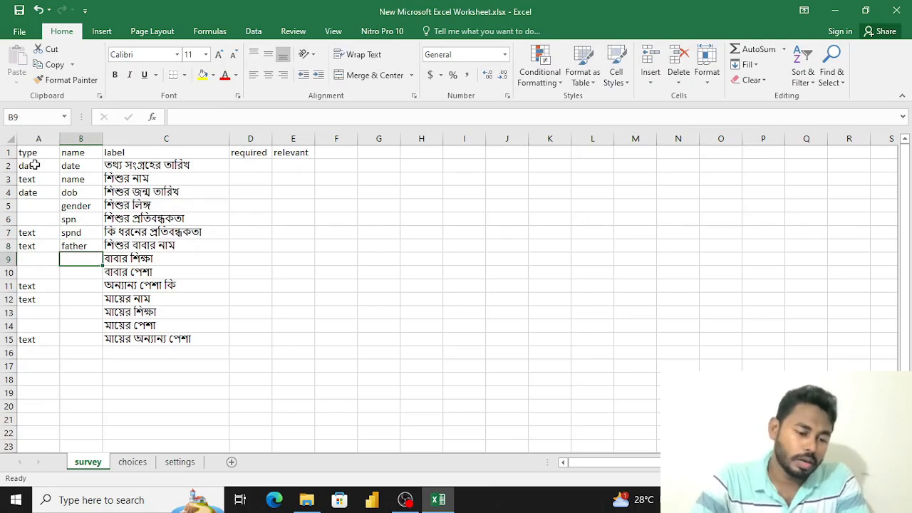
text(f)
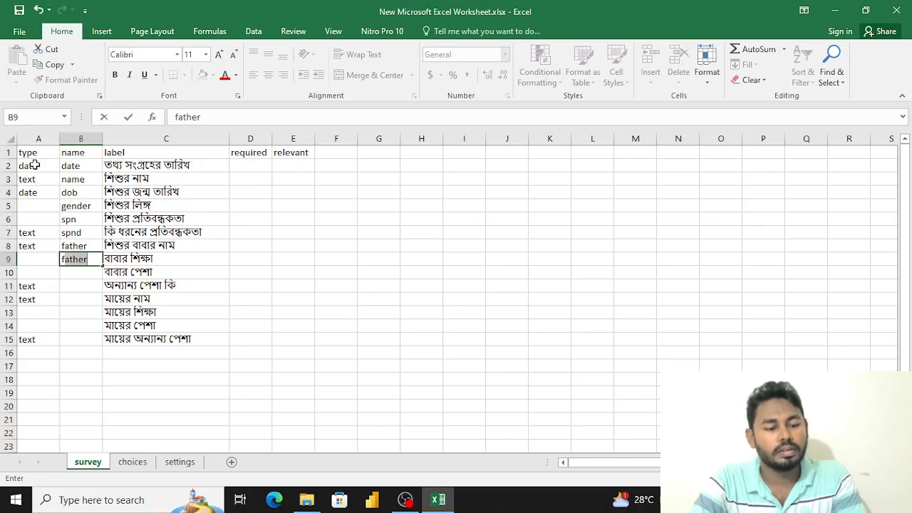
text(ather)
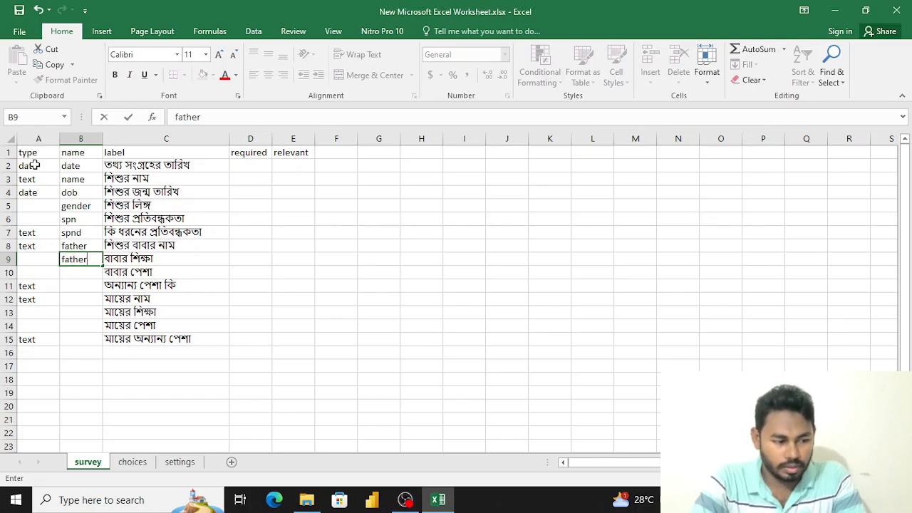
text(_edu)
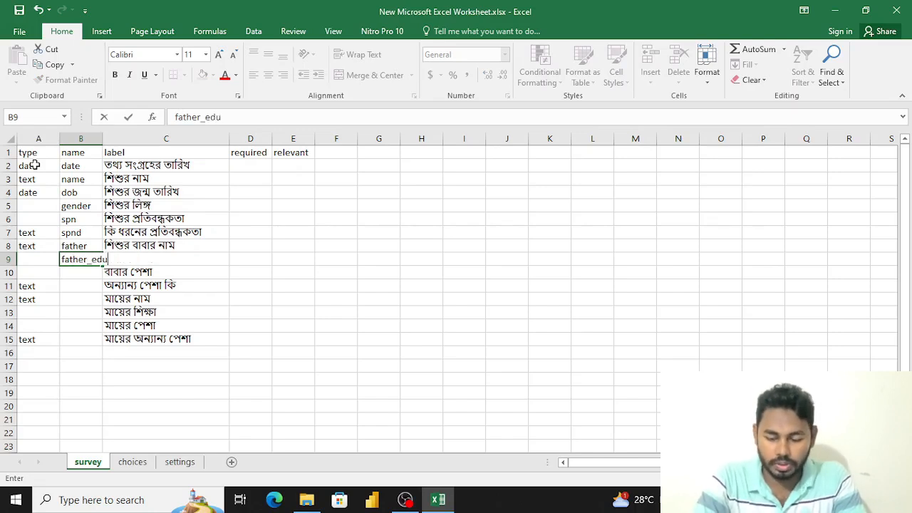
key(Return)
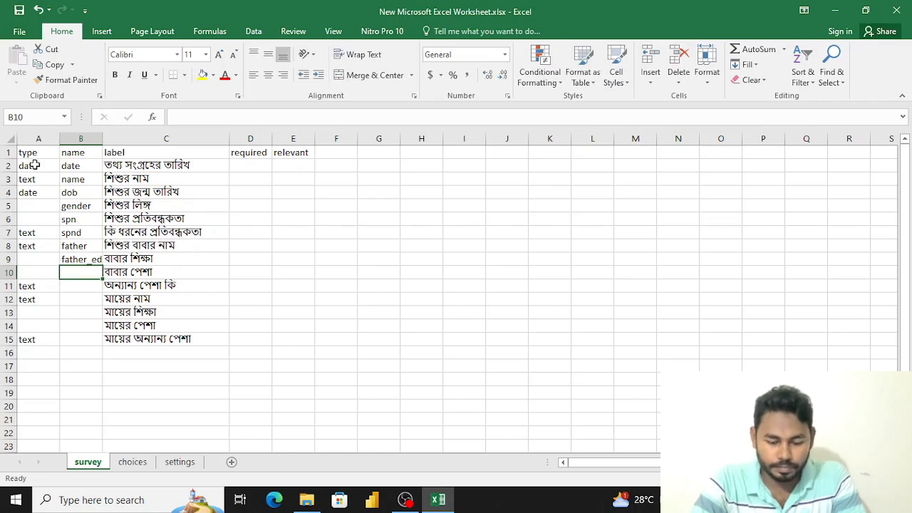
Enter the field name "father_occu" in B10 for the father's occupation and widen column B to fit the names
text(father)
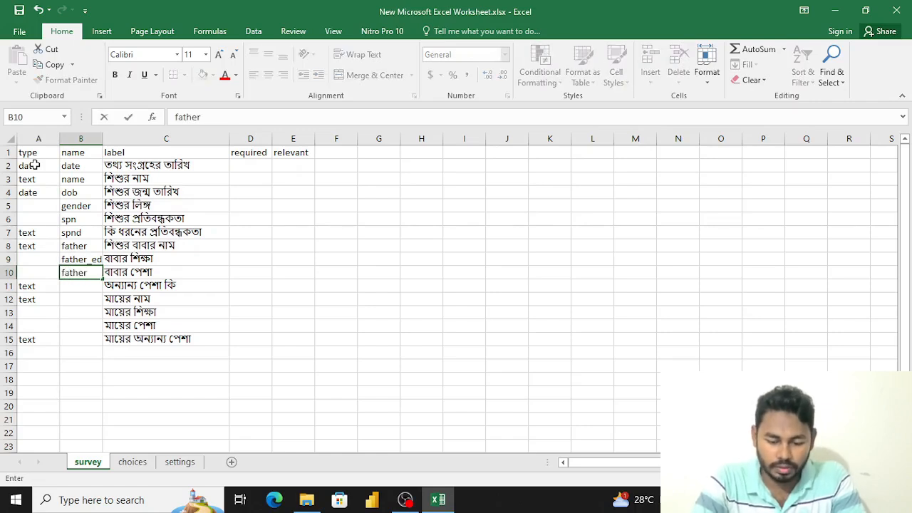
text(_o)
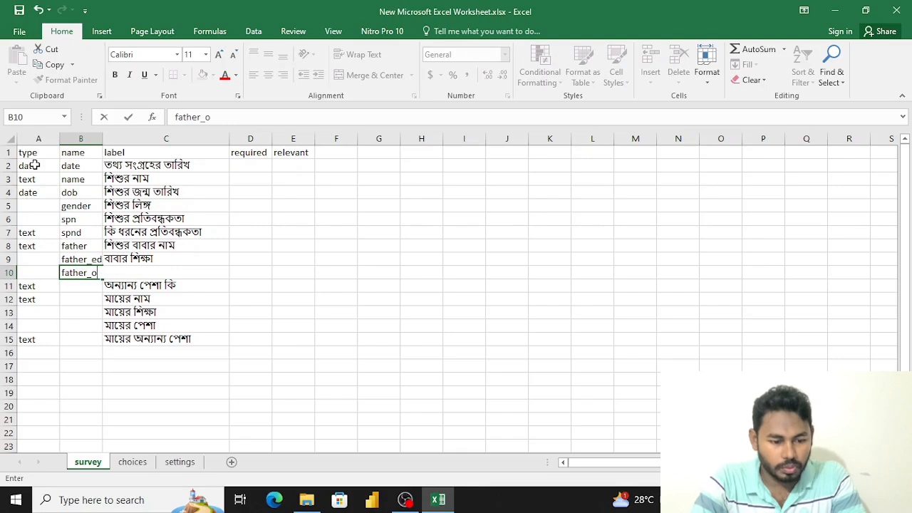
text(ccu)
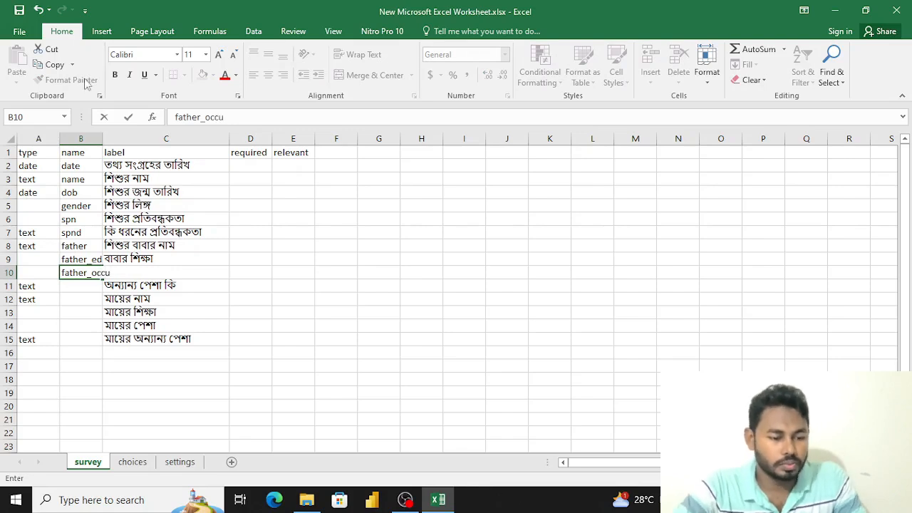
click(125, 134)
drag(104, 141, 131, 141)
Enter the field name "f_other_occu" in B11 for the father's other occupation
click(85, 285)
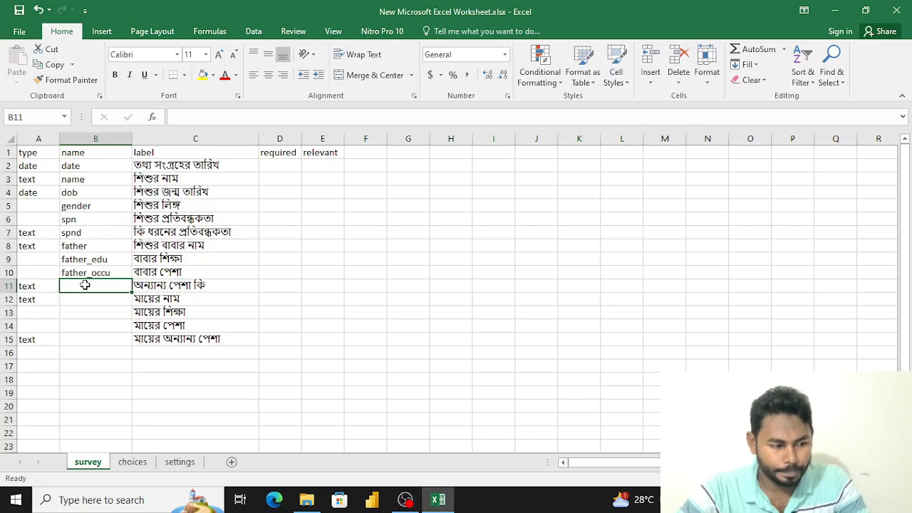
text(f)
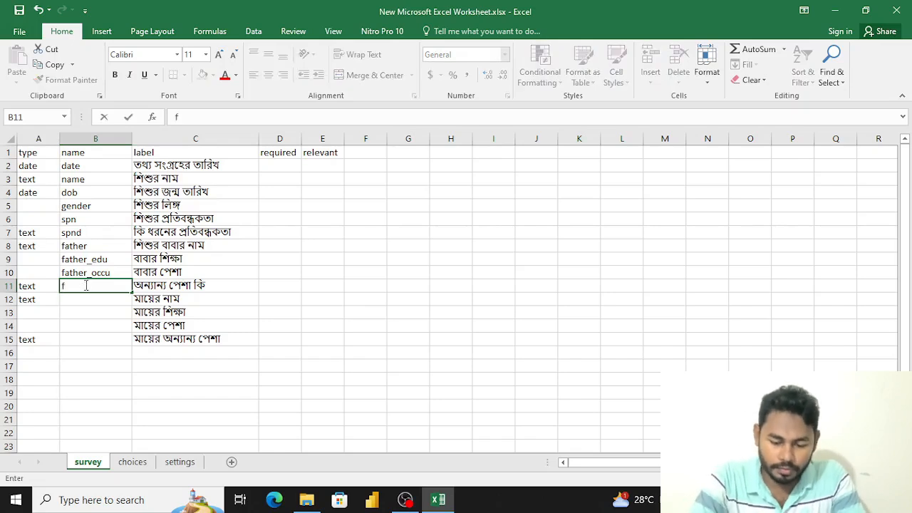
text(_f)
key(BackSpace)
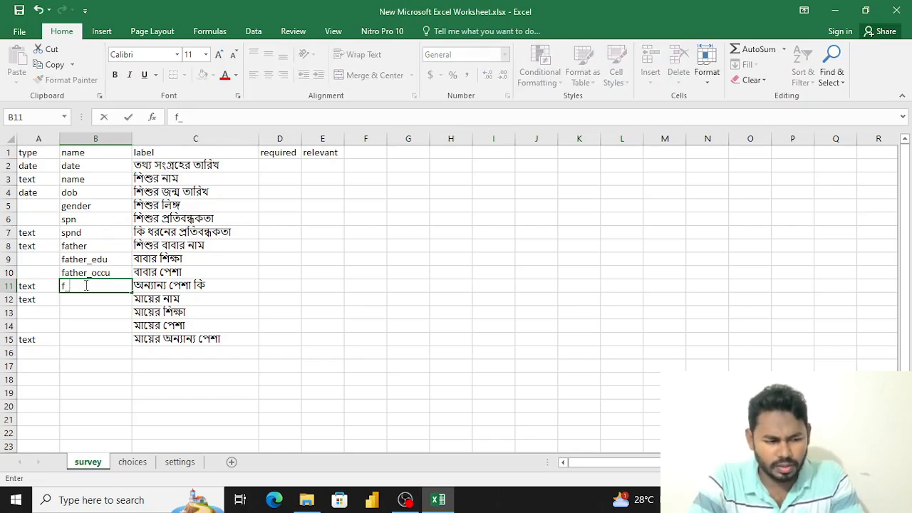
text(other_occu)
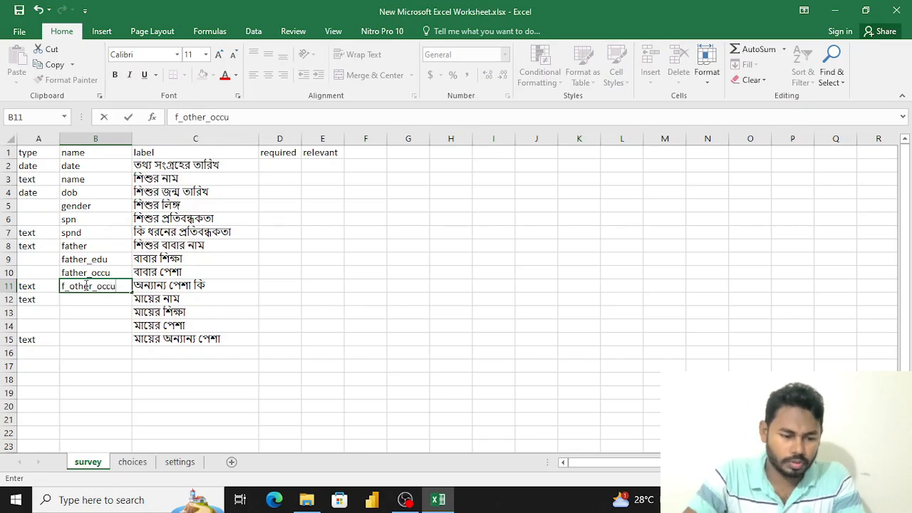
key(Return)
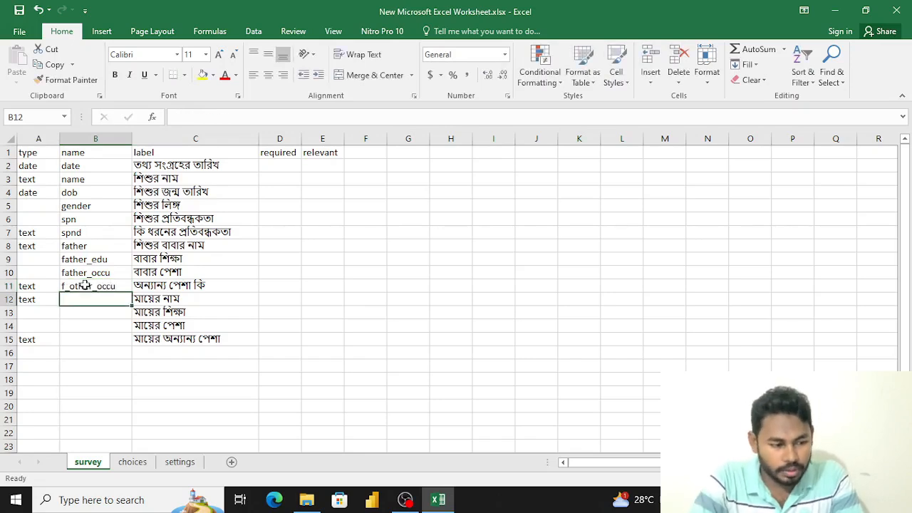
Enter the field name "mother" in B12 for the mother's name question
text(ma)
key(BackSpace)
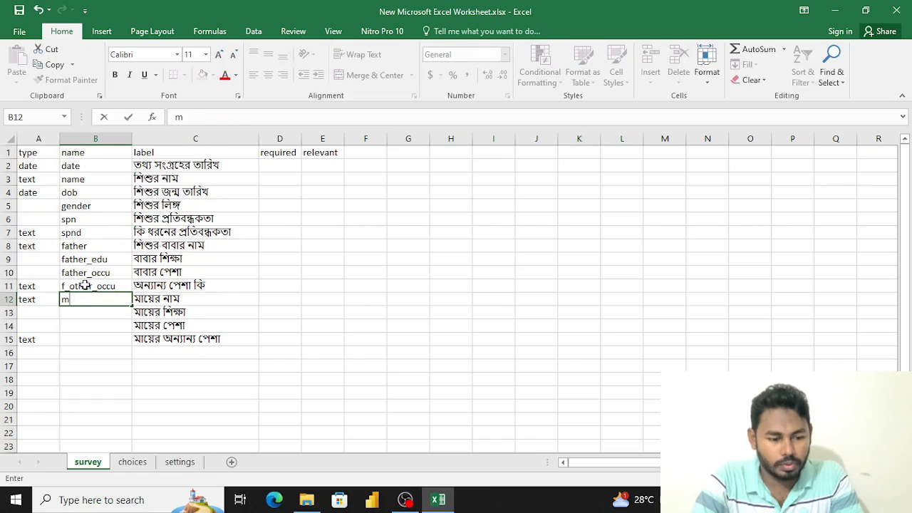
text(other)
key(Return)
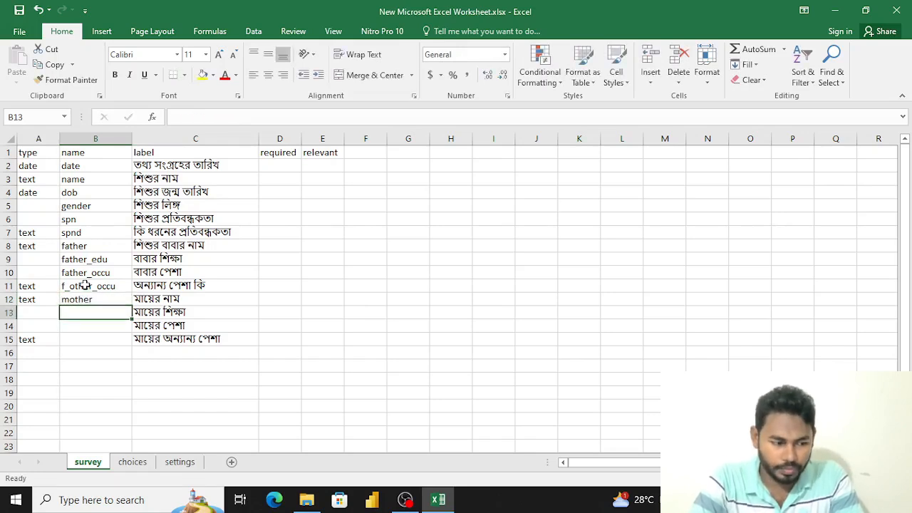
Enter the field name "mother_edu" in B13 for the mother's education
text(mo)
key(BackSpace)
key(BackSpace)
text(o)
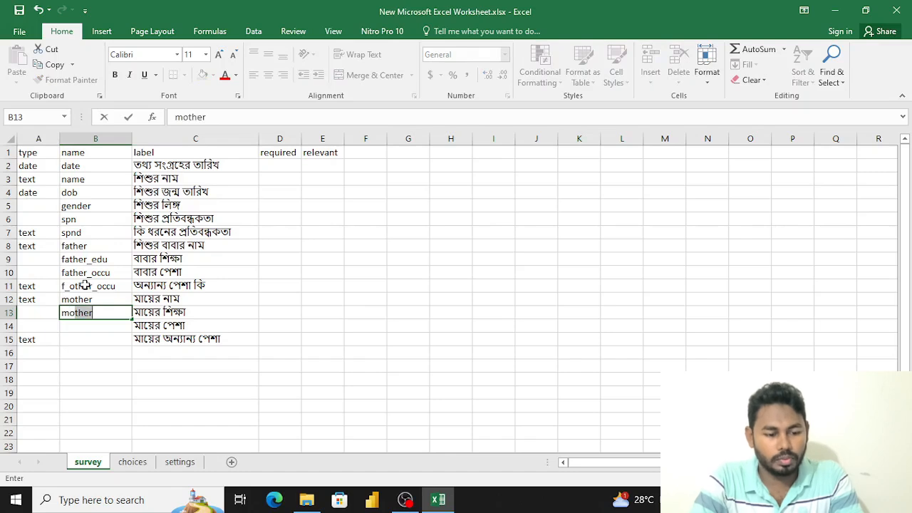
text(ther_edu)
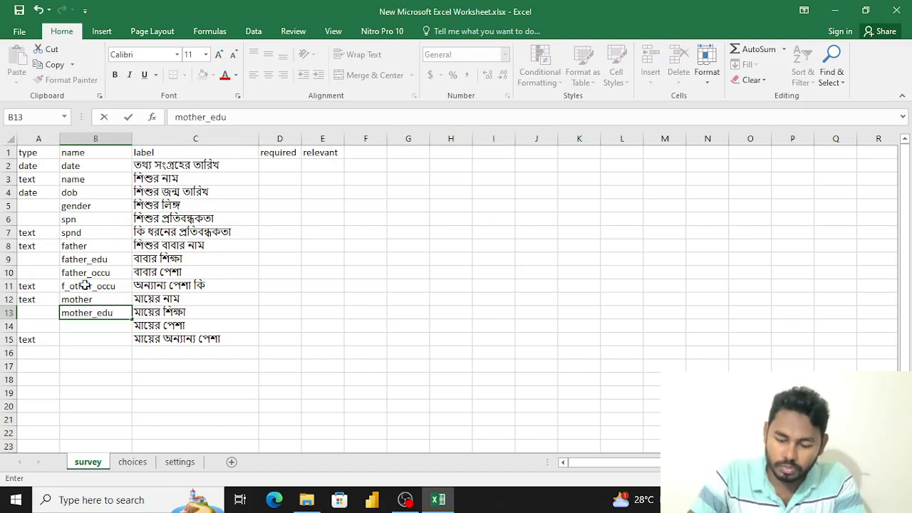
key(Return)
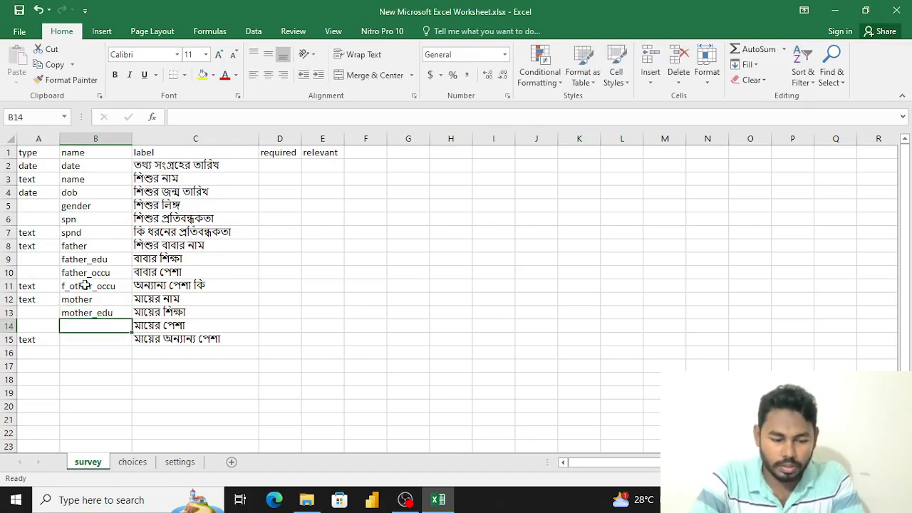
Enter the field names "mother_occu" in B14 and "m_other_occu" in B15 for the mother's occupation and other occupation
text(mother)
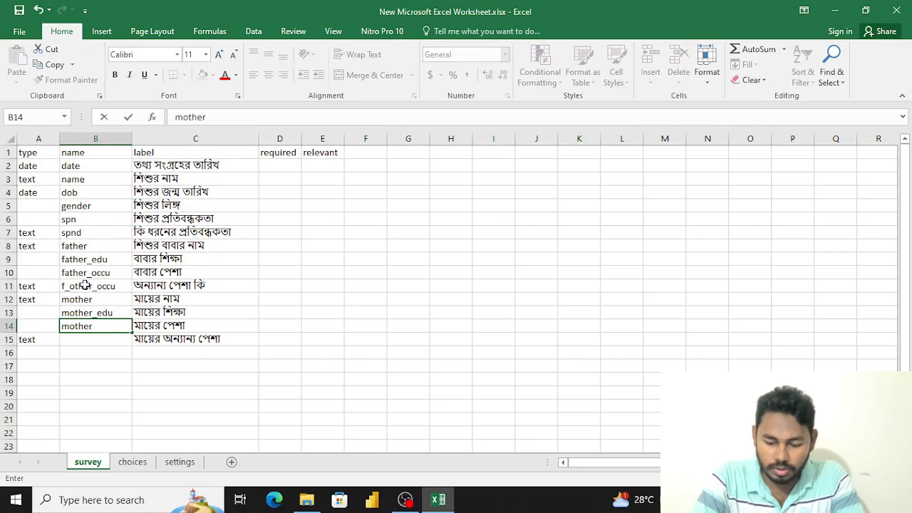
text(_occu)
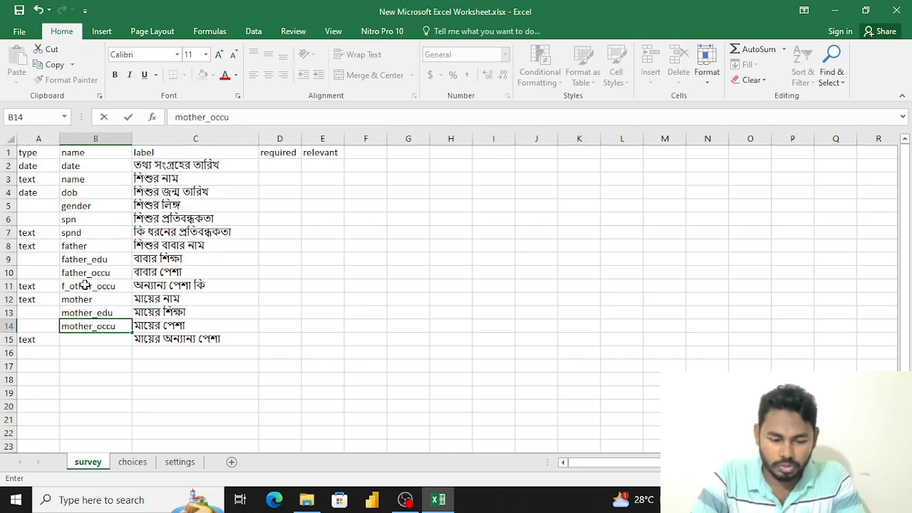
key(Return)
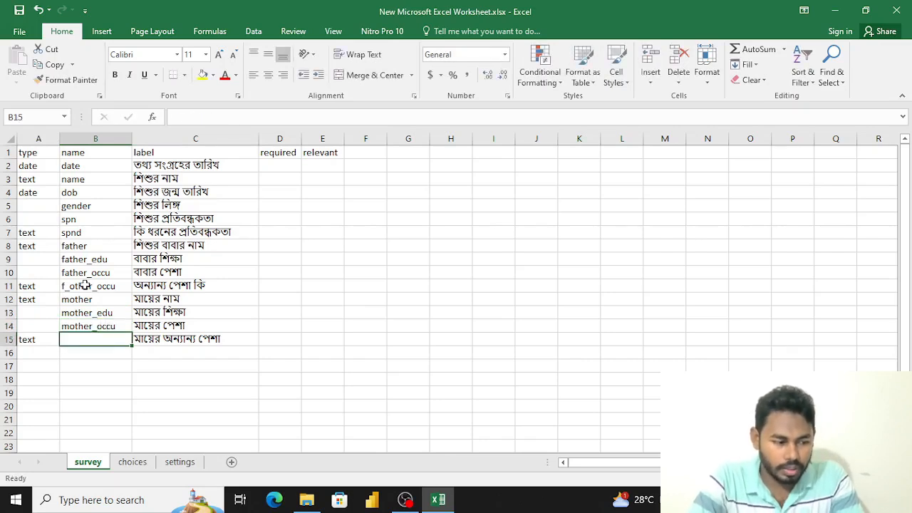
text(m_)
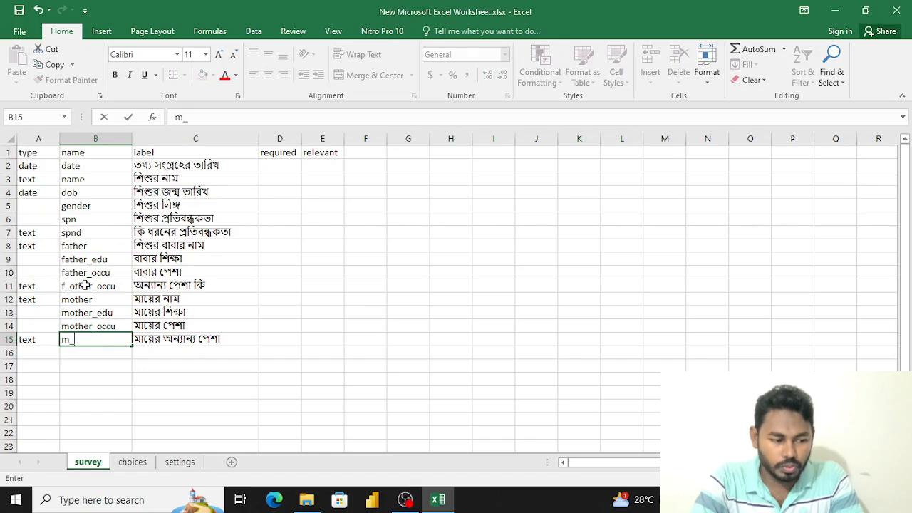
text(other)
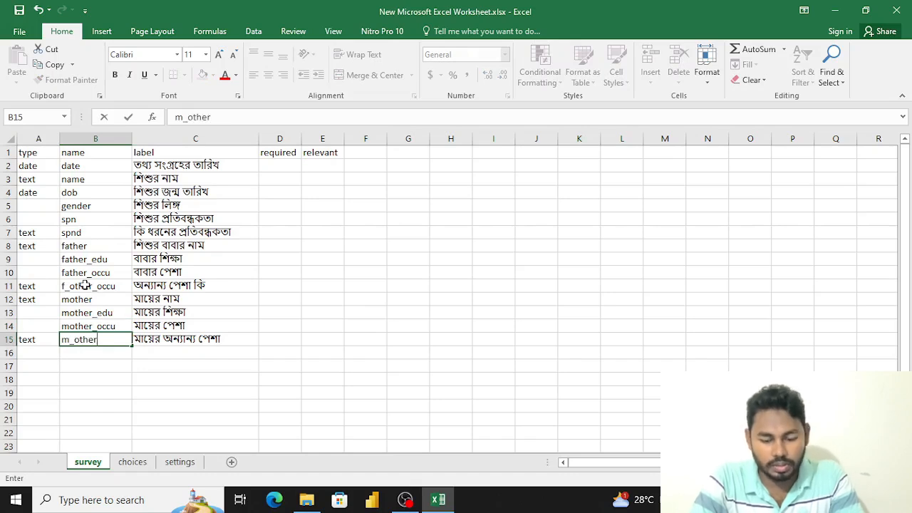
text(_occu)
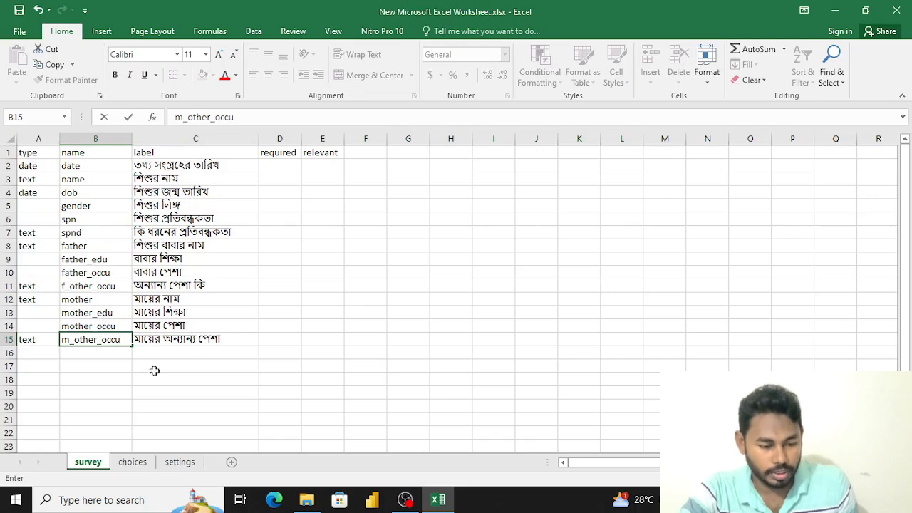
click(275, 205)
Widen the required column D and enter "true" in D2 for the data collection date
click(276, 164)
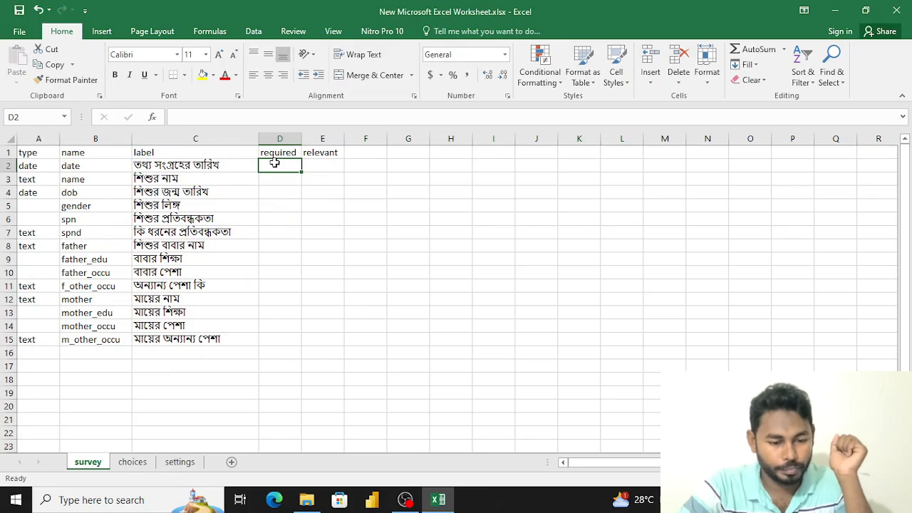
drag(301, 138, 342, 139)
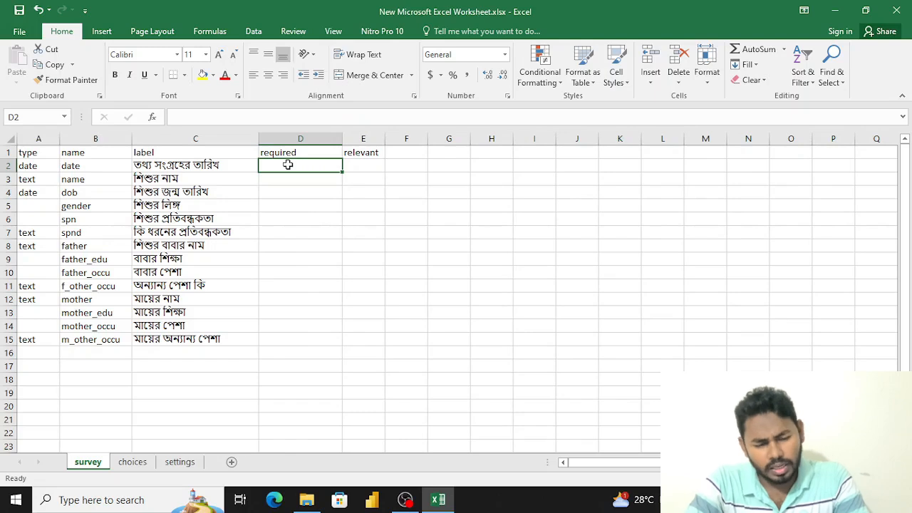
text(tr)
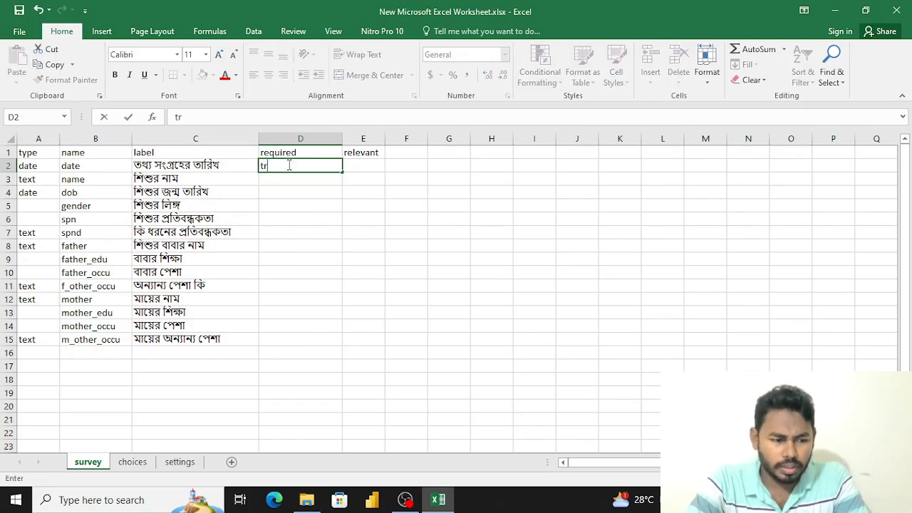
text(ue)
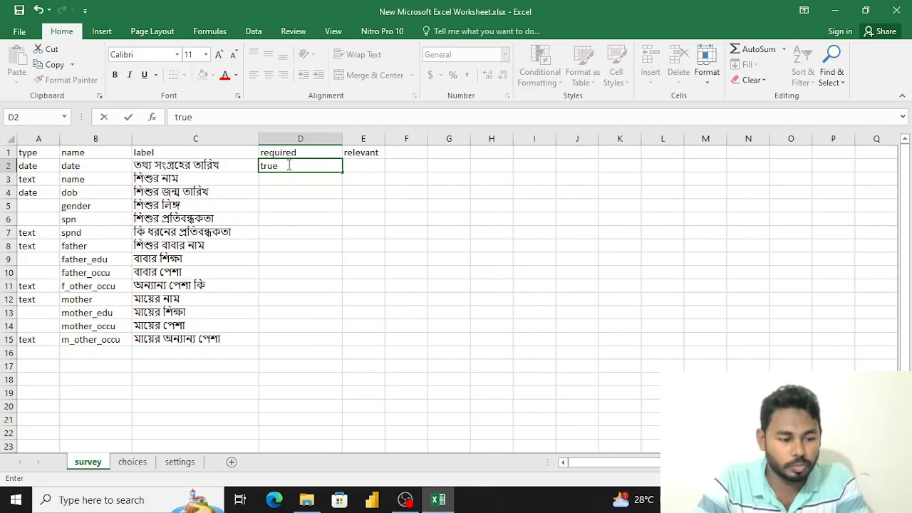
key(Return)
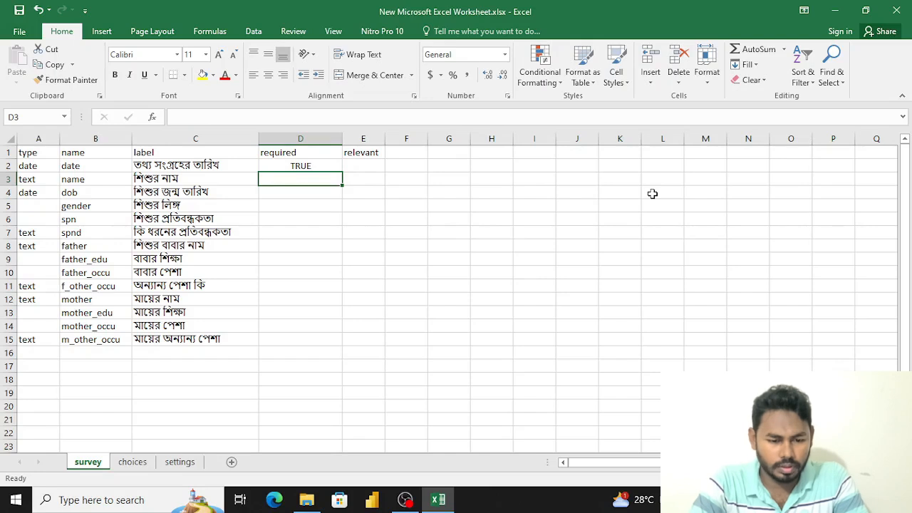
Mark the child's name, date of birth and gender questions as required by entering "true" in D3 through D5
text(tru)
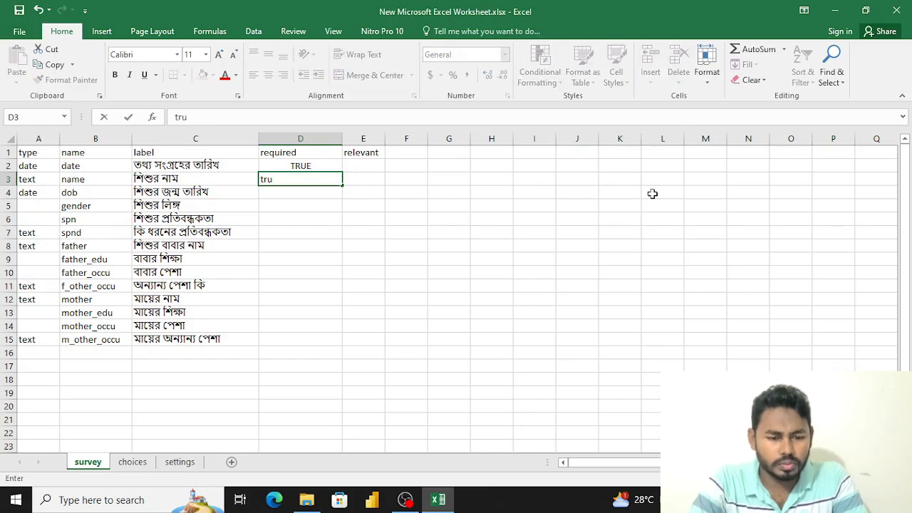
text(e)
key(Return)
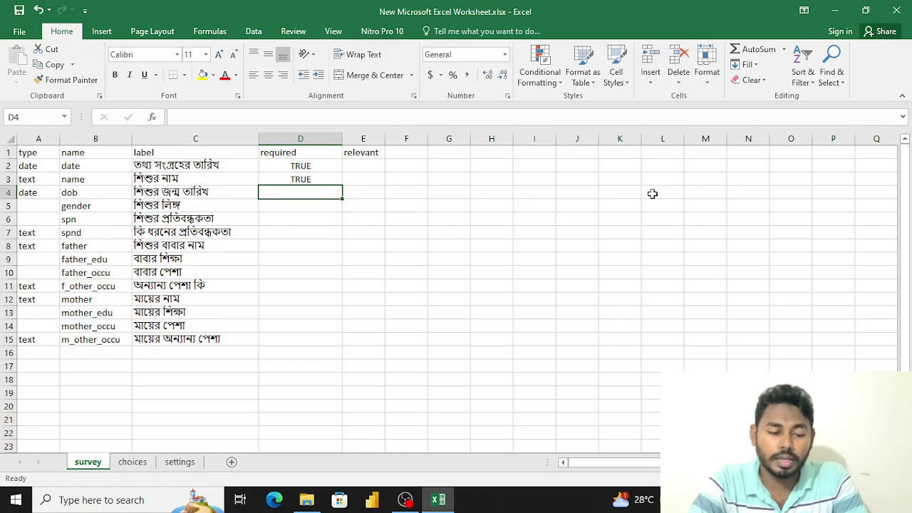
text(true)
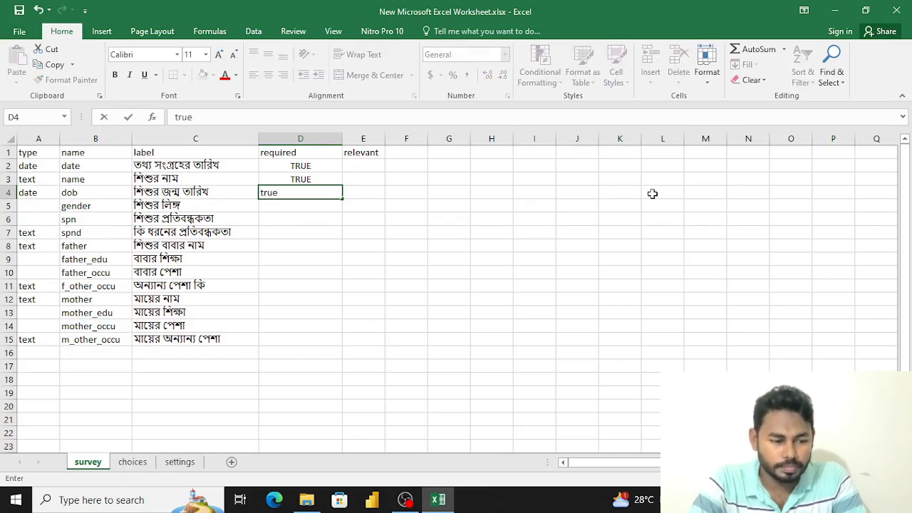
key(Return)
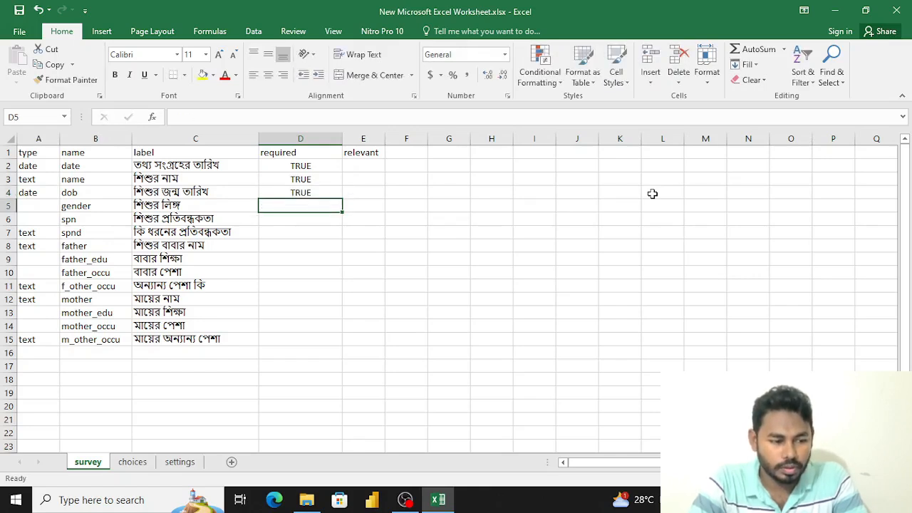
text(true)
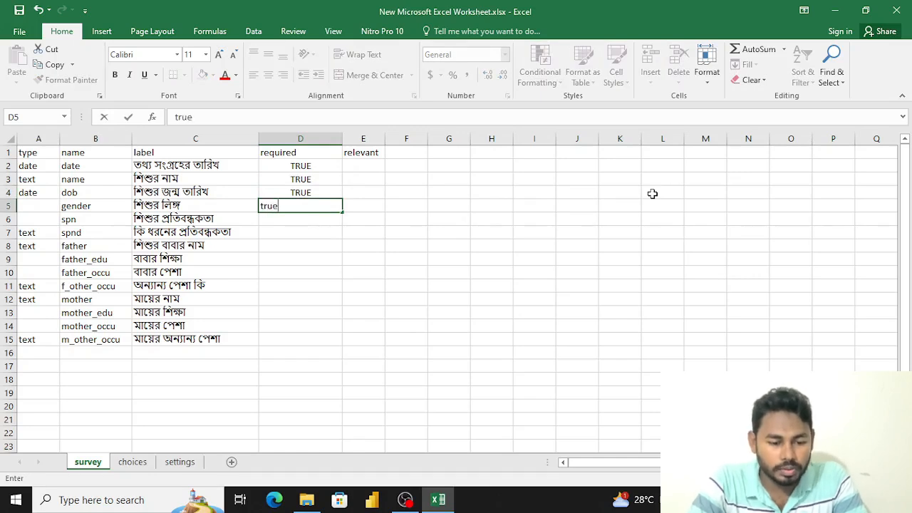
key(Return)
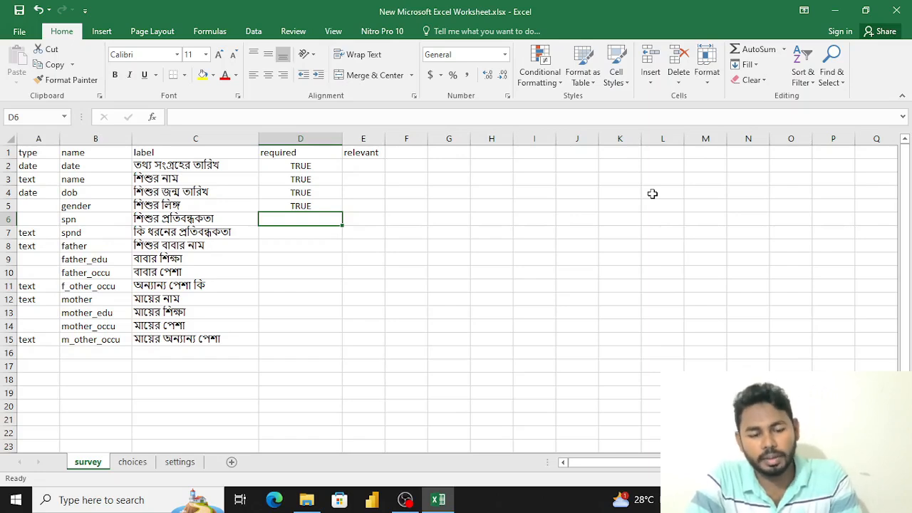
Make the two disability questions, spn and spnd, optional by entering "false" in D6 and D7
text(fal)
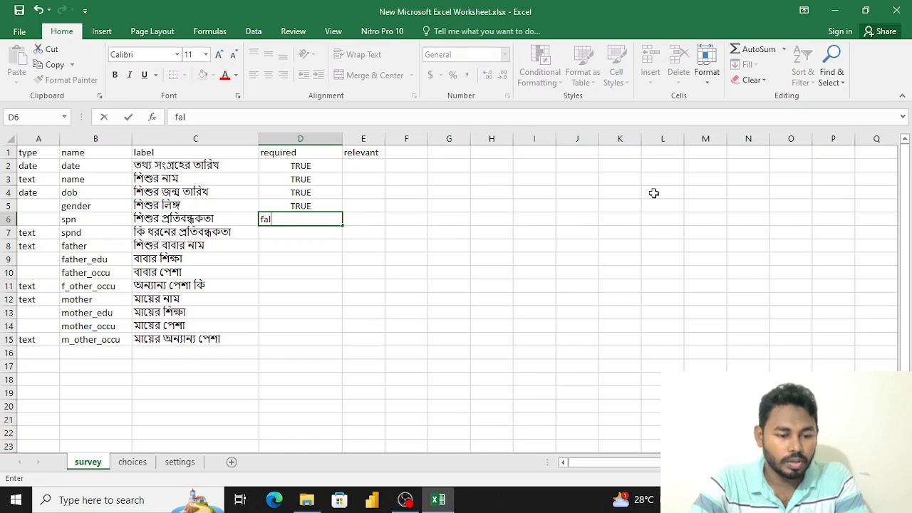
text(se)
key(Return)
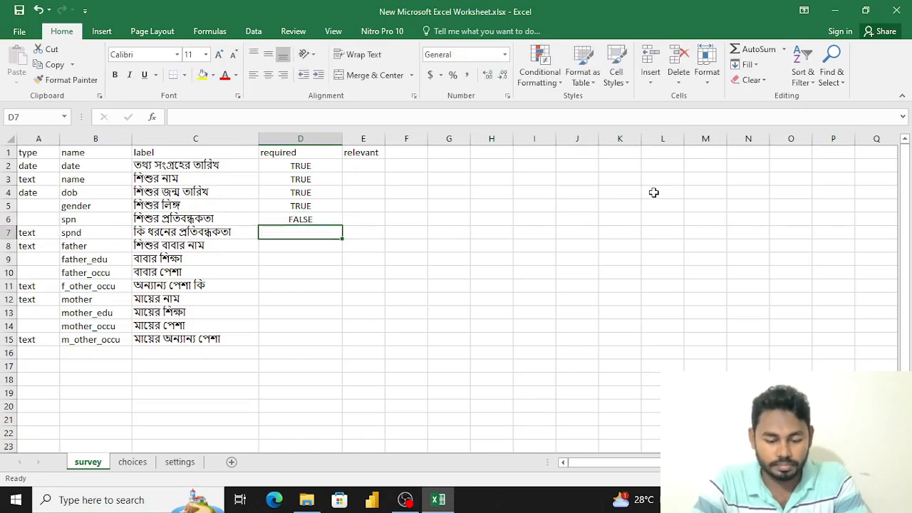
text(false)
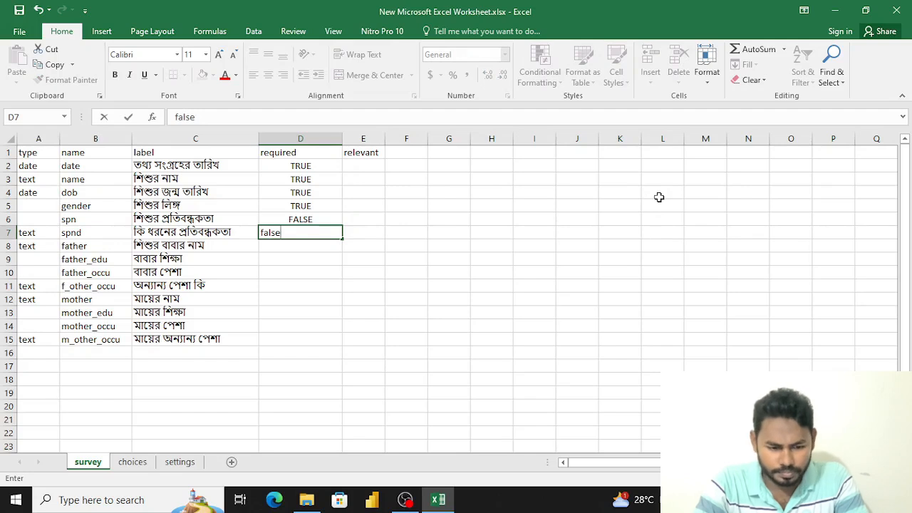
key(Return)
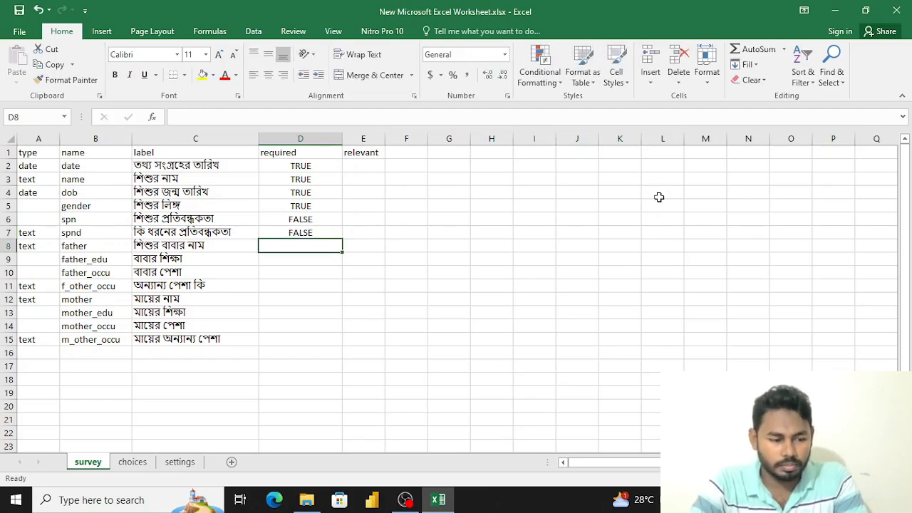
Mark the father's name, education, occupation and other occupation as required by entering "true" in D8 through D11
text(true)
key(Return)
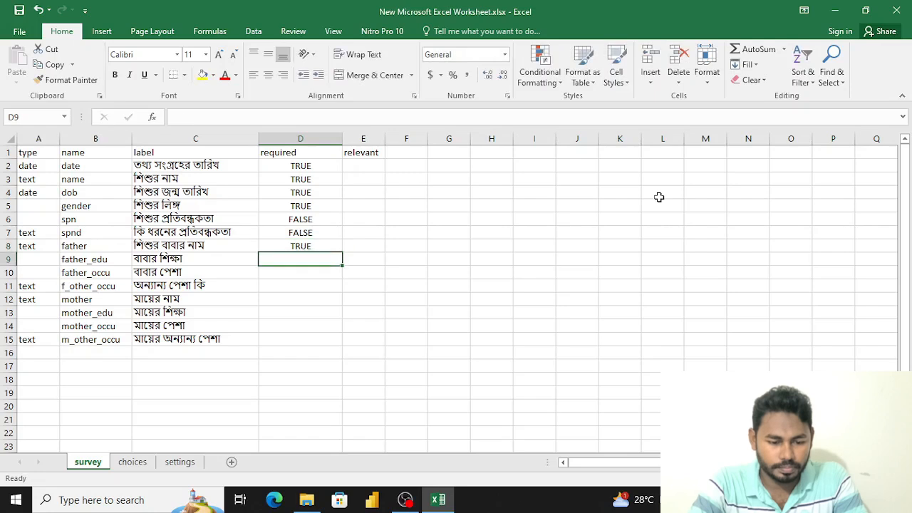
text(true)
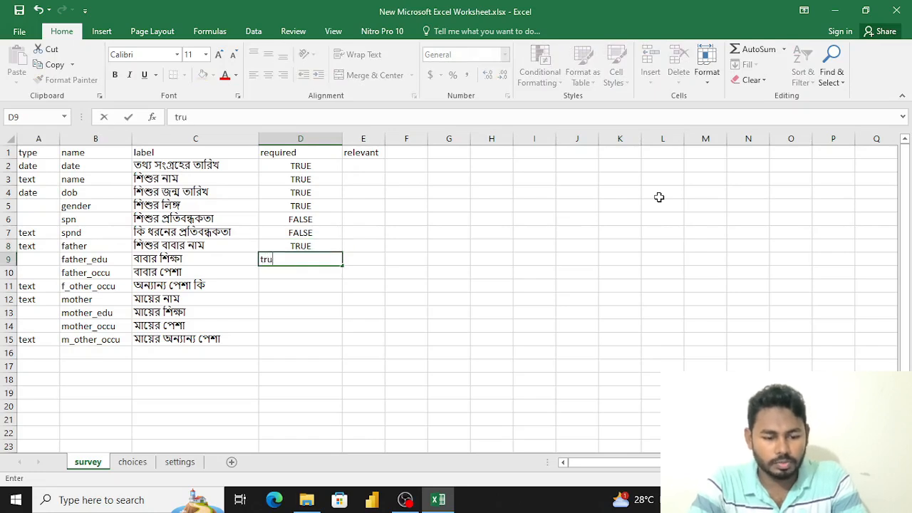
key(Return)
text(true)
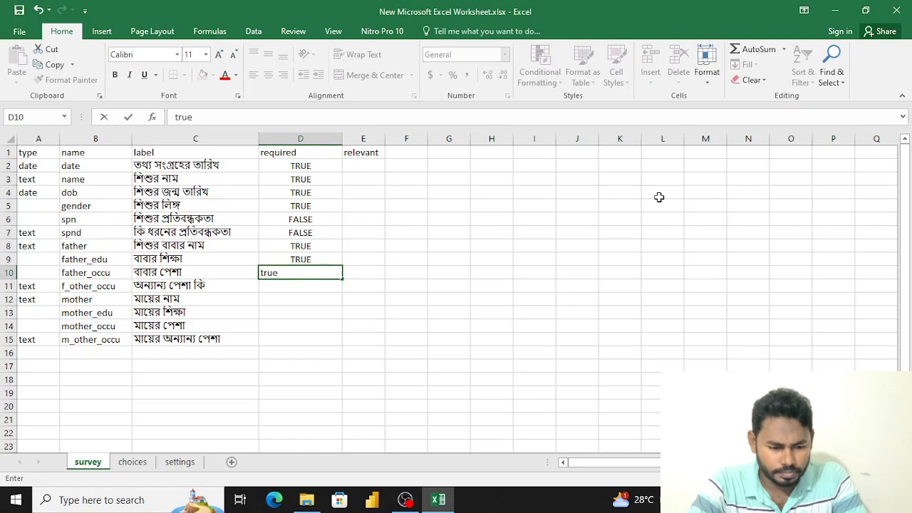
key(Return)
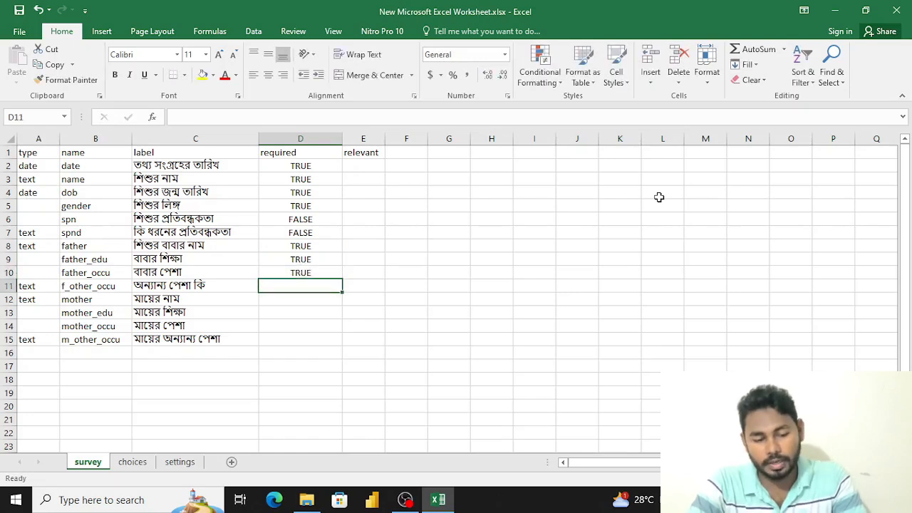
text(true)
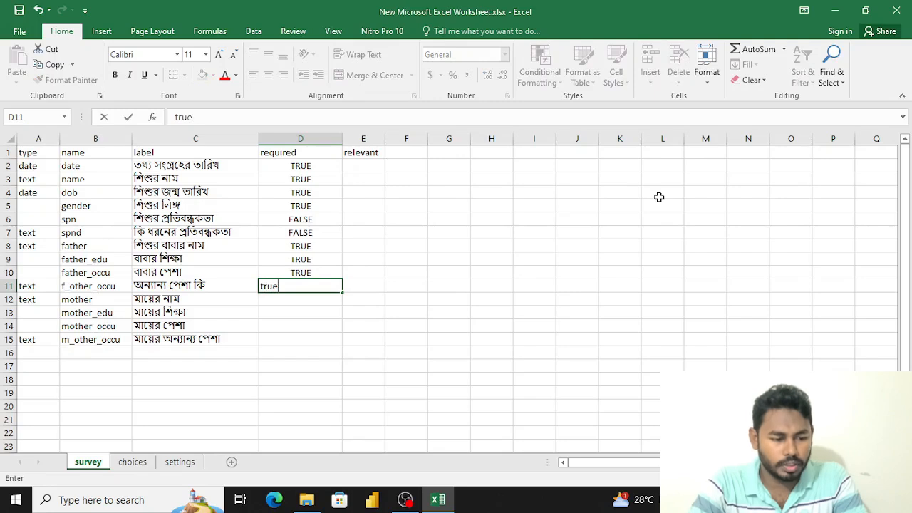
key(Return)
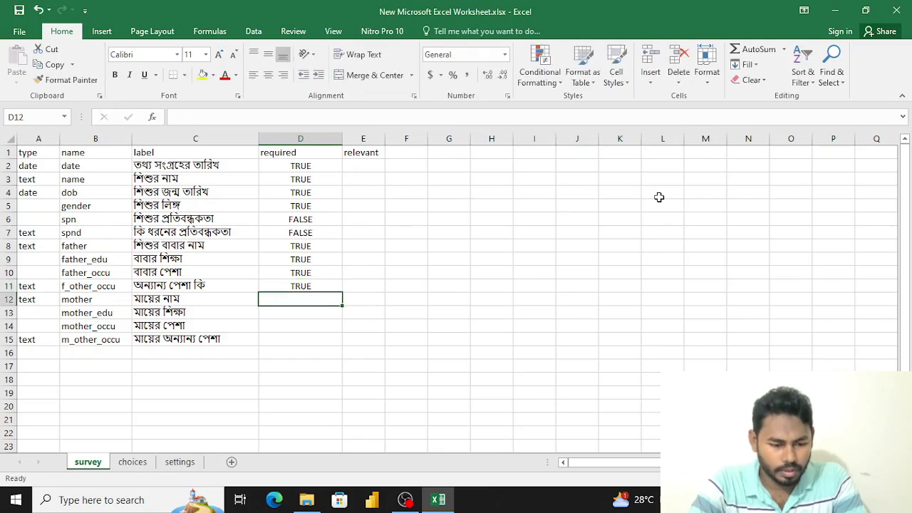
Mark the mother's name, education, occupation and other occupation as required by entering "true" in D12 through D15
text(tru)
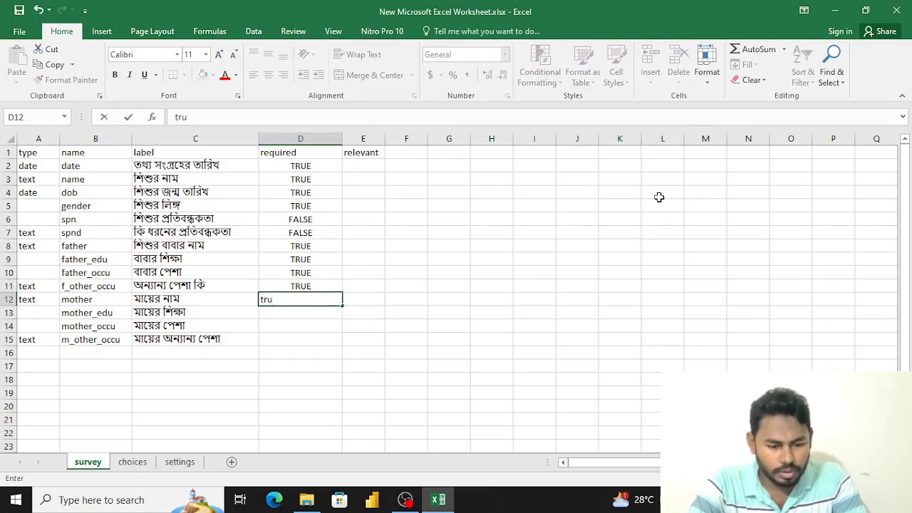
text(e)
key(Return)
text(t)
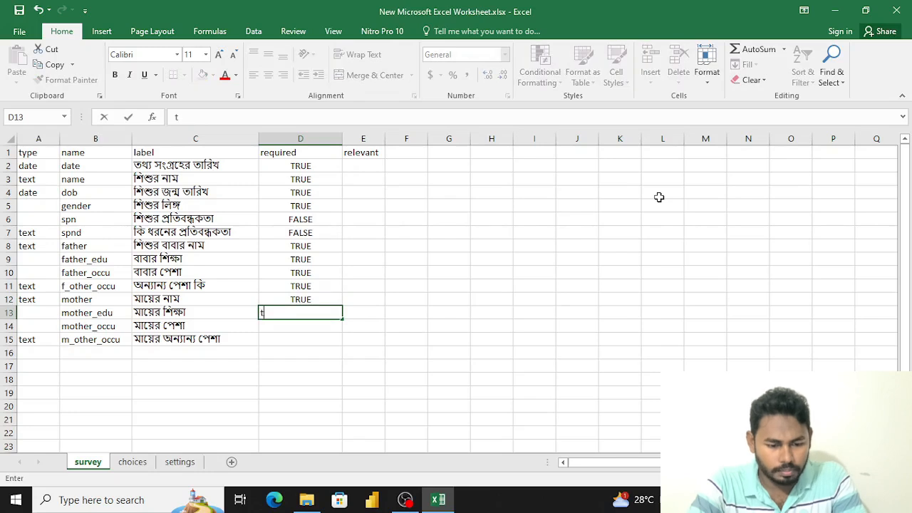
text(rue)
key(Return)
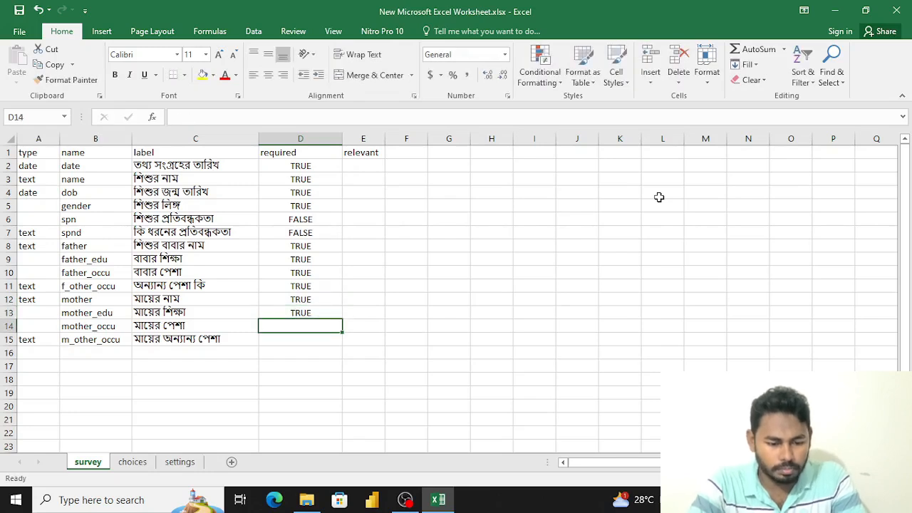
text(true)
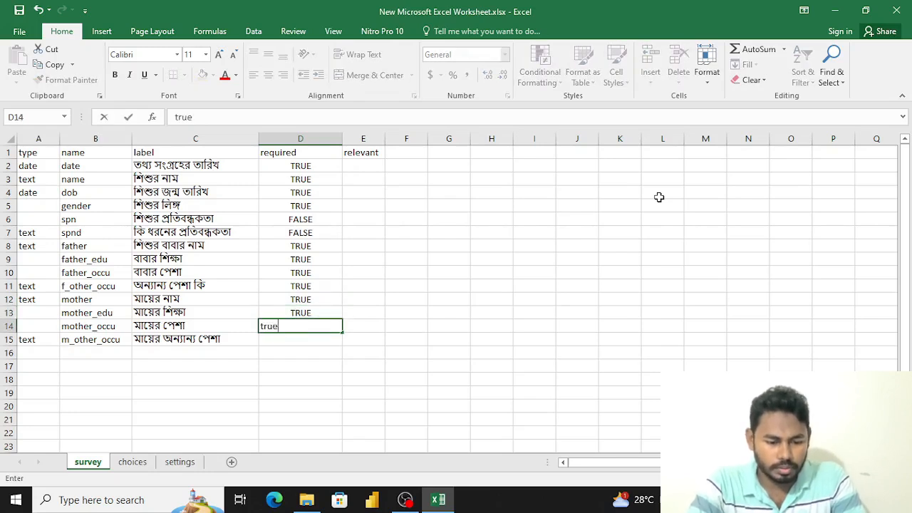
key(Return)
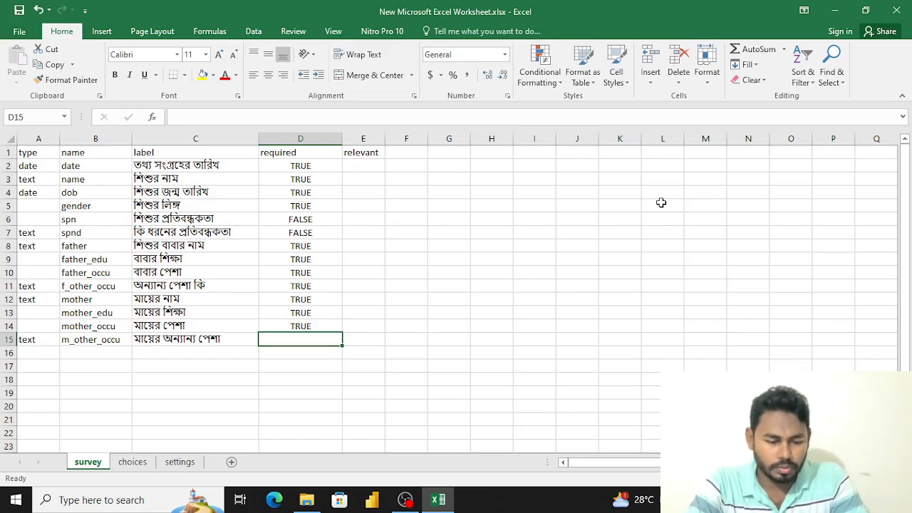
text(true)
key(Return)
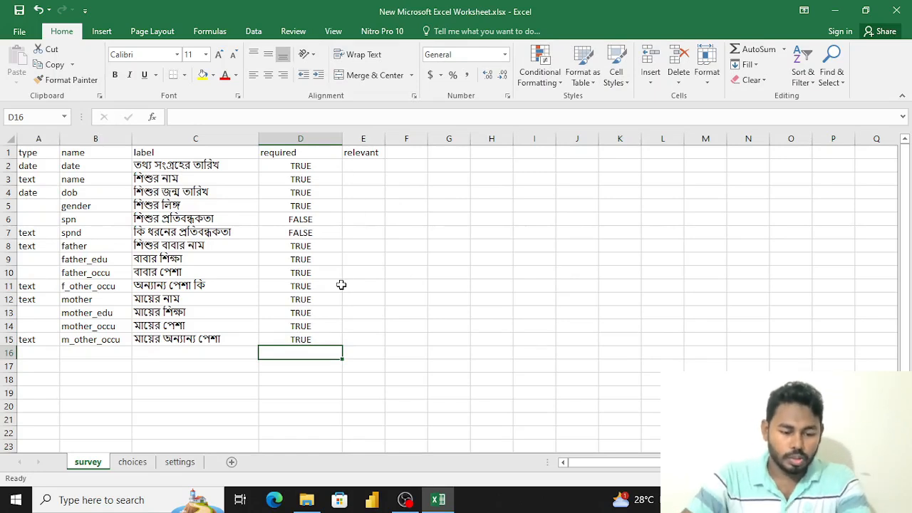
Open the choices sheet and widen columns A through C equally
click(132, 462)
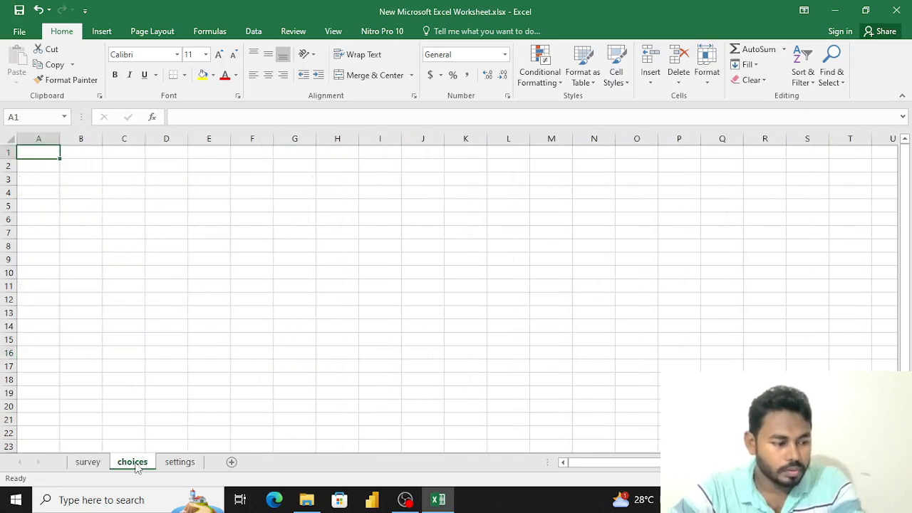
click(39, 138)
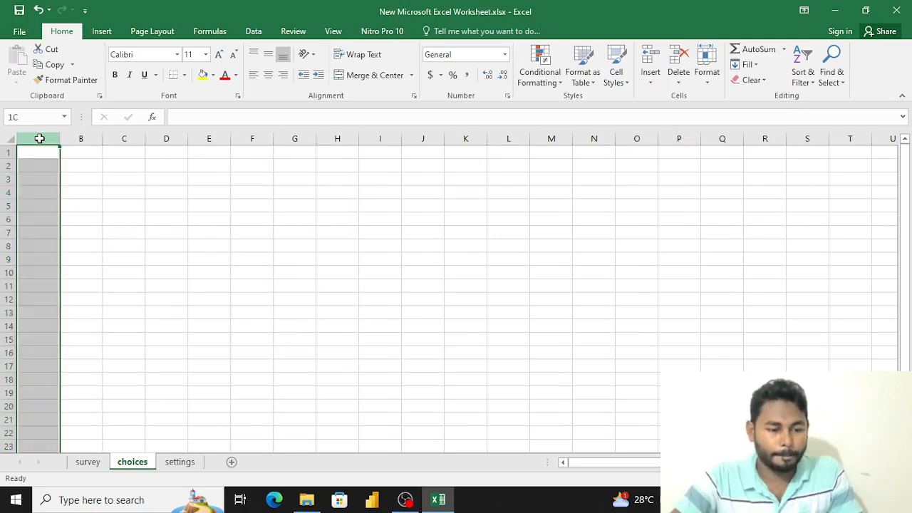
drag(39, 139, 125, 138)
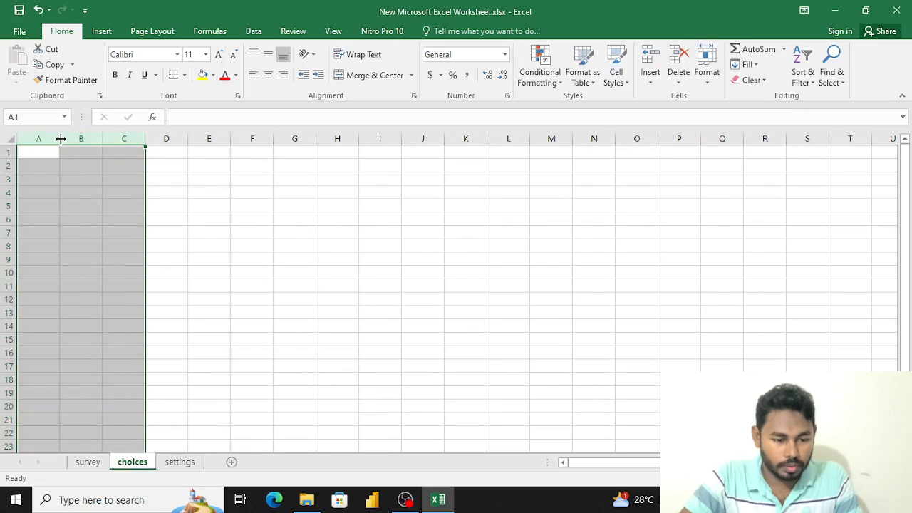
drag(61, 138, 91, 137)
Enter the choices headers "list_name", "name" and "label" in A1 through C1
click(56, 152)
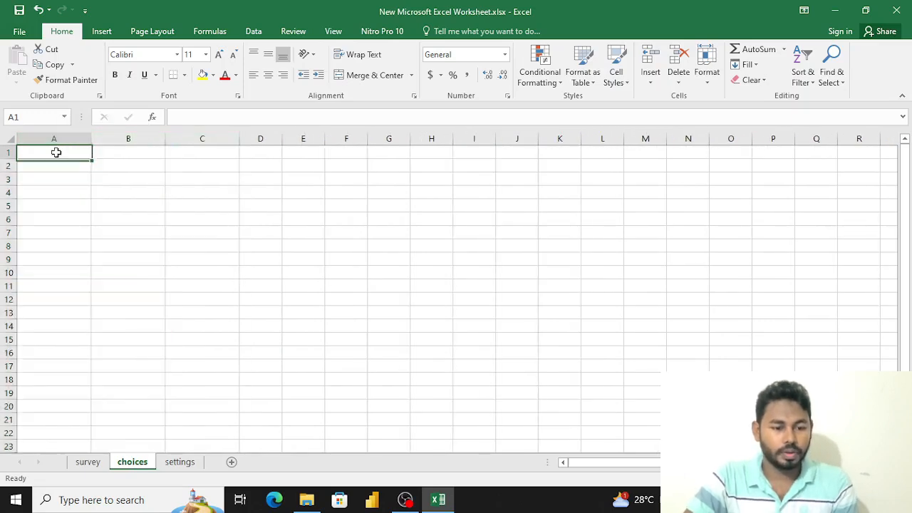
text(l)
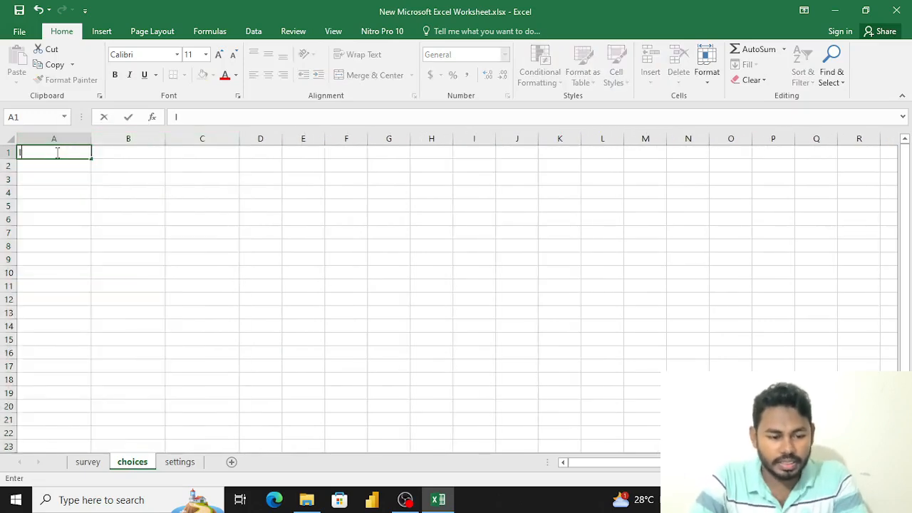
text(ist_)
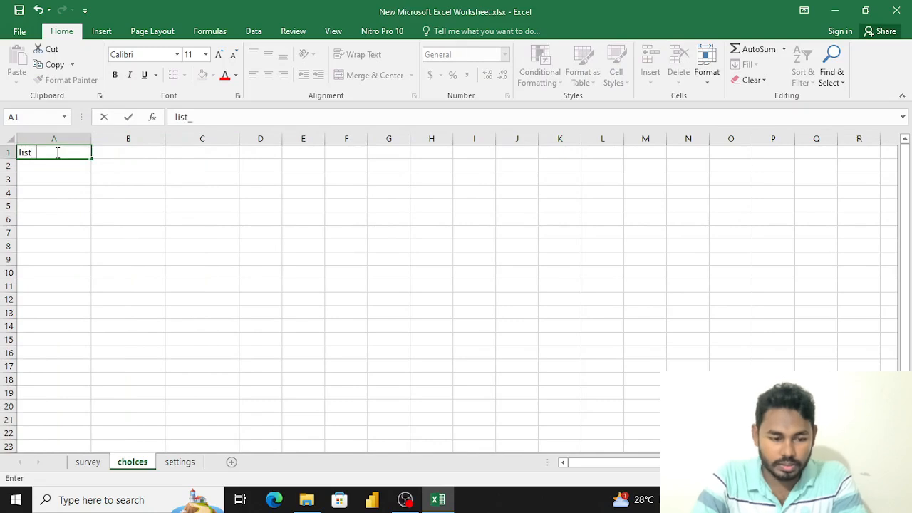
text(name)
key(Tab)
text(name)
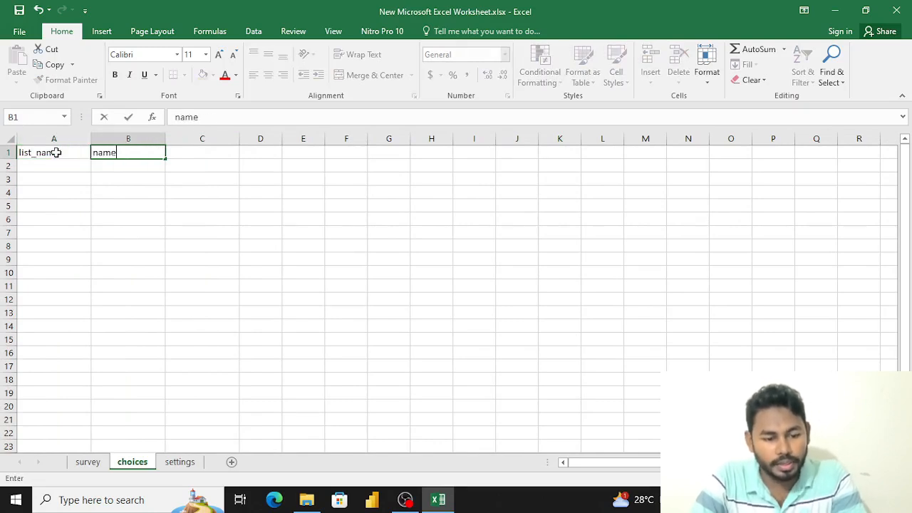
key(Tab)
text(label)
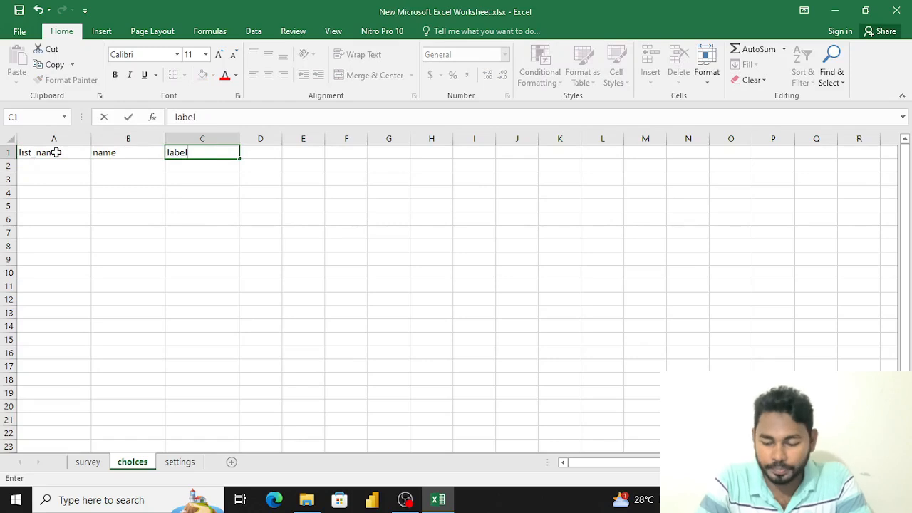
key(Return)
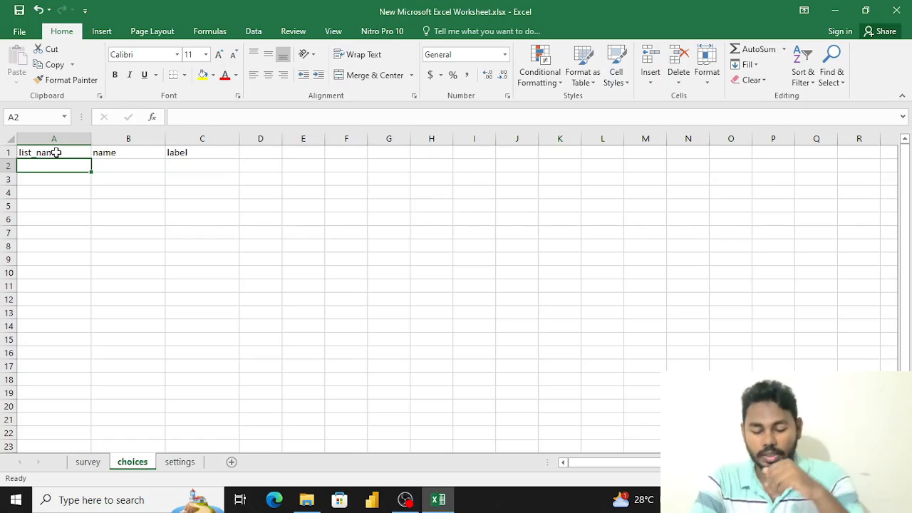
Add two "gender" rows in A2 and A3 with the choice names "boy" and "girl" in column B
text(gender)
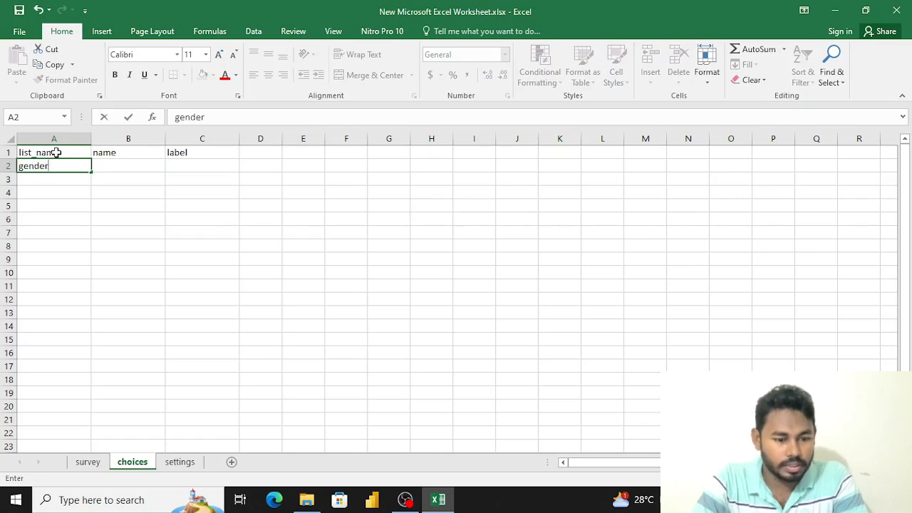
key(ctrl+Return)
key(Tab)
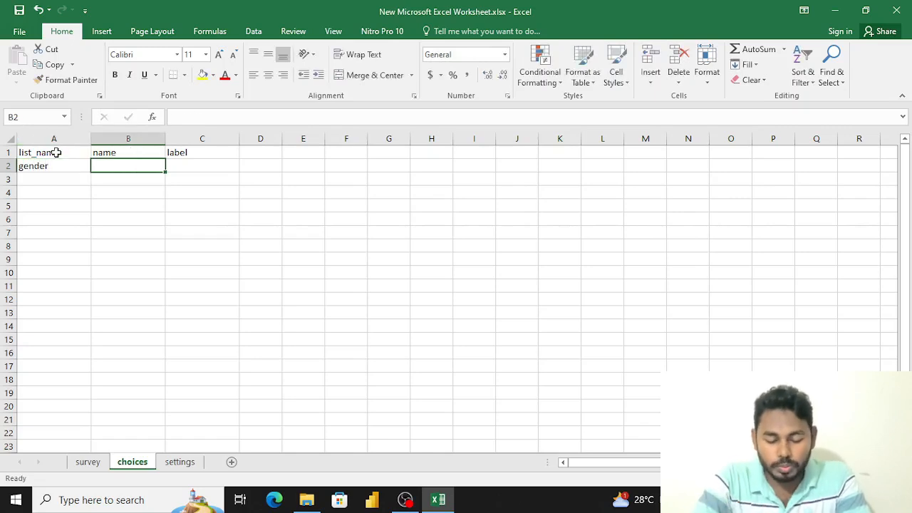
text(boy)
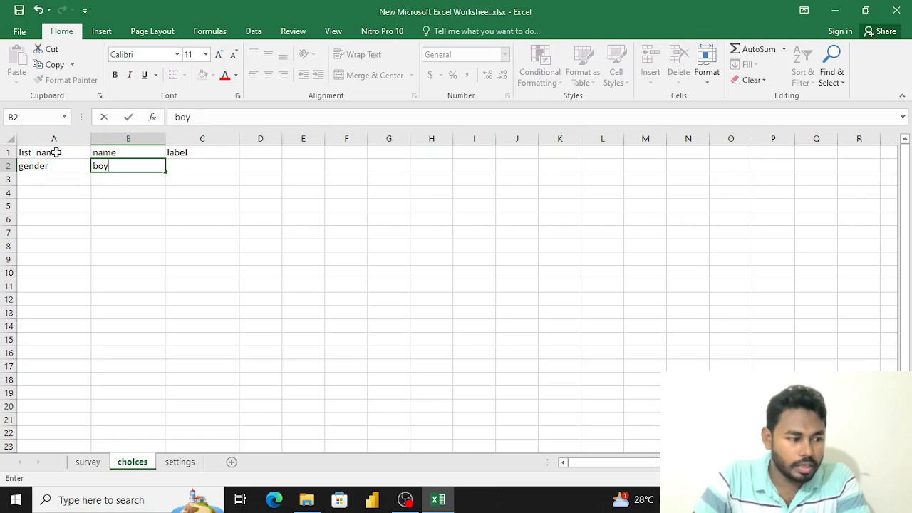
key(Return)
key(Left)
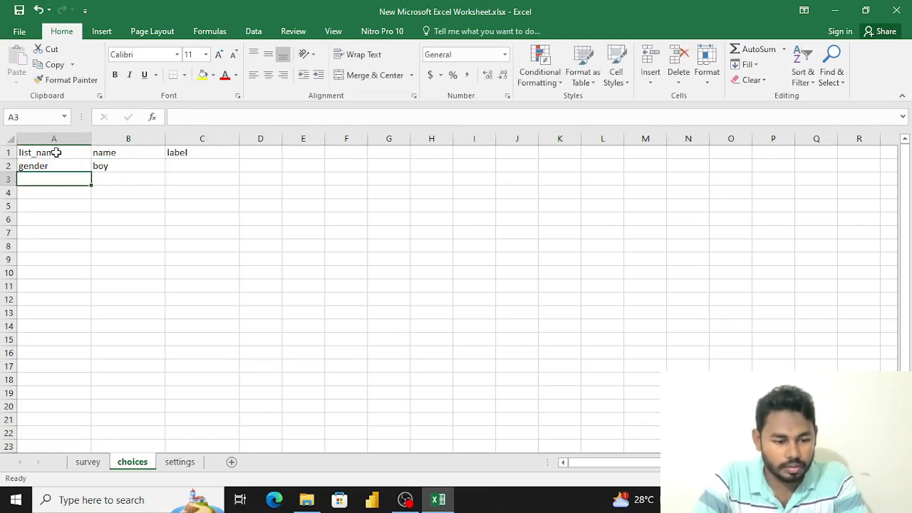
text(gender)
key(Tab)
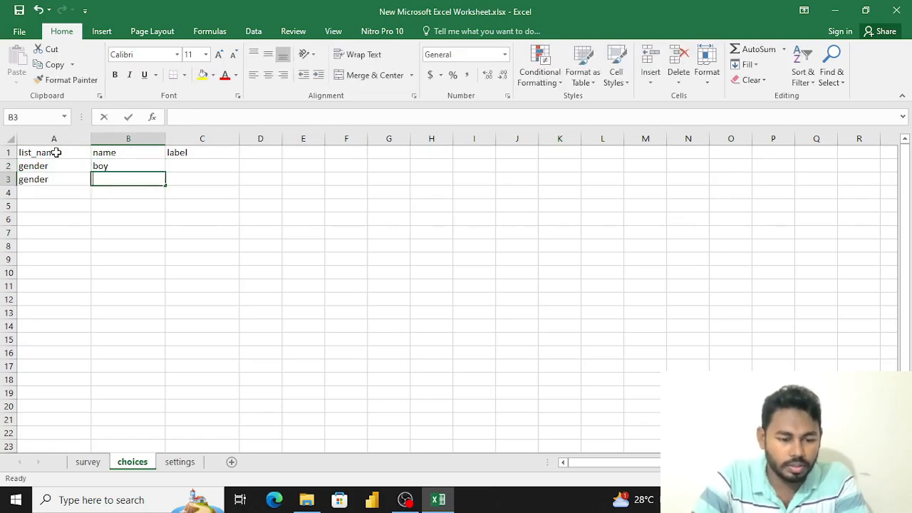
text(girl)
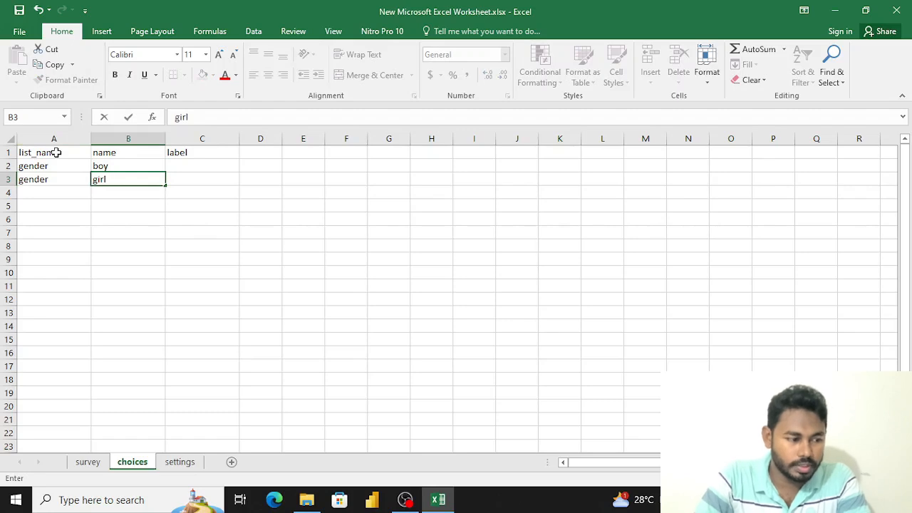
key(Tab)
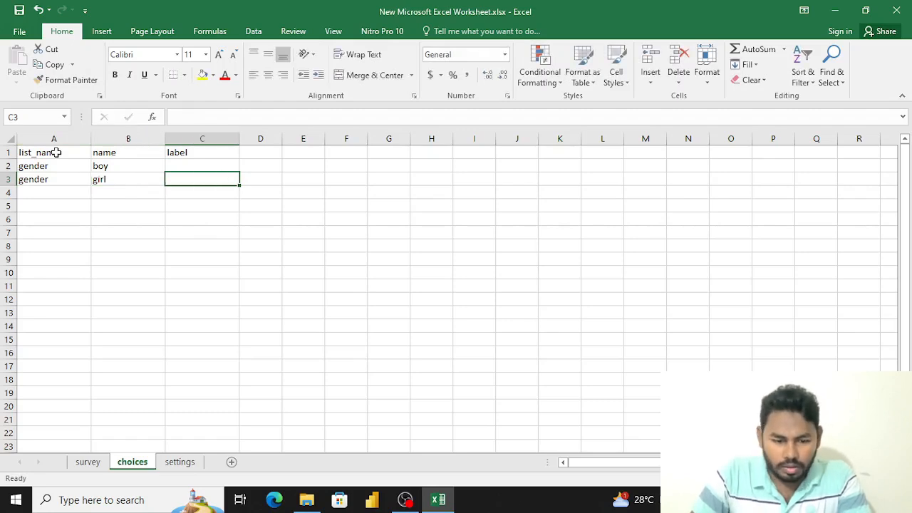
Label the two gender choices "Boy" and "Girl" in C2 and C3
key(Up)
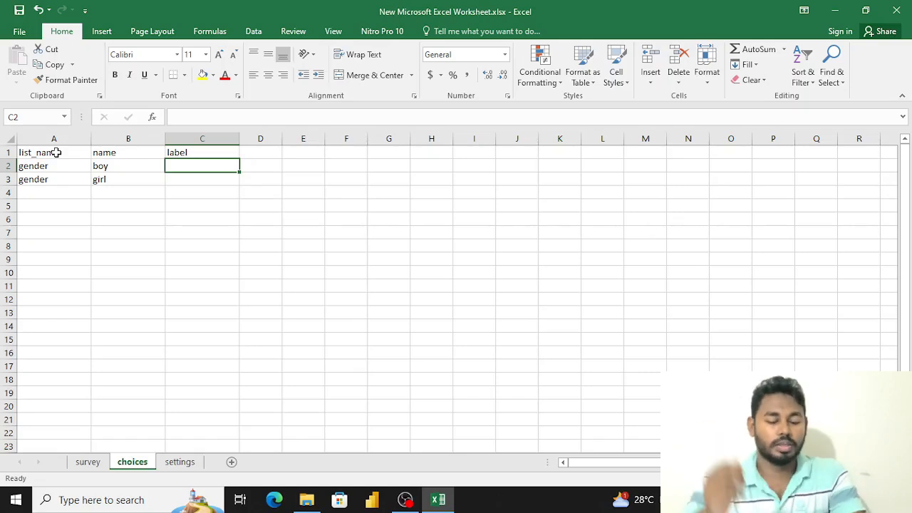
text(Boy)
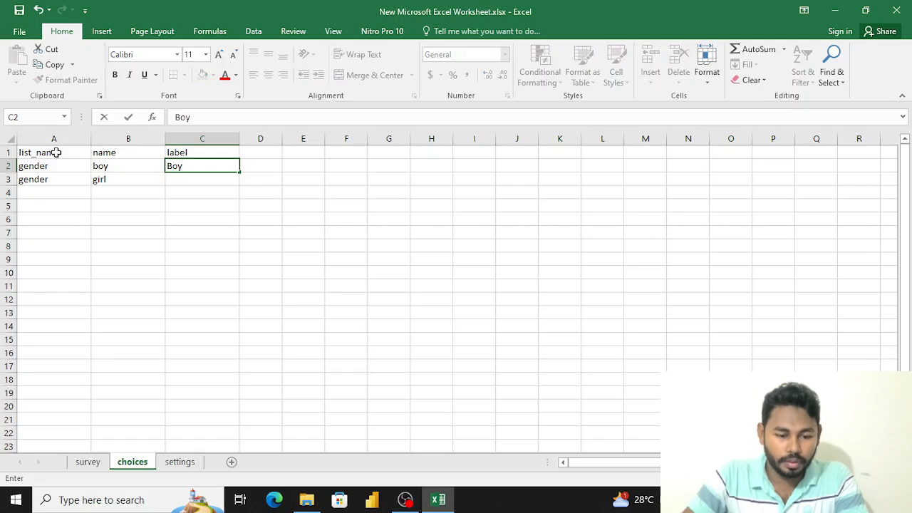
key(Return)
text(Girls)
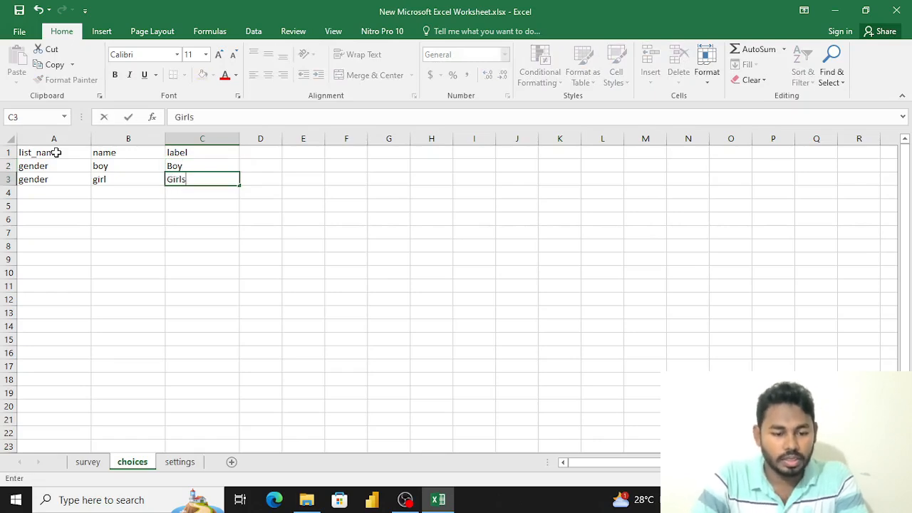
key(BackSpace)
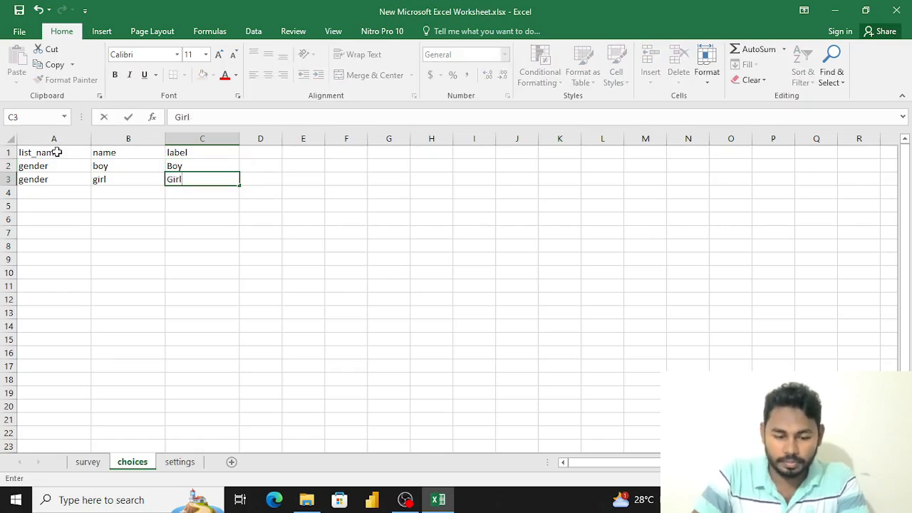
key(Return)
Check the survey sheet for the next question without a type, and enter its name "spn" in A4 of the choices sheet
key(Left)
key(Left)
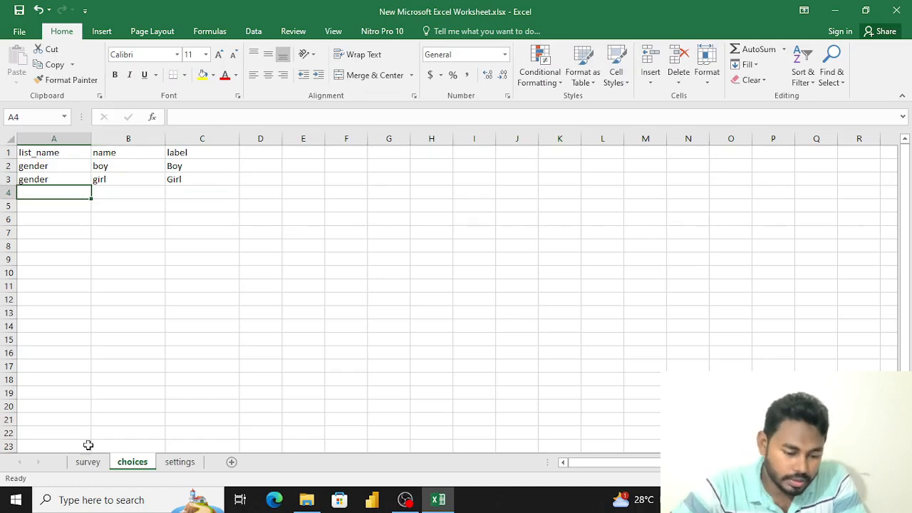
click(85, 468)
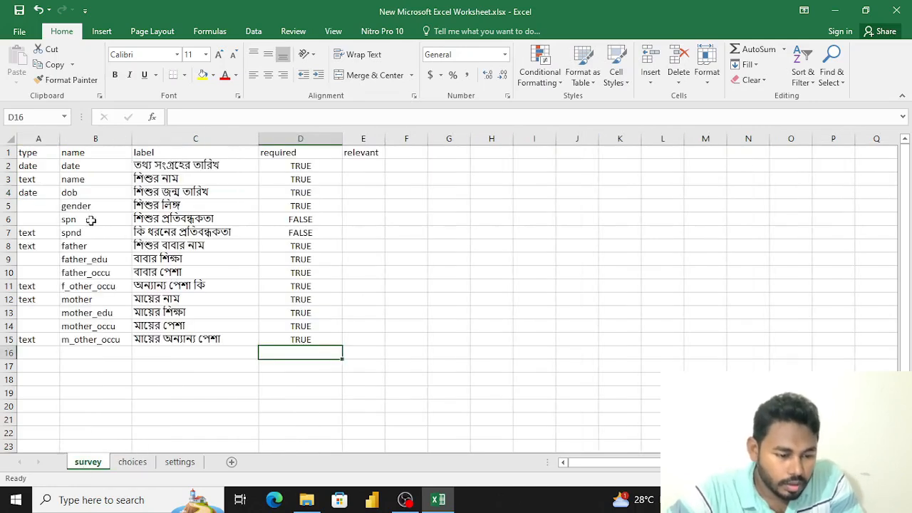
click(39, 206)
click(40, 221)
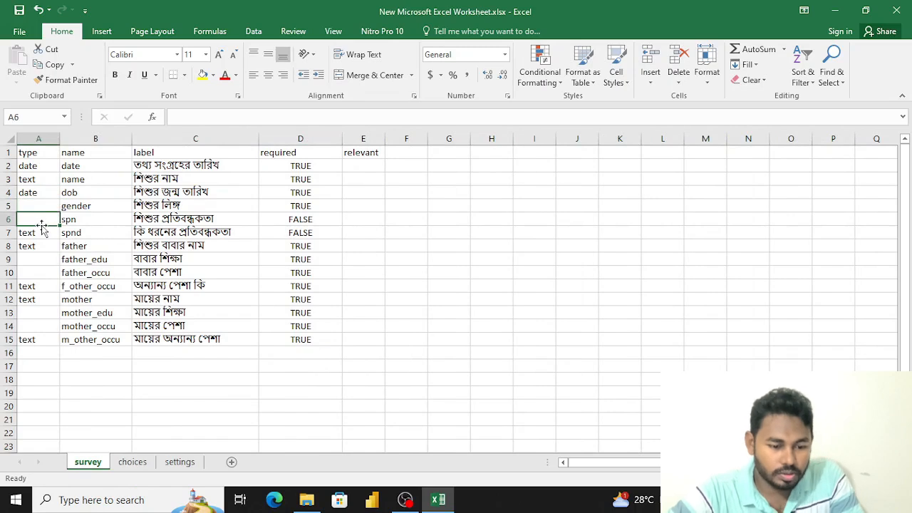
click(133, 464)
text(spn)
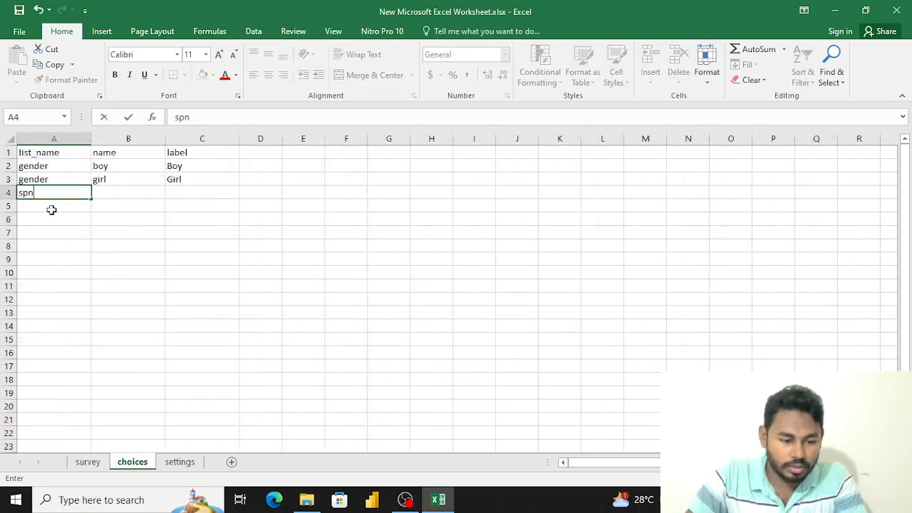
key(Tab)
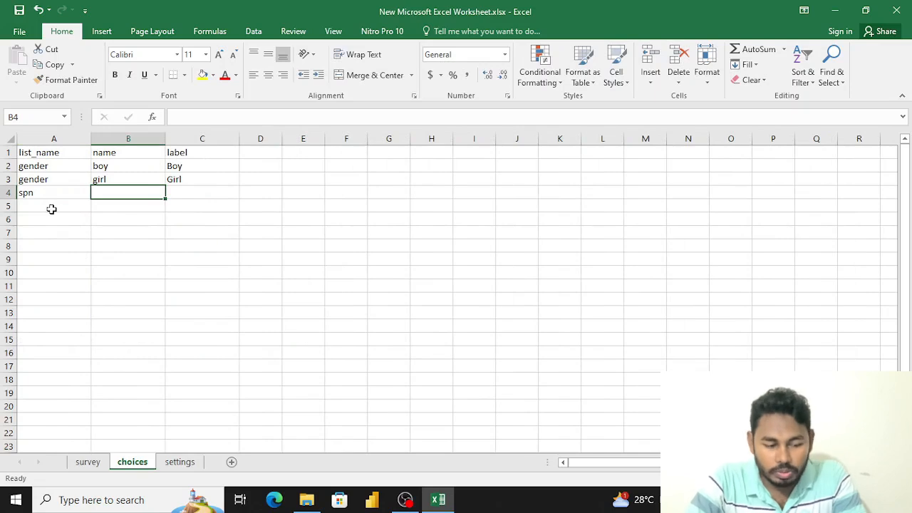
Fill in the spn choices with labels "Yes" and "No" in C4:C5 and names "yes" and "no" in B4:B5
key(Tab)
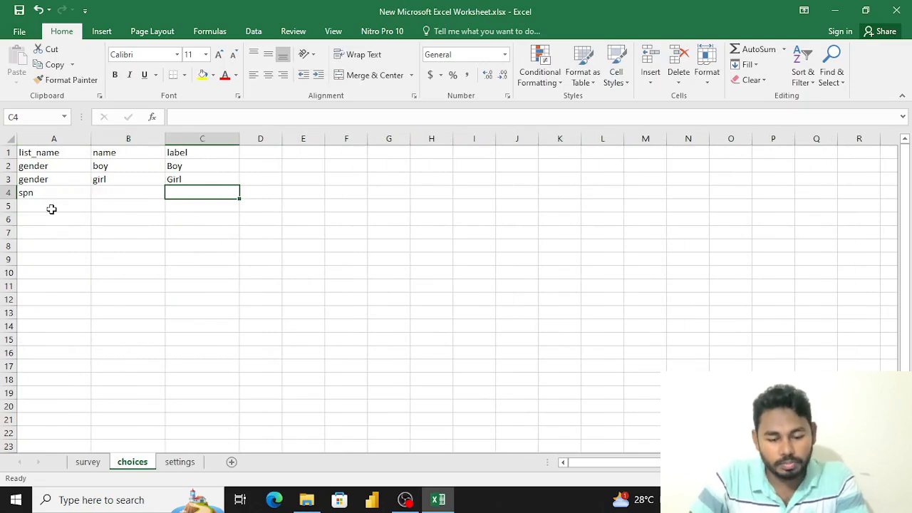
text(Yes)
key(Return)
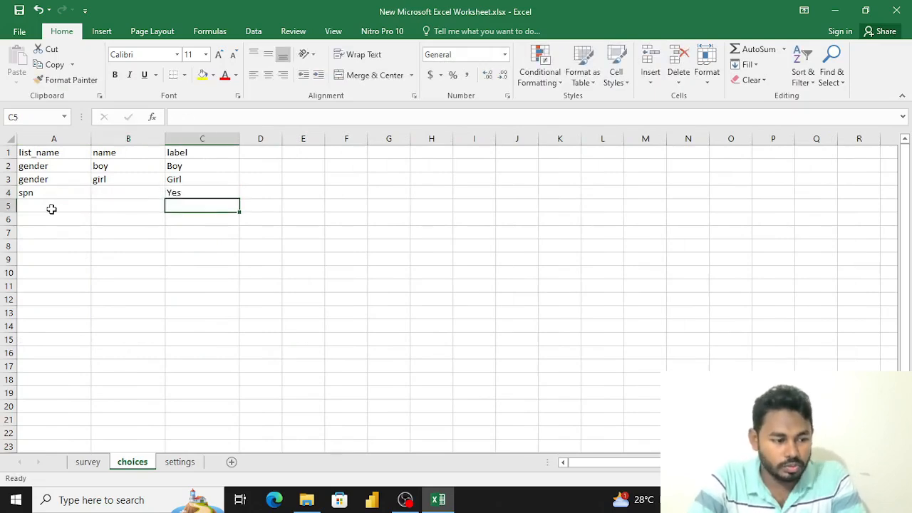
text(No)
key(Left)
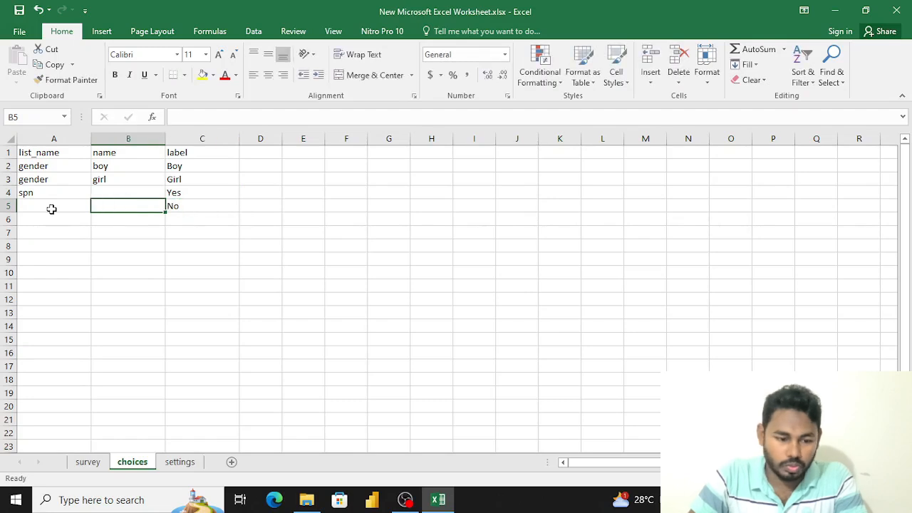
key(Up)
text(yes)
key(Return)
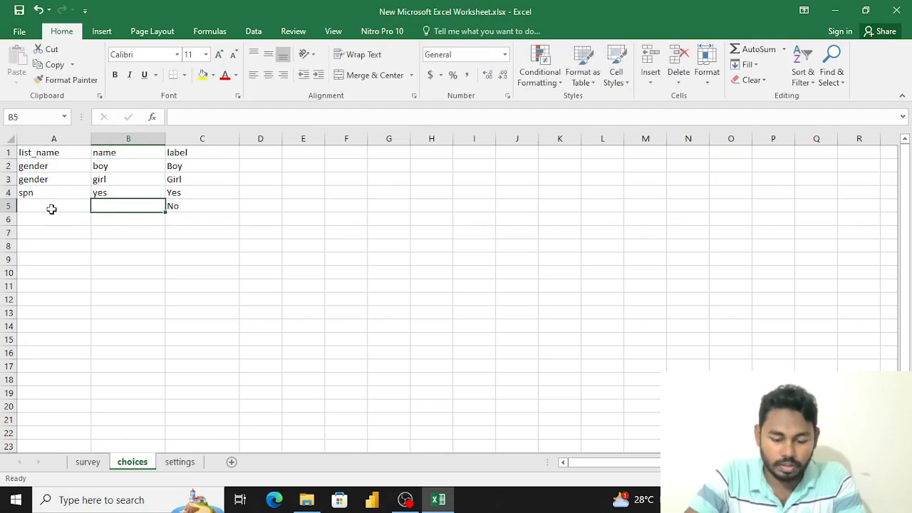
text(no)
Copy the list name "spn" from A4 into A5 for the "no" choice
click(51, 209)
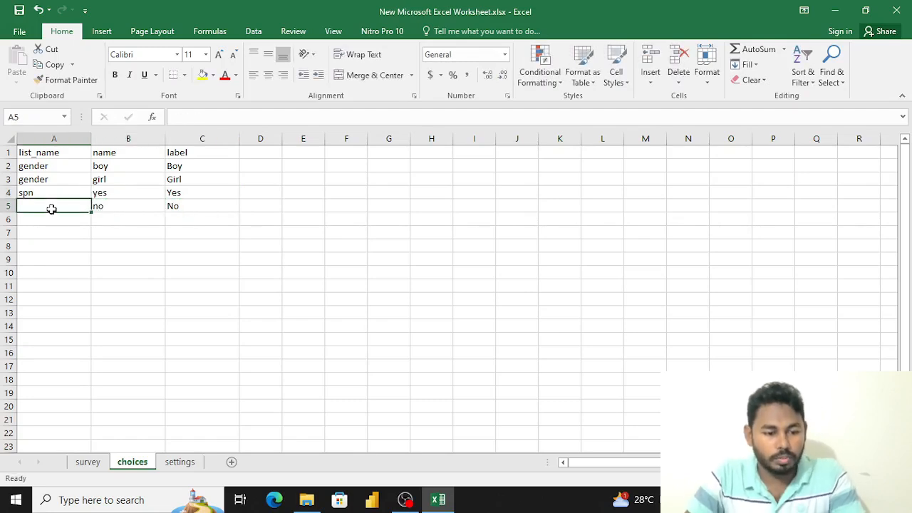
key(Up)
key(ctrl+c)
key(Down)
key(ctrl+v)
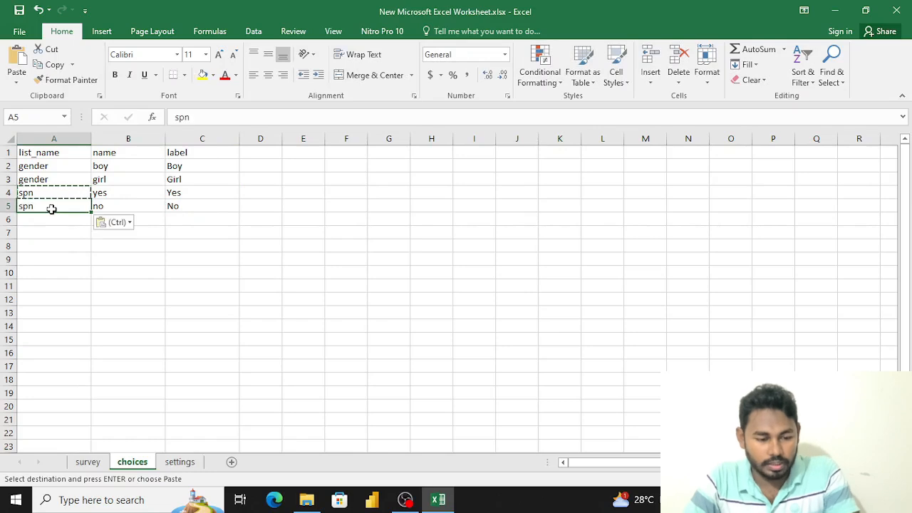
key(Down)
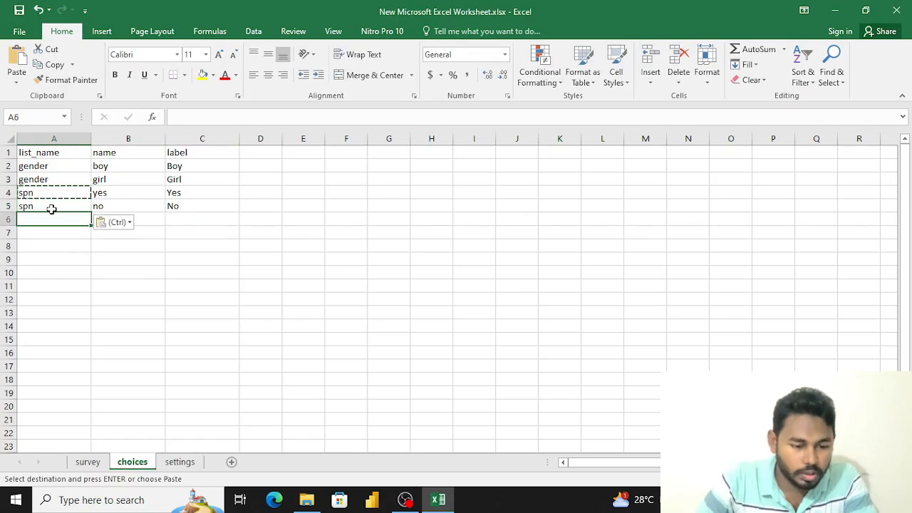
Check the survey sheet for the father's education question and enter the list name "fedu" in A6 of the choices sheet
click(91, 462)
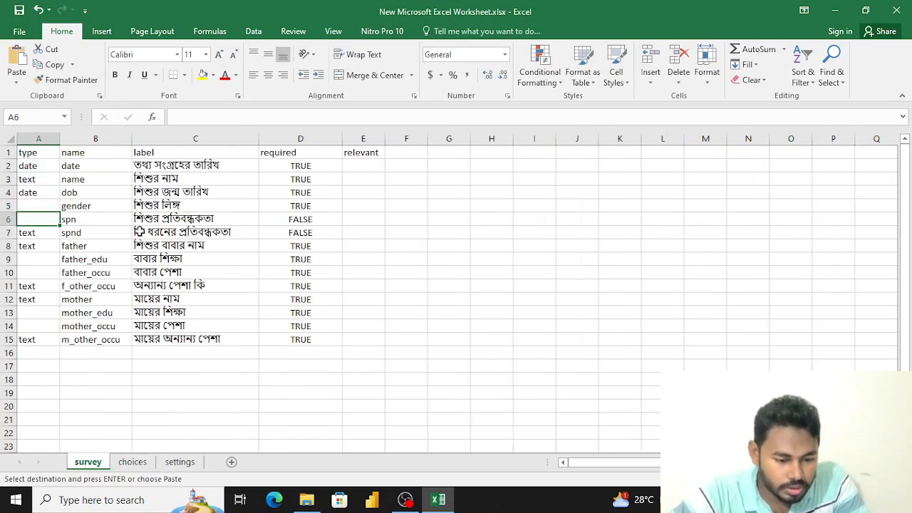
click(159, 261)
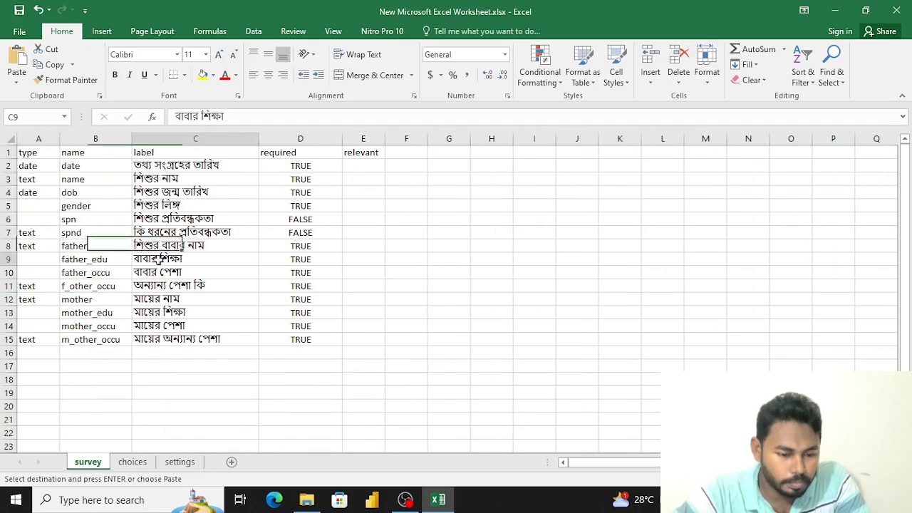
key(Left)
key(Left)
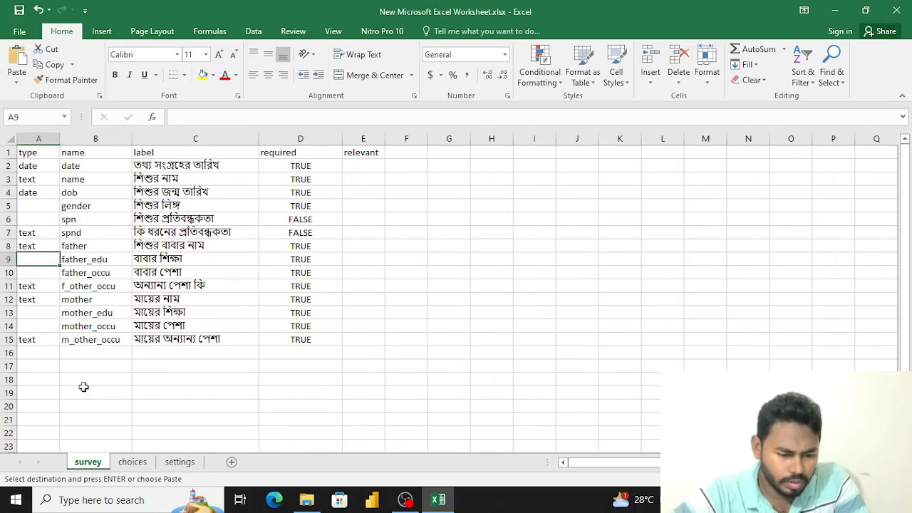
click(130, 463)
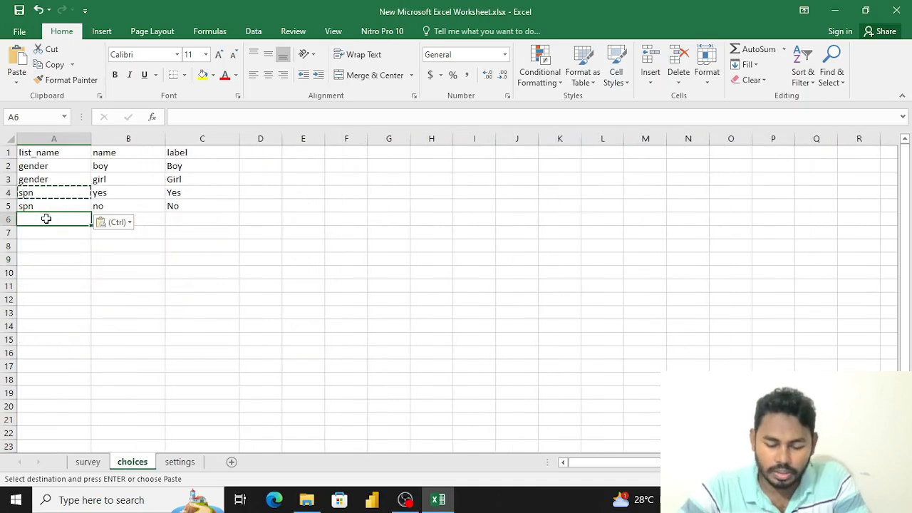
text(fedu)
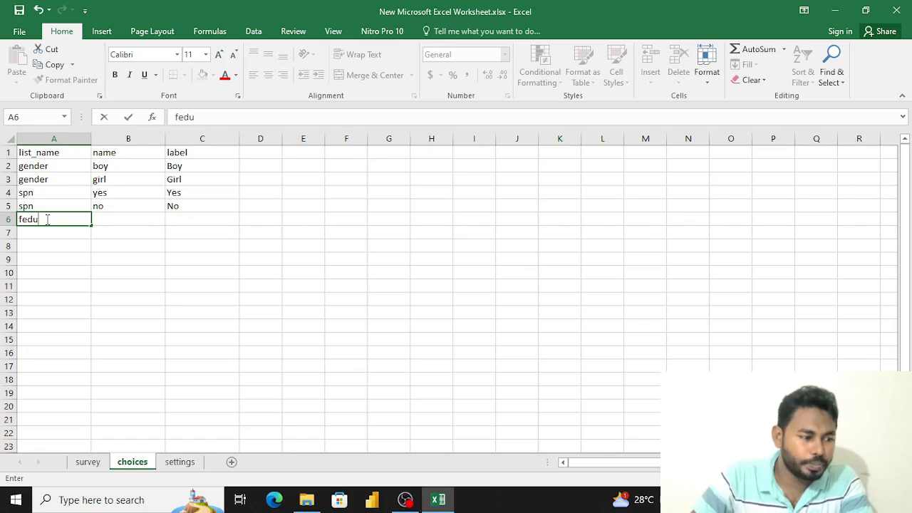
key(Tab)
Widen the label column C to nearly three times its width and enter the label "স্কুলে যায়নি" in C6
key(Tab)
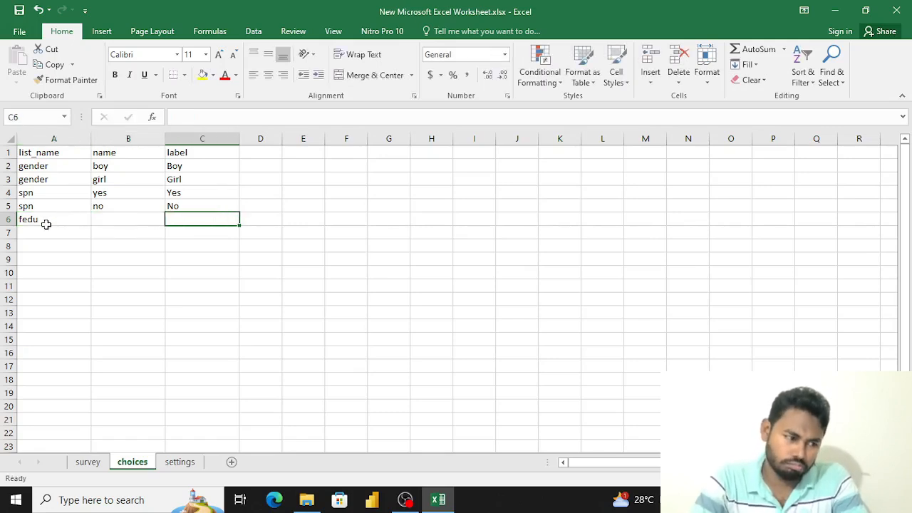
key(BackSpace)
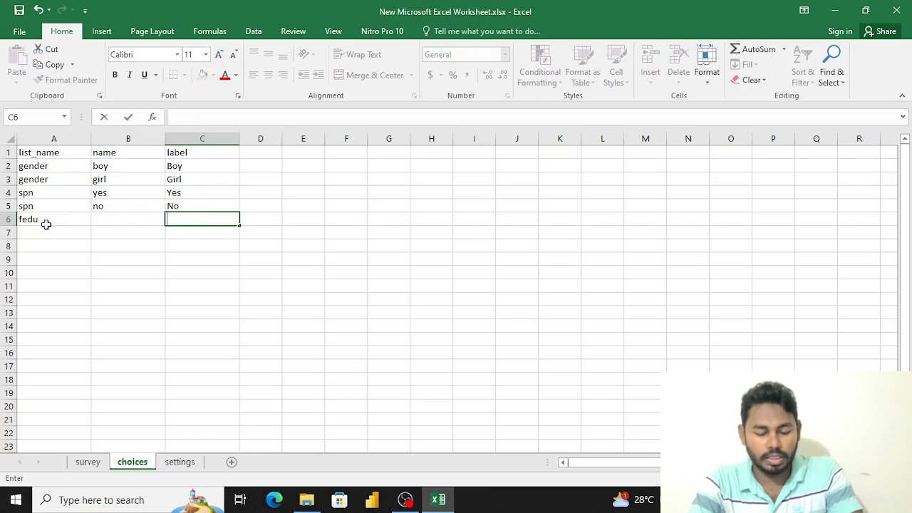
click(238, 140)
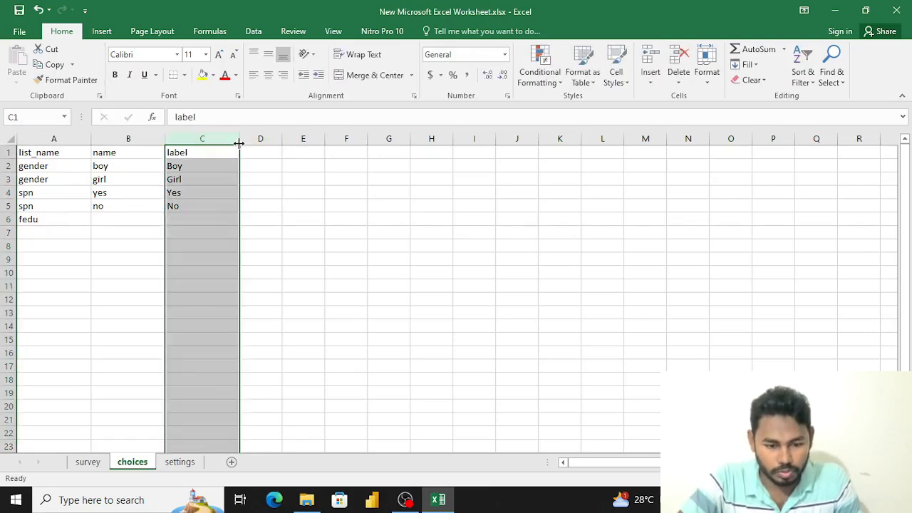
drag(238, 142, 373, 146)
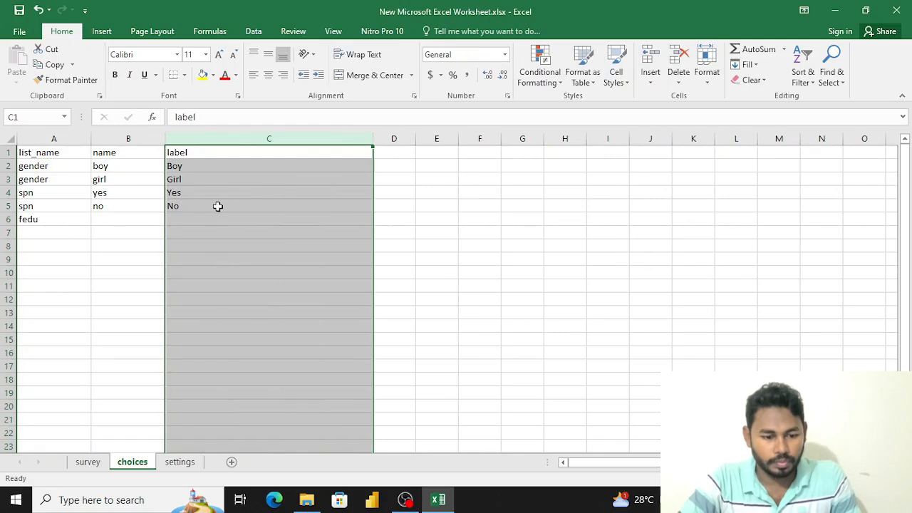
click(202, 216)
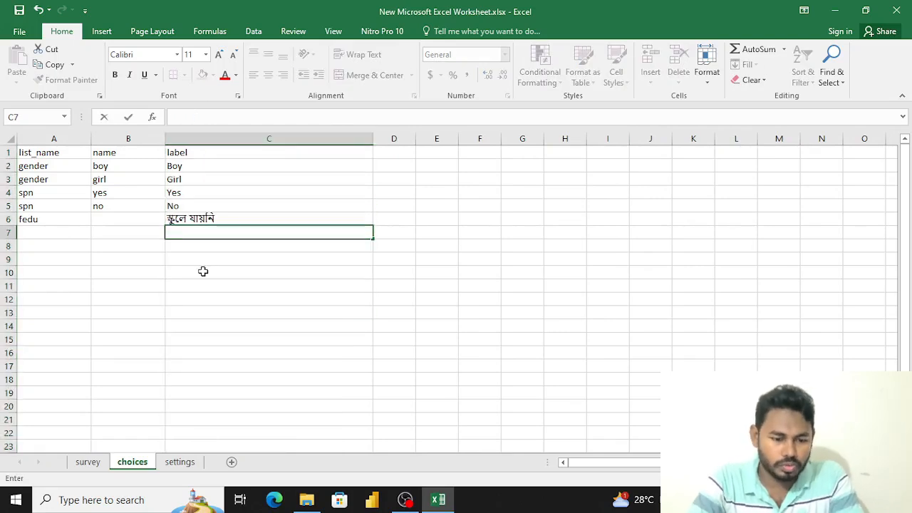
Enter the education labels "Primary passed" in C7 and "6-8th passed" in C8
text(Primary pass)
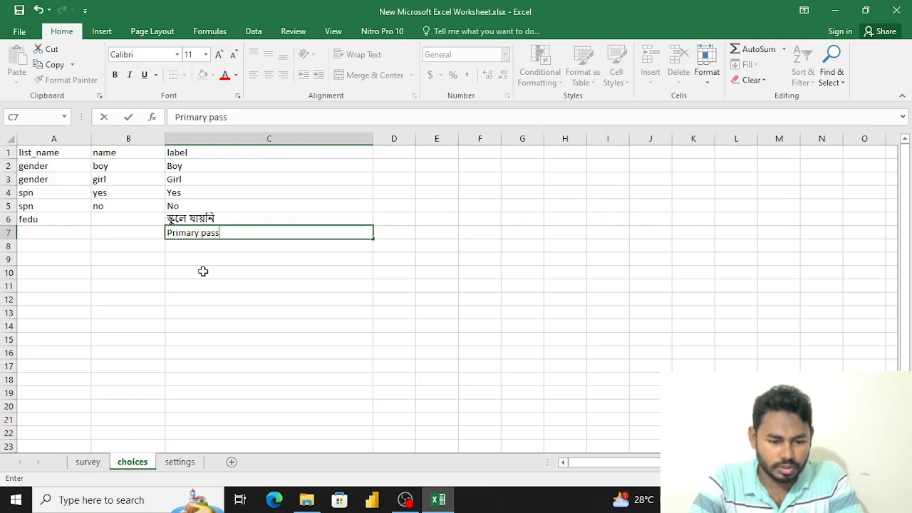
text(ed)
key(Return)
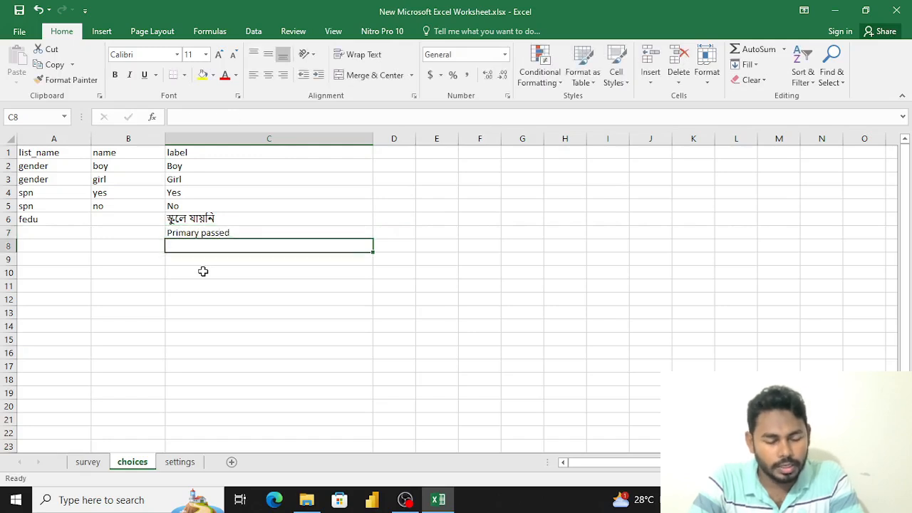
text(6-)
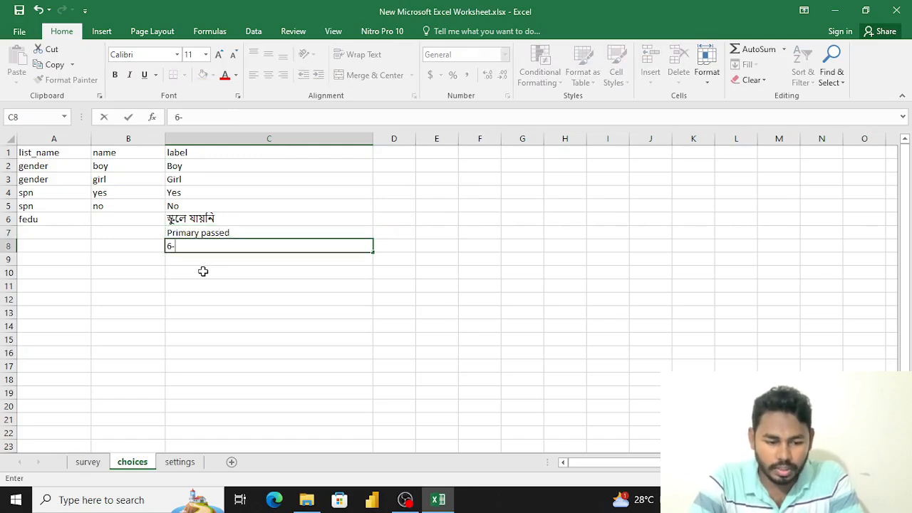
text(8th)
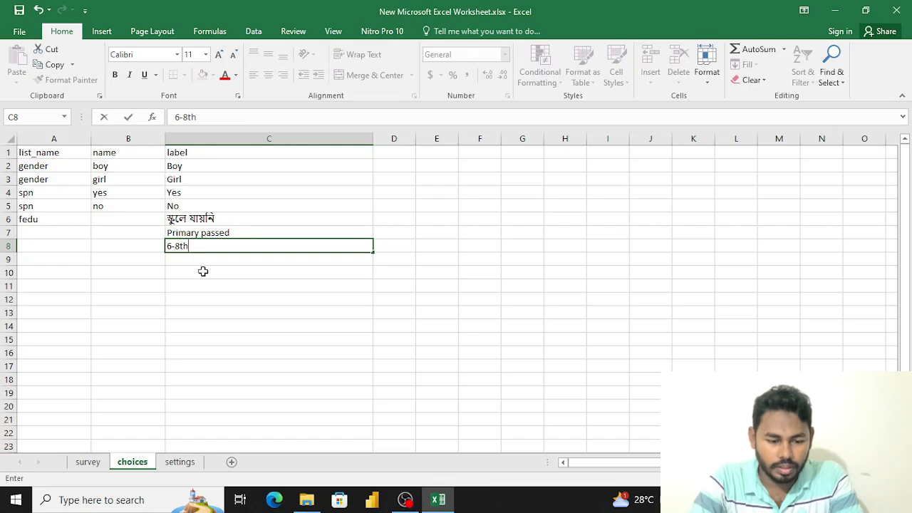
text( passed)
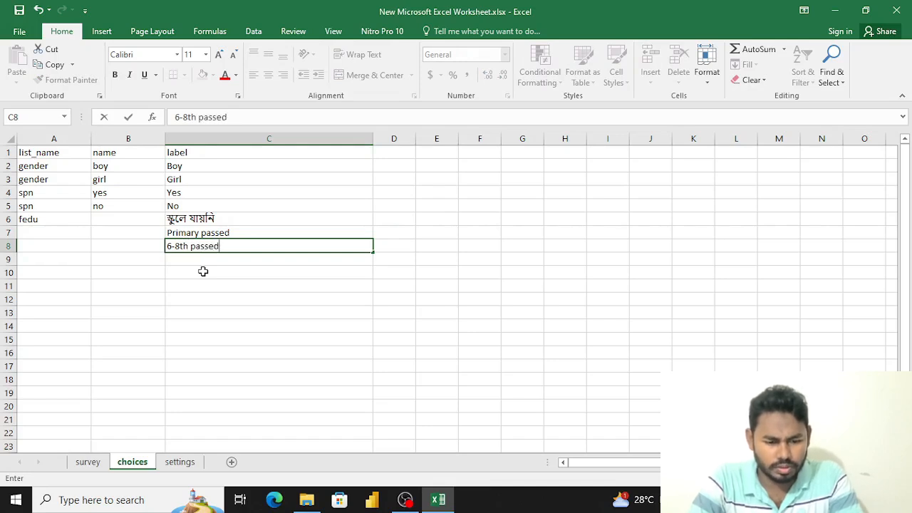
key(Return)
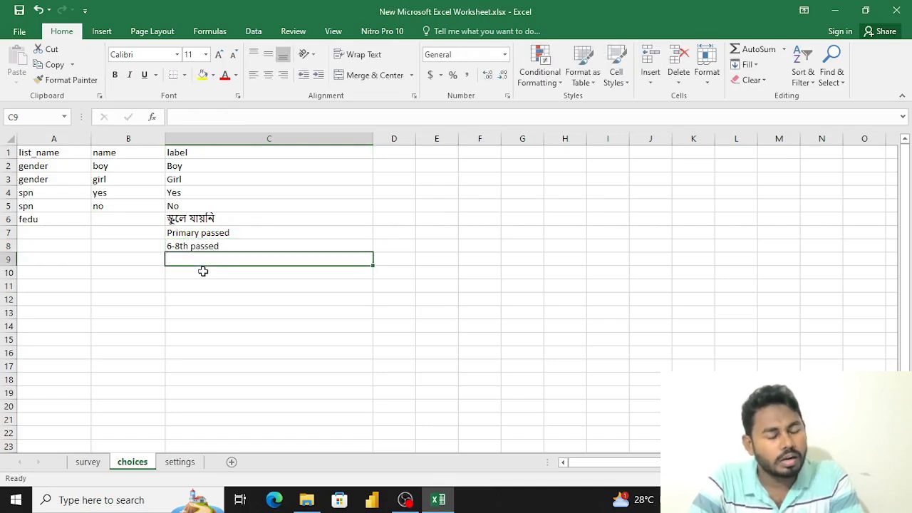
Enter the education labels "SSC" in C9 and "HSC" in C10
text(SSC)
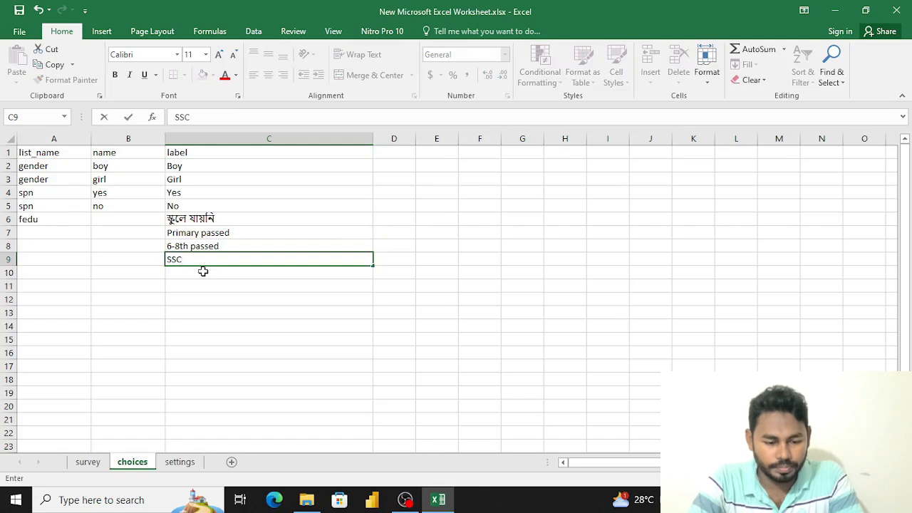
key(Return)
text(H)
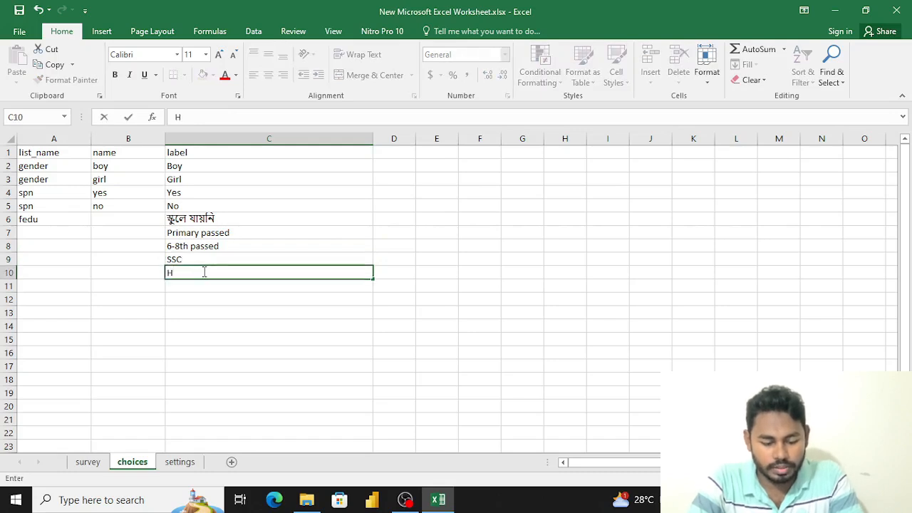
text(SC)
key(BackSpace)
text(C)
key(Return)
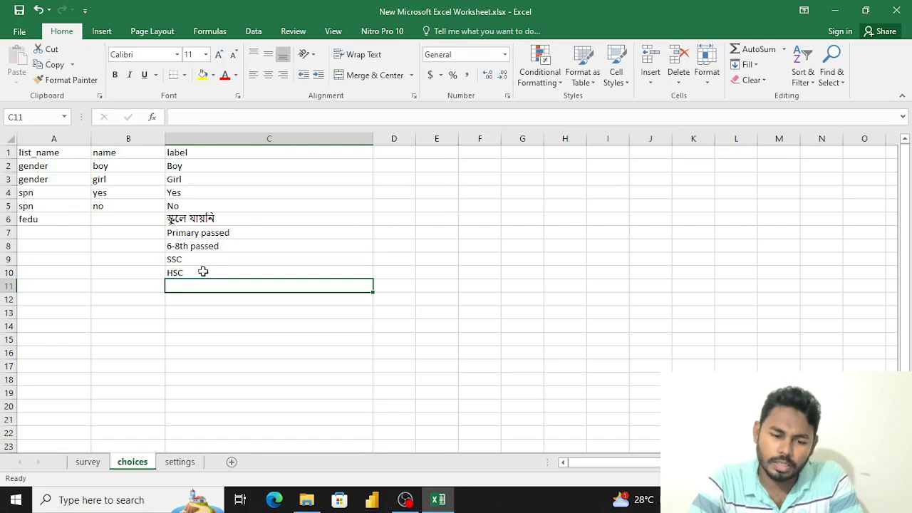
Complete the education labels with "Honors" in C11 and "Masters" in C12
text(Honors)
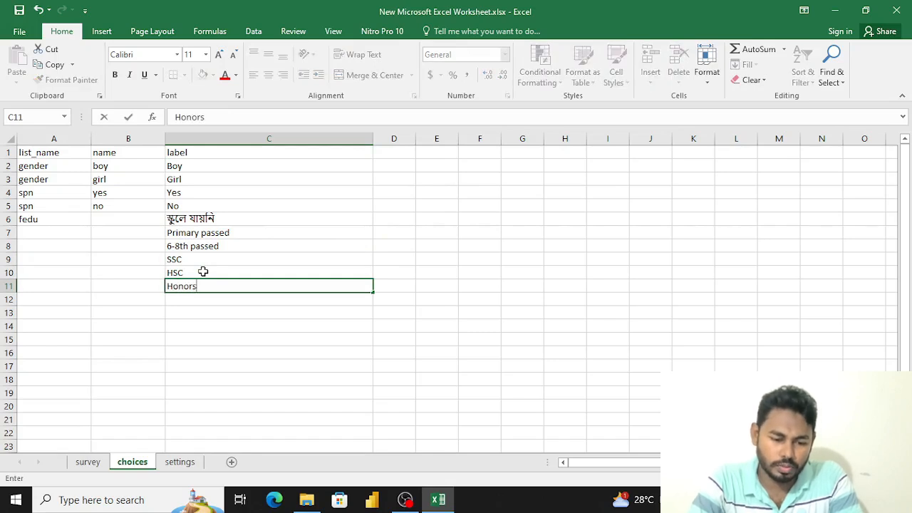
key(Return)
text(Mas)
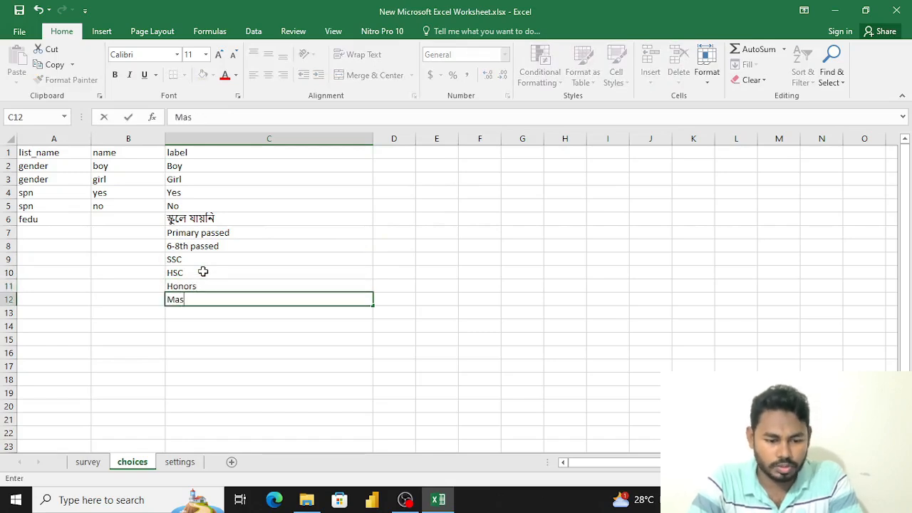
text(ters)
key(Return)
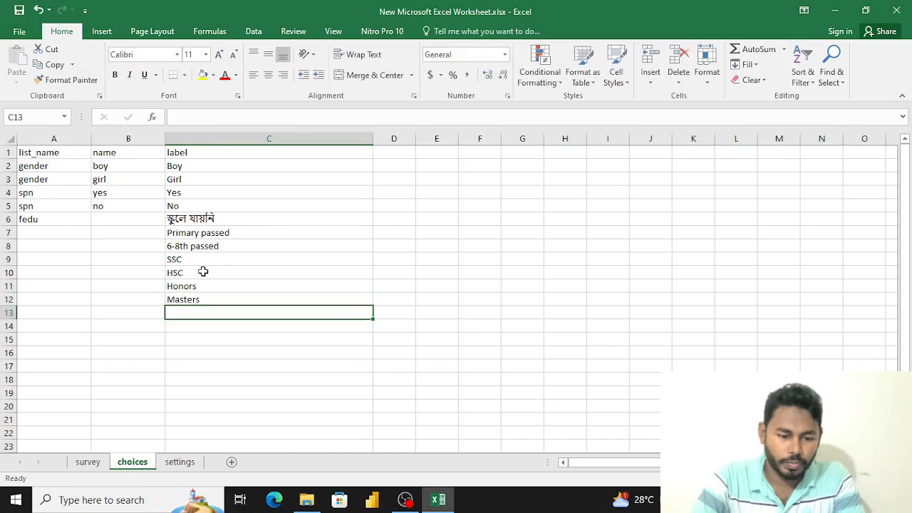
Enter the choice names 0, 1 and 2 in B6:B8 for the first three education levels
key(Left)
key(Up)
key(Up)
key(Up)
key(Up)
key(Up)
key(Up)
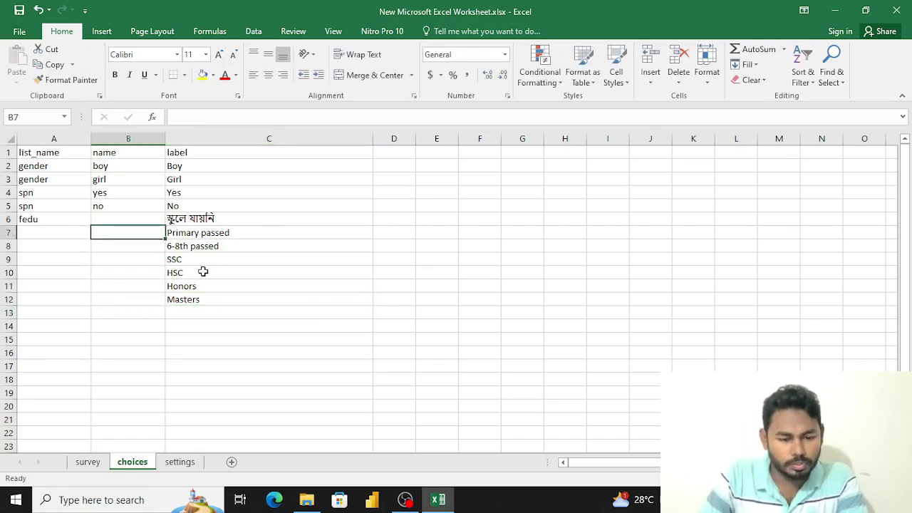
key(Up)
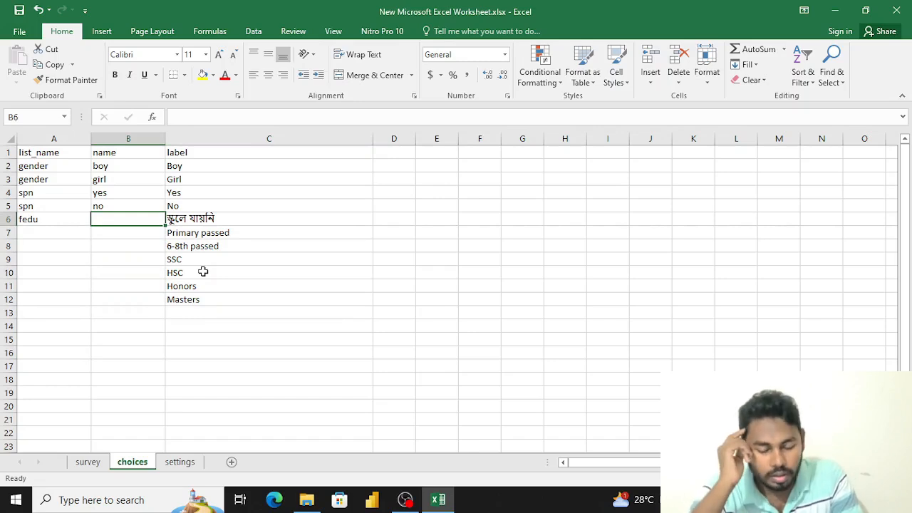
text(0)
key(Return)
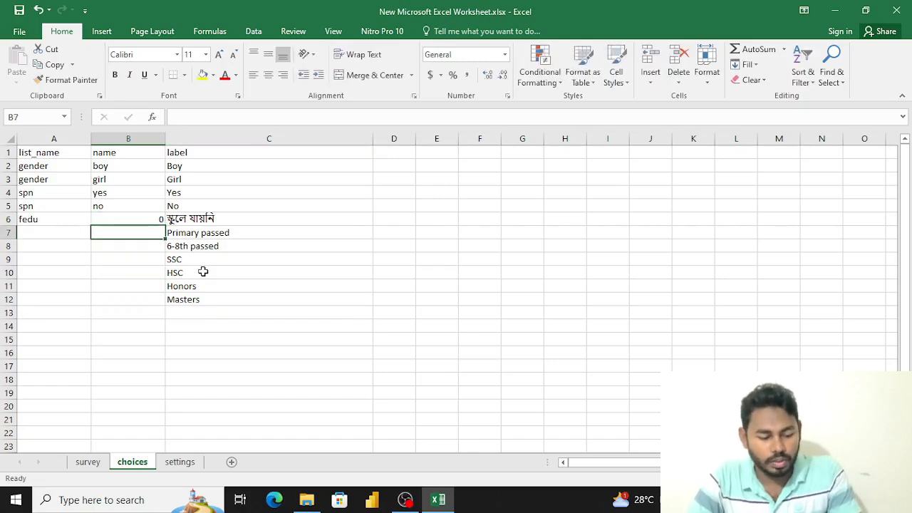
text(1)
key(Return)
text(2)
key(Return)
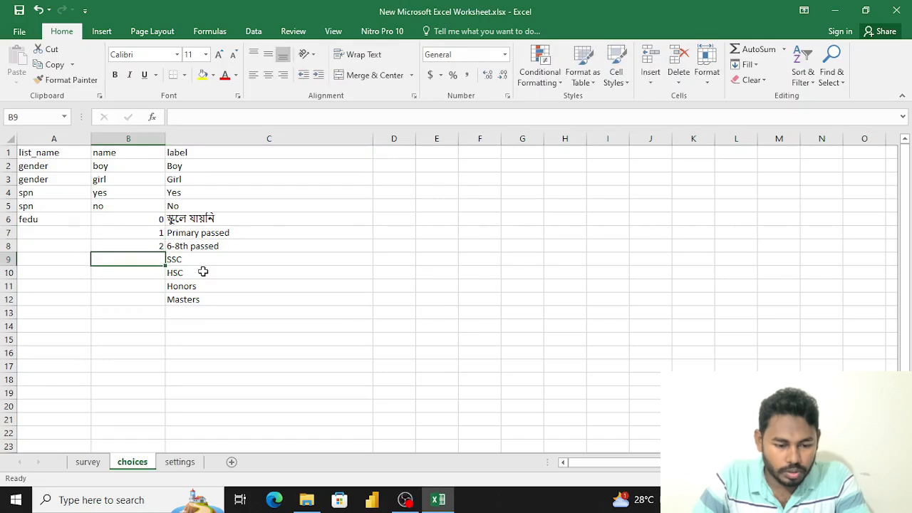
Continue the education choice names with 3, 4, 5 and 6 in B9:B12
text(3)
key(Return)
text(4)
key(Return)
text(5)
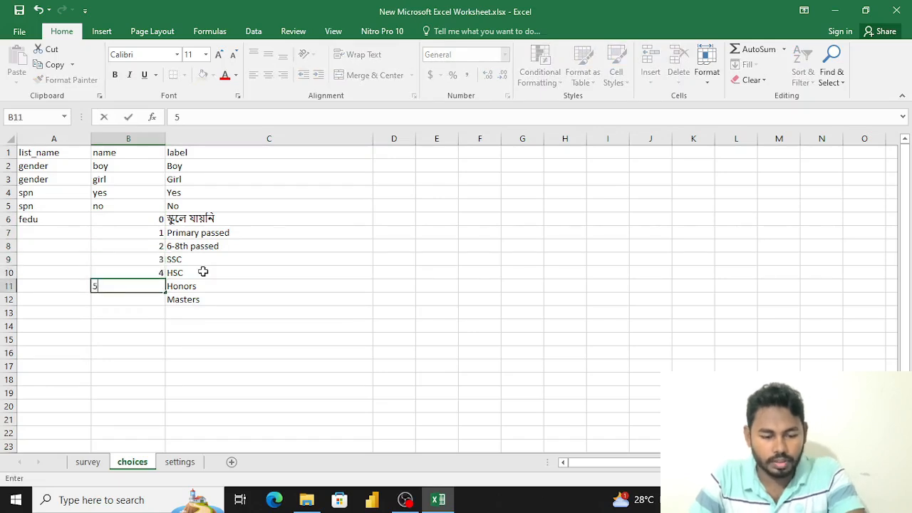
key(Return)
text(6)
key(Return)
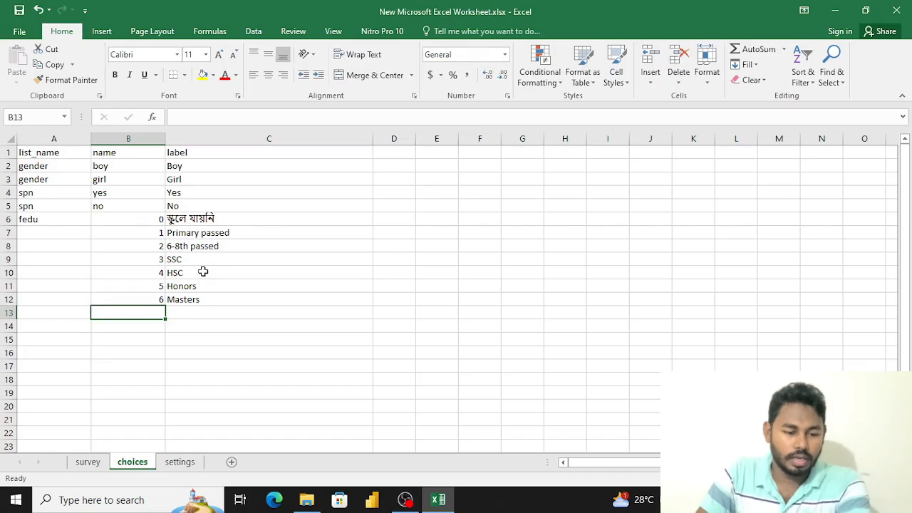
Copy the list name "fedu" from A6 into A7:A12 for the remaining education choices
key(Left)
key(Up)
key(Up)
key(Up)
key(Up)
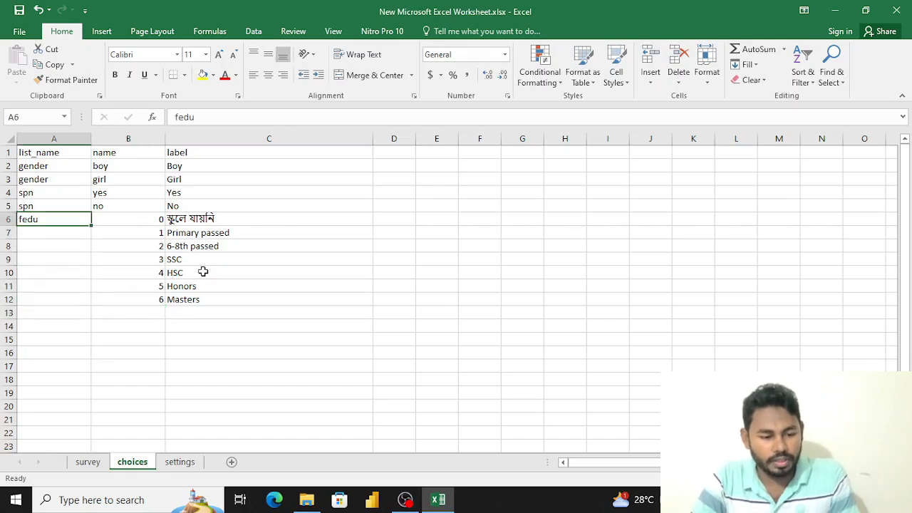
key(ctrl+c)
key(Down)
key(shift+Down)
key(shift+Down)
key(shift+Down)
key(shift+Down)
key(shift+Down)
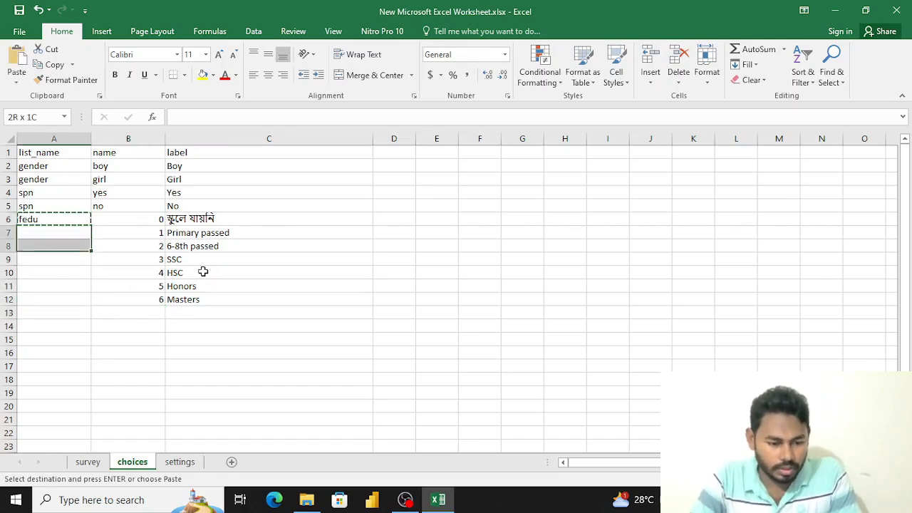
key(ctrl+v)
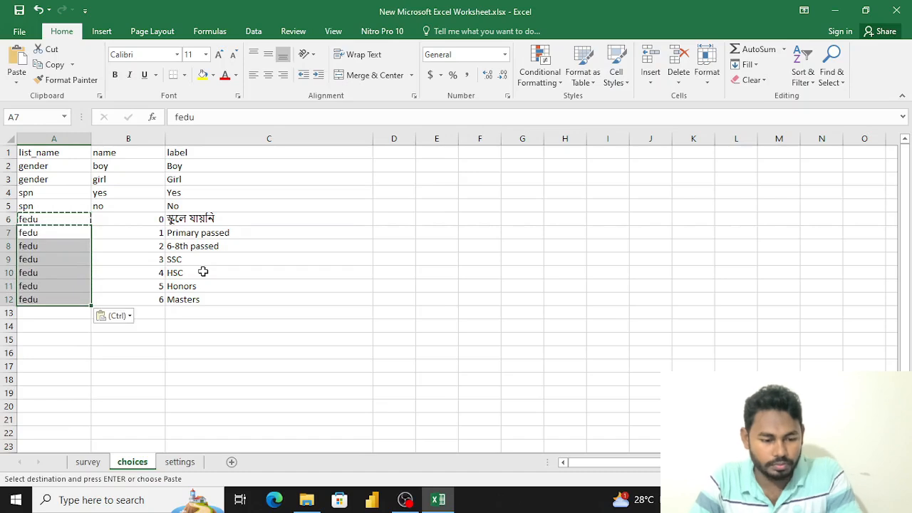
Check the father_occu question on the survey sheet and enter the list name "foccu" in A13 of the choices sheet
key(Down)
key(Down)
key(Down)
key(Down)
key(Down)
key(Down)
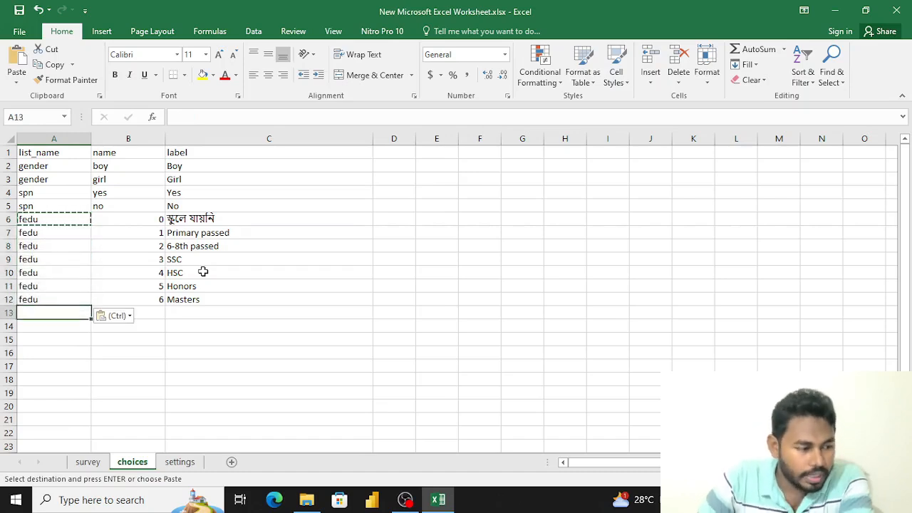
click(87, 462)
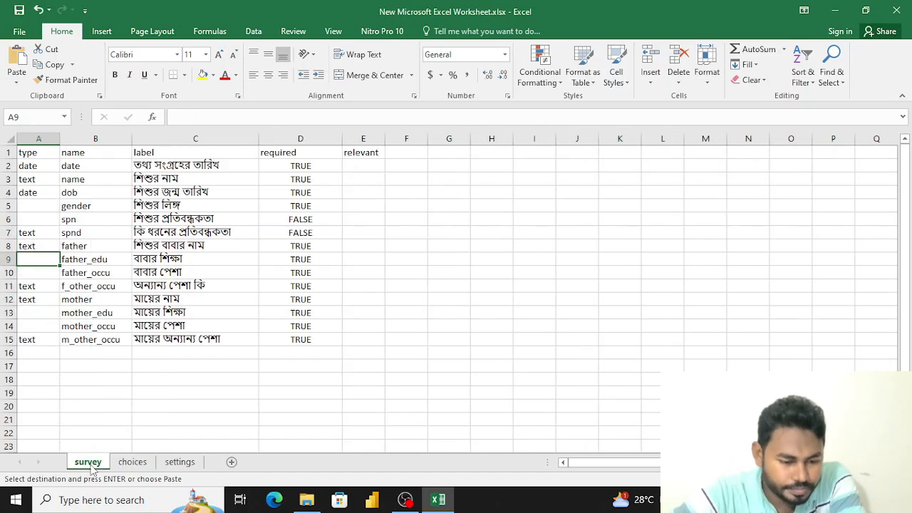
click(47, 271)
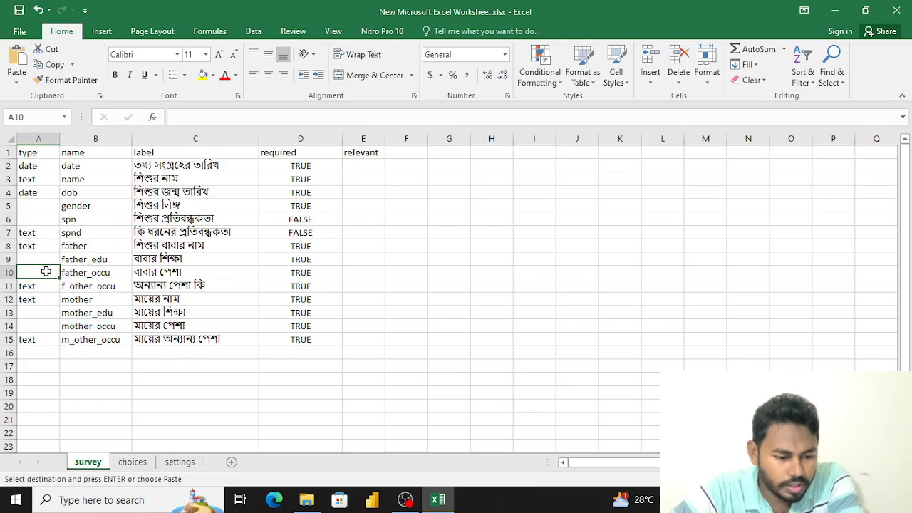
click(132, 462)
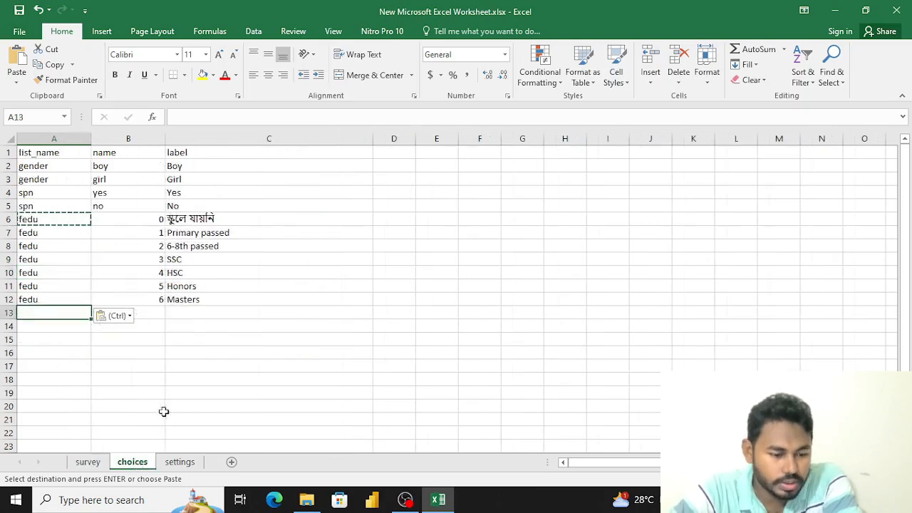
text(fedu)
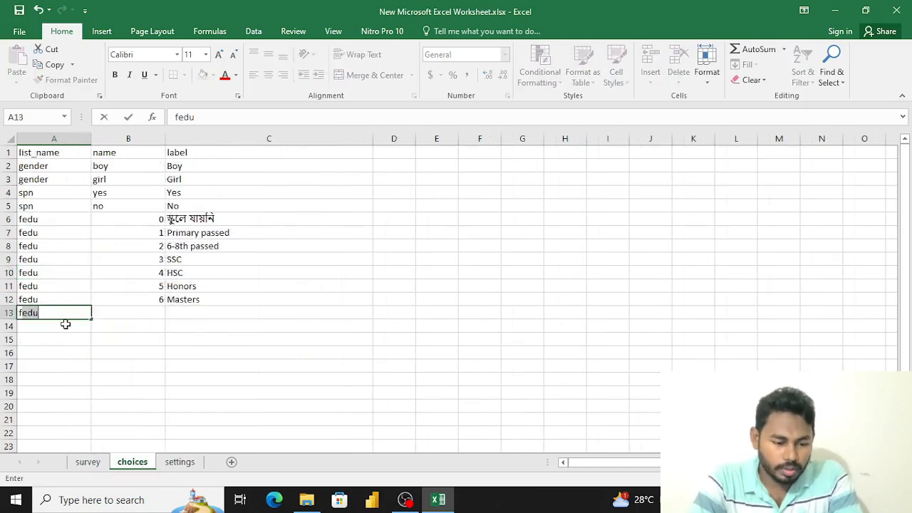
text(occu)
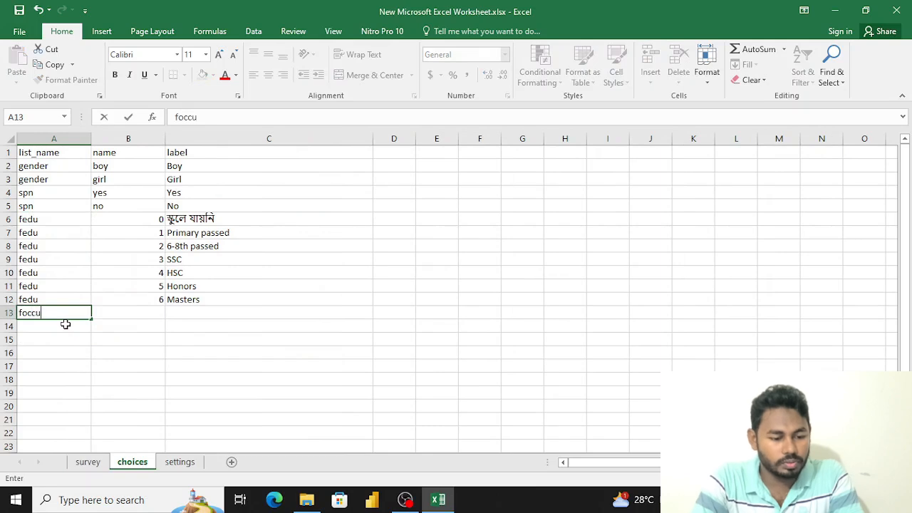
key(Tab)
Enter the occupation labels "দিনমজুর" in C13 and "রিকসা চালক" in C14, and begin the C15 label with "চাকুর"
key(Tab)
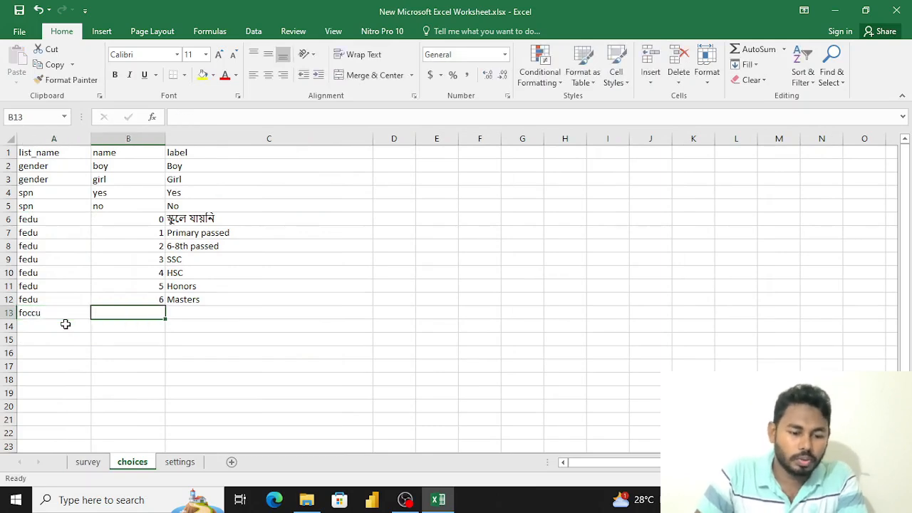
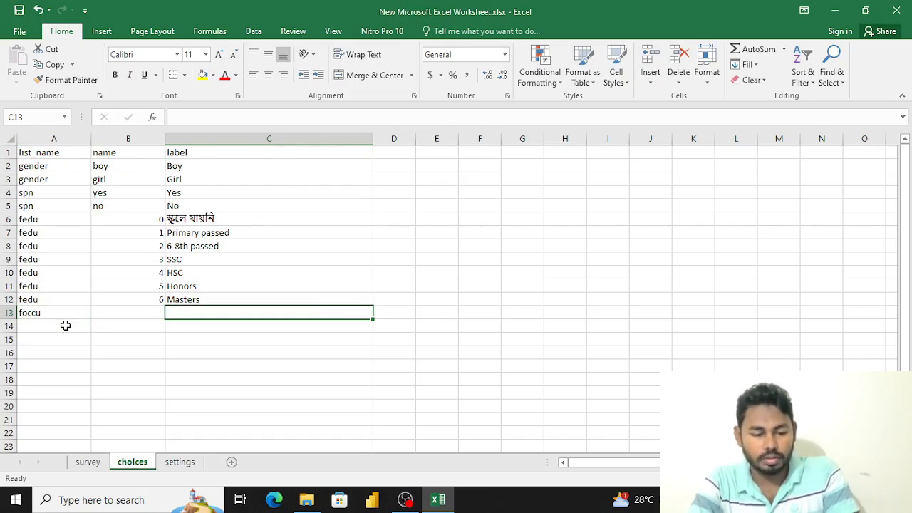
text(দিনমজ)
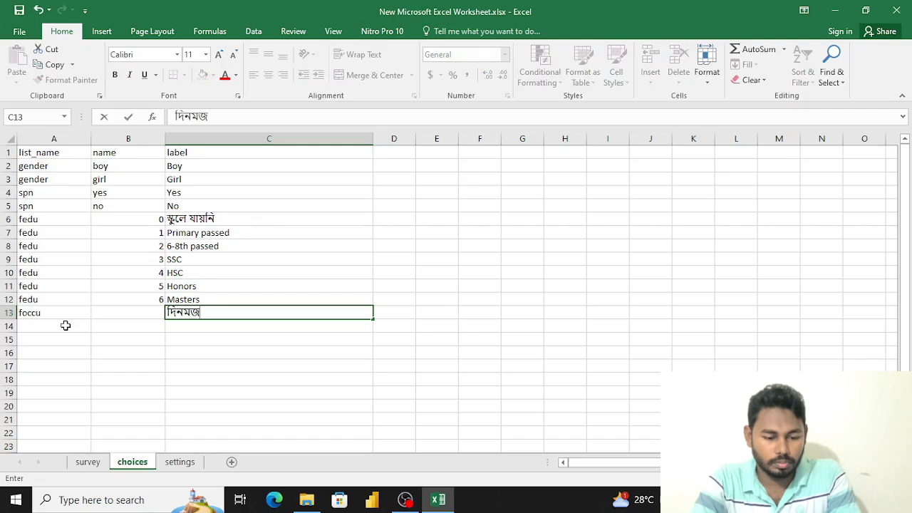
text(ুর)
key(Return)
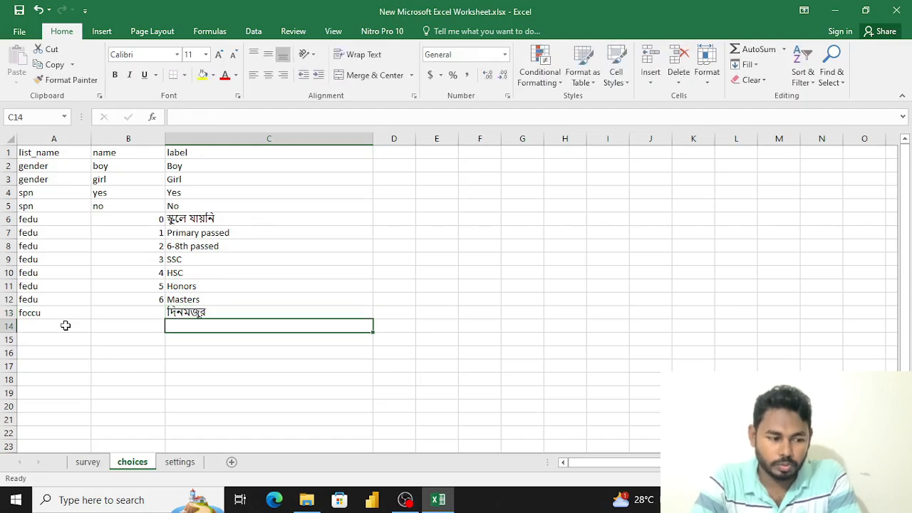
text(রিক)
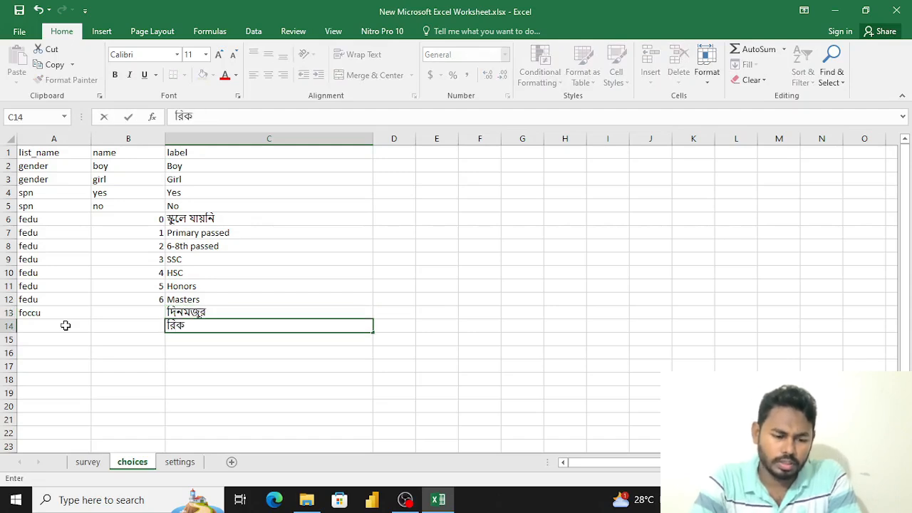
text(সা চালক)
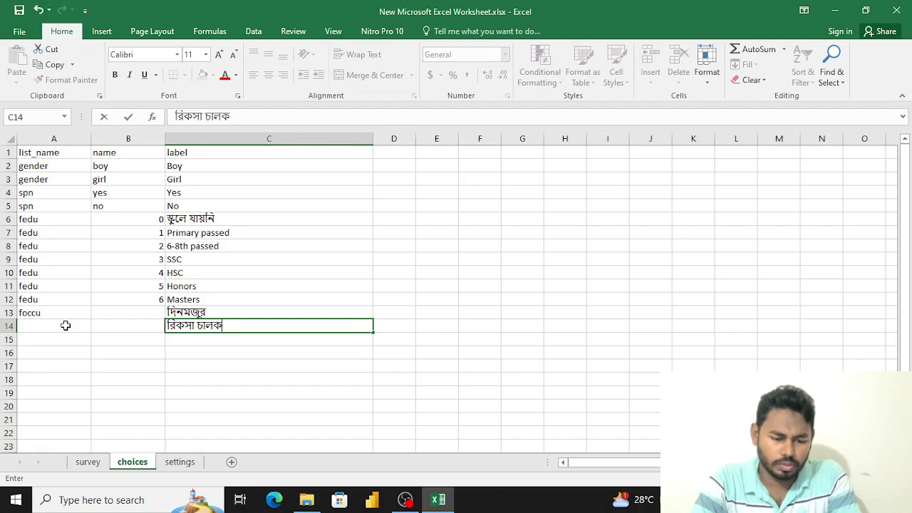
key(Return)
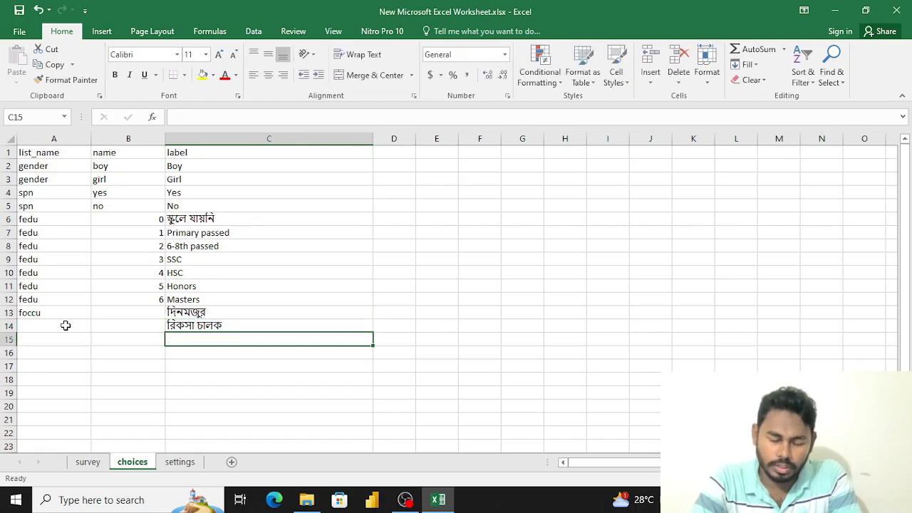
text(চাকুর)
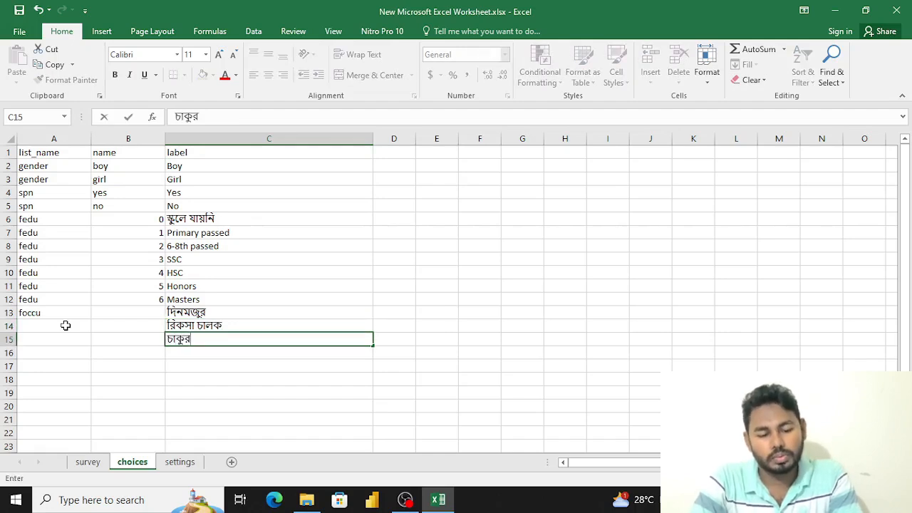
Complete the occupation labels in C15:C17 of the choices sheet as চাকুরী, প্রবাসী and অন্যান্য
text(ী)
key(Return)
text(প্র)
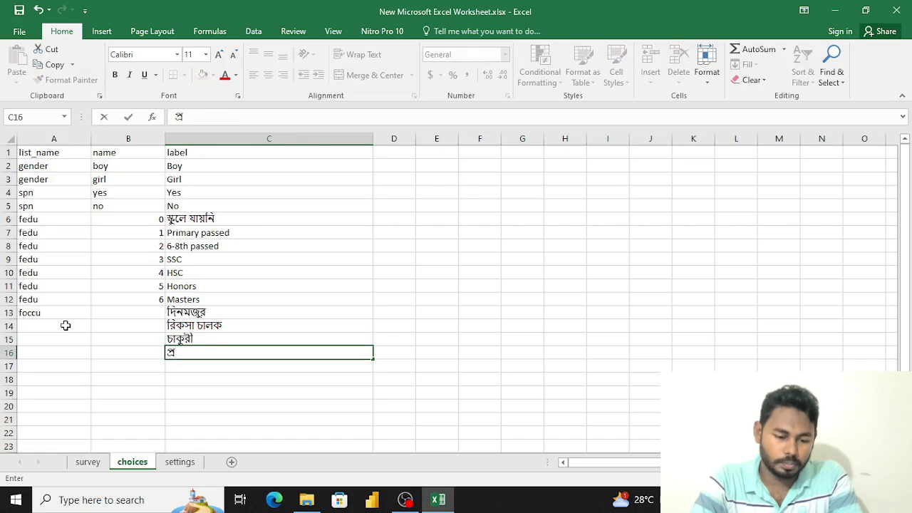
text(বাসী)
key(Return)
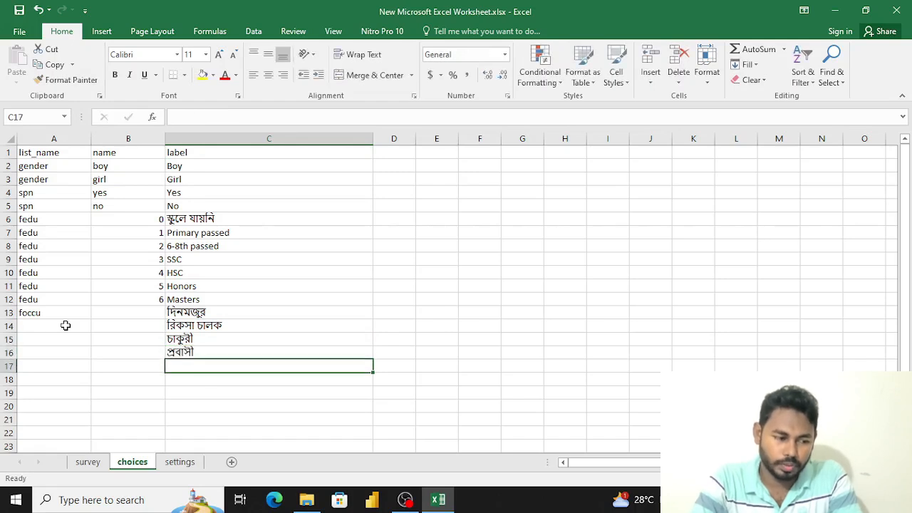
text(অন্যান্য)
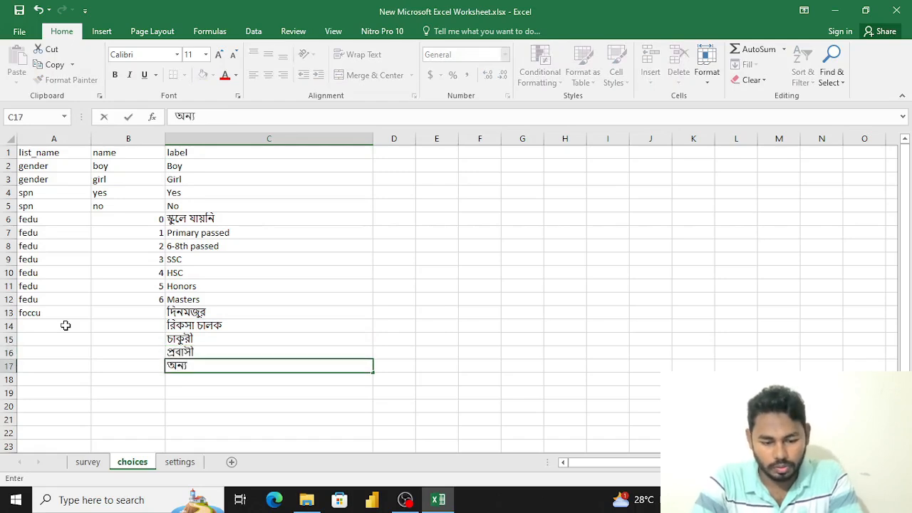
key(Return)
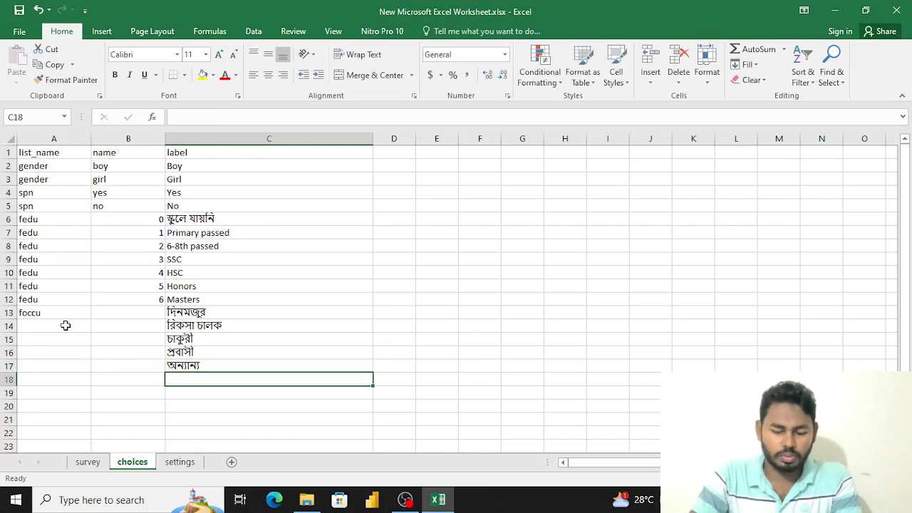
Move the five occupation labels from C13:C17 down one row to C14:C18
key(Up)
key(Up)
key(Up)
key(Up)
key(Up)
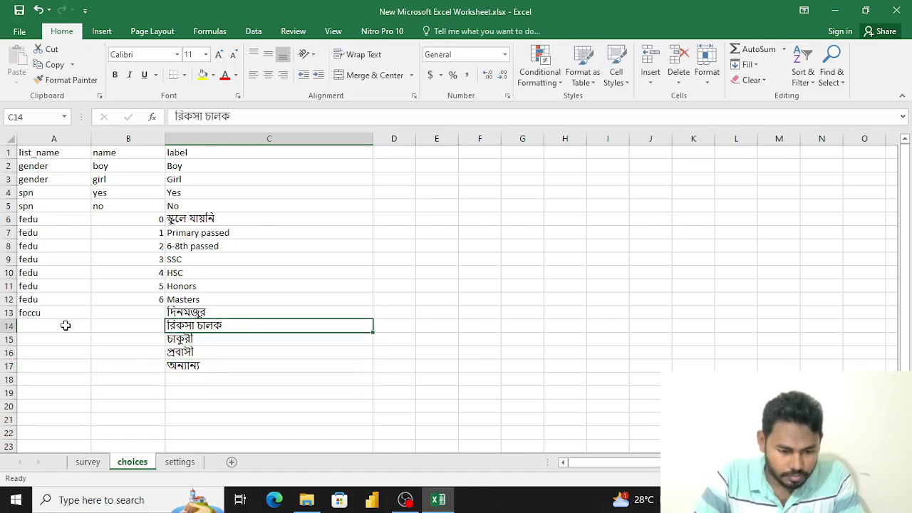
key(Left)
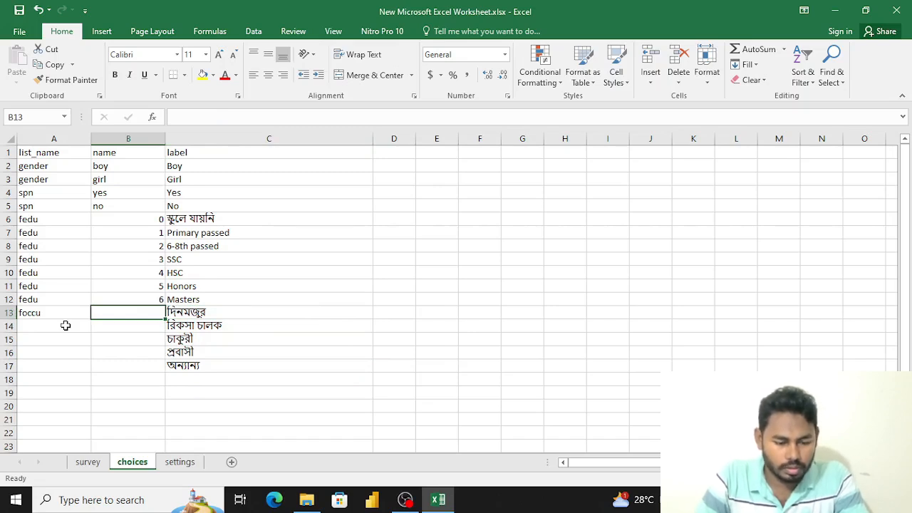
key(Right)
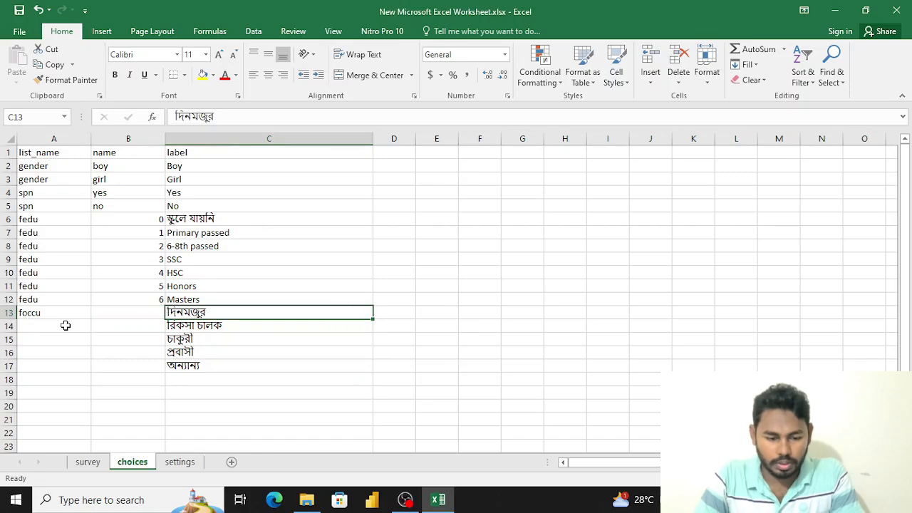
key(shift+Down)
key(shift+Down)
key(shift+Down)
key(shift+Down)
key(ctrl+c)
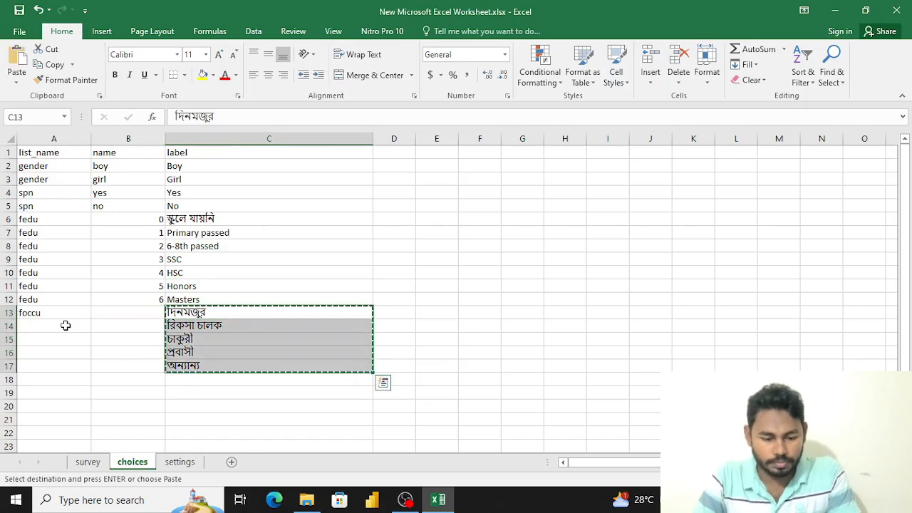
key(Down)
key(Return)
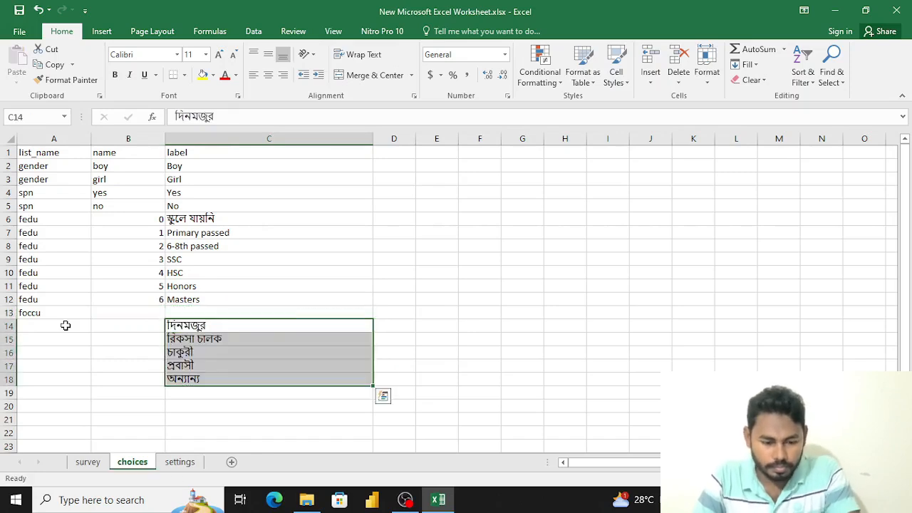
Enter বেকার as the first foccu label in cell C13
key(Up)
key(Delete)
text(বে)
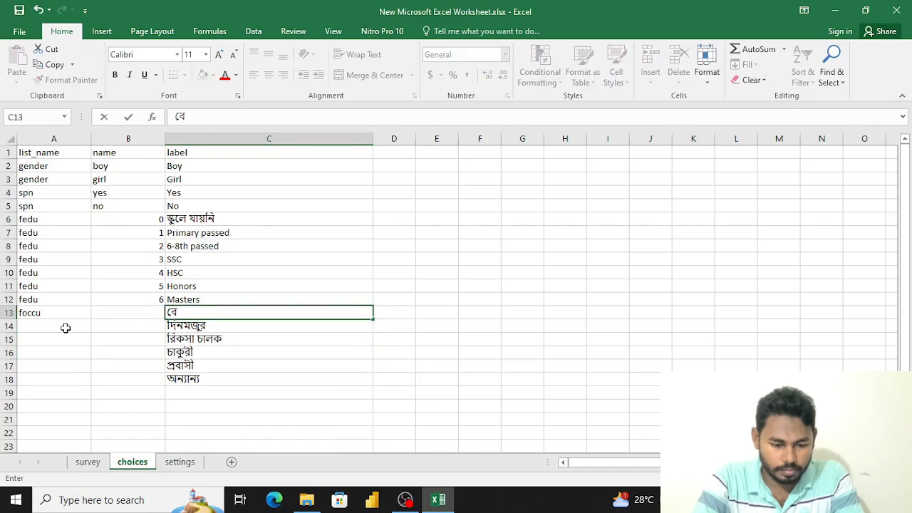
text(কার)
key(Left)
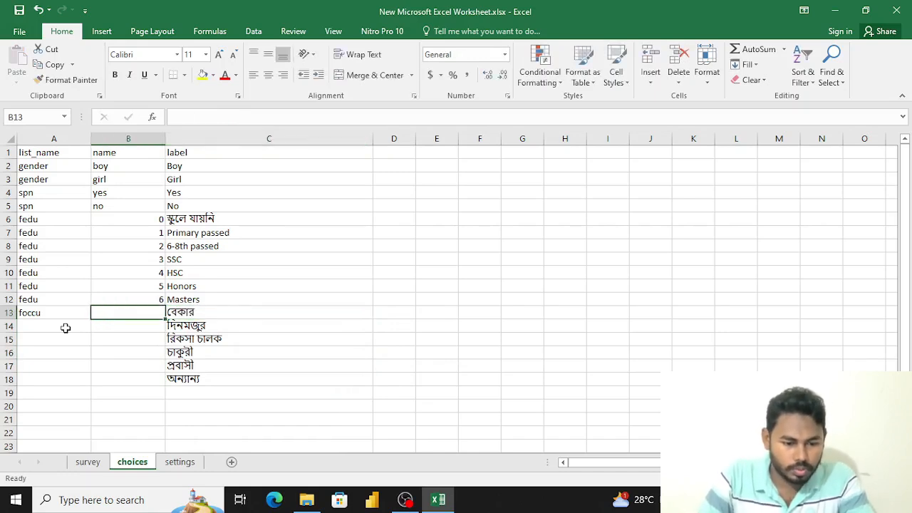
Enter the choice name 1 for the বেকার option in B13 and retype it
text(1)
key(Return)
key(Up)
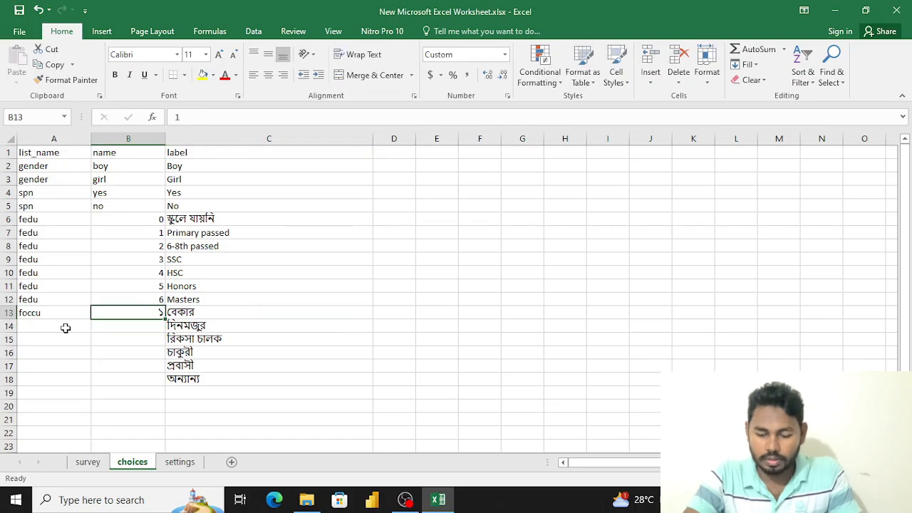
key(BackSpace)
text(1)
key(Return)
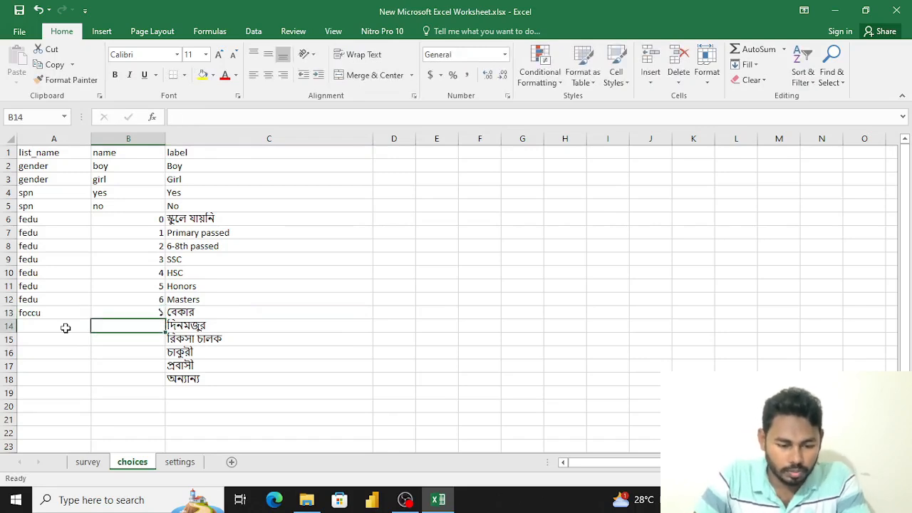
Enter the choice name 2 for দিনমজুর in B14 and re-enter 1 in B13
text(2)
key(Up)
key(Up)
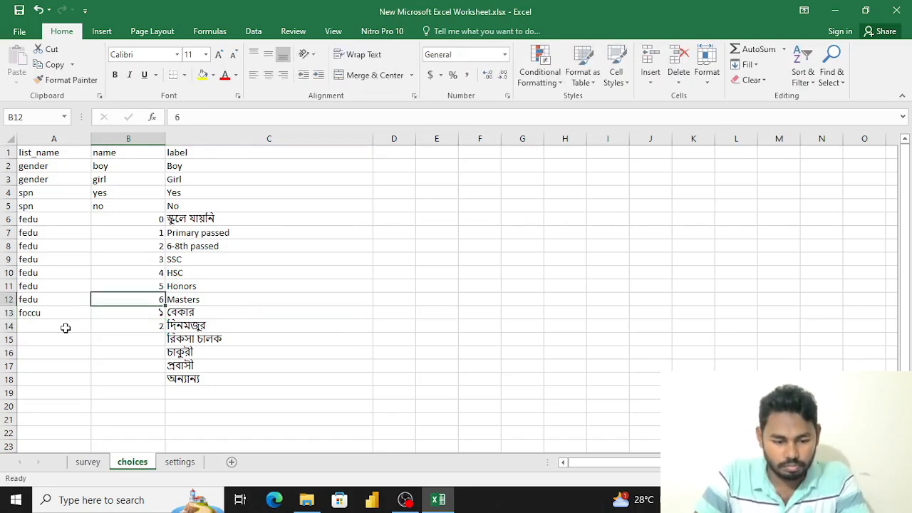
key(Down)
key(Down)
key(Up)
key(Down)
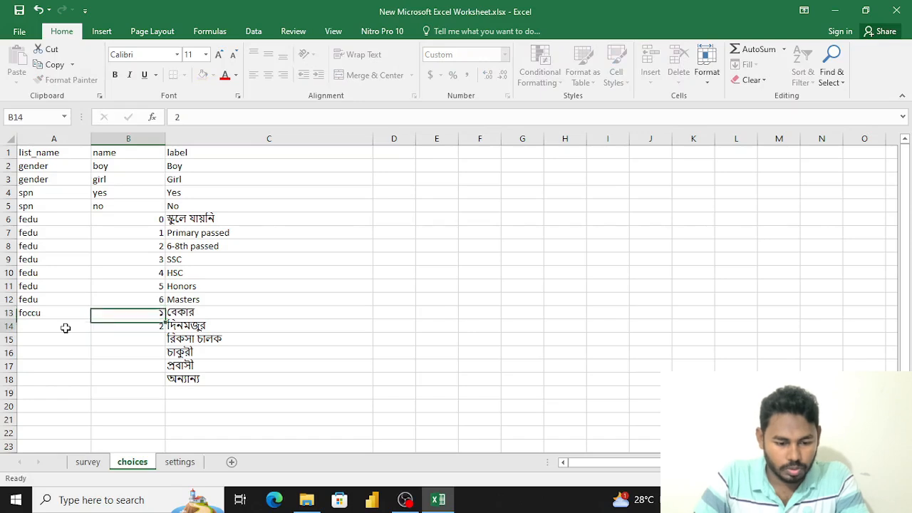
key(Up)
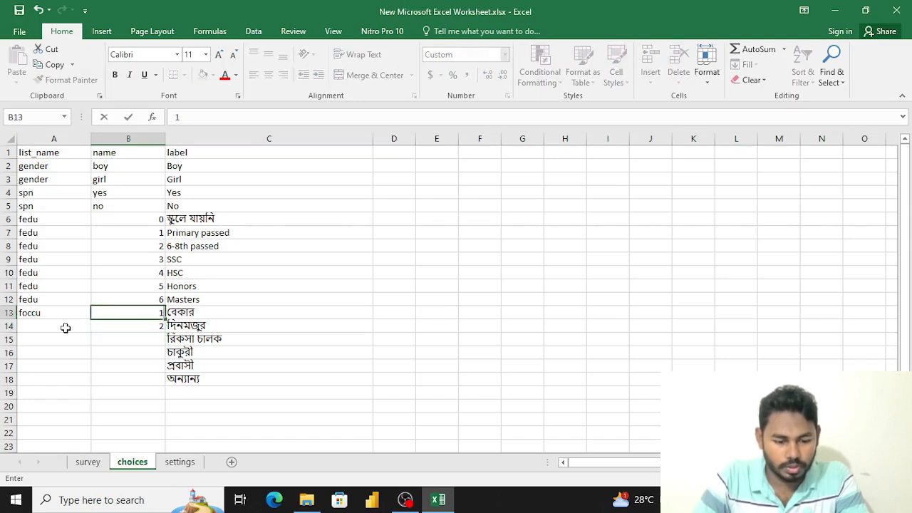
key(Down)
Number the remaining occupation choices 3, 4, 5 and 6 in cells B15:B18
key(Down)
text(3)
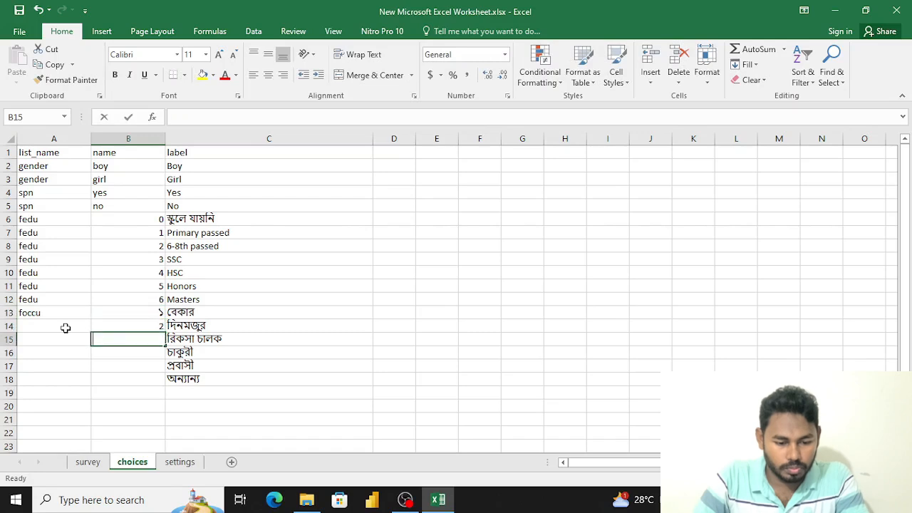
key(Return)
text(4)
key(Return)
text(5)
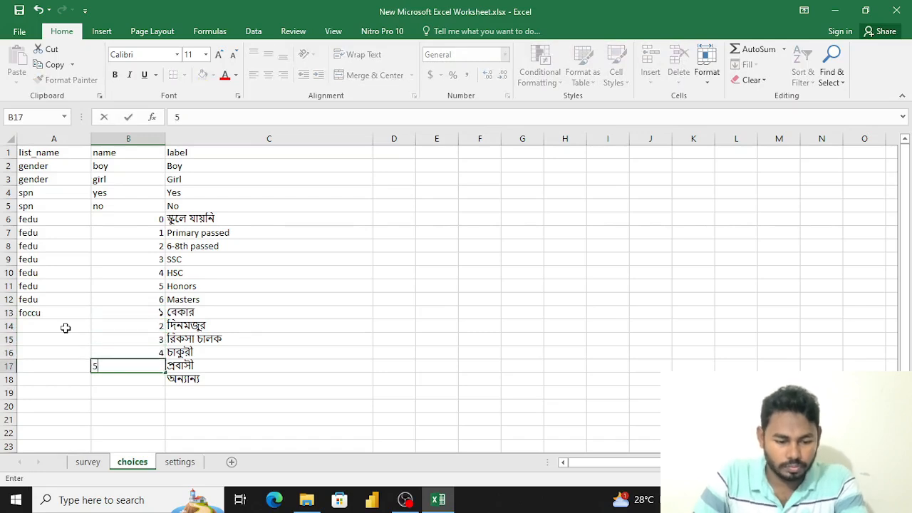
key(Return)
text(6)
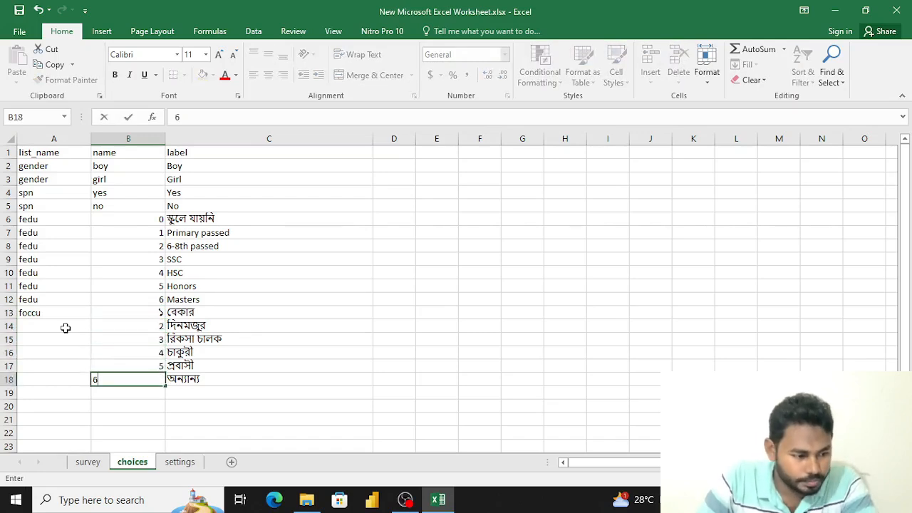
key(Return)
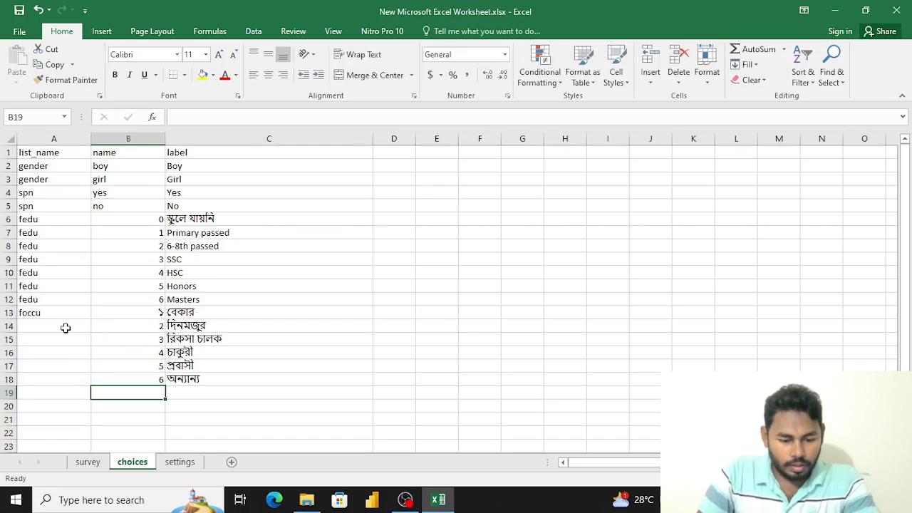
Copy the list name foccu from A13 into A14:A18 for the remaining occupation choices
key(Left)
key(Up)
key(Up)
key(Up)
key(Up)
key(Up)
key(Up)
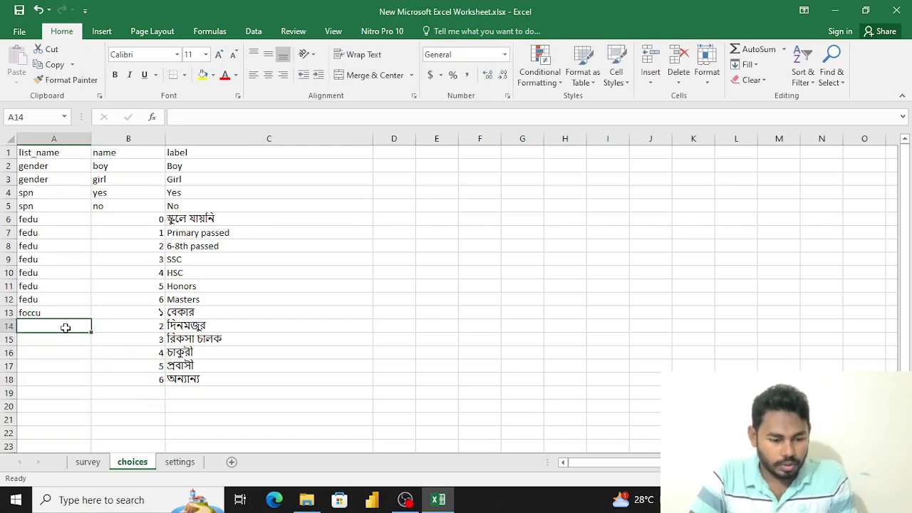
key(ctrl+c)
key(Down)
key(shift+Down)
key(shift+Down)
key(shift+Down)
key(shift+Down)
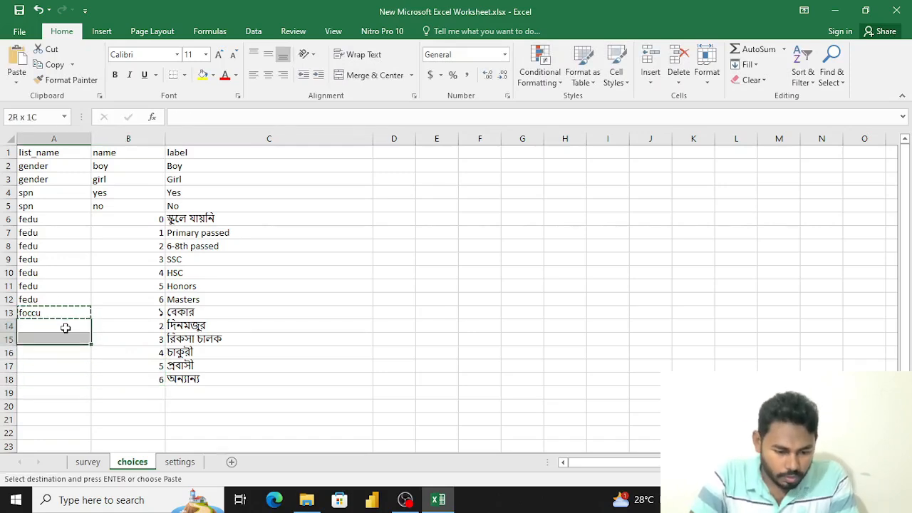
key(ctrl+v)
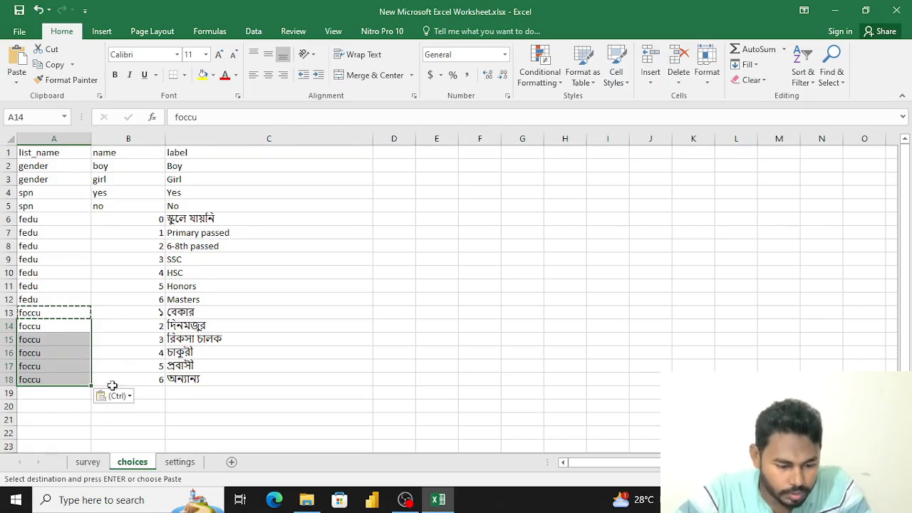
Check the mother_edu question on the survey sheet and enter the list name mdu in A19 of the choices sheet
click(89, 465)
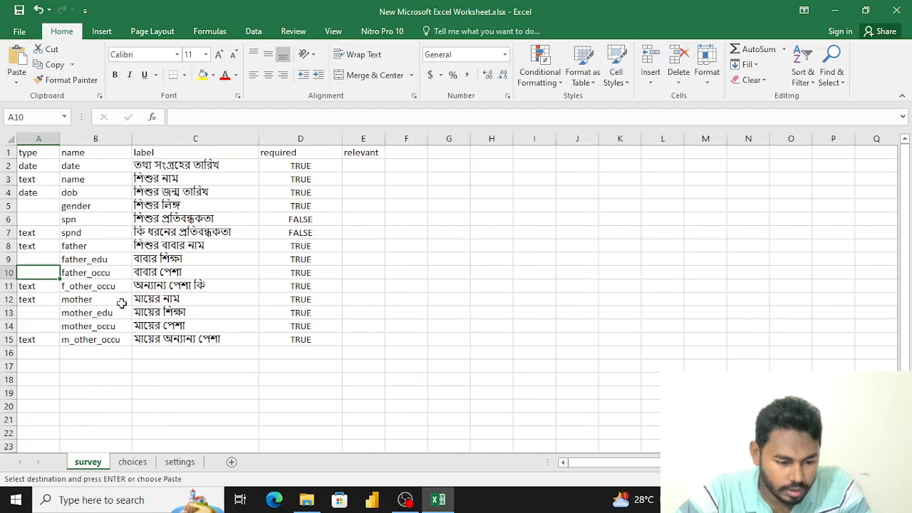
click(102, 314)
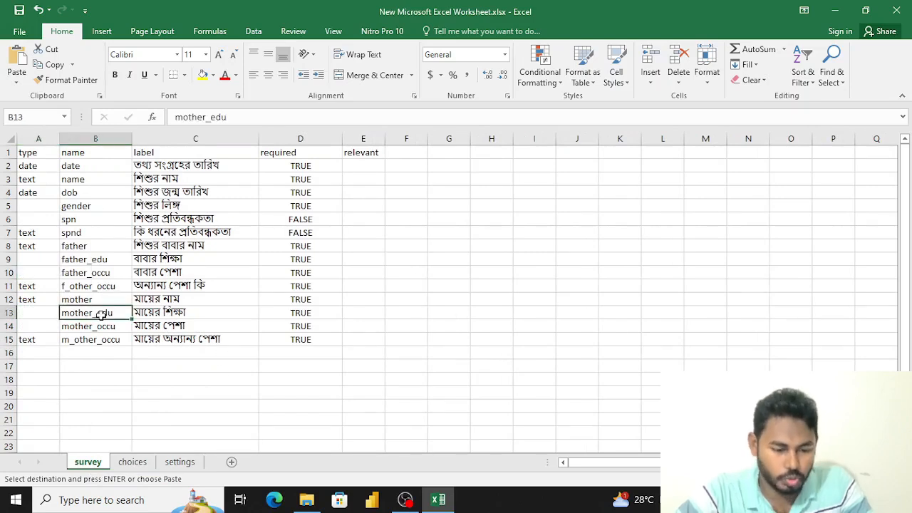
click(133, 463)
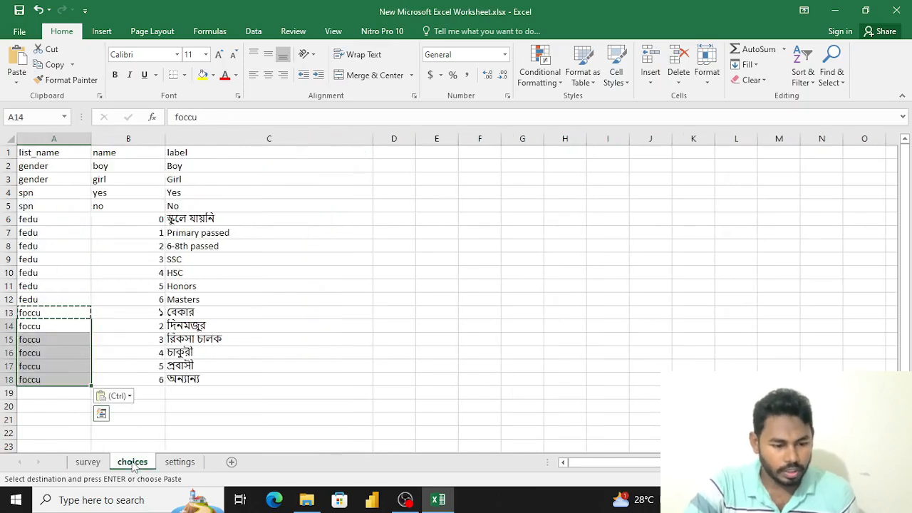
click(44, 395)
text(mdu)
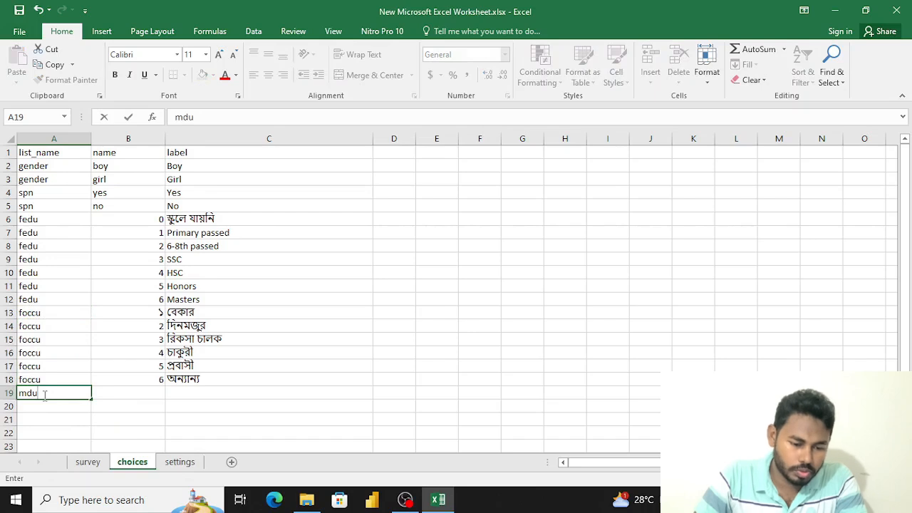
key(Tab)
key(Tab)
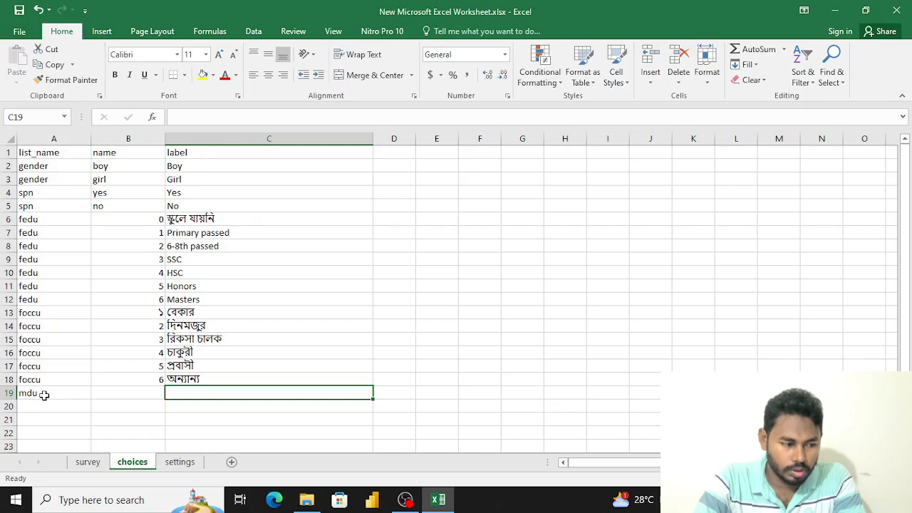
Enter the label No schooling in C19 for the first mdu choice
text(rp)
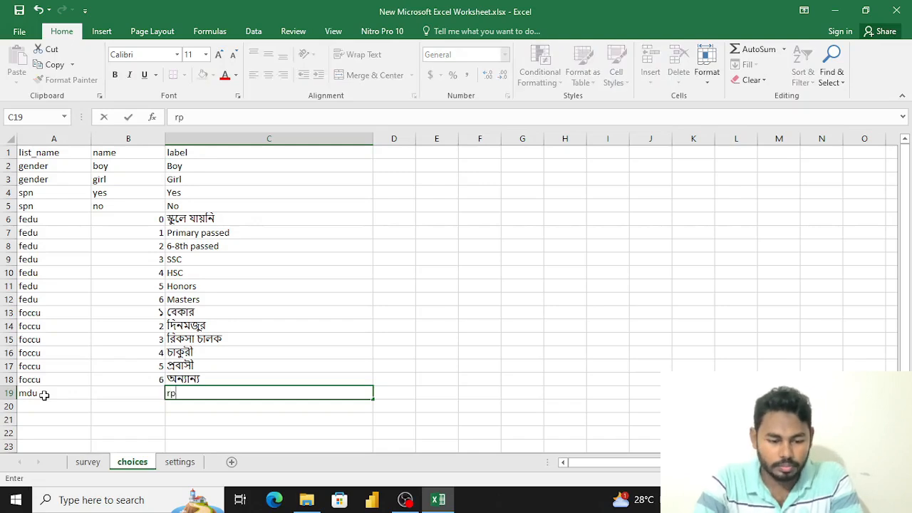
text(ষ)
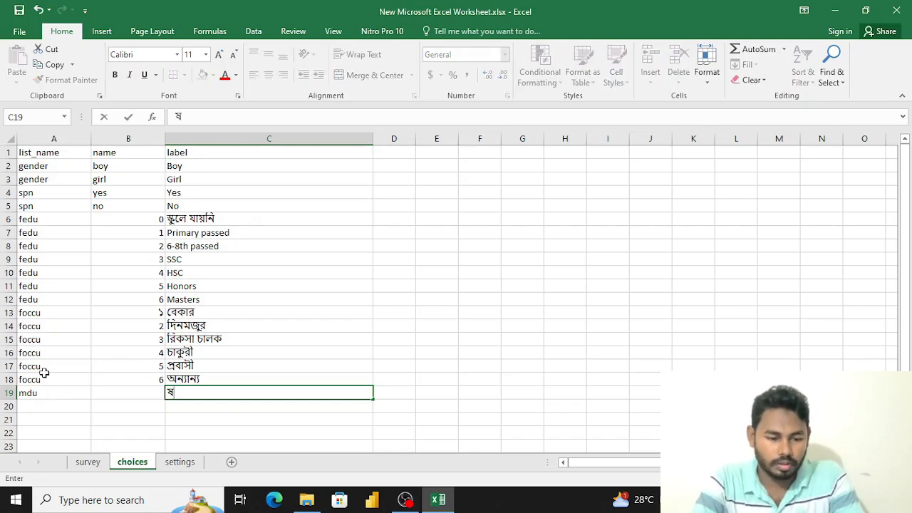
key(BackSpace)
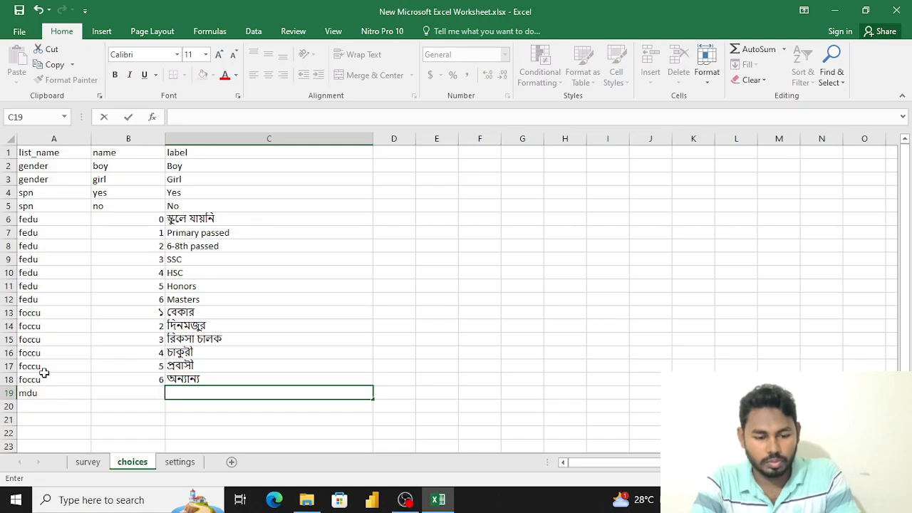
text(No)
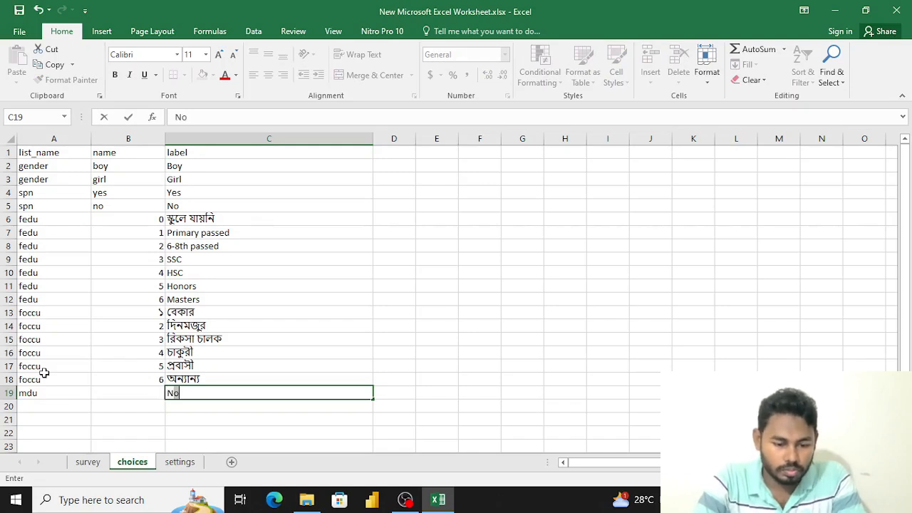
text( schooling)
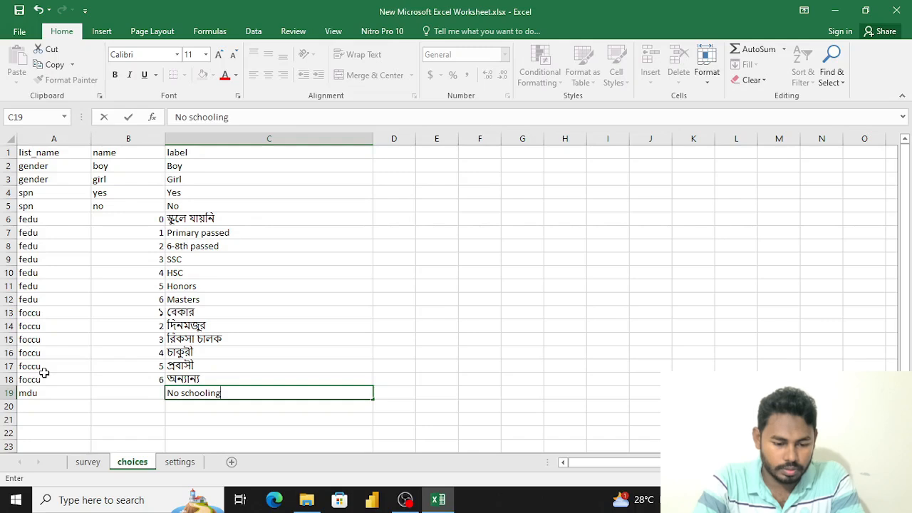
key(Return)
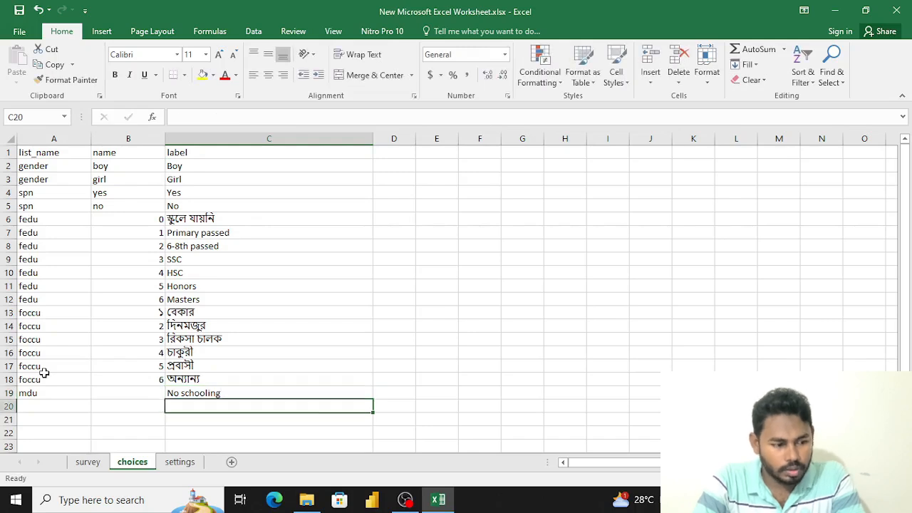
Enter the labels Primary passed and 6-8th passed in C20 and C21
text(primary passed)
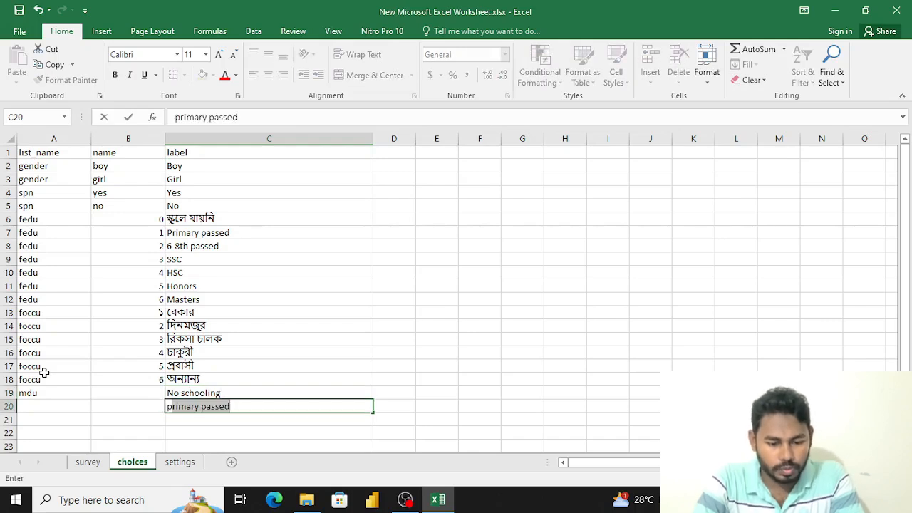
key(Return)
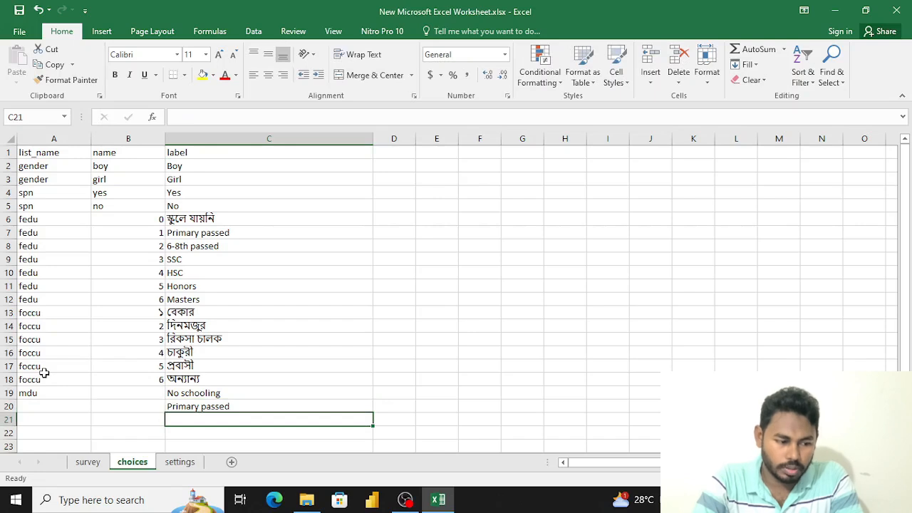
text(6)
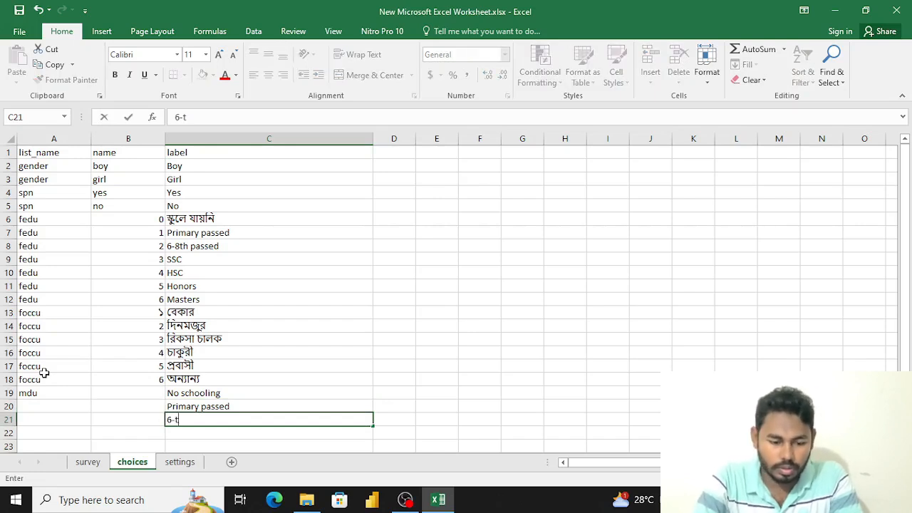
text(-8th)
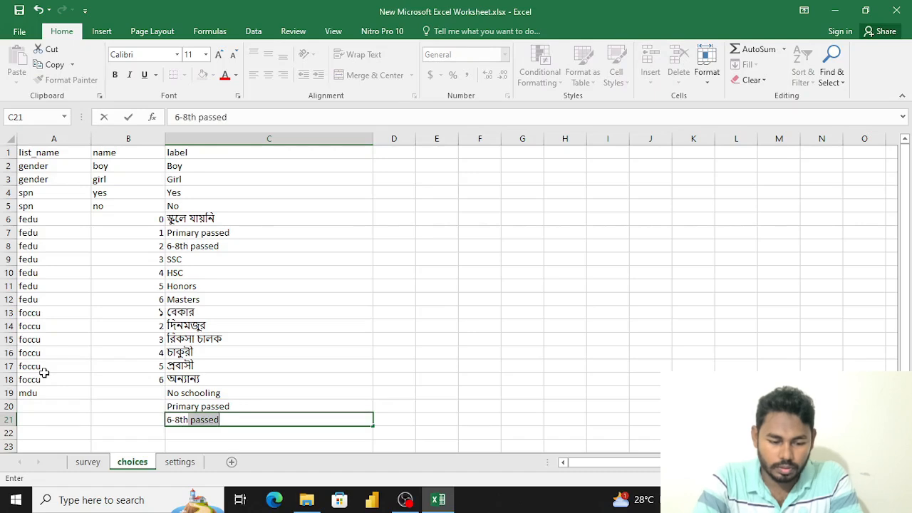
key(Return)
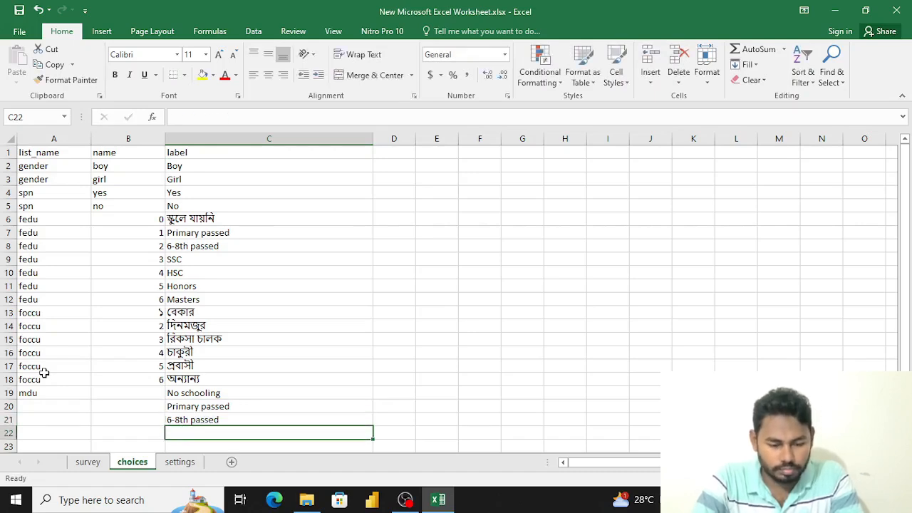
Add the labels SSC, HSC, Honors and Masters in cells C22:C25
text(SSC)
key(Return)
text(H)
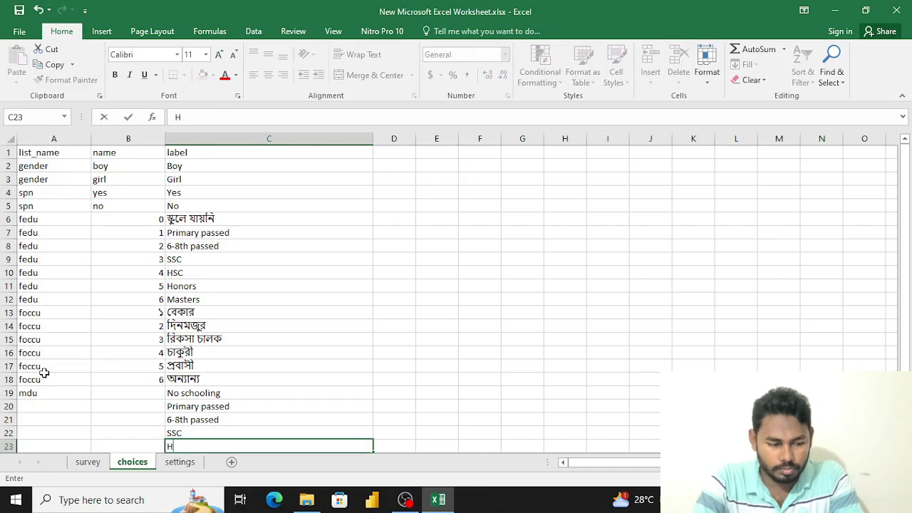
text(SC)
key(Return)
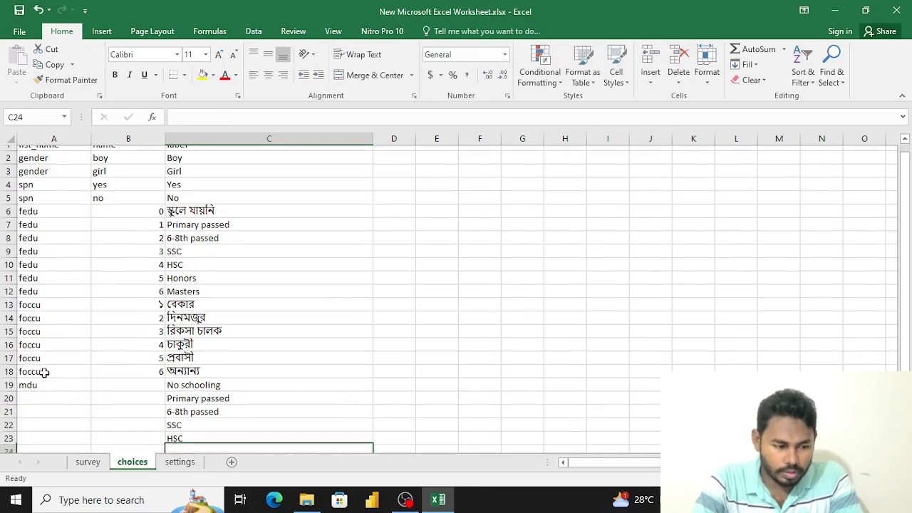
text(Honors)
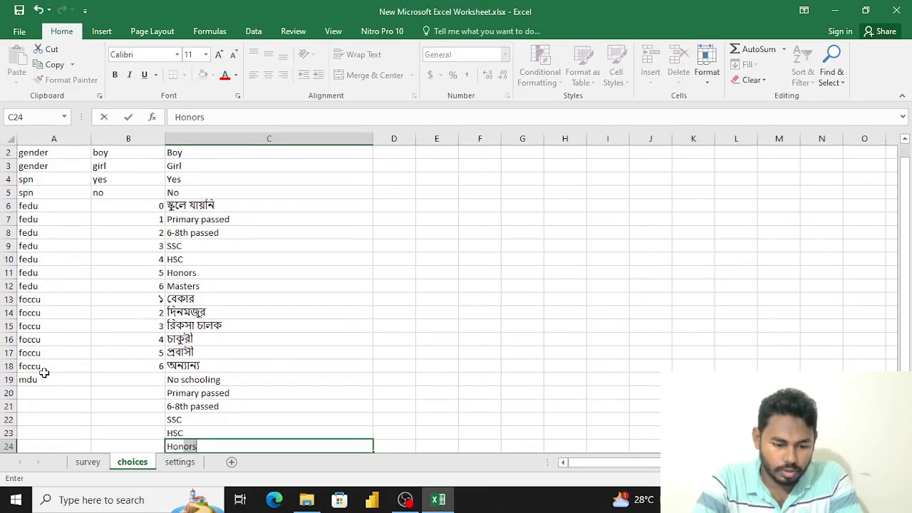
key(Return)
text(Masters)
key(Return)
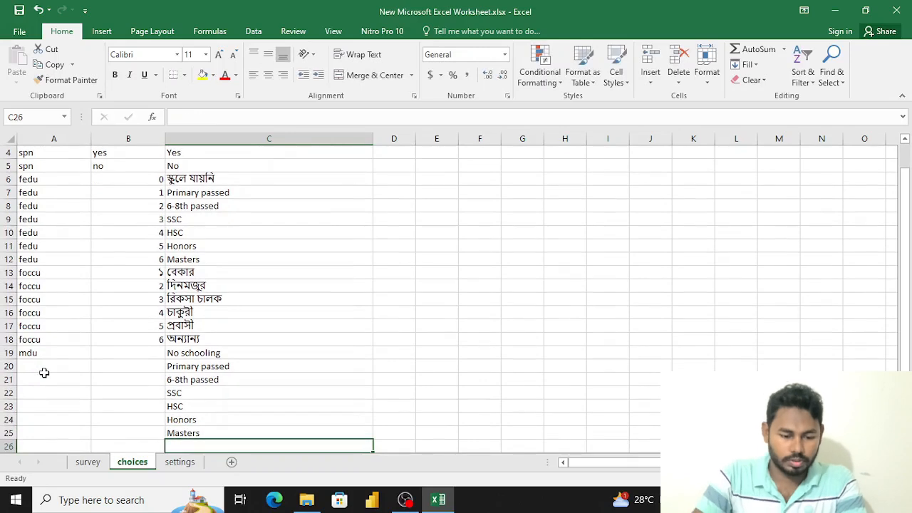
Number the first four mother's education choices 1, 2, 3 and 4 in cells B19:B22
key(Left)
key(Up)
key(Up)
key(Up)
key(Up)
key(Up)
key(Up)
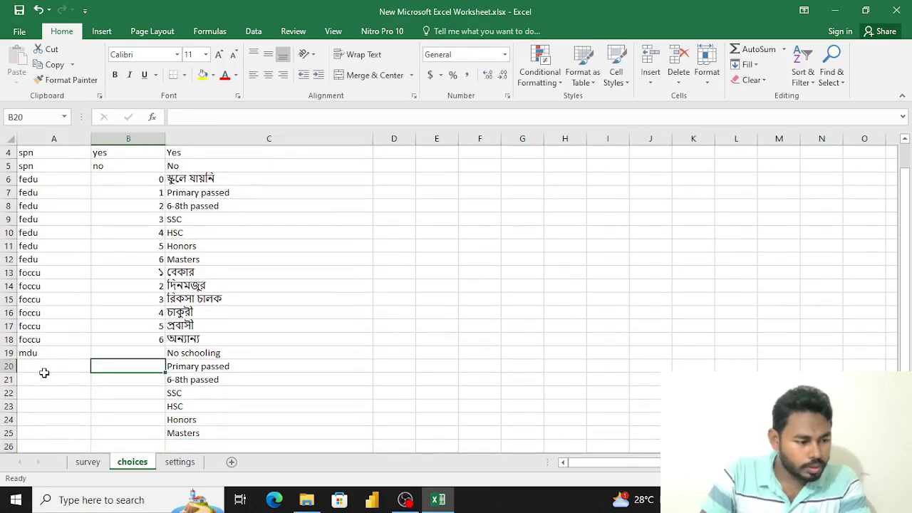
key(Up)
text(1)
key(Return)
text(2)
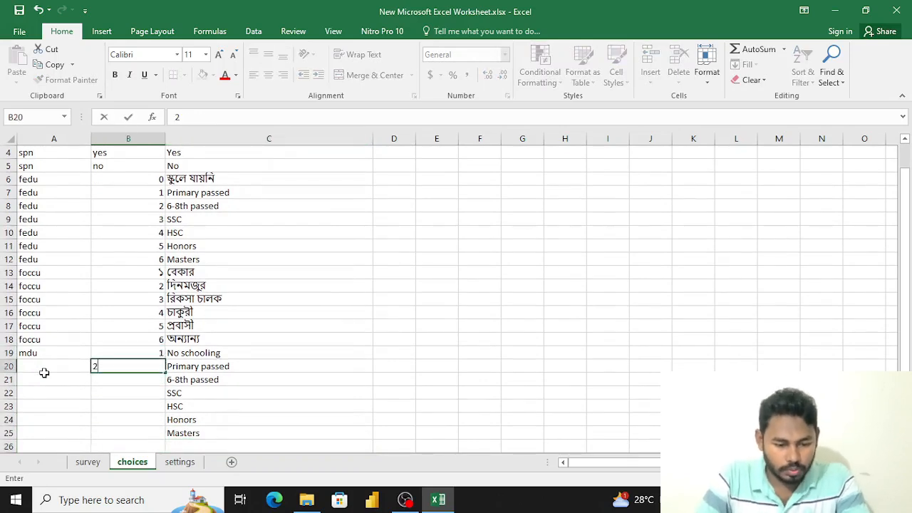
key(Return)
text(3)
key(Return)
text(4)
key(Return)
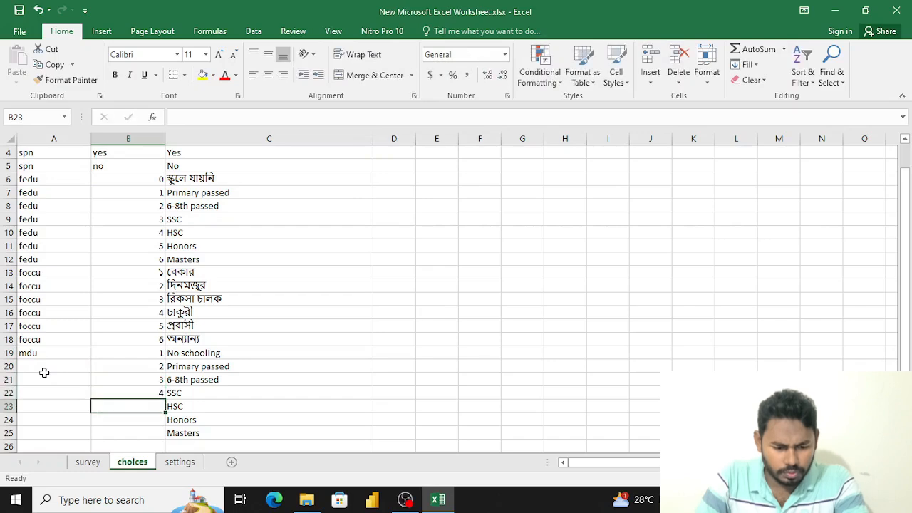
Enter the choice names 5, 6 and 7 for HSC, Honors and Masters in B23:B25
text(5)
key(Return)
text(6)
key(Return)
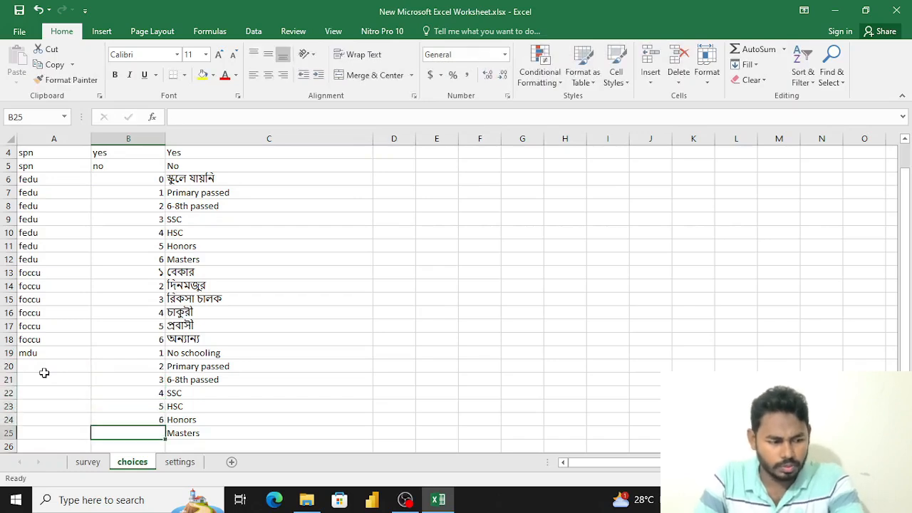
text(7)
key(Return)
Copy the list name mdu from A19 into A20:A25 for the remaining mother's education choices
key(Left)
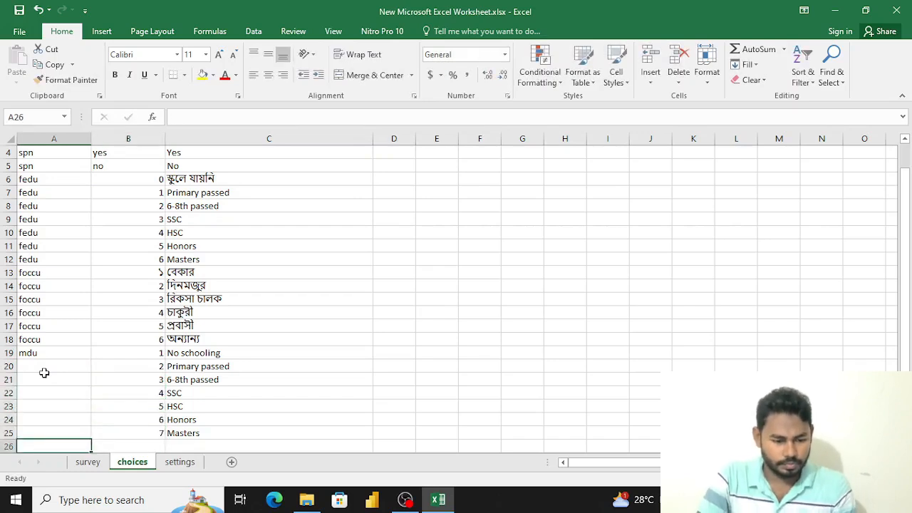
key(Up)
key(Up)
key(Up)
key(Up)
key(Up)
key(Up)
key(Up)
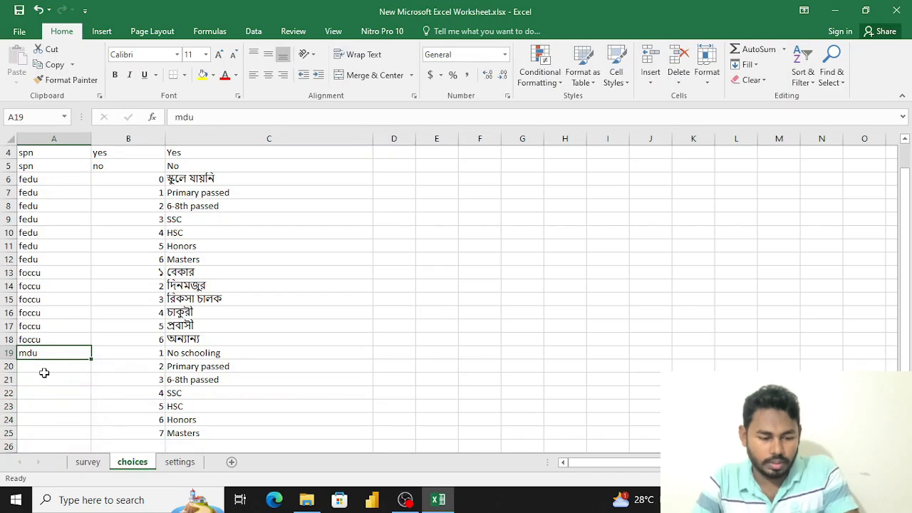
key(ctrl+c)
key(shift+Down)
key(shift+Down)
key(shift+Down)
key(shift+Down)
key(shift+Down)
key(shift+Down)
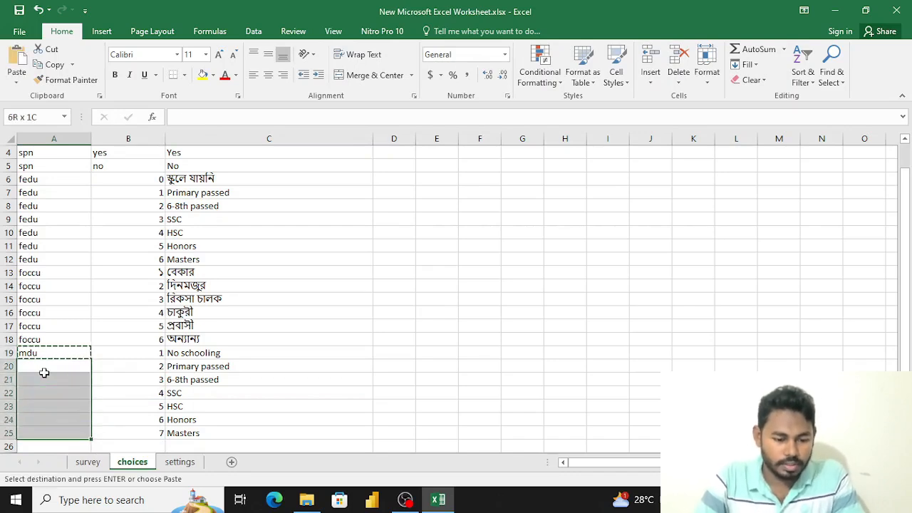
key(ctrl+v)
key(Down)
key(Down)
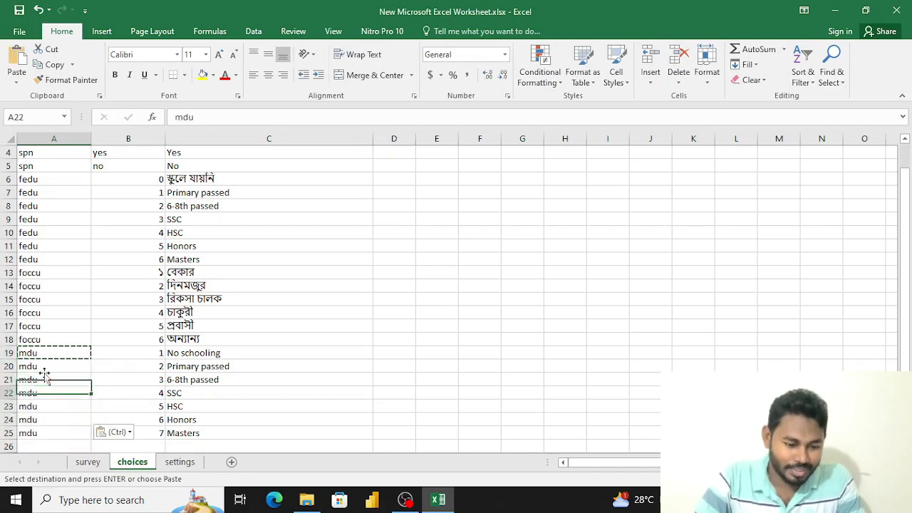
key(Down)
key(Down)
key(Down)
key(Down)
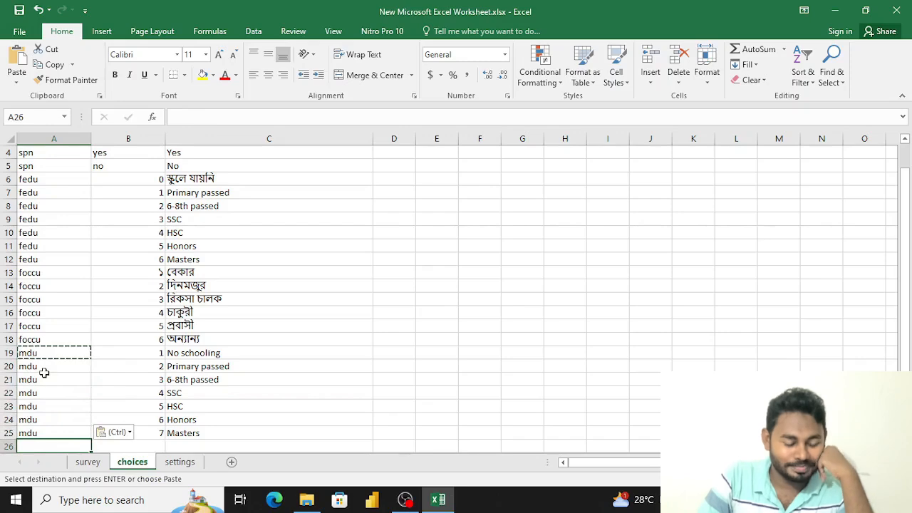
key(Right)
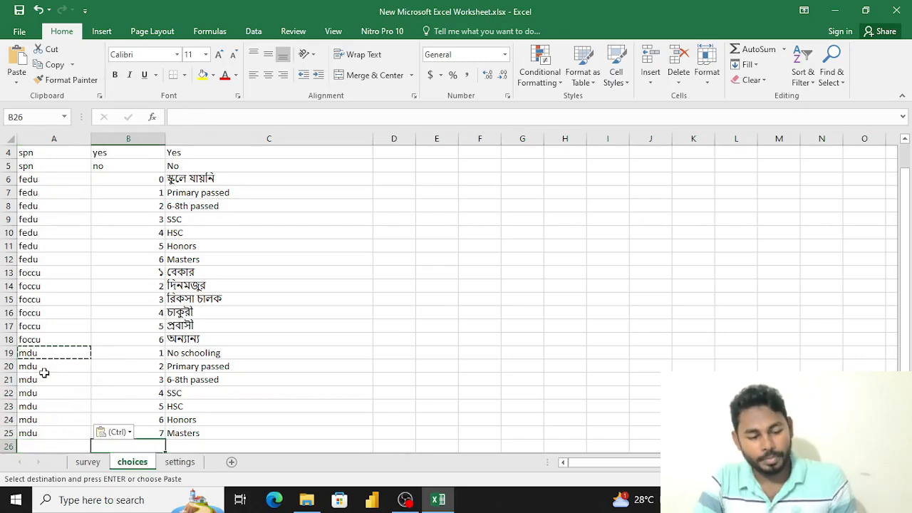
Check the mother_occu question on the survey sheet and enter the list name moccu in A26 of the choices sheet
click(83, 464)
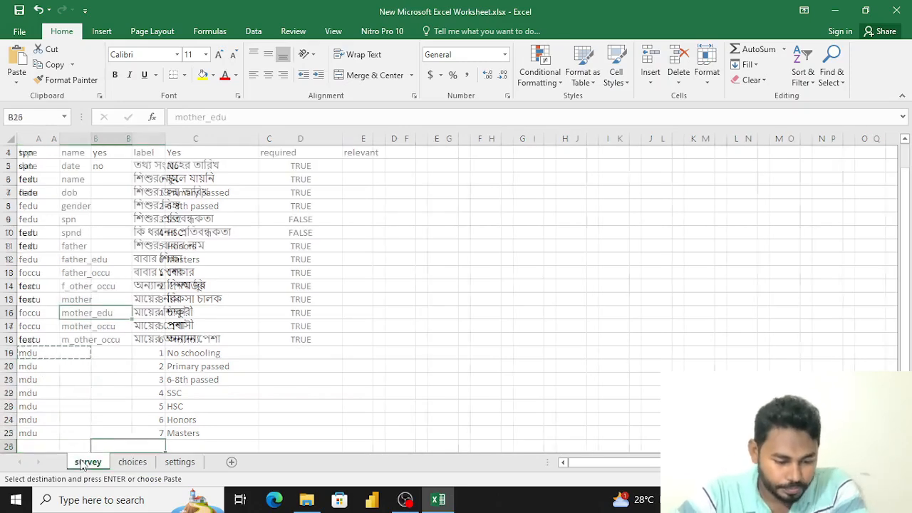
click(92, 339)
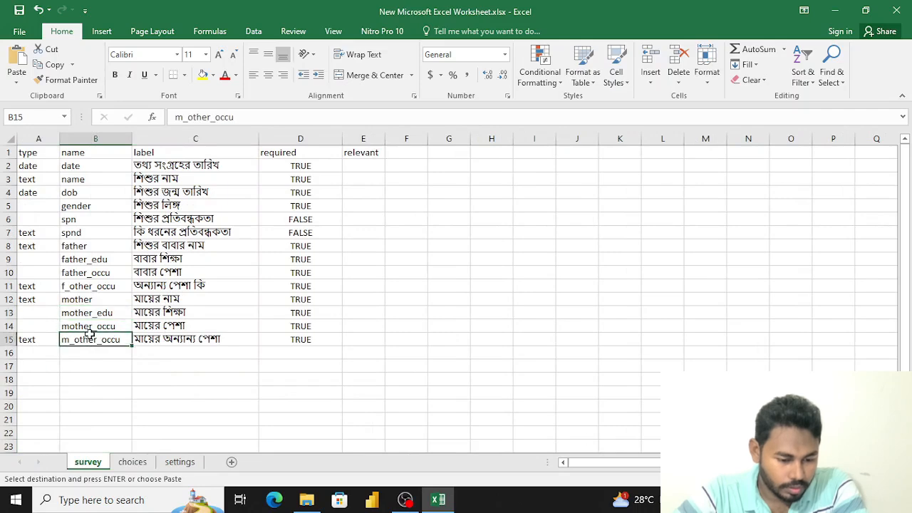
click(93, 324)
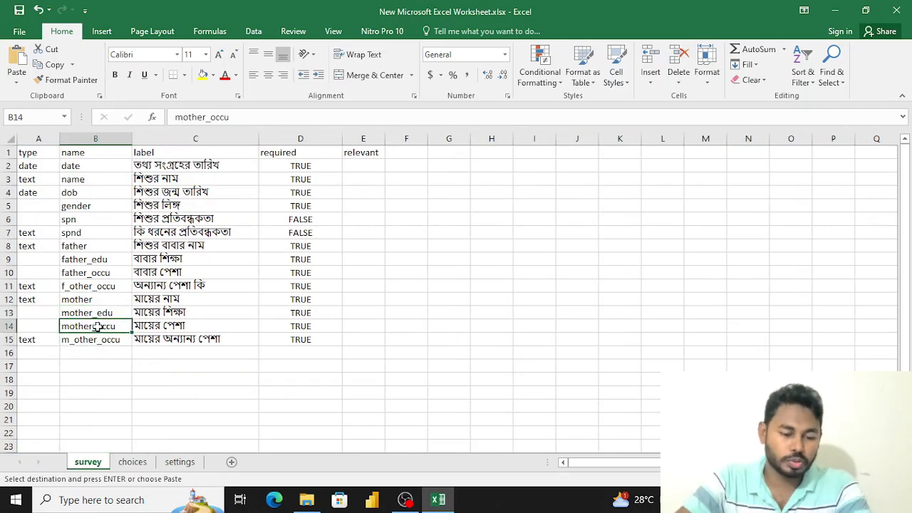
click(139, 463)
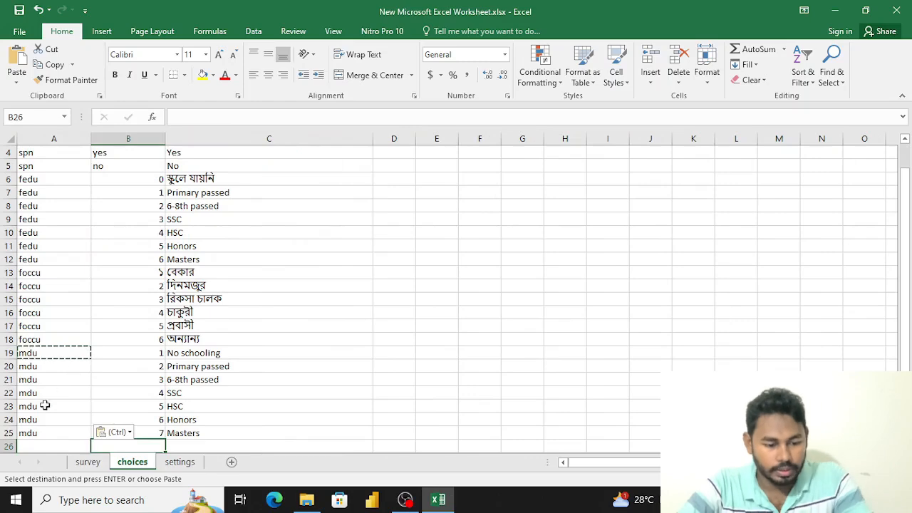
click(36, 442)
scroll(37, 442, down, 3)
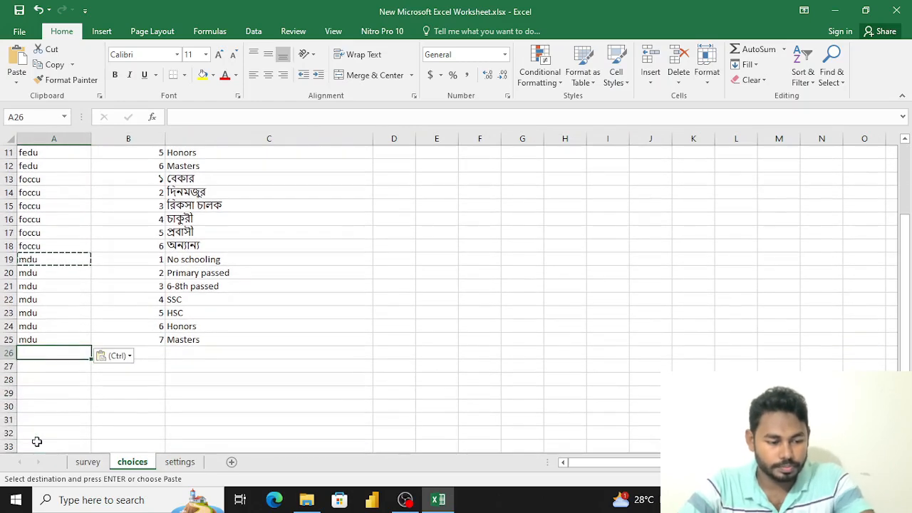
click(36, 442)
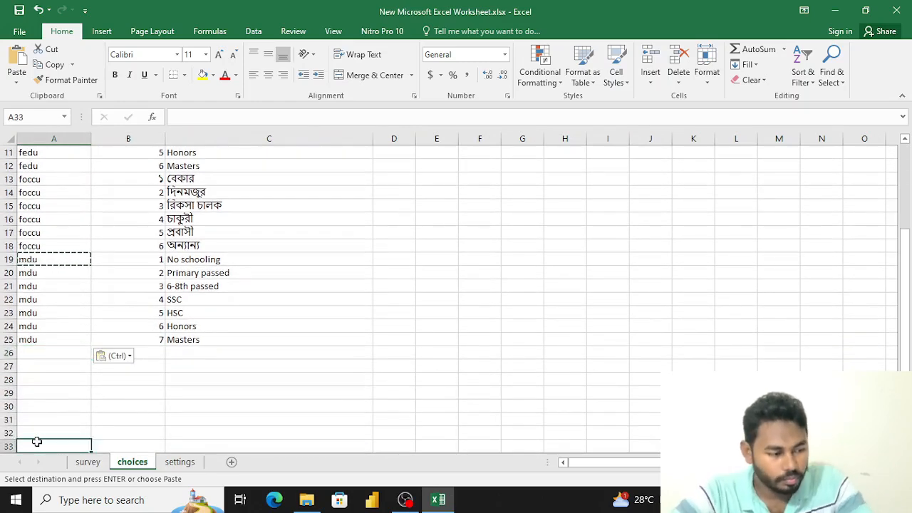
click(40, 354)
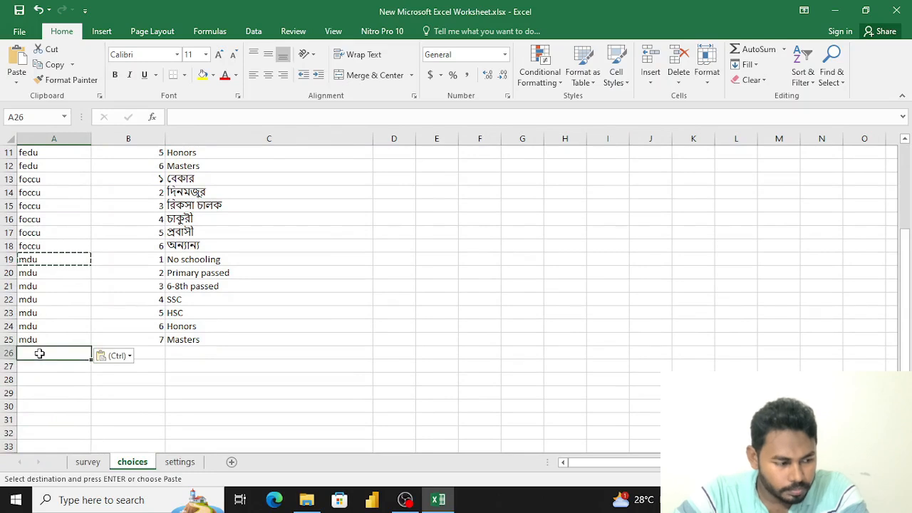
text(mdu)
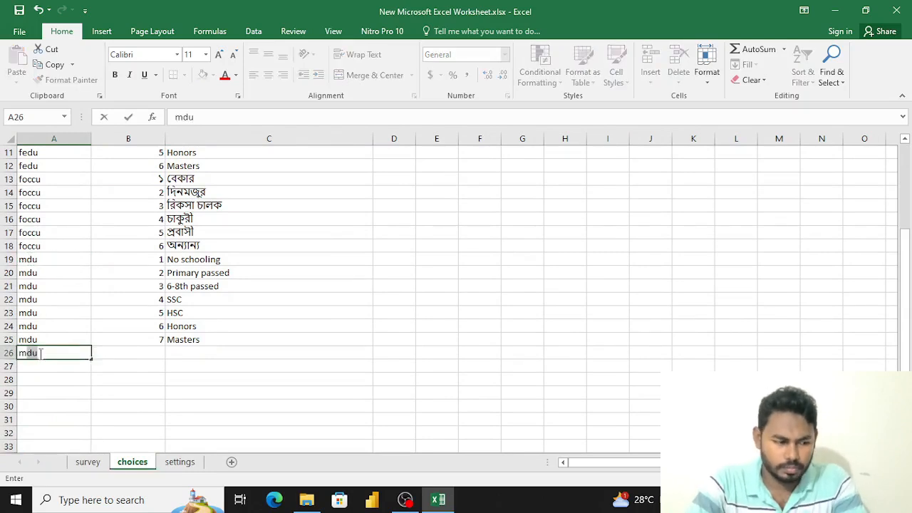
key(BackSpace)
key(BackSpace)
text(occu)
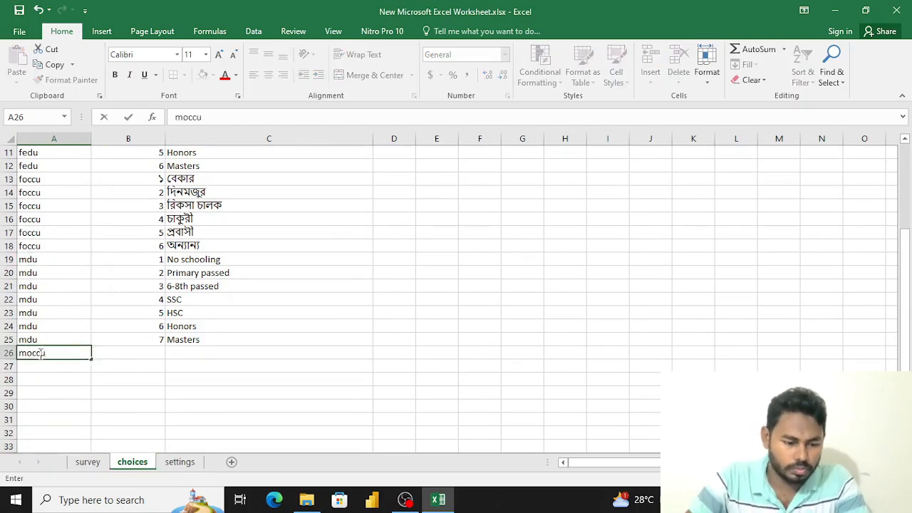
key(Tab)
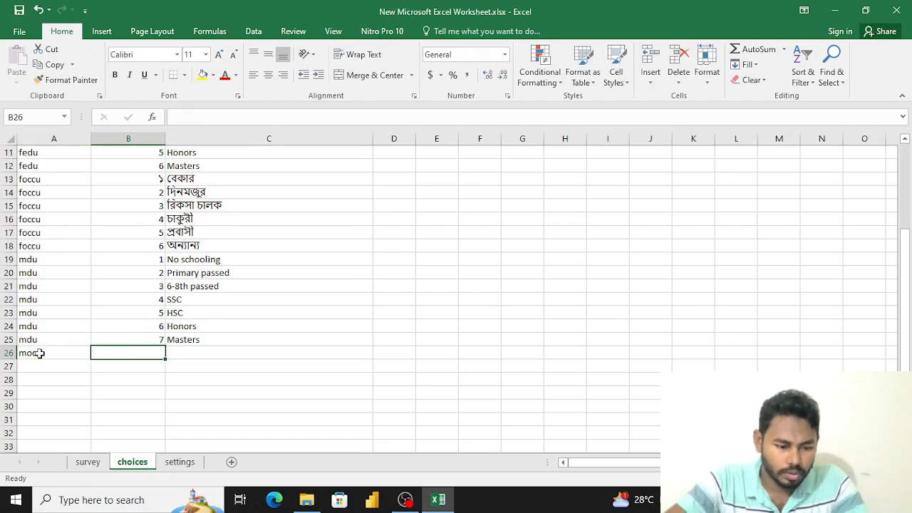
Enter the label Housewife in C26 of the choices sheet for the first moccu choice
click(197, 350)
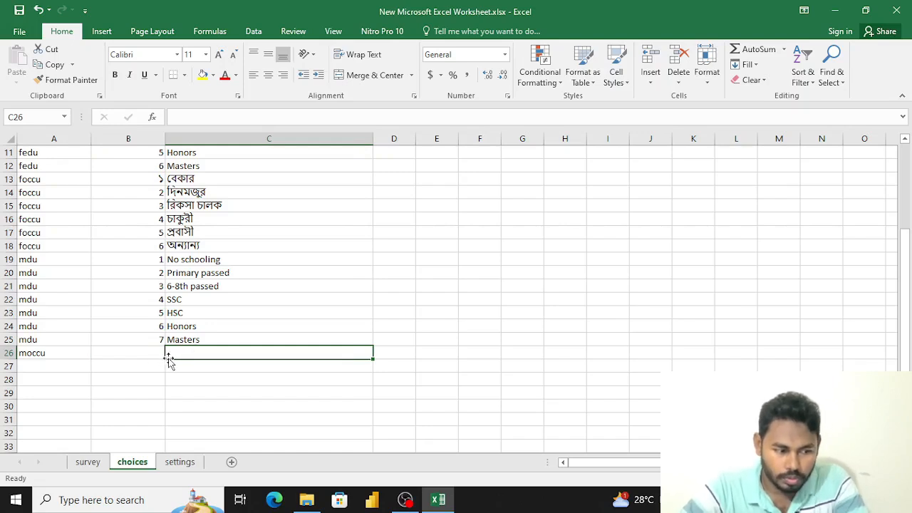
click(230, 317)
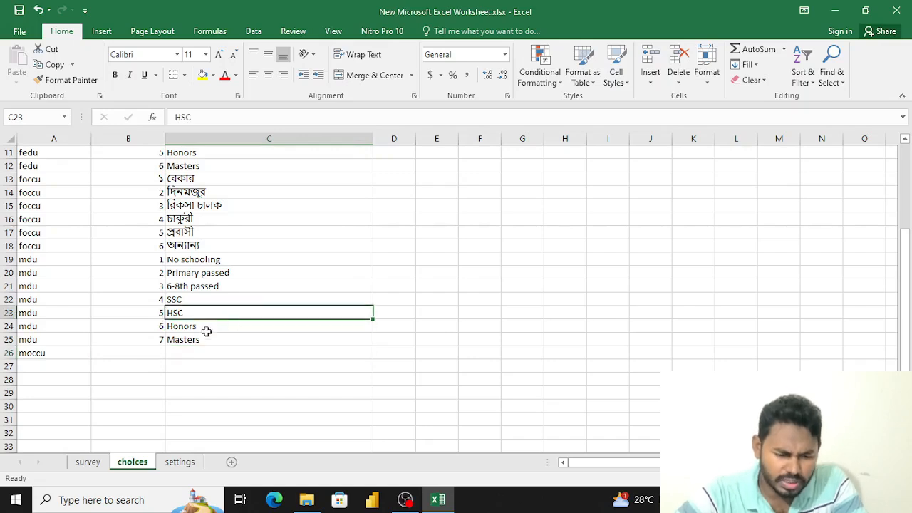
click(194, 350)
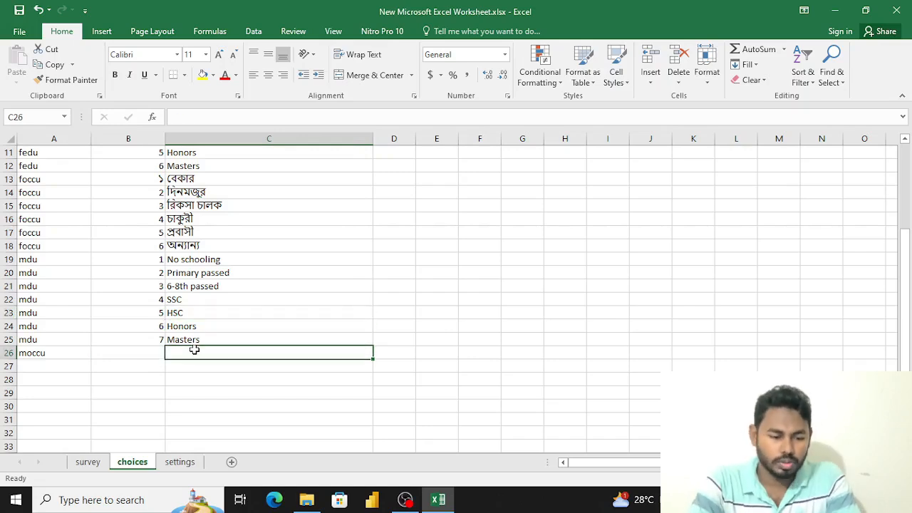
text(H)
key(BackSpace)
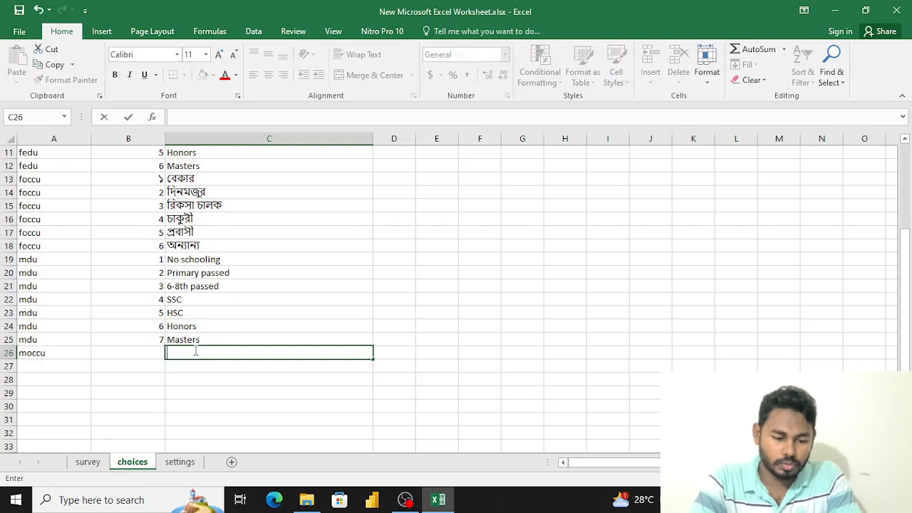
text(Housewife)
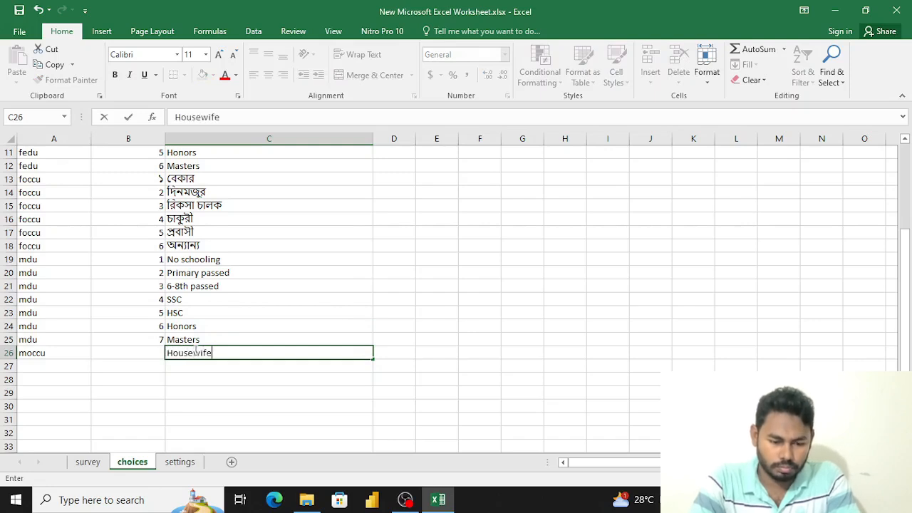
key(Return)
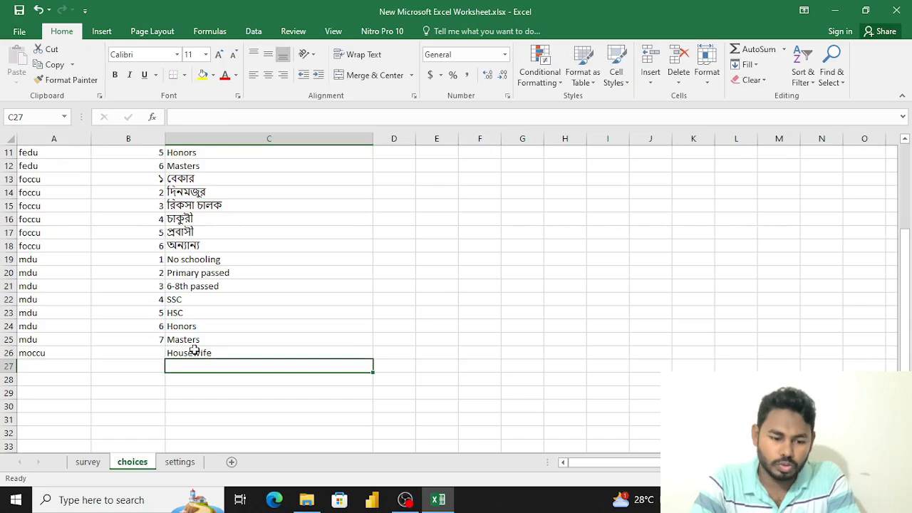
Enter the labels job, business and others in C27:C29 for the remaining mother's occupation choices
text(job)
key(Return)
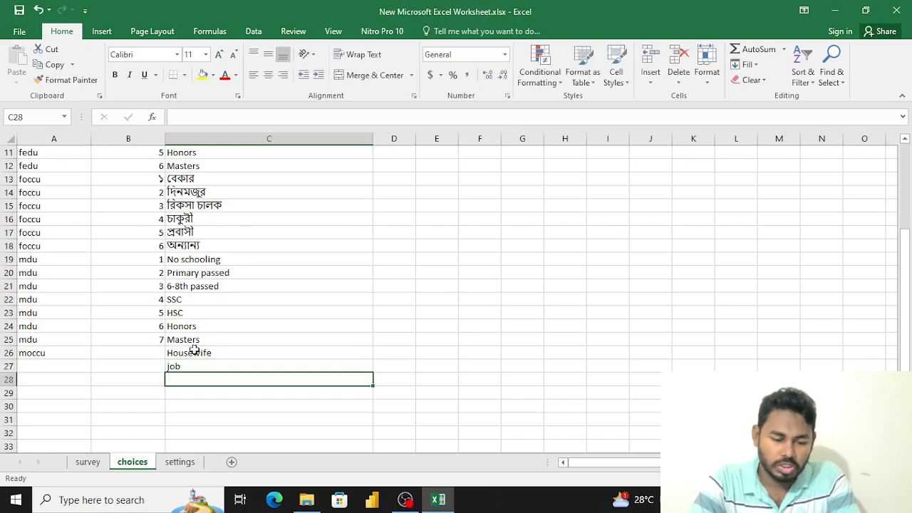
text(bus)
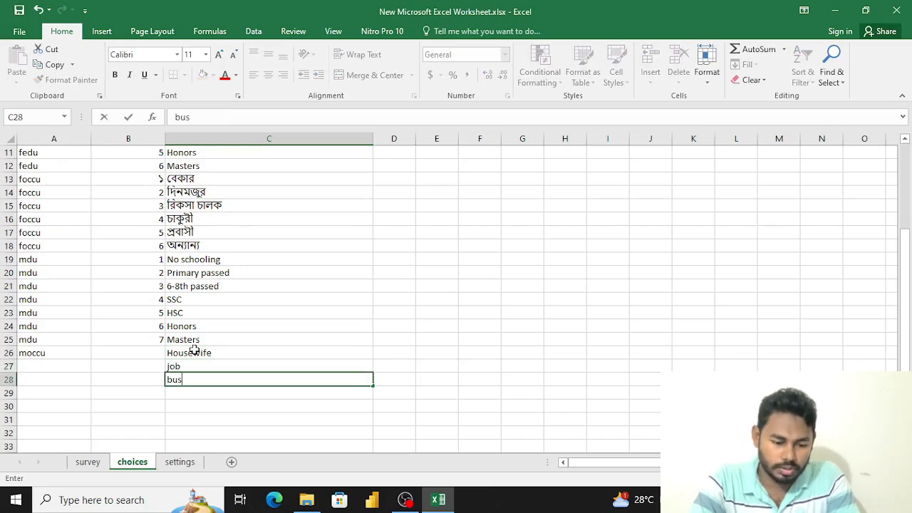
text(iness)
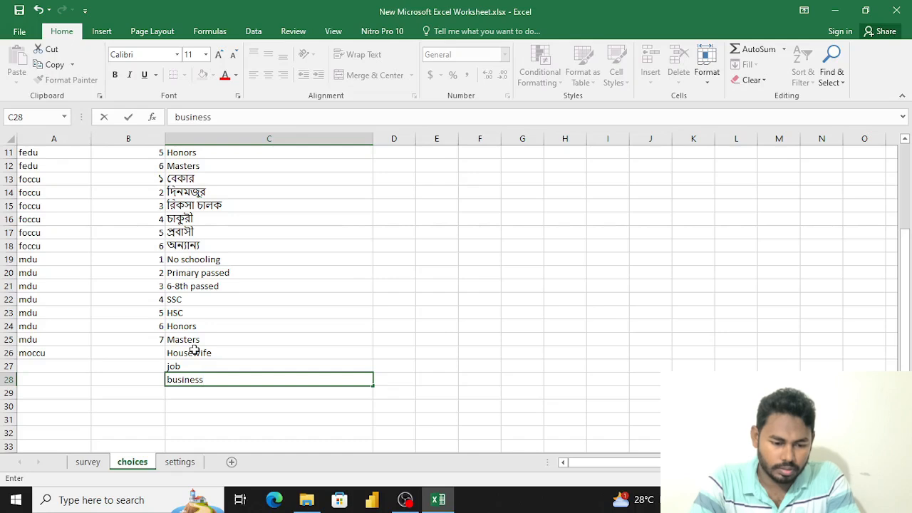
key(Return)
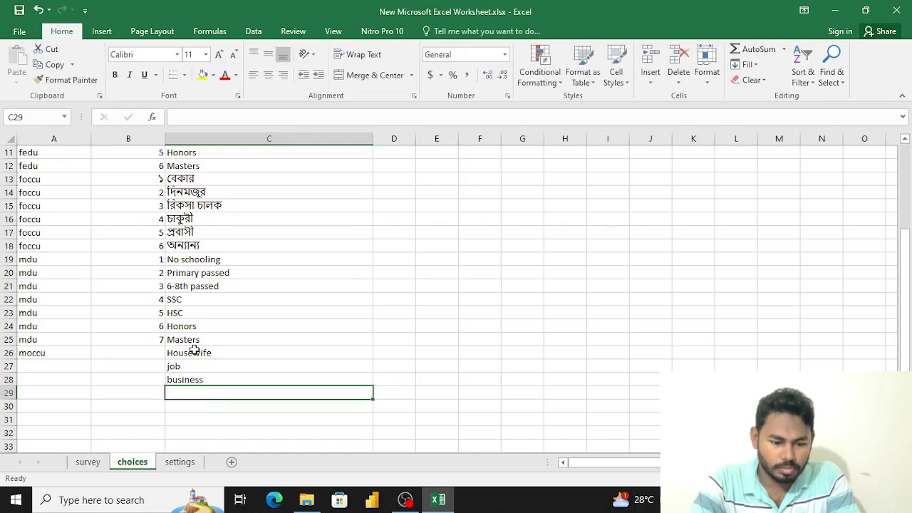
text(others)
key(Left)
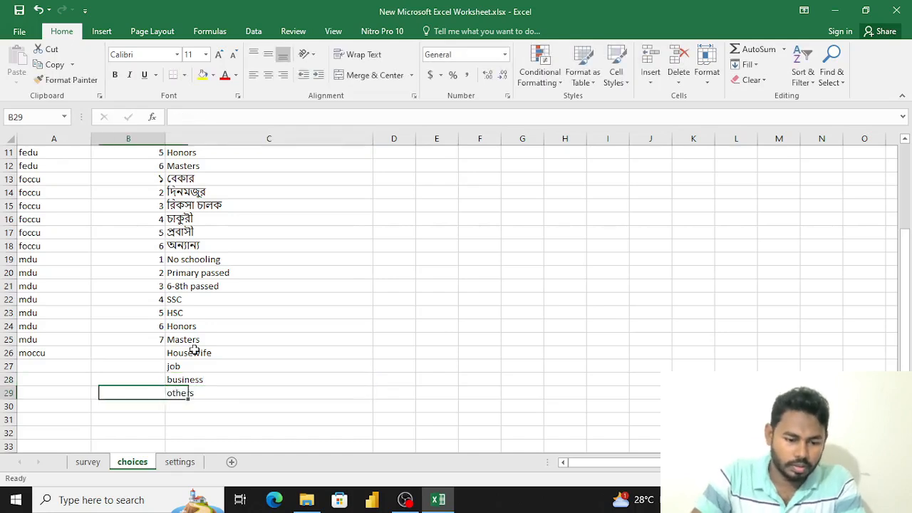
Number the four mother's occupation choices 1, 2, 3 and 4 in cells B26:B29
key(Up)
key(Up)
key(Up)
text(1)
key(Return)
text(2)
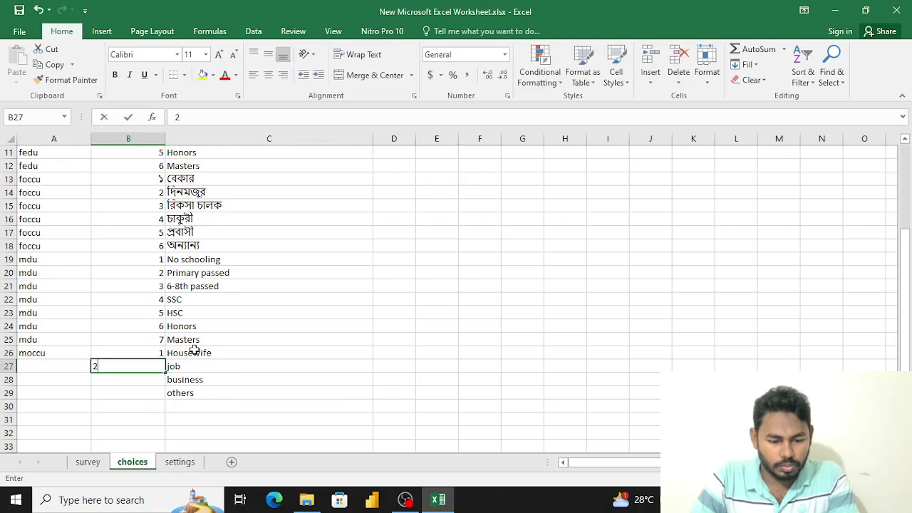
key(Return)
text(3)
key(Return)
text(4)
key(Left)
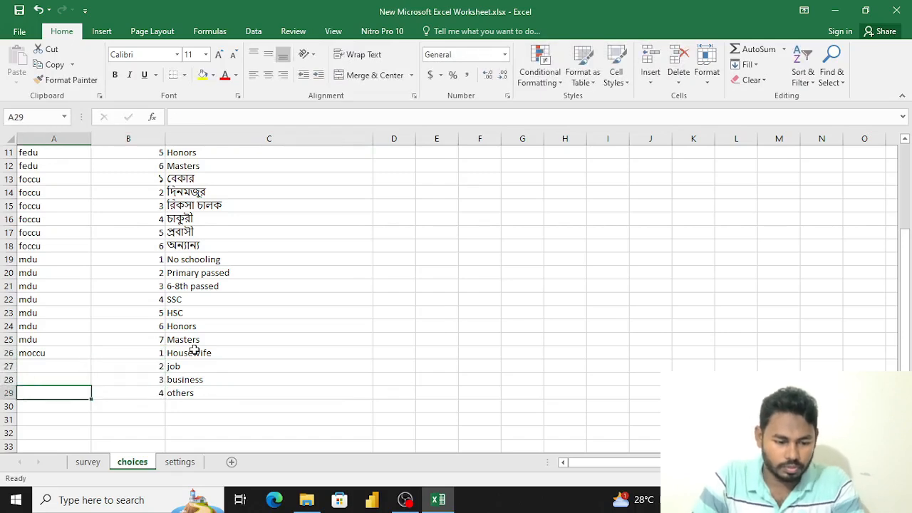
Copy the list name moccu from A26 into A27:A29 for the other mother's occupation choices
key(Up)
key(Up)
key(Up)
key(ctrl+c)
key(Down)
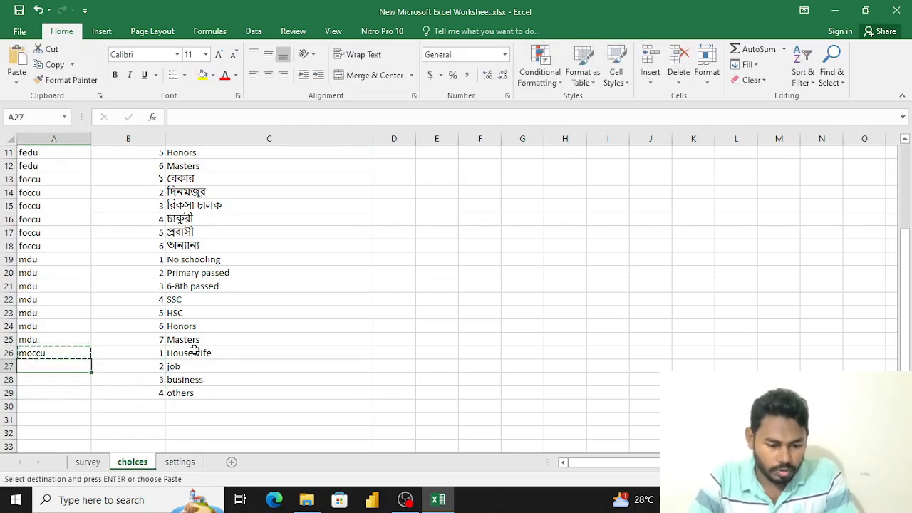
key(shift+Down)
key(shift+Down)
key(ctrl+v)
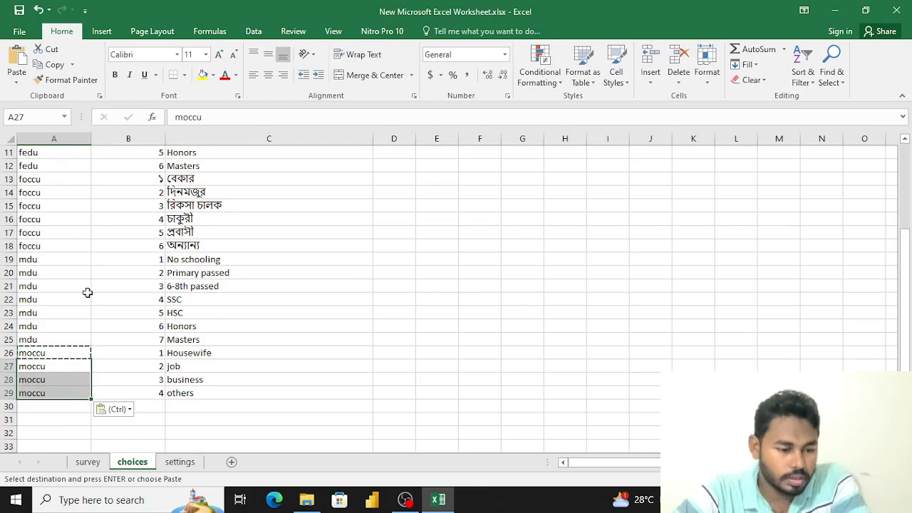
Enter select_one as the gender question's type in A5 of the survey sheet and widen column A to fit it
scroll(87, 293, up, 4)
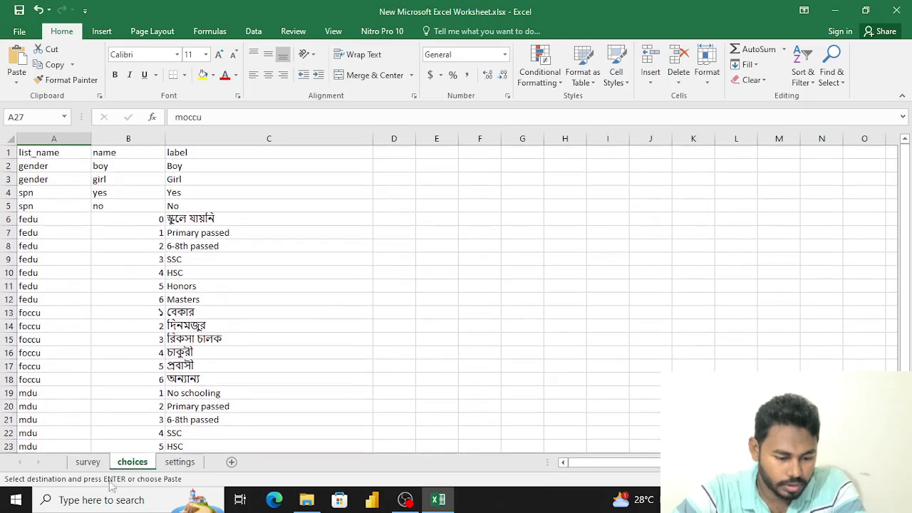
click(87, 462)
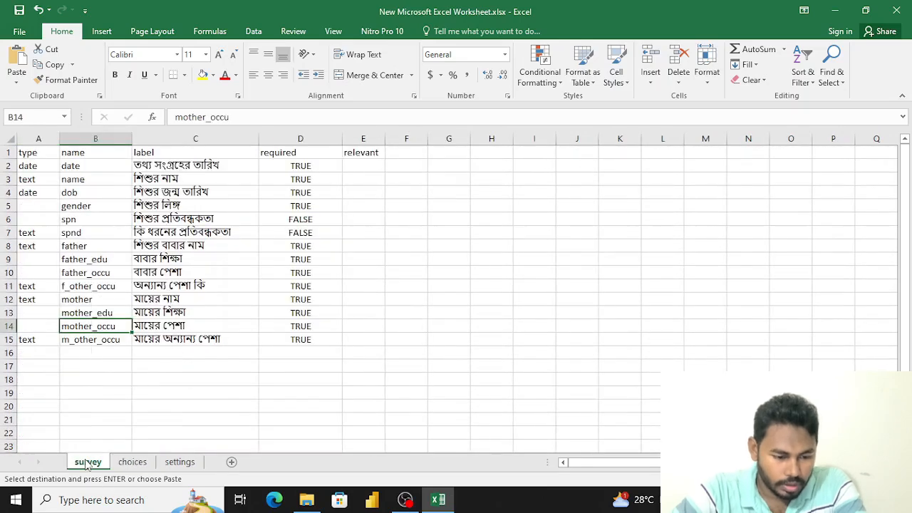
click(49, 207)
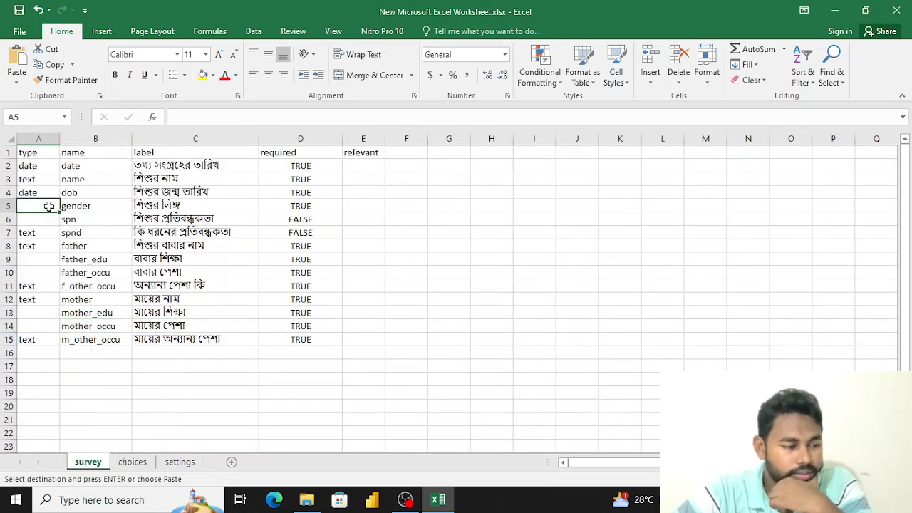
text(select)
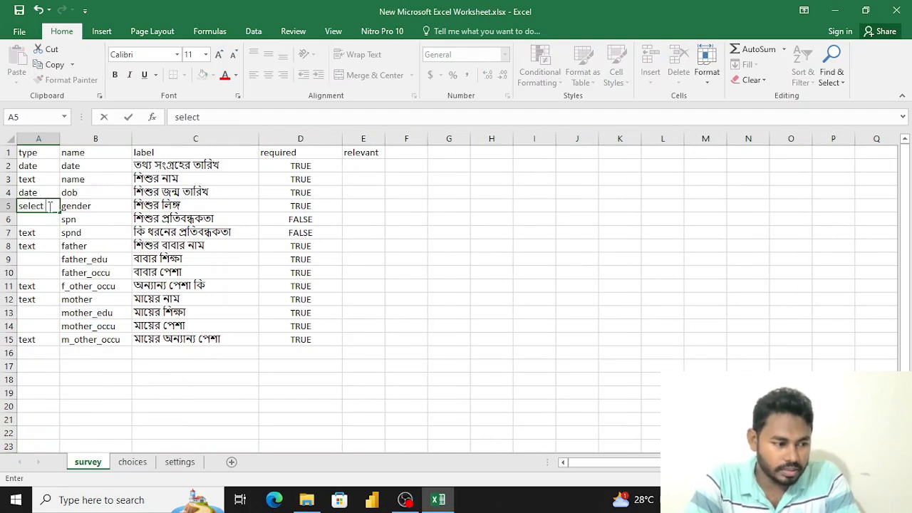
text(_one)
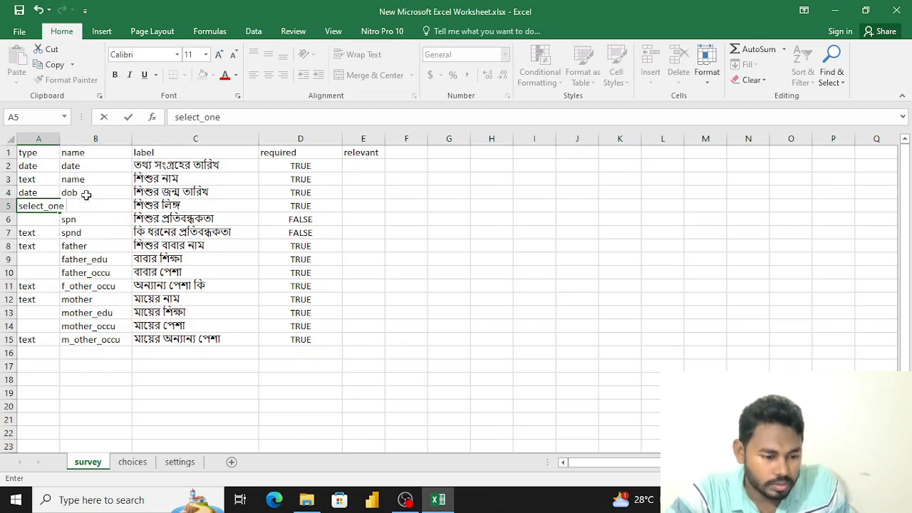
drag(86, 193, 96, 140)
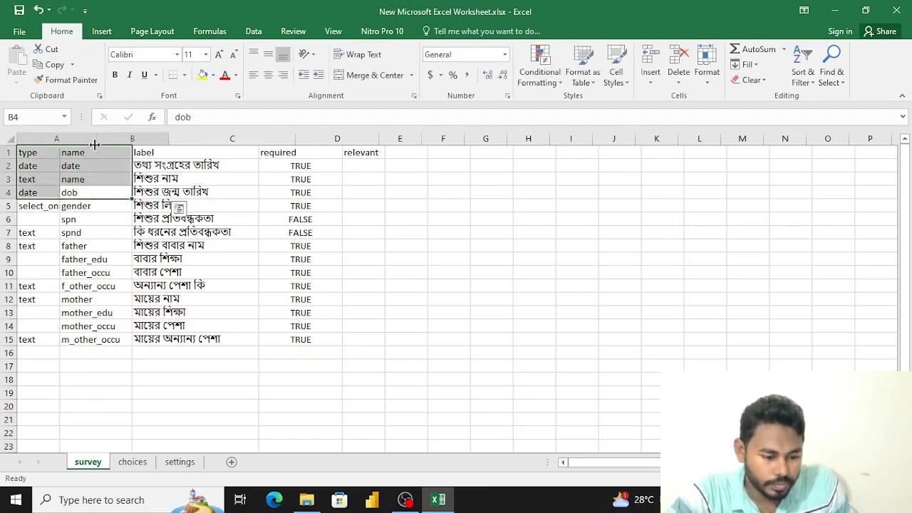
Check the gender list name on the choices sheet and complete A5 of the survey sheet as select_one gender
click(133, 462)
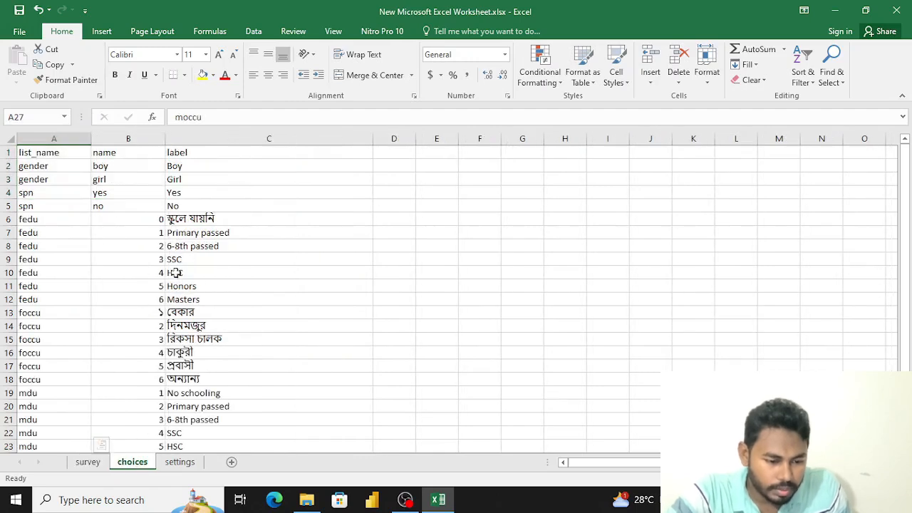
click(55, 167)
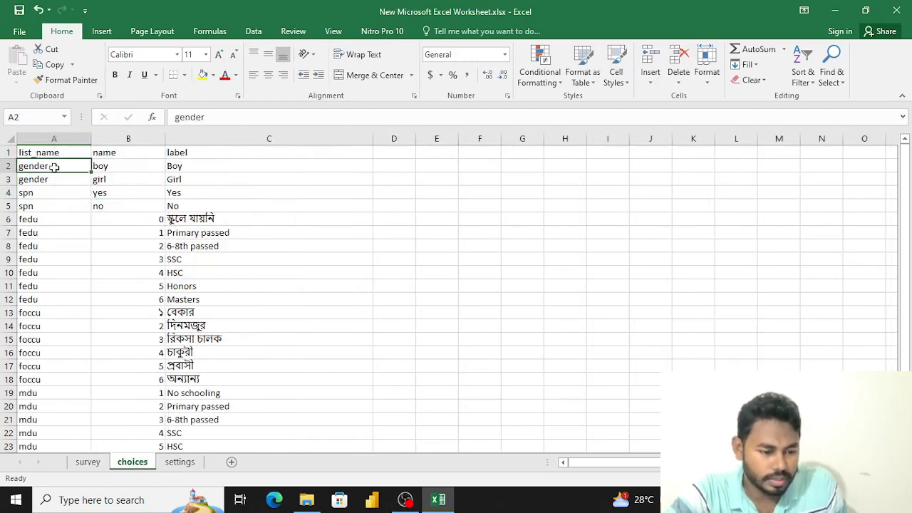
click(90, 463)
click(73, 206)
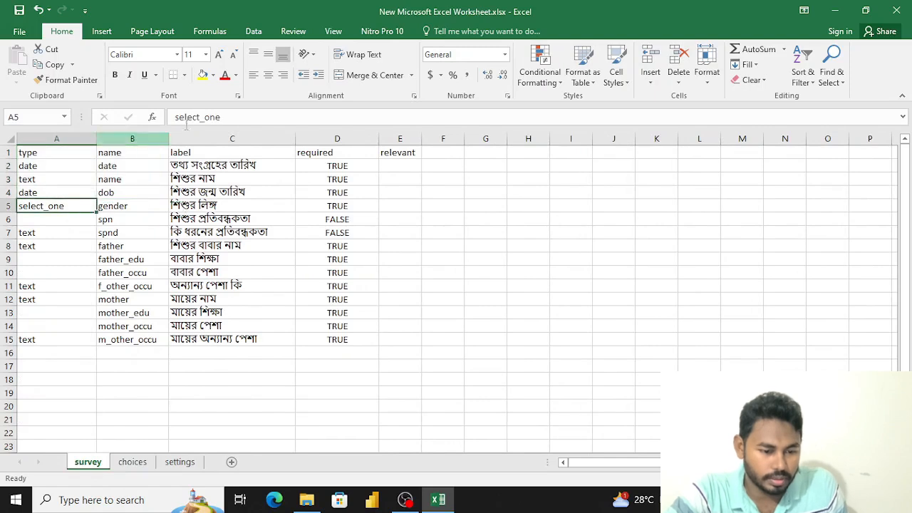
click(254, 116)
text(ge)
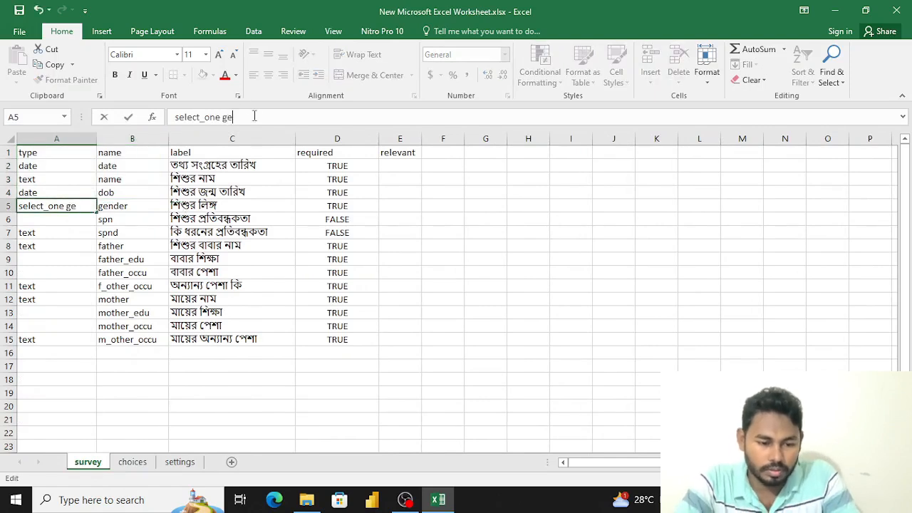
text(nder)
key(Return)
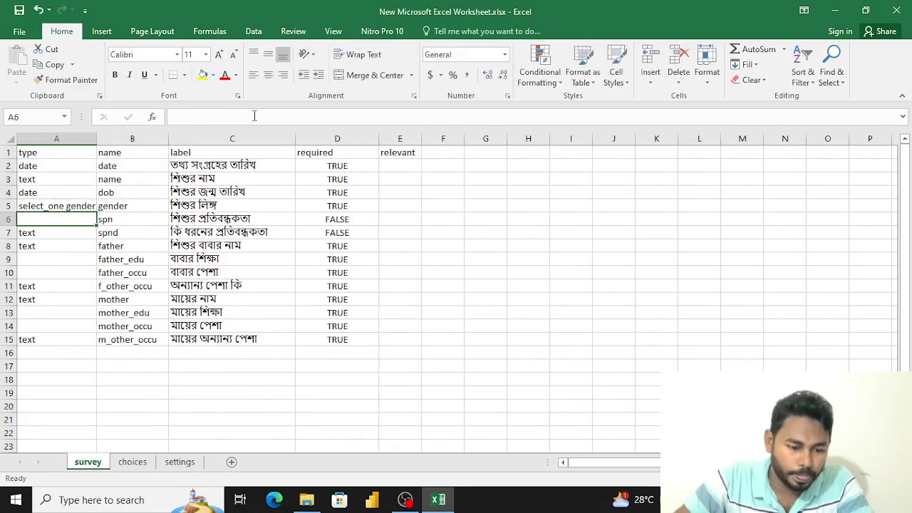
Check the list name spn on the choices sheet and enter select_one spn as the spn question's type in A6 of the survey sheet
click(133, 464)
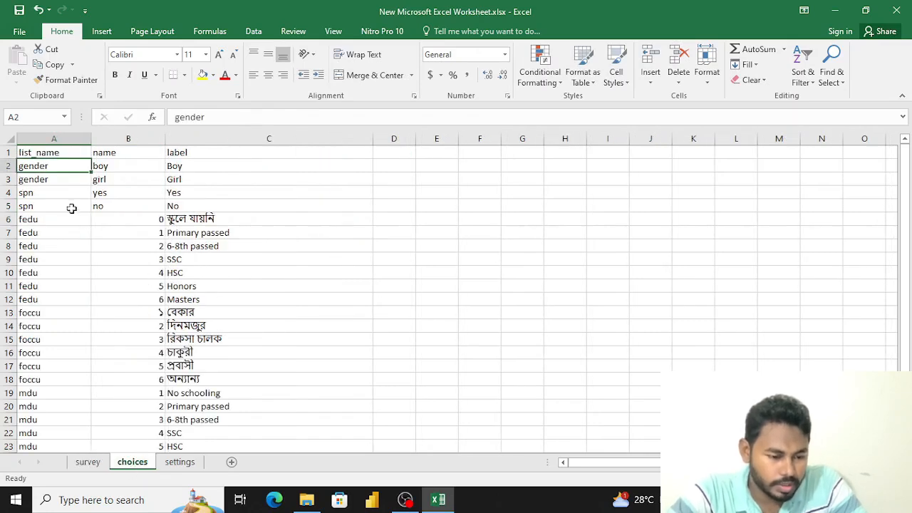
click(46, 193)
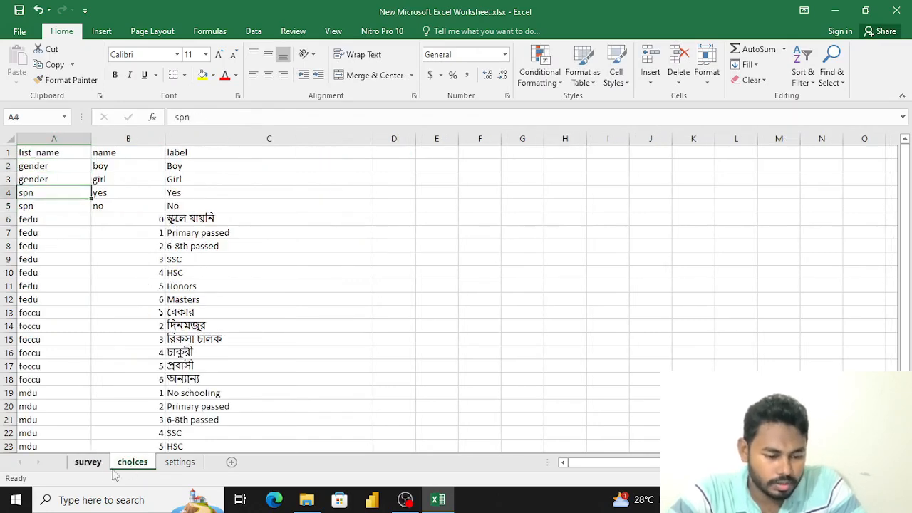
click(87, 466)
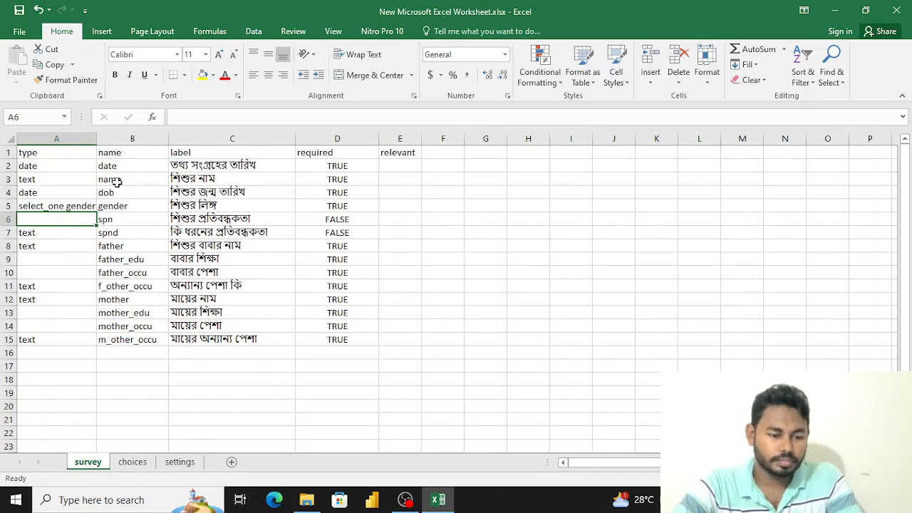
text(se)
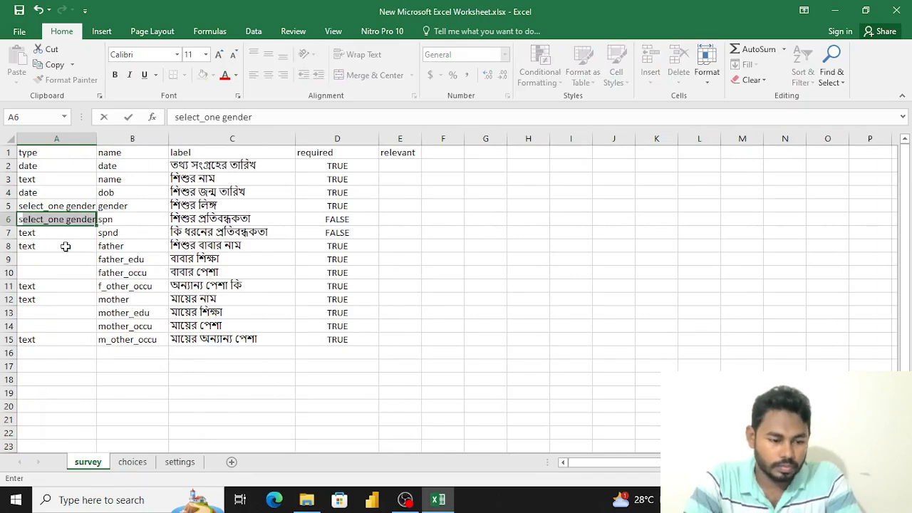
text(lect_)
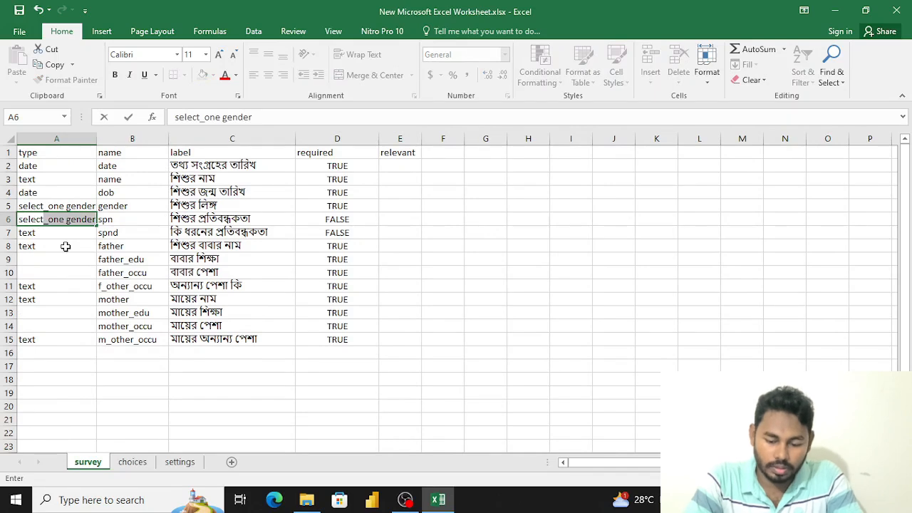
text(one )
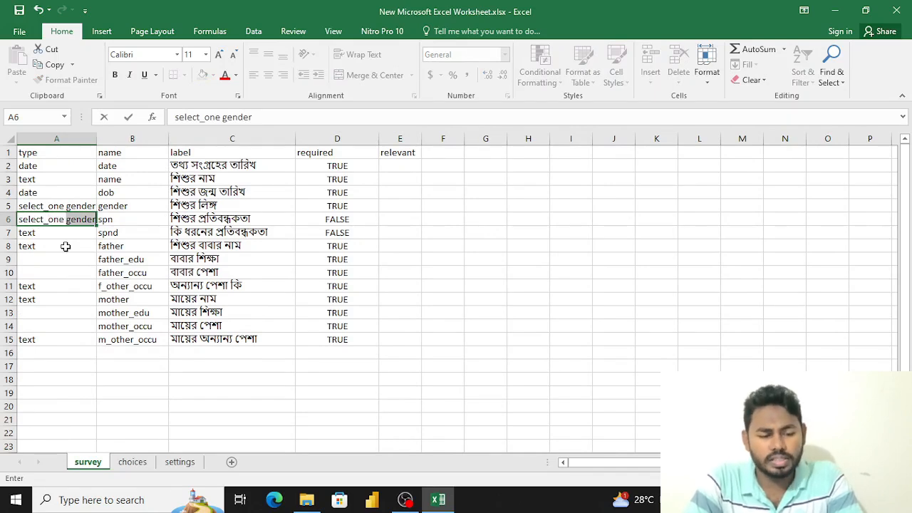
text(spn)
key(Return)
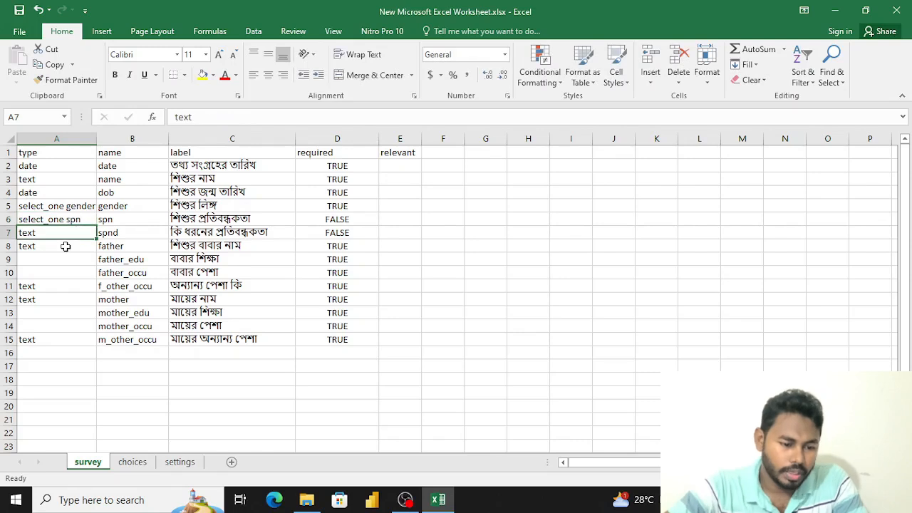
Check the father's education list name on the choices sheet and enter select_one fedu as the father_edu question's type in A9 of the survey sheet
click(67, 219)
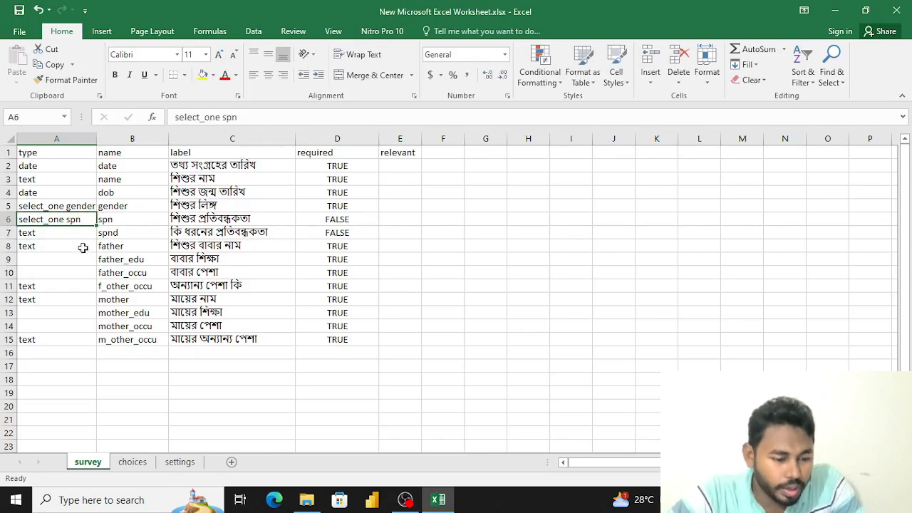
click(131, 465)
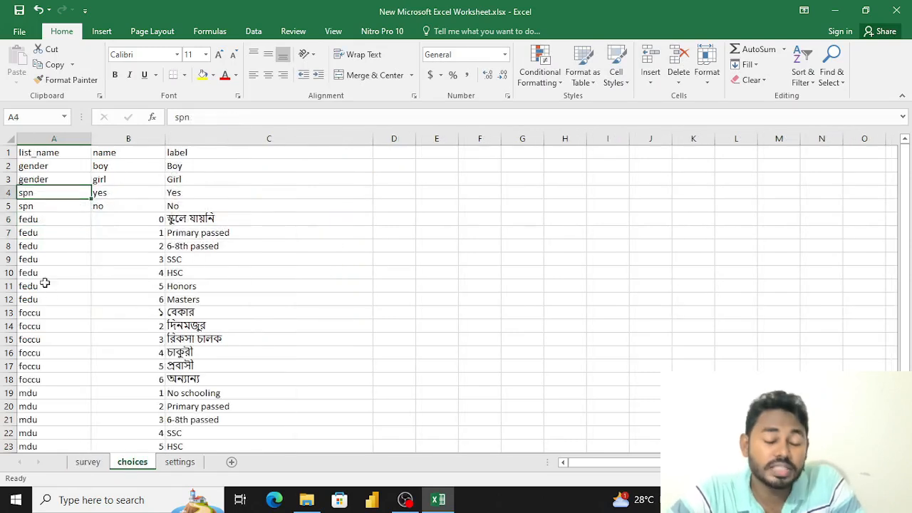
click(85, 467)
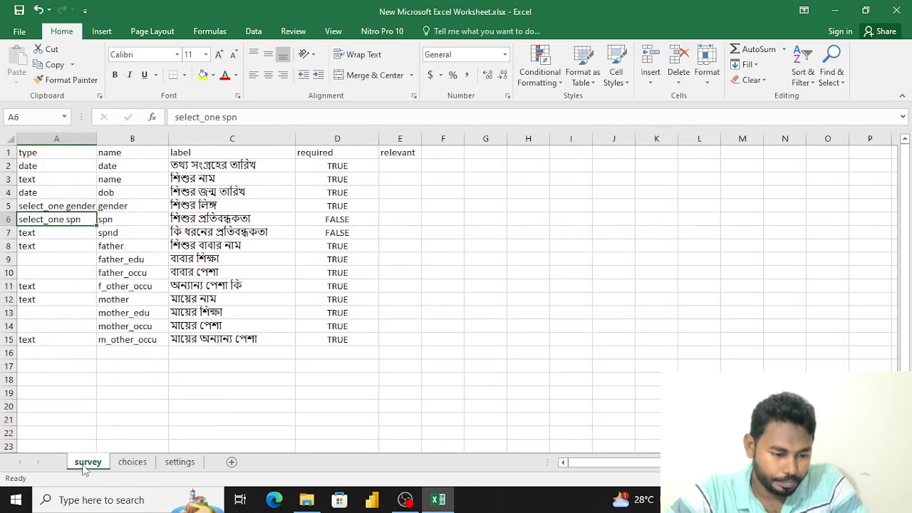
click(55, 261)
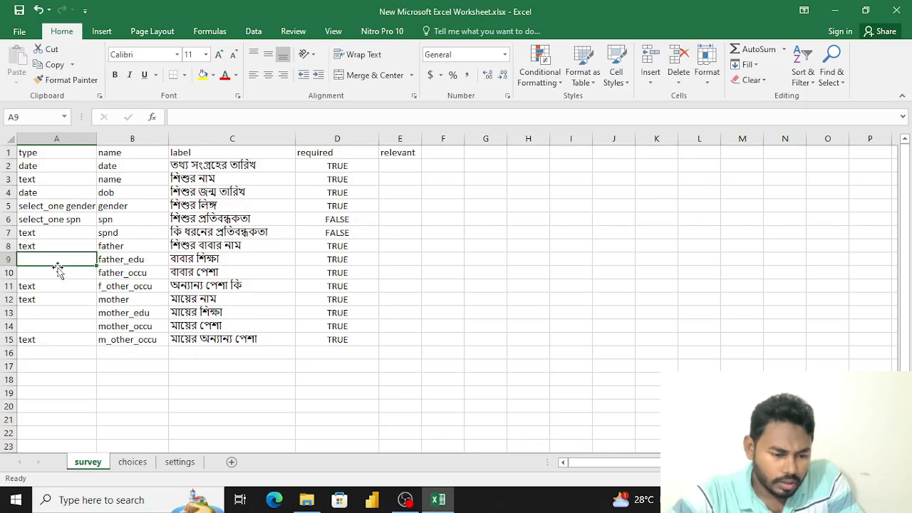
click(134, 463)
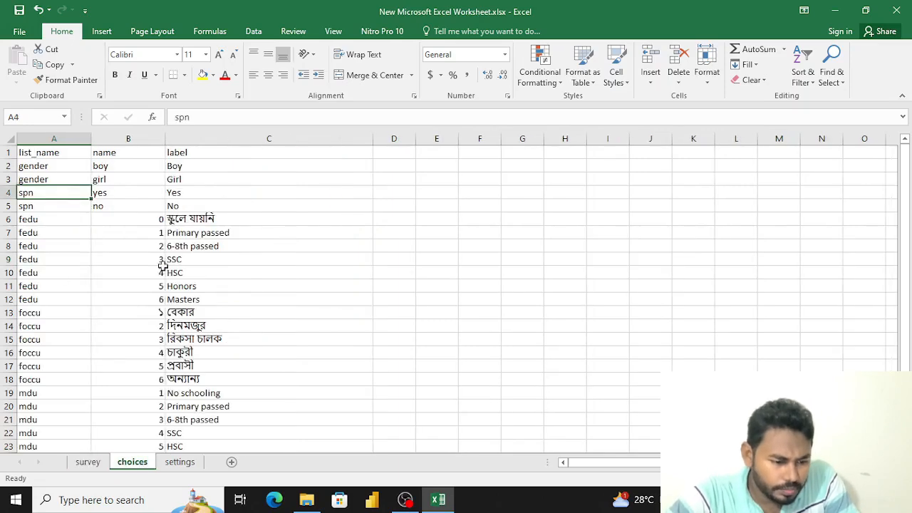
click(96, 463)
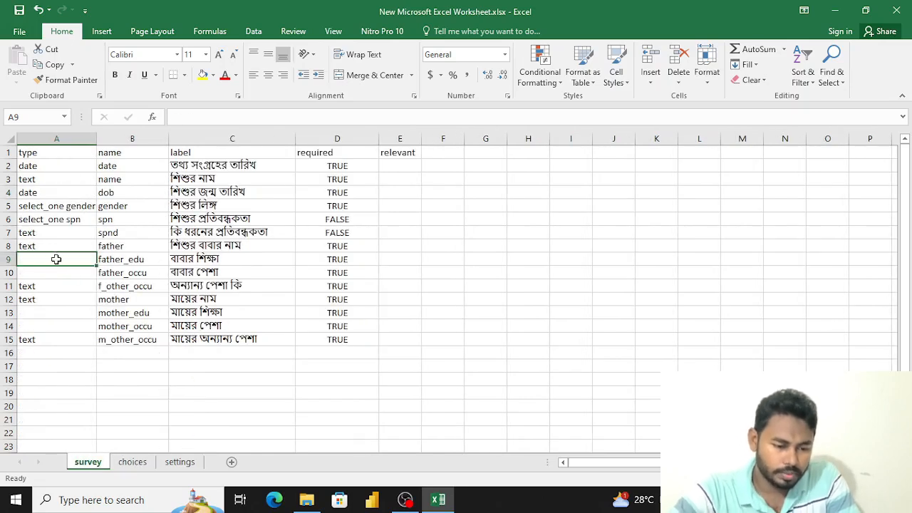
text(select)
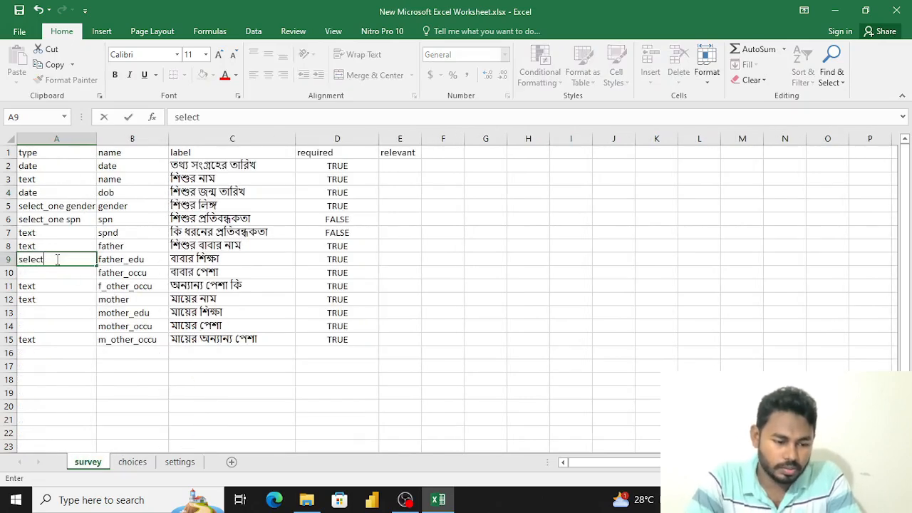
text( on)
key(BackSpace)
key(BackSpace)
key(BackSpace)
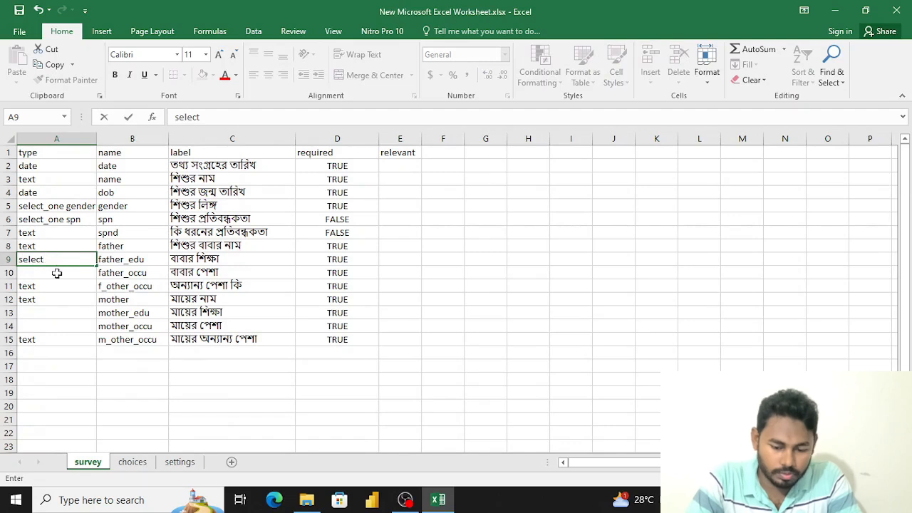
text(_)
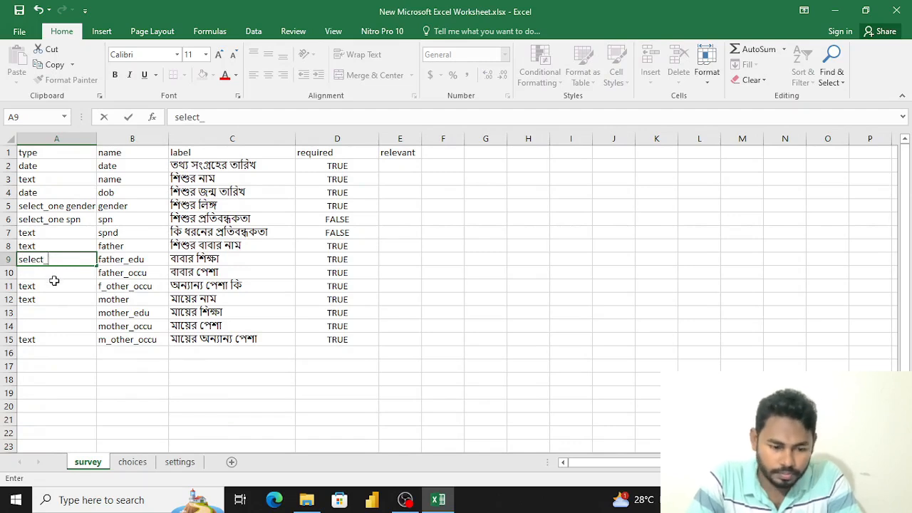
text(one)
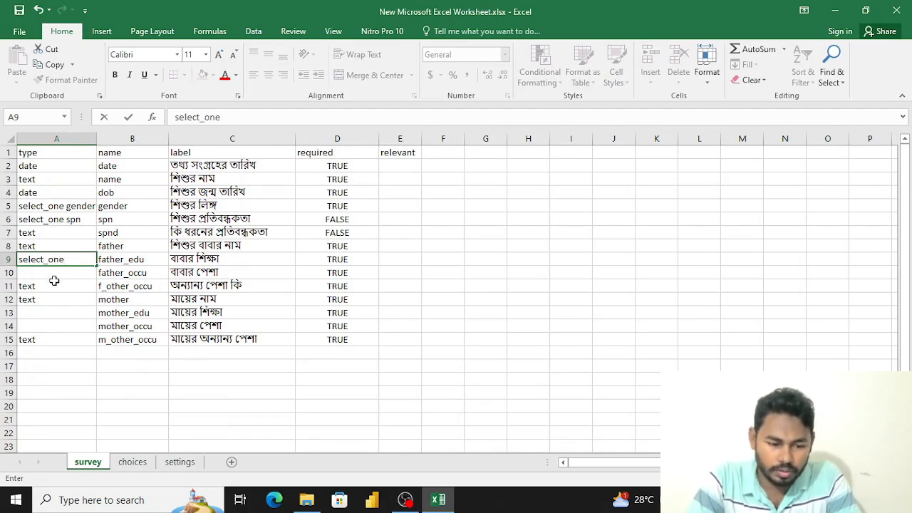
text( fedu)
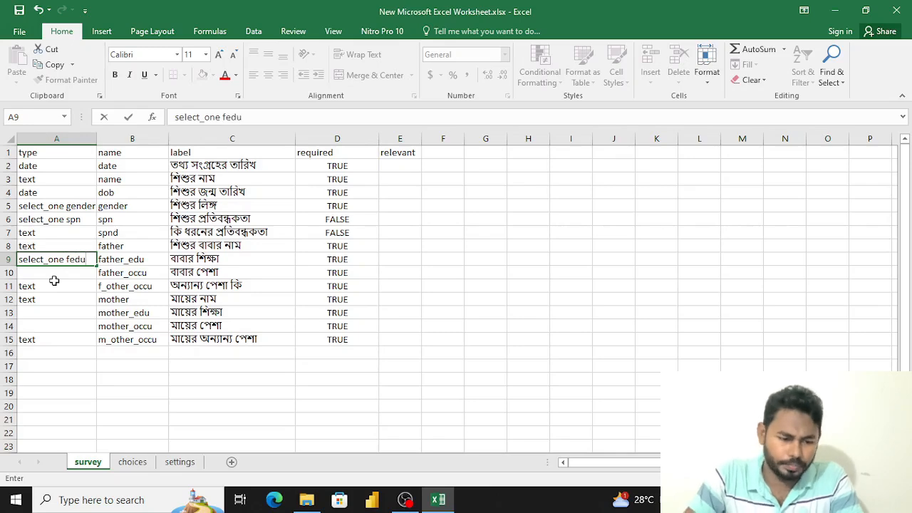
key(Return)
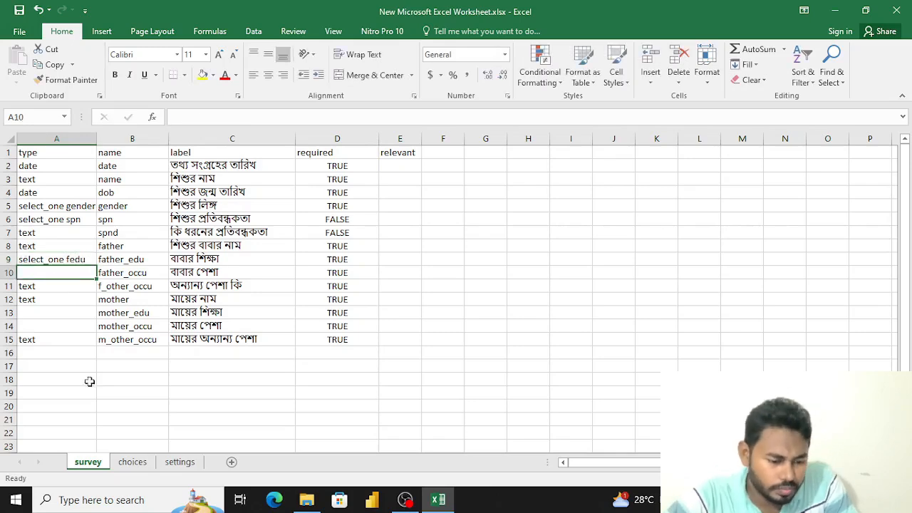
Check the father's occupation list name on the choices sheet and enter select_one foccu as the father_occu question's type in A10 of the survey sheet
click(131, 463)
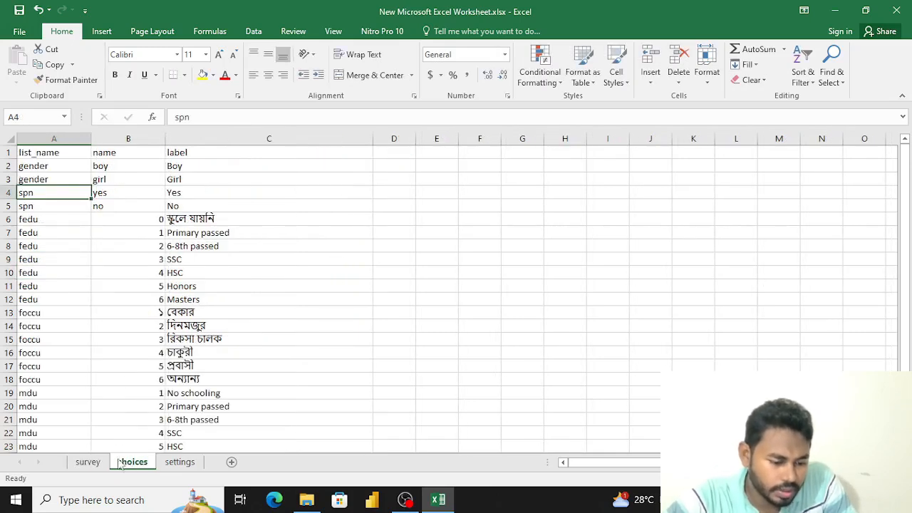
click(91, 461)
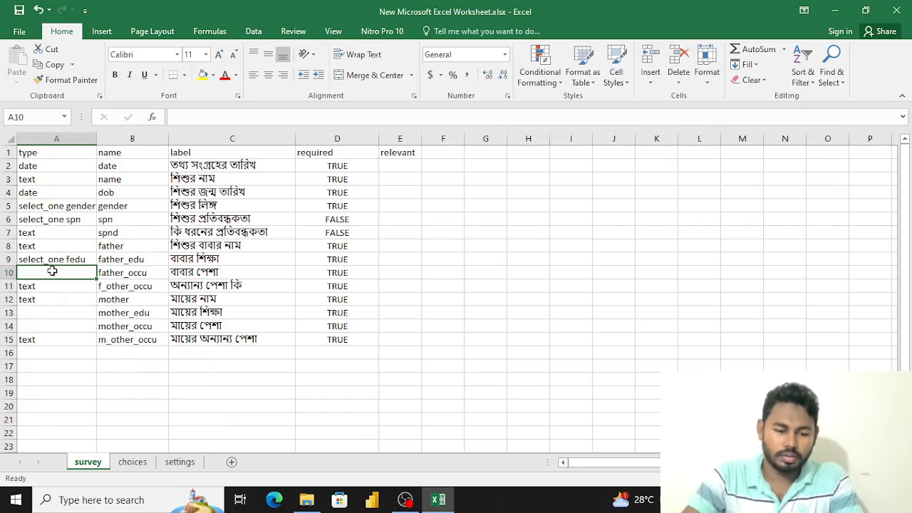
click(125, 463)
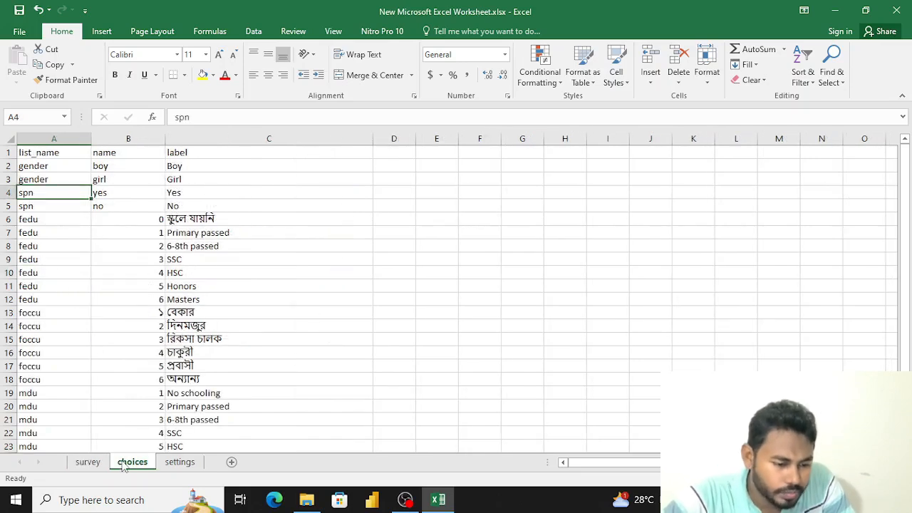
click(55, 325)
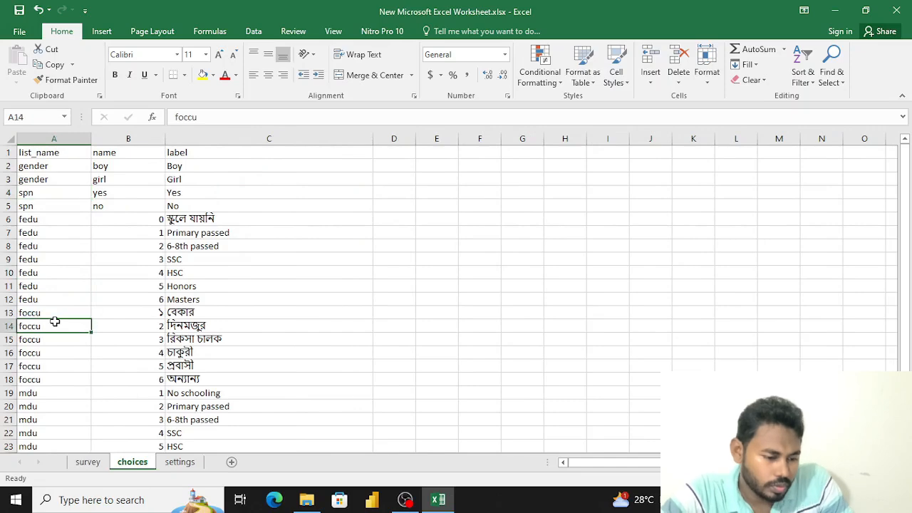
click(85, 463)
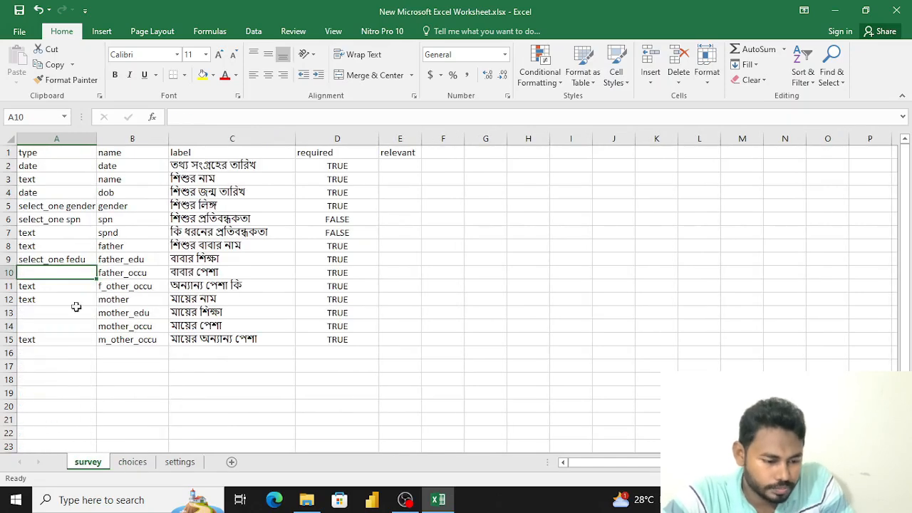
text(selec)
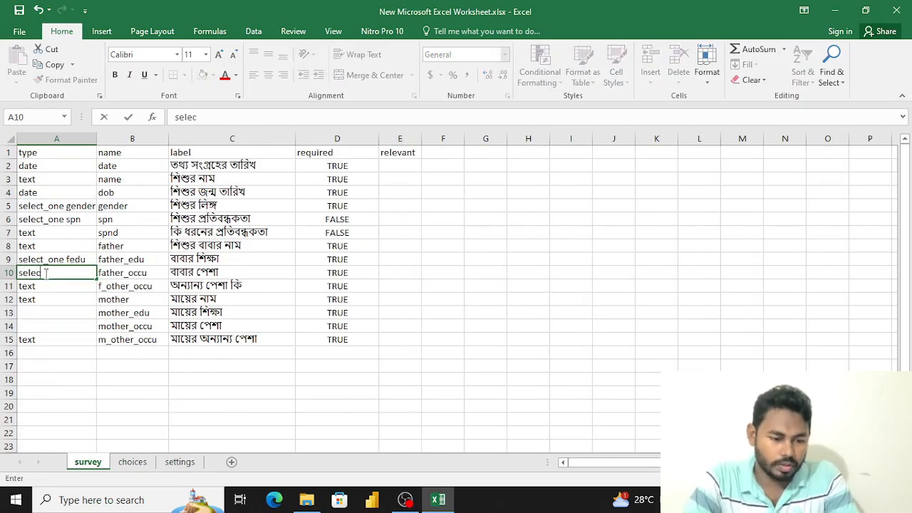
text(t_one)
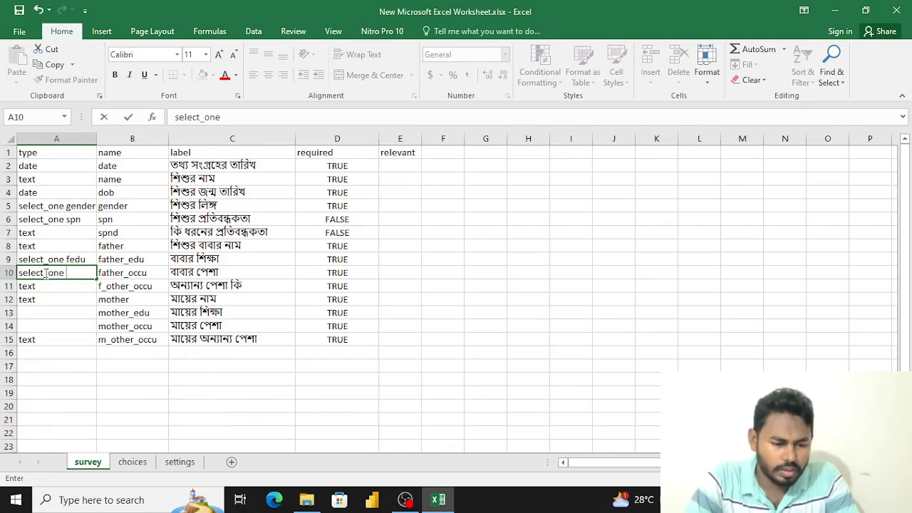
text( f)
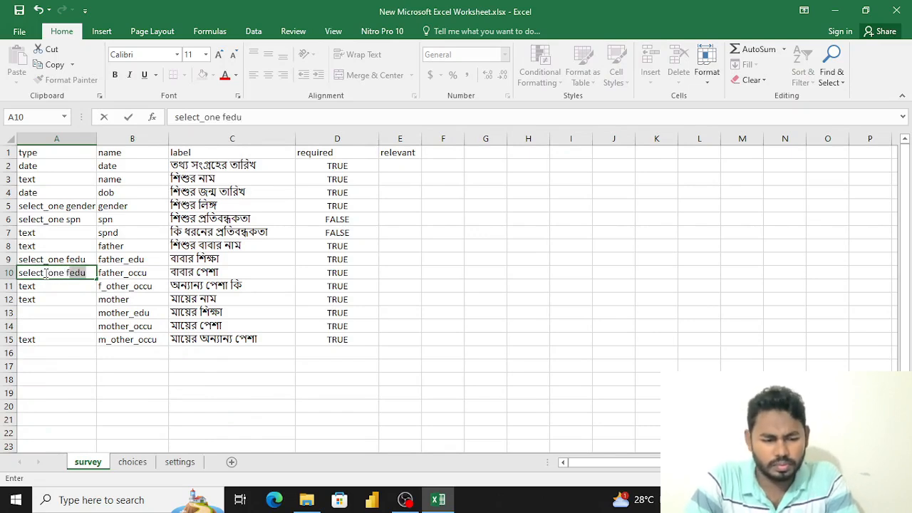
text(occu)
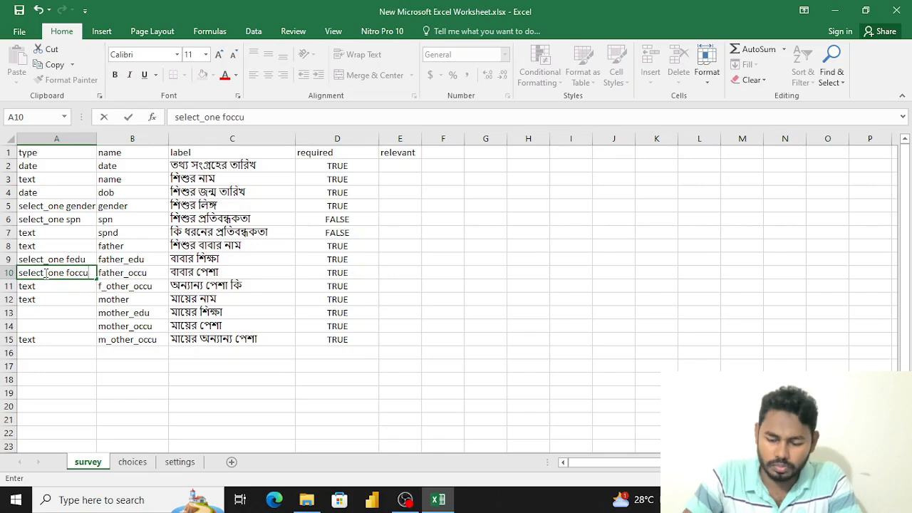
key(Return)
Check the mother's education list name on the choices sheet and enter select_one me as the mother_edu question's type in A13 of the survey sheet
key(Down)
key(Down)
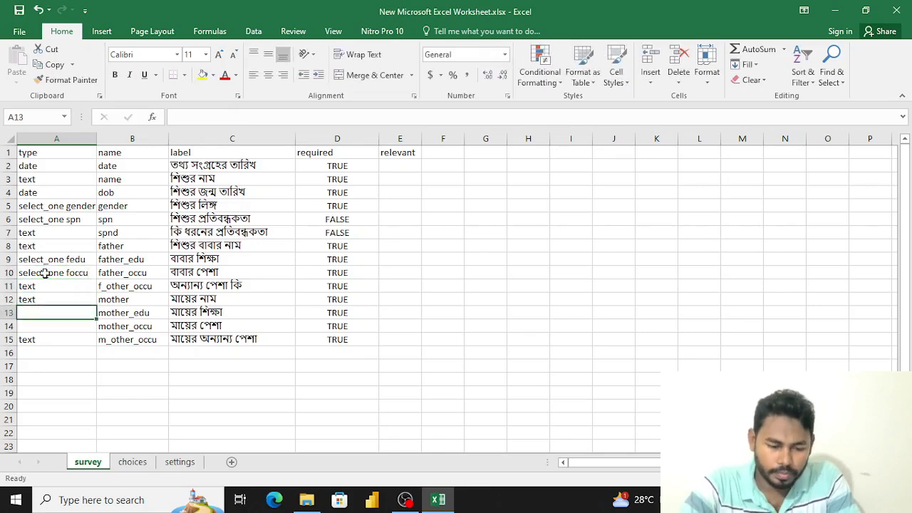
click(139, 467)
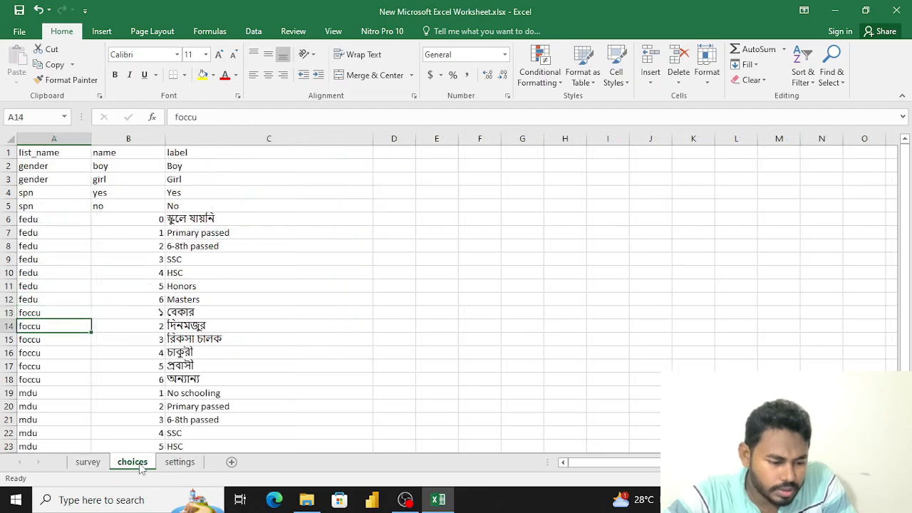
click(53, 405)
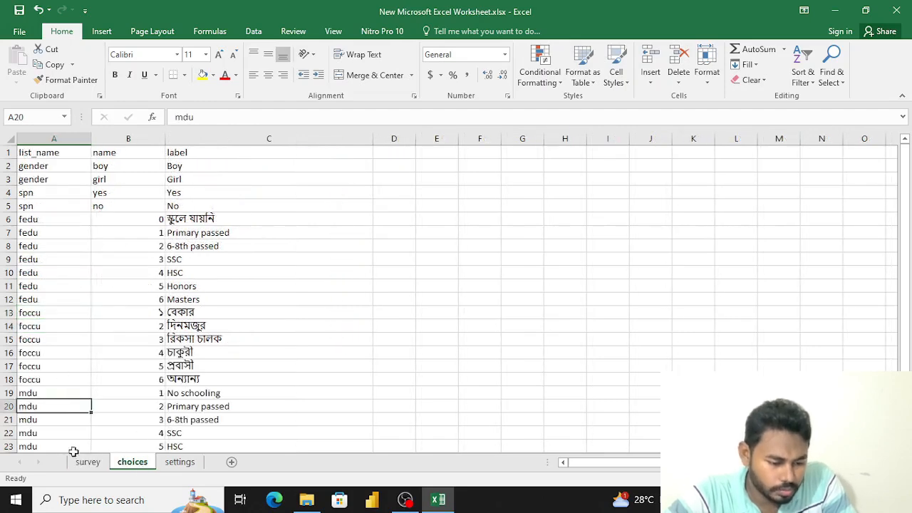
click(85, 462)
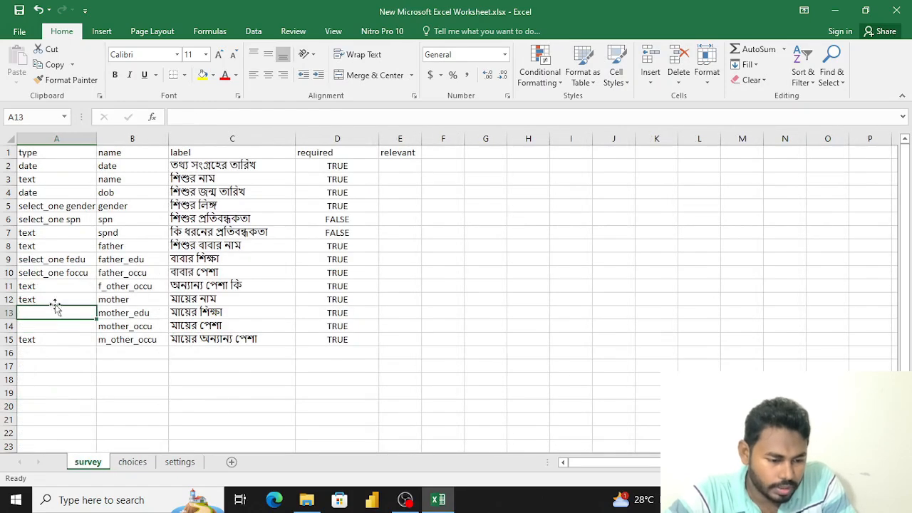
text(se)
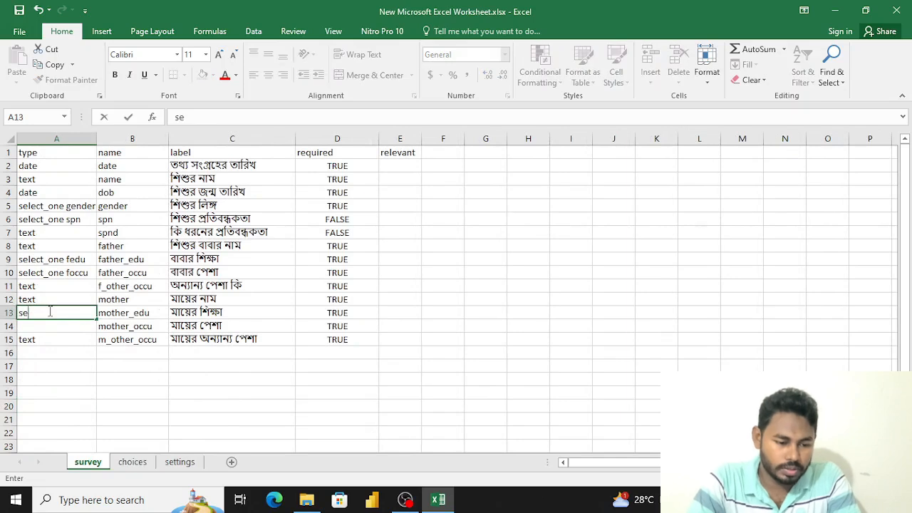
text(lect_)
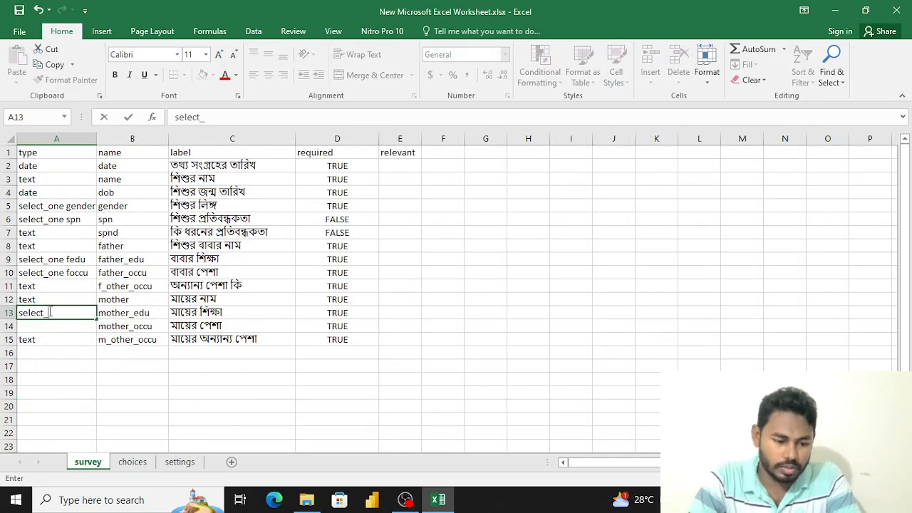
text(one)
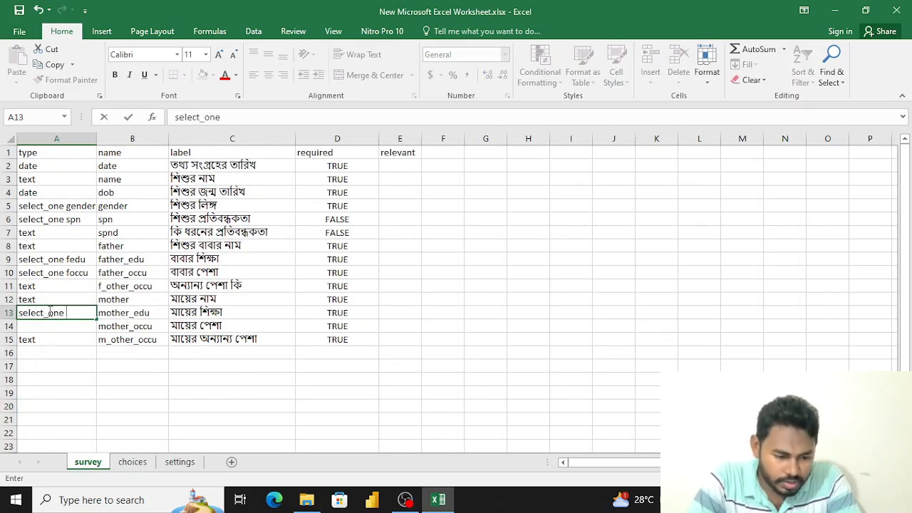
text( md)
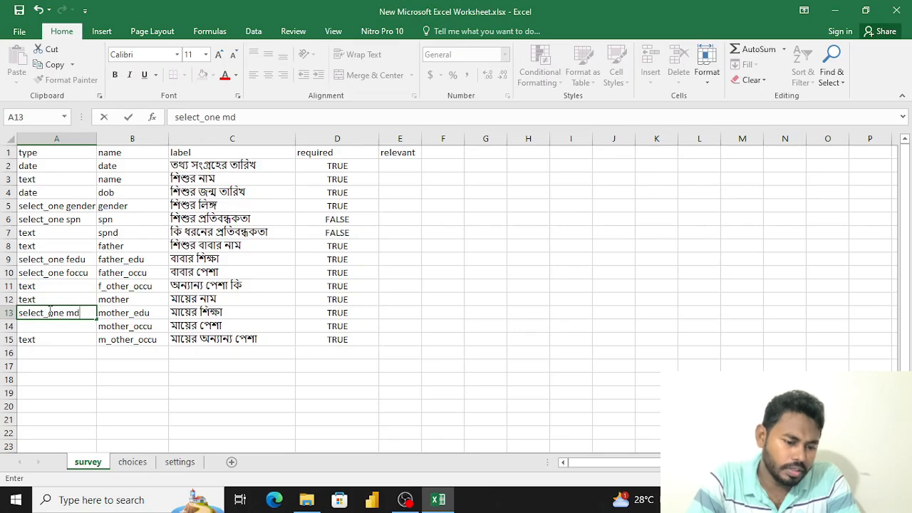
key(BackSpace)
text(e)
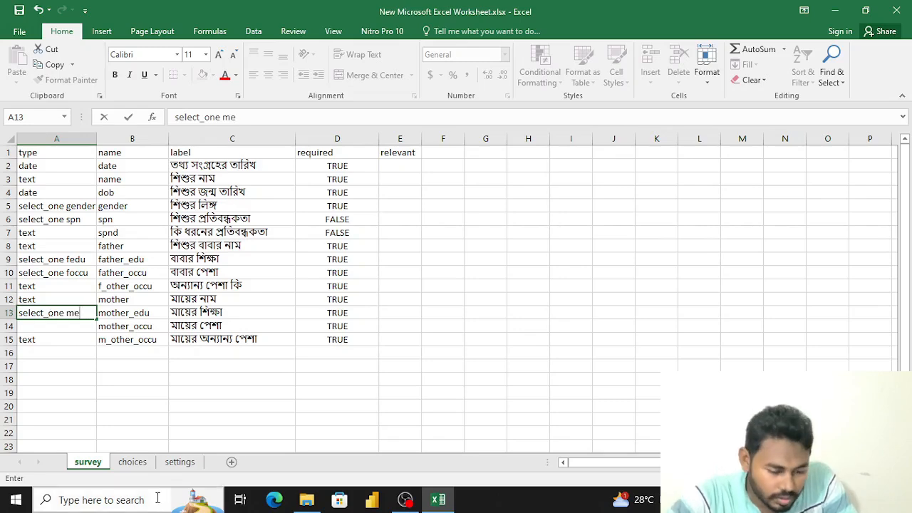
Recheck the mother's education list name on the choices sheet and correct A13 of the survey sheet to select_one mdu
click(132, 463)
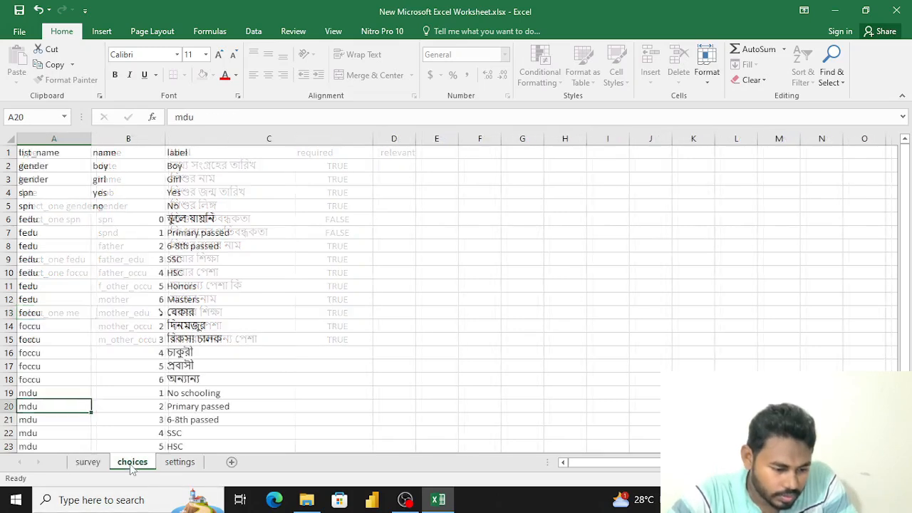
click(84, 464)
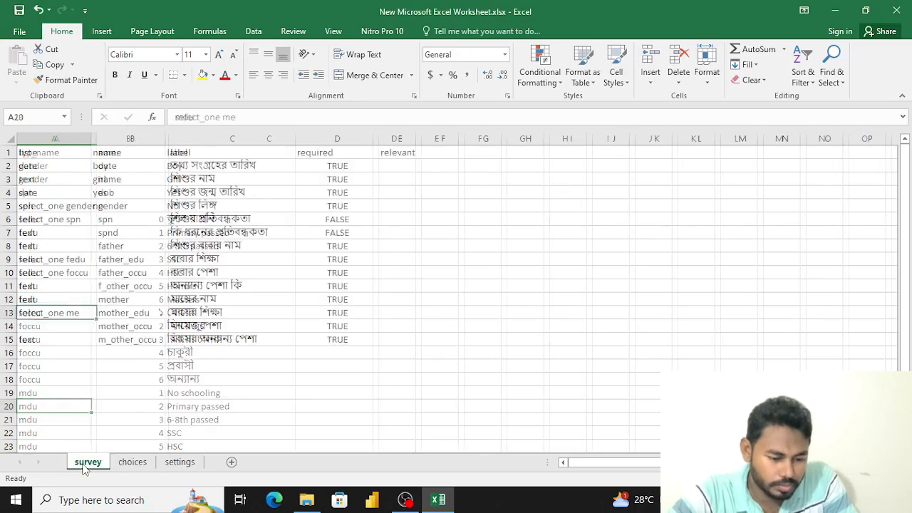
click(256, 115)
key(BackSpace)
text(d)
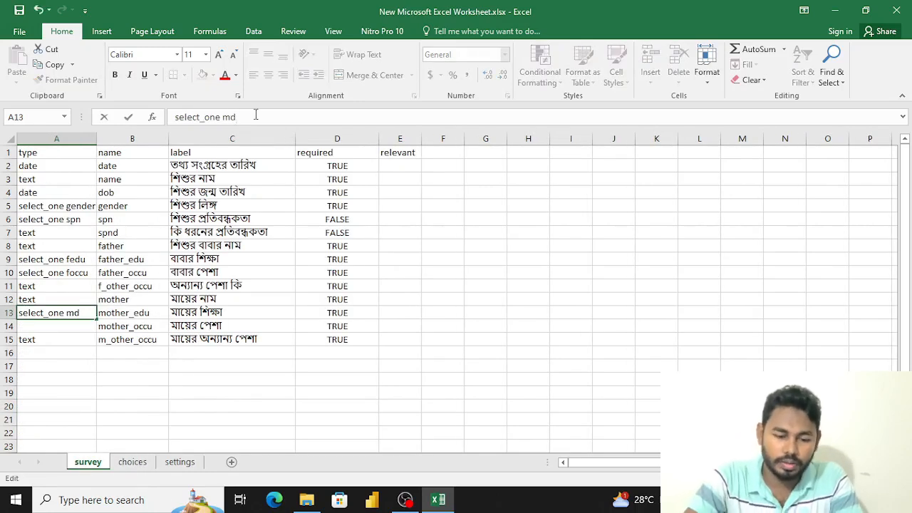
text(u)
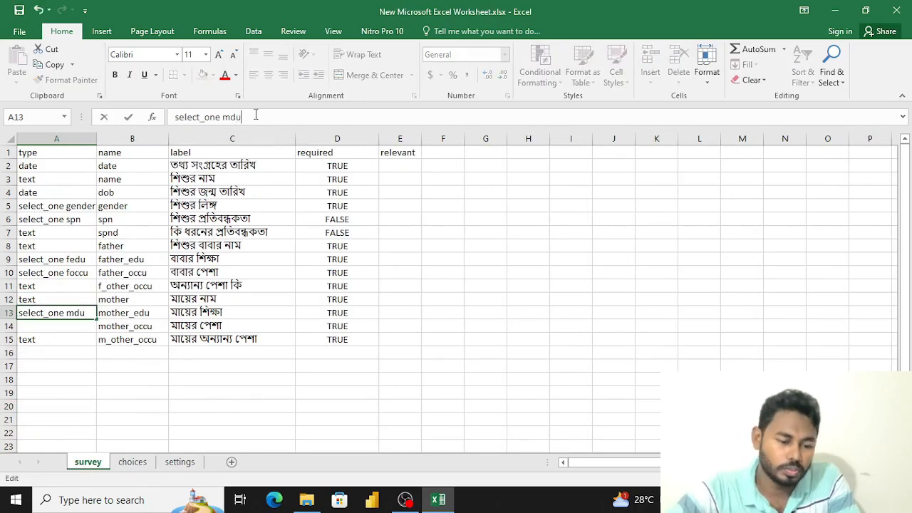
click(38, 325)
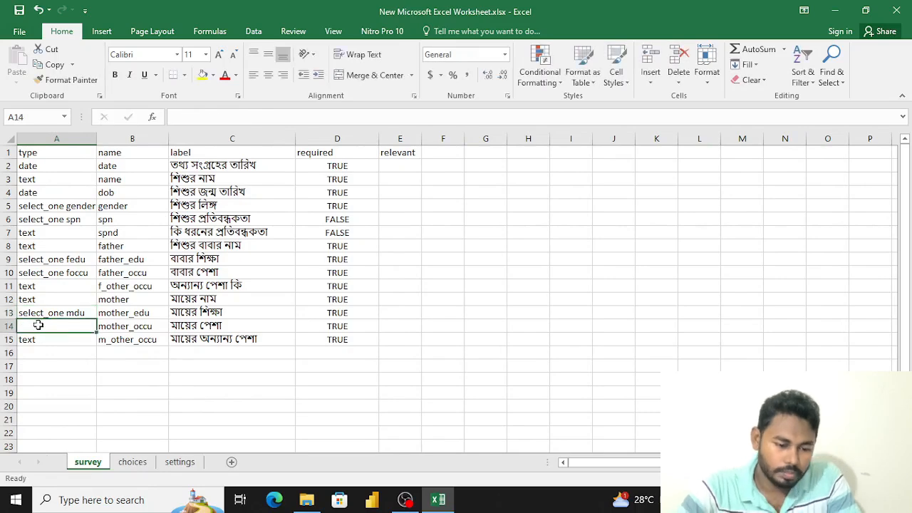
Check the mother's occupation list name on the choices sheet and enter select_one moccu as the mother_occu question's type in A14 of the survey sheet
click(132, 462)
scroll(82, 405, down, 3)
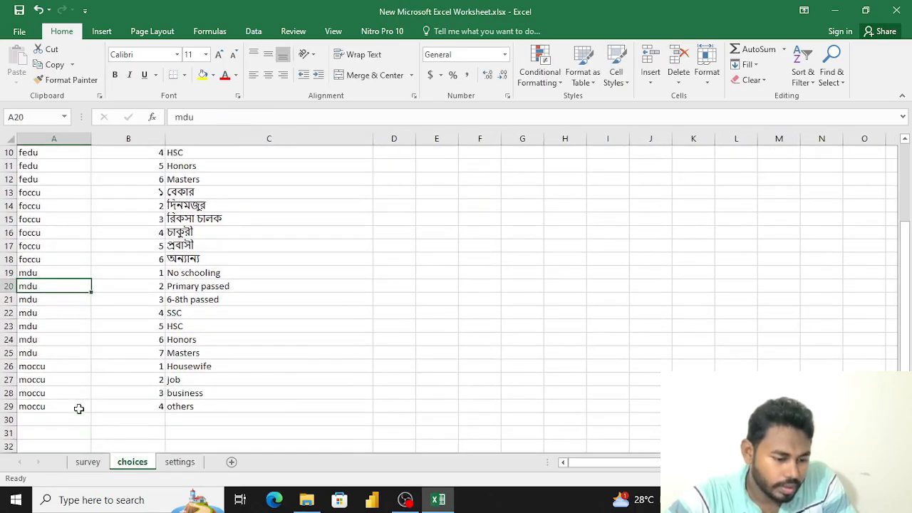
click(88, 461)
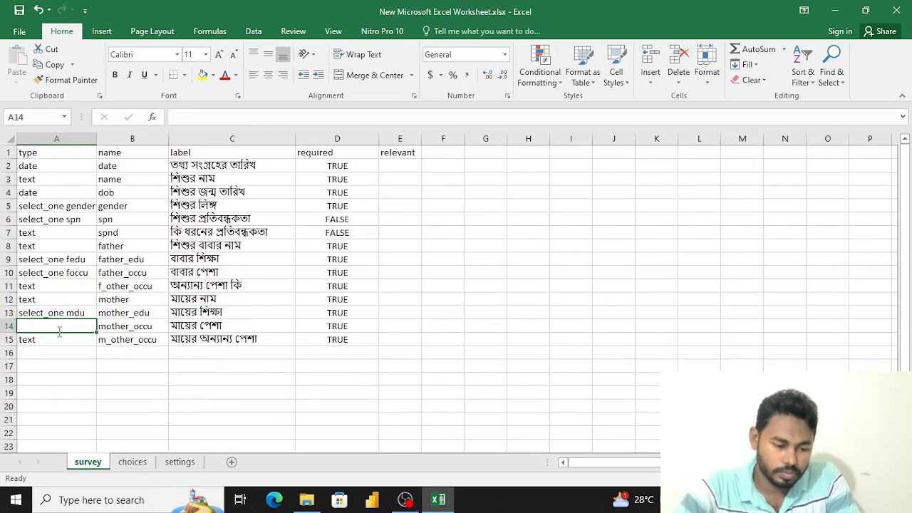
text(select)
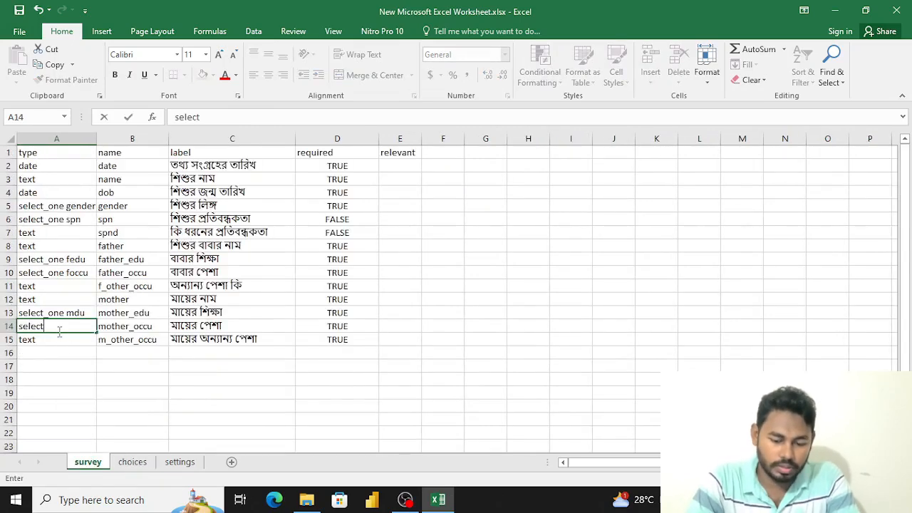
text(_one)
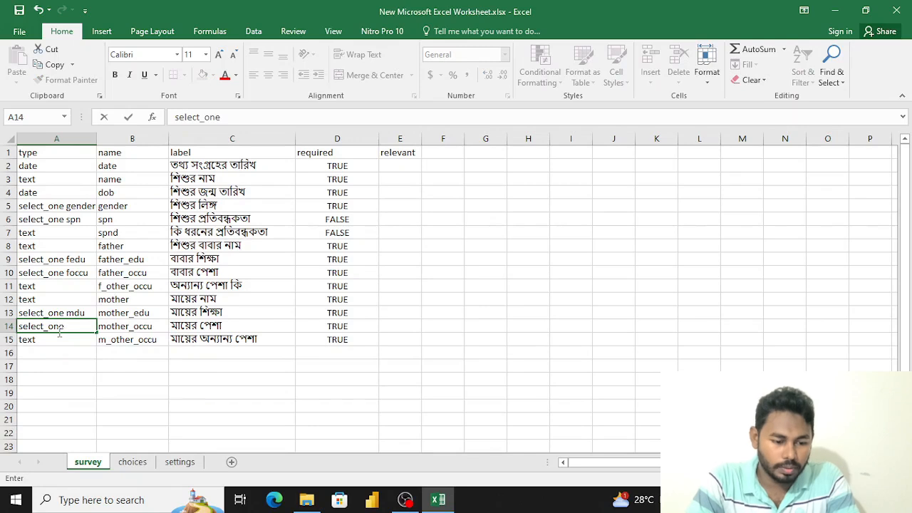
text( mo)
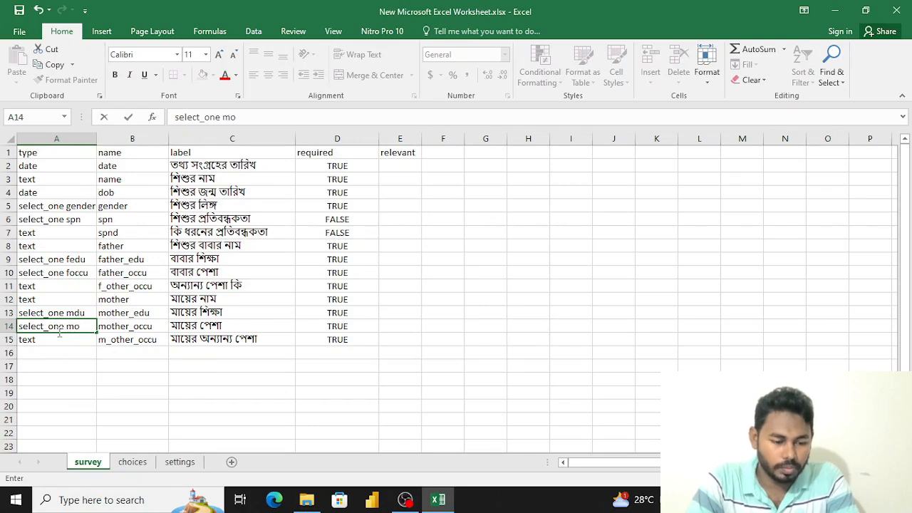
text(ccu)
key(Return)
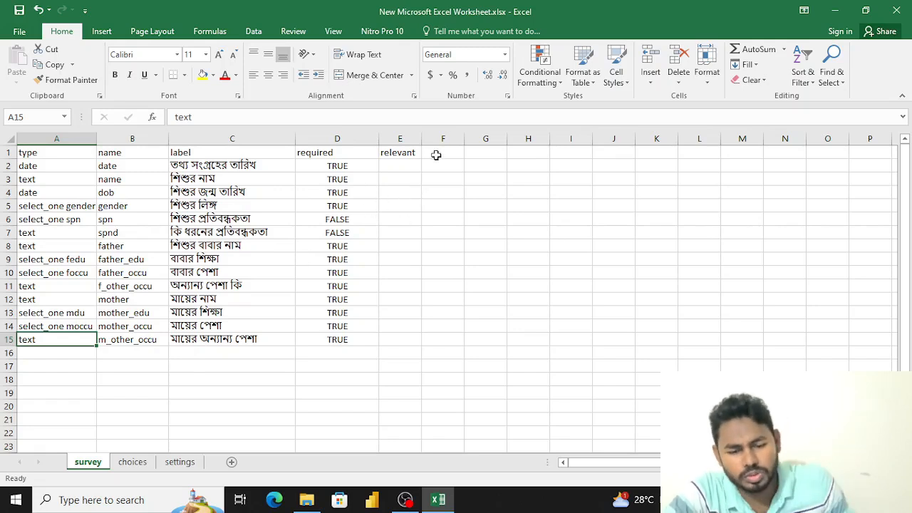
Widen the relevant column and start the spnd question's condition in E7 with the reference ${spn}
drag(421, 139, 464, 139)
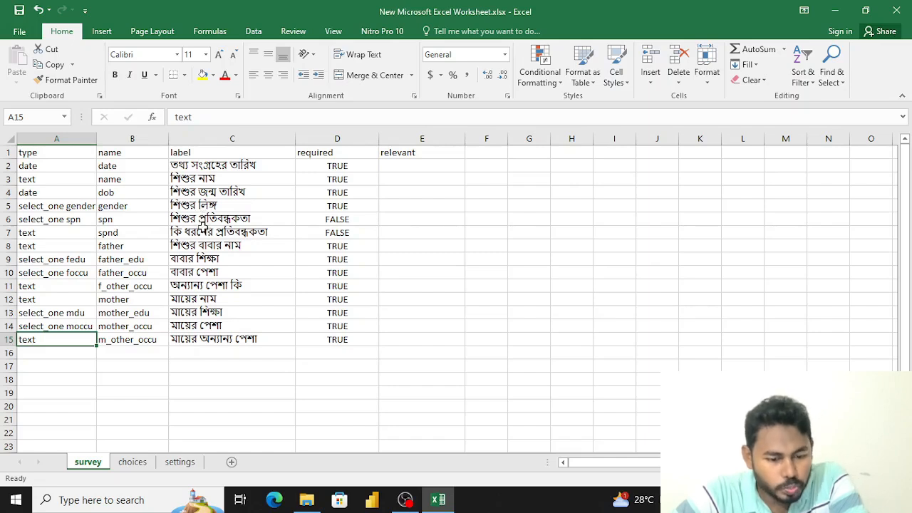
click(203, 233)
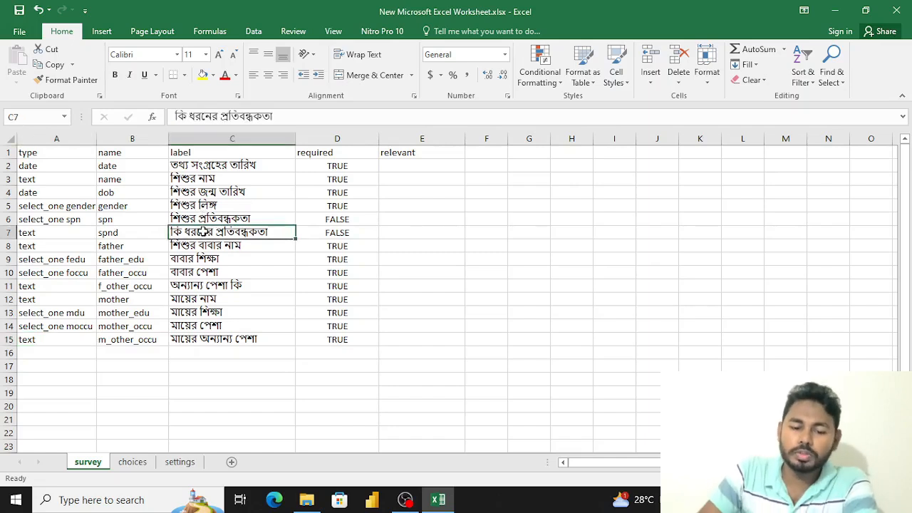
key(Right)
key(Right)
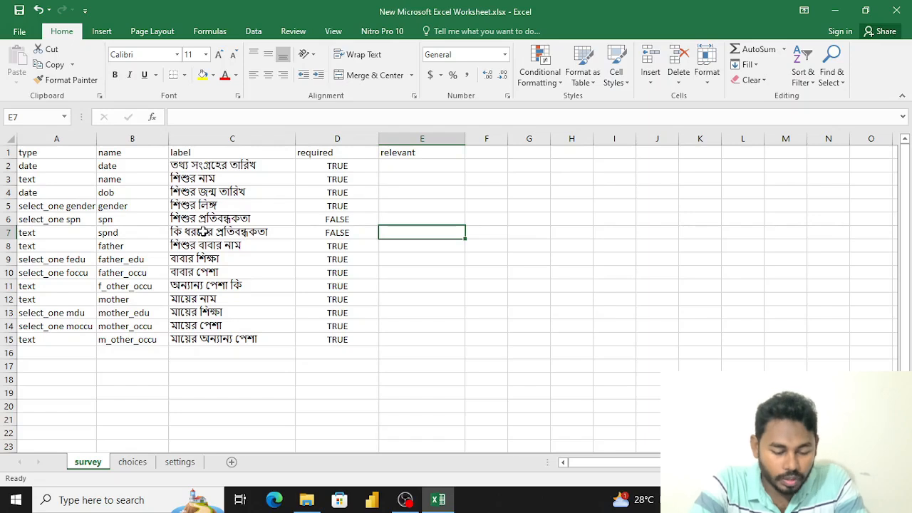
text($)
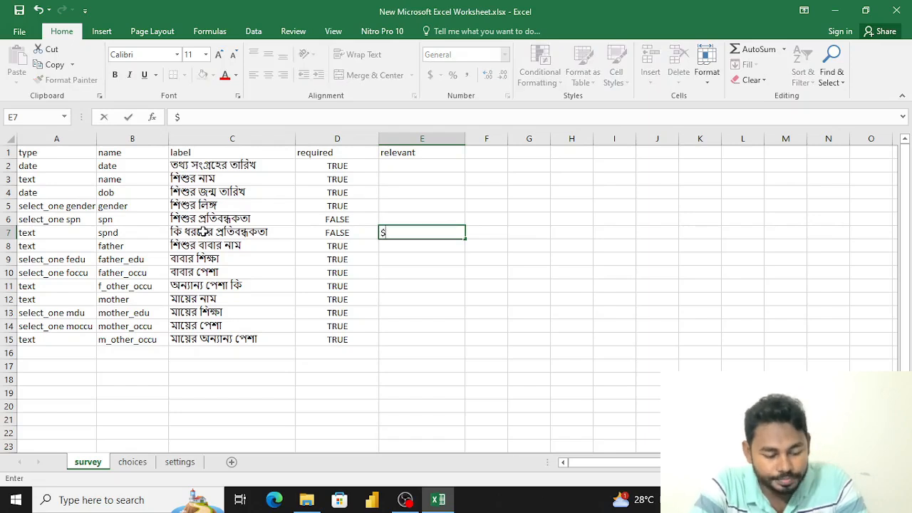
text({})
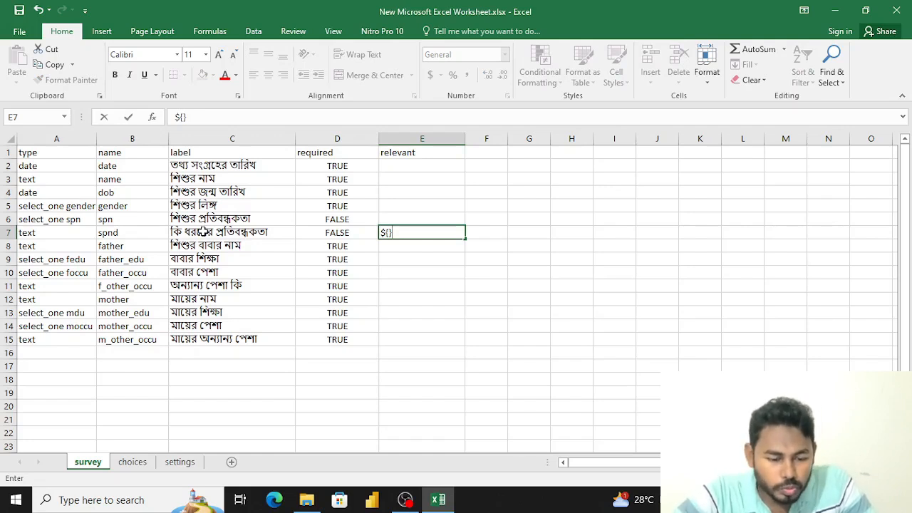
click(401, 233)
key(Left)
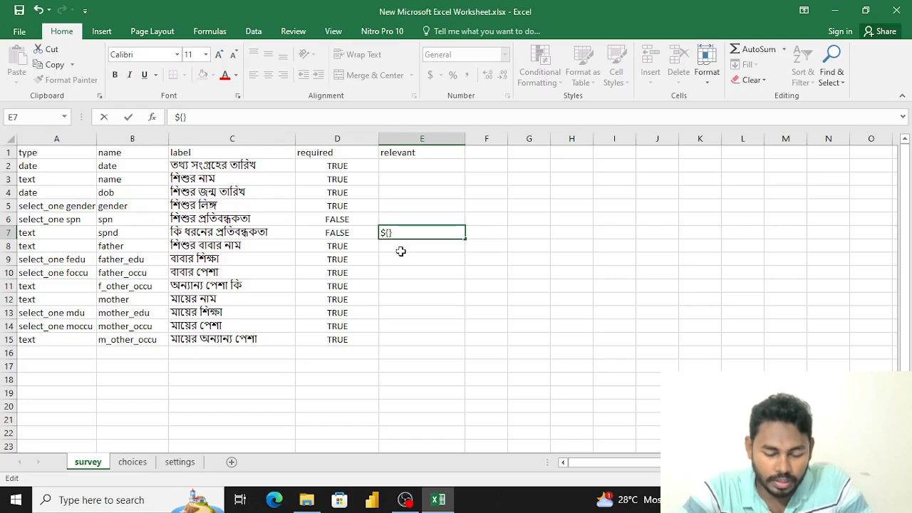
text(spn)
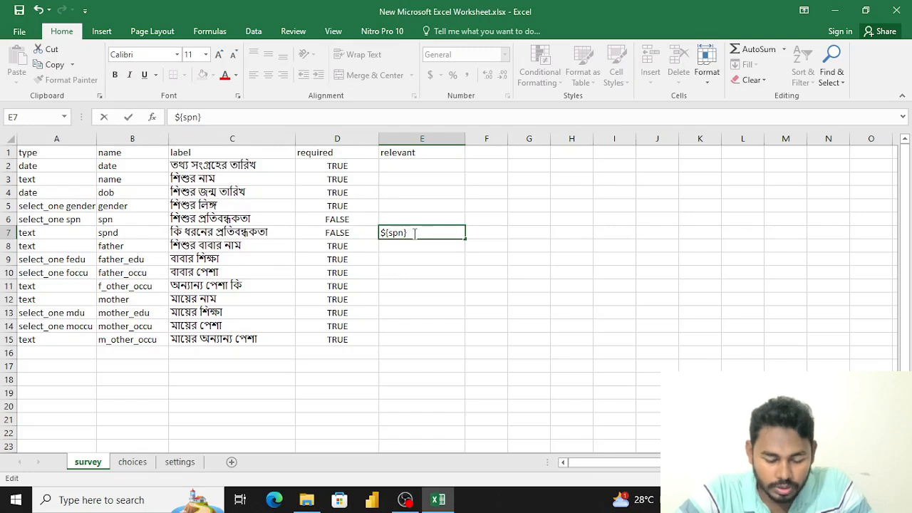
Complete the E7 condition as ${spn} ='yes' and check the value against the spn choice names on the choices sheet
text(=)
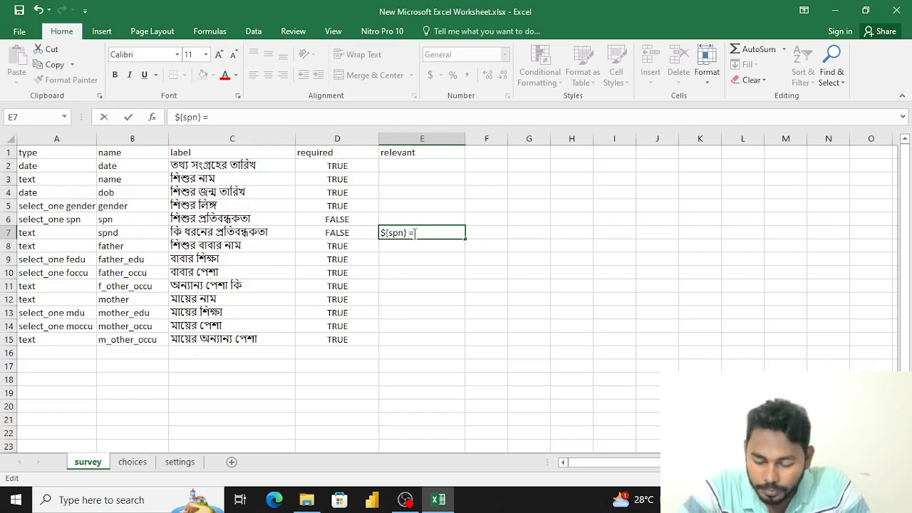
text(")
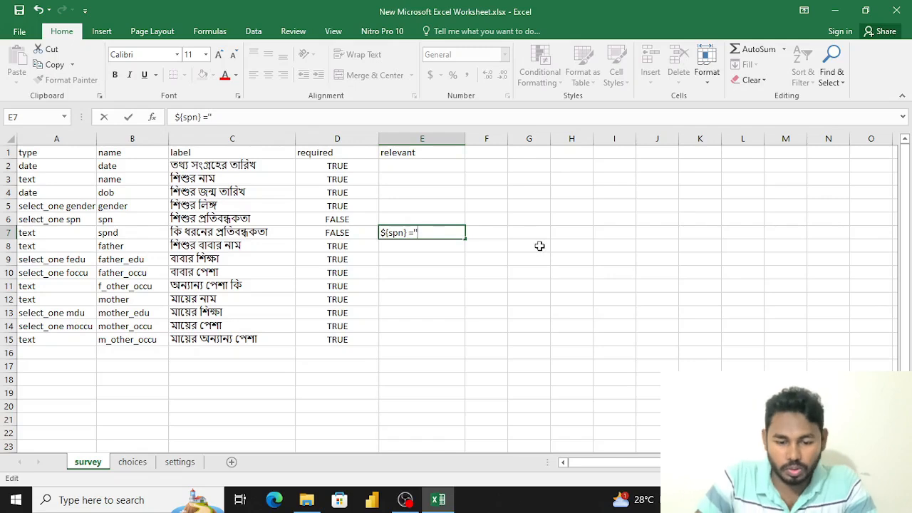
text(yes')
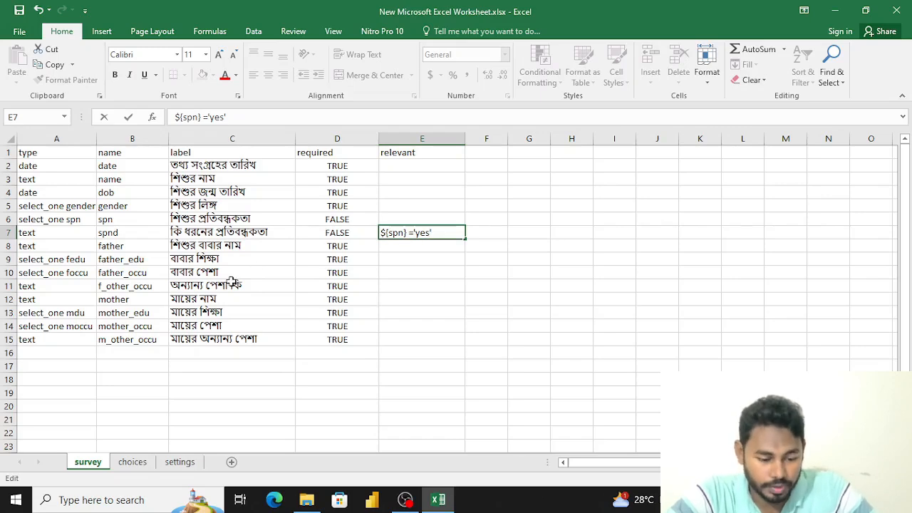
click(132, 462)
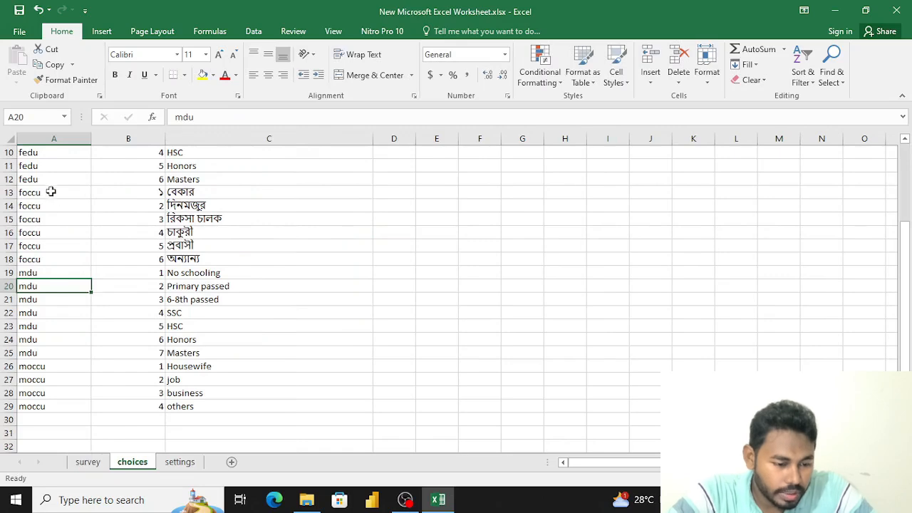
scroll(75, 271, up, 3)
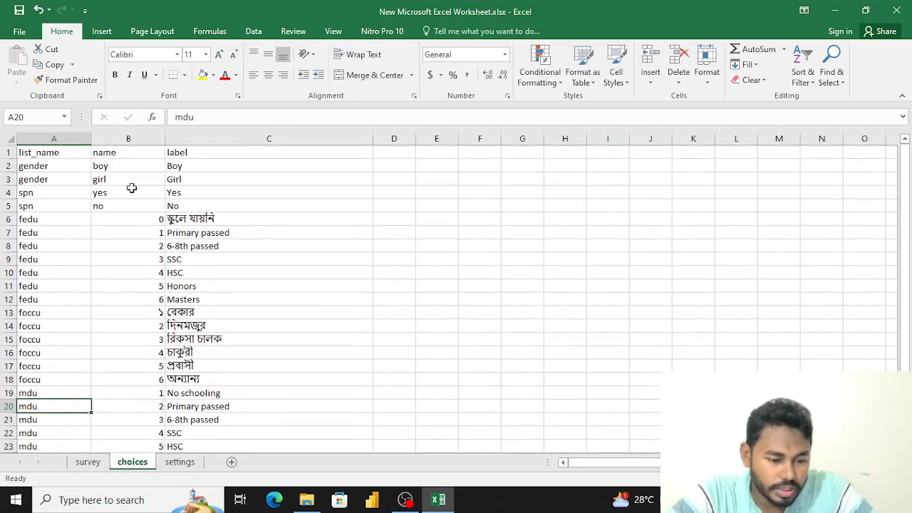
click(89, 462)
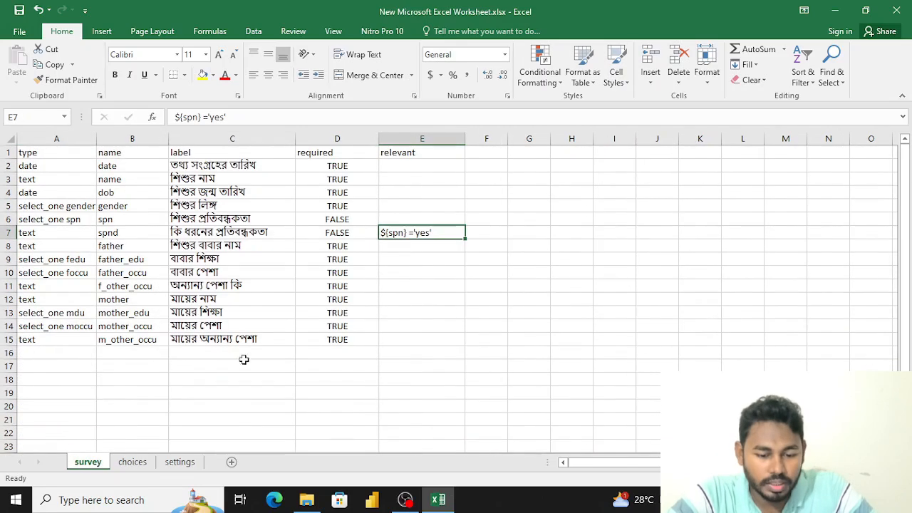
Start the f_other_occu question's relevant condition in E11 with an empty ${} reference
click(399, 247)
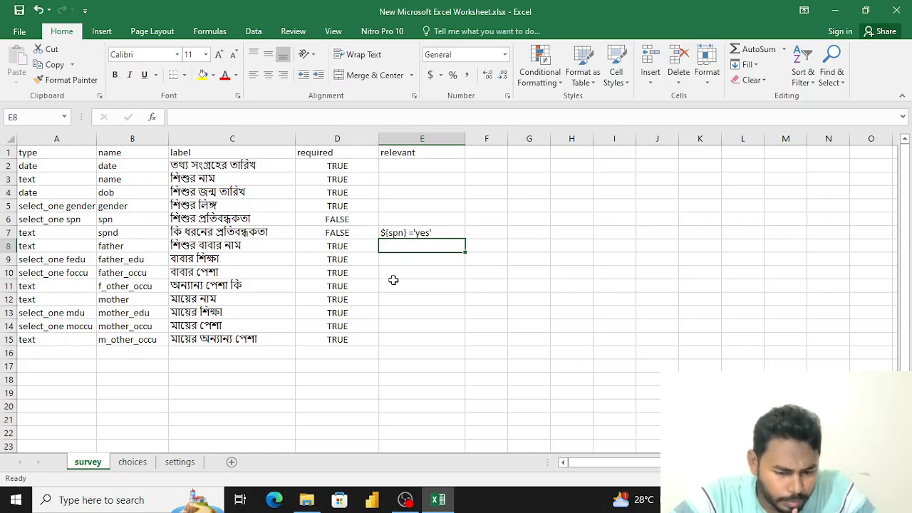
click(393, 278)
click(394, 285)
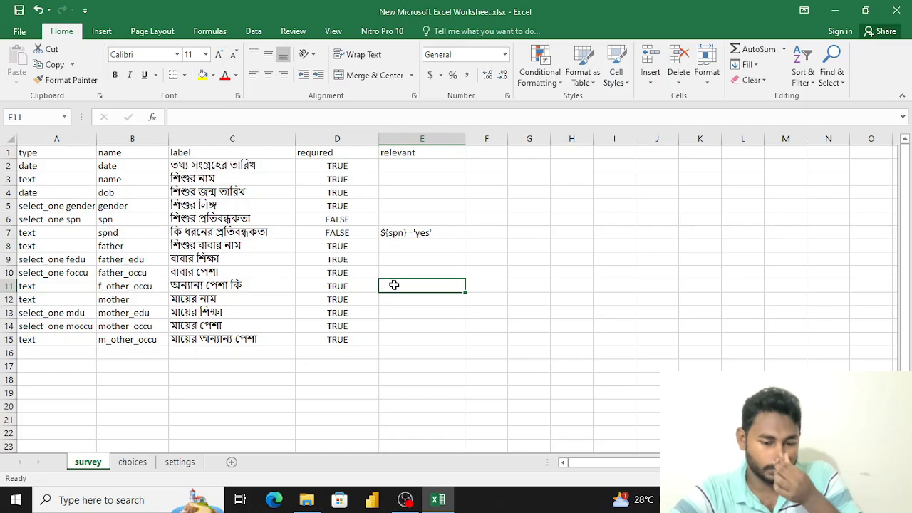
text($)
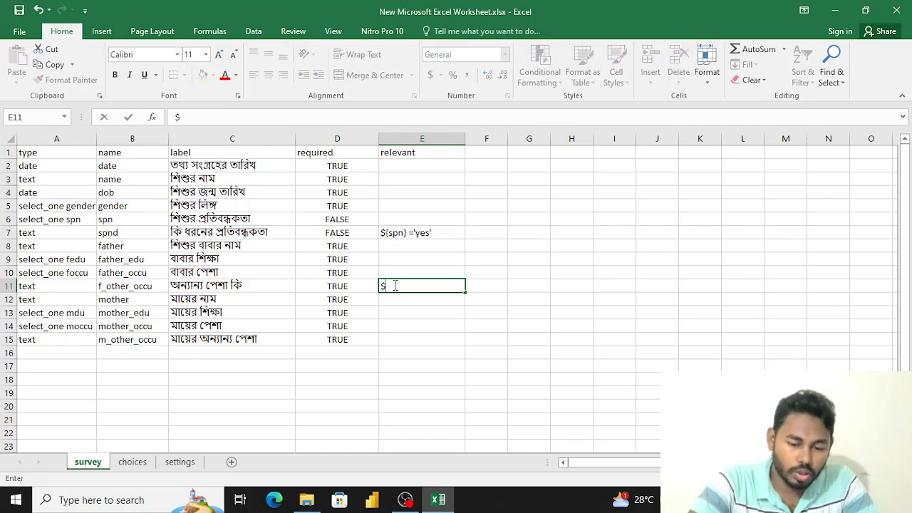
text({})
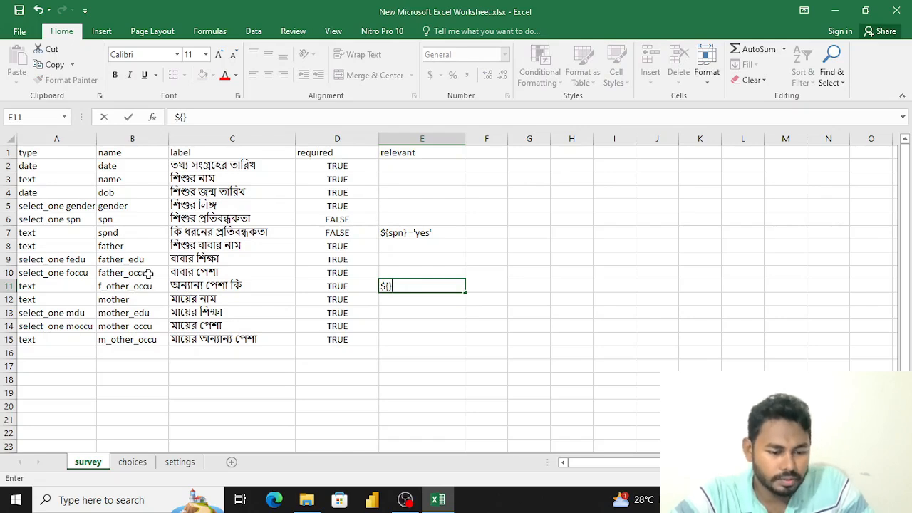
Try to copy the name father_occu from B10 into the braces of the condition in E11
click(147, 274)
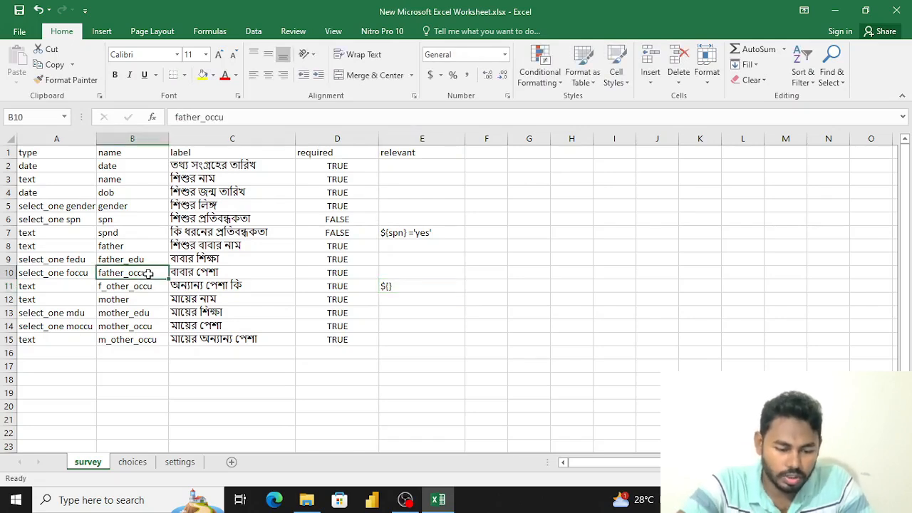
key(ctrl+c)
click(400, 286)
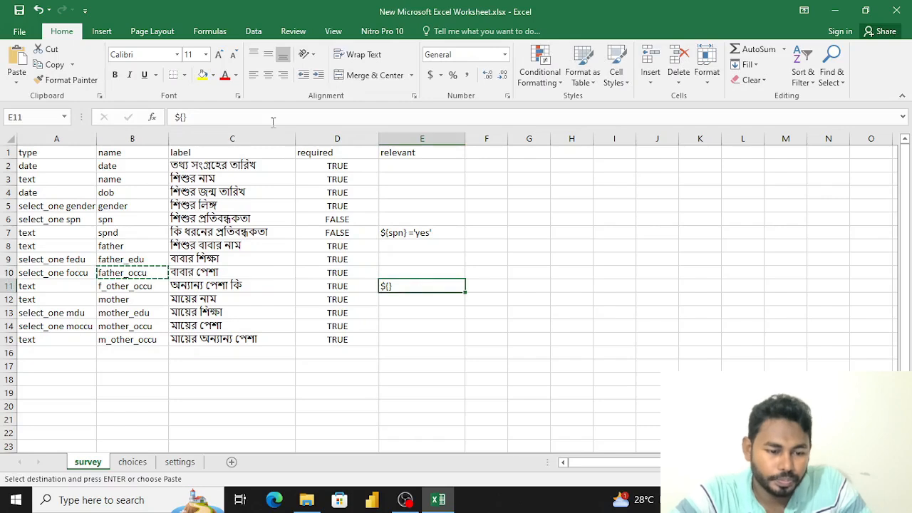
click(180, 117)
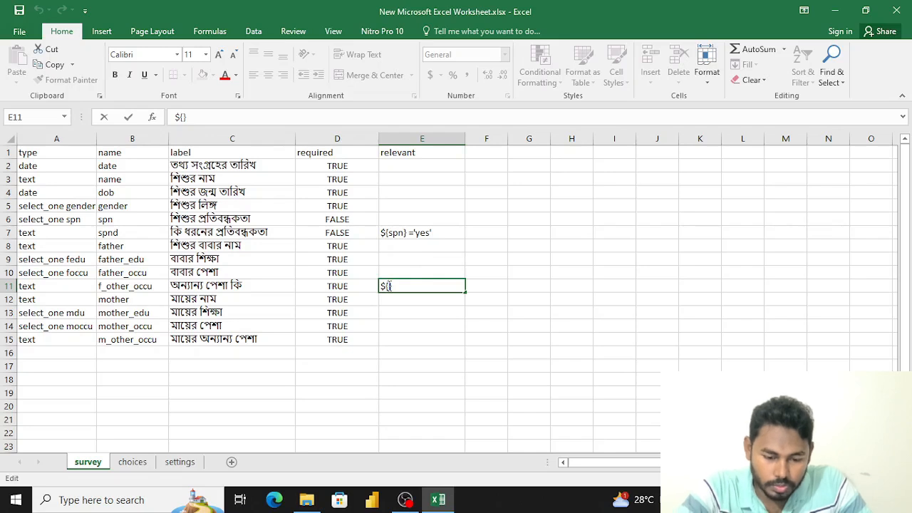
click(887, 201)
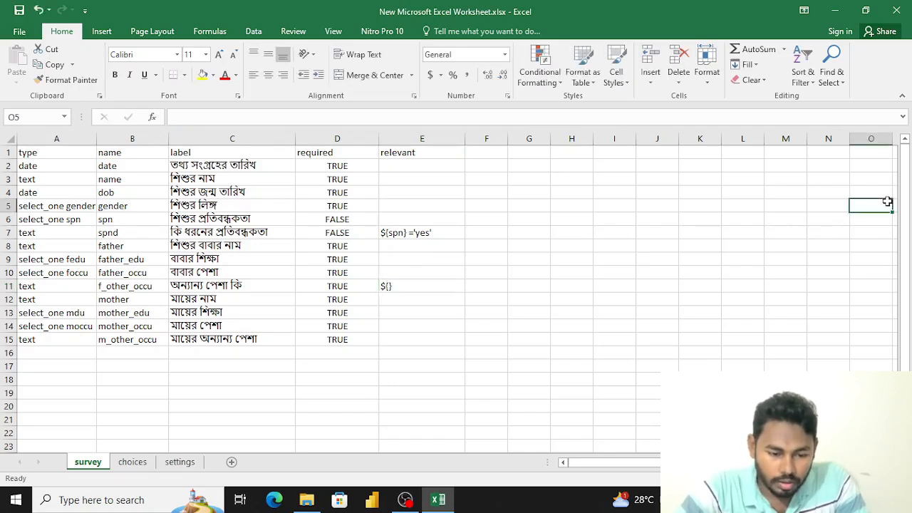
click(436, 292)
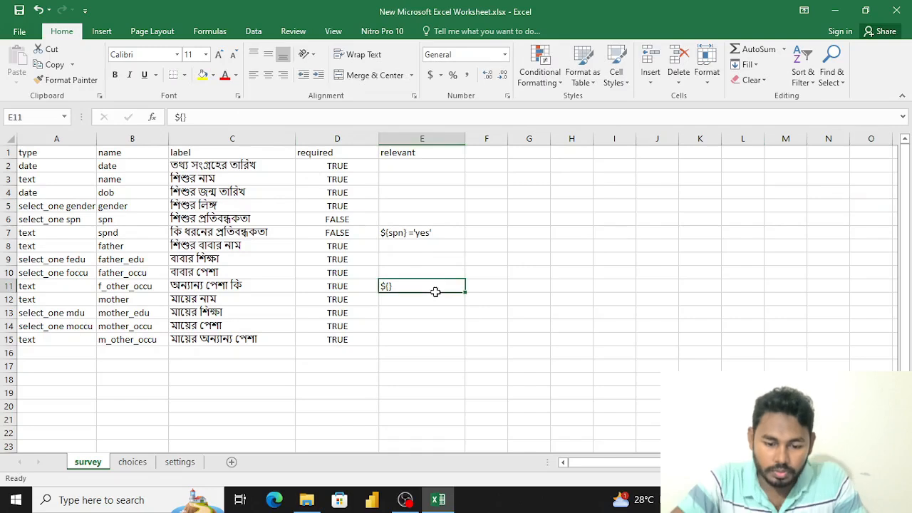
click(182, 117)
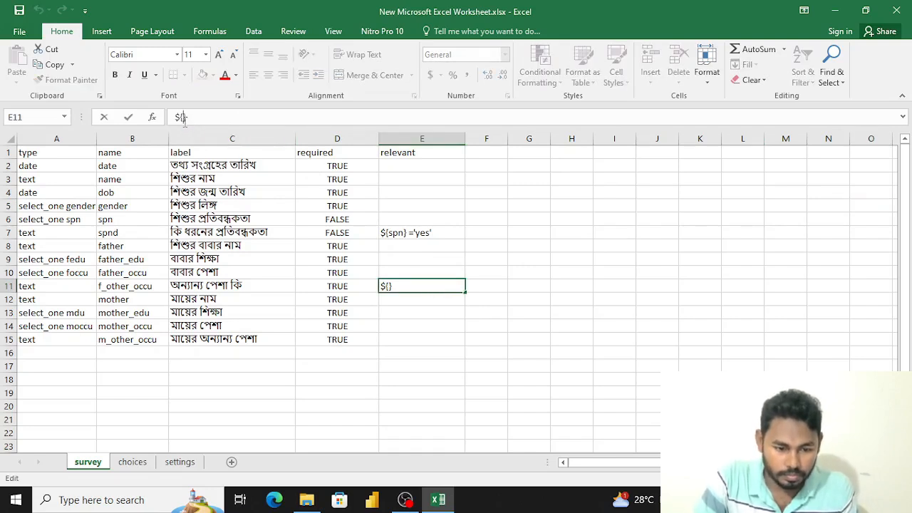
right_click(182, 118)
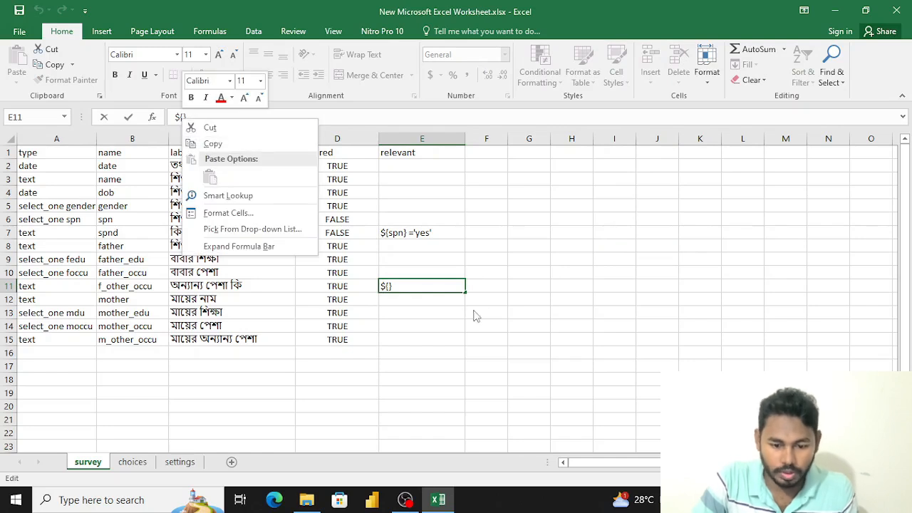
Fill the braces of the f_other_occu condition in E11 with father_occu and add an equals sign after the reference
click(402, 288)
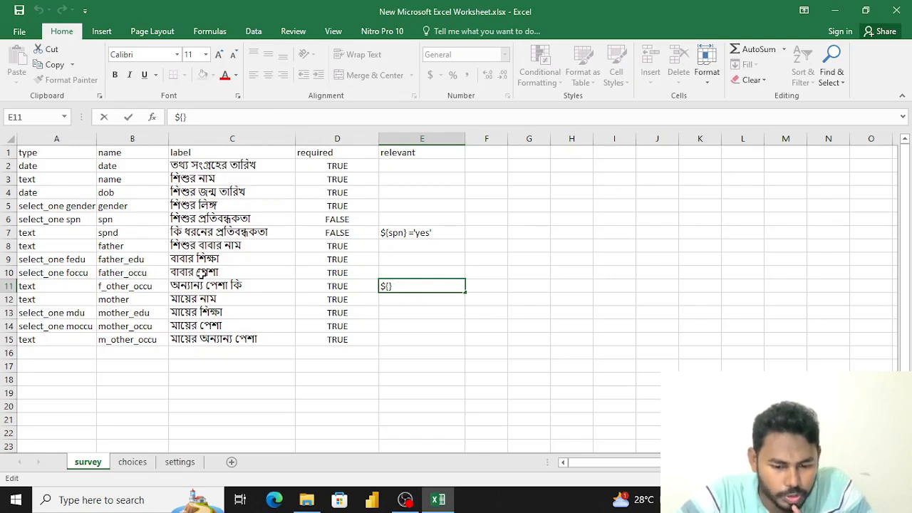
text(f)
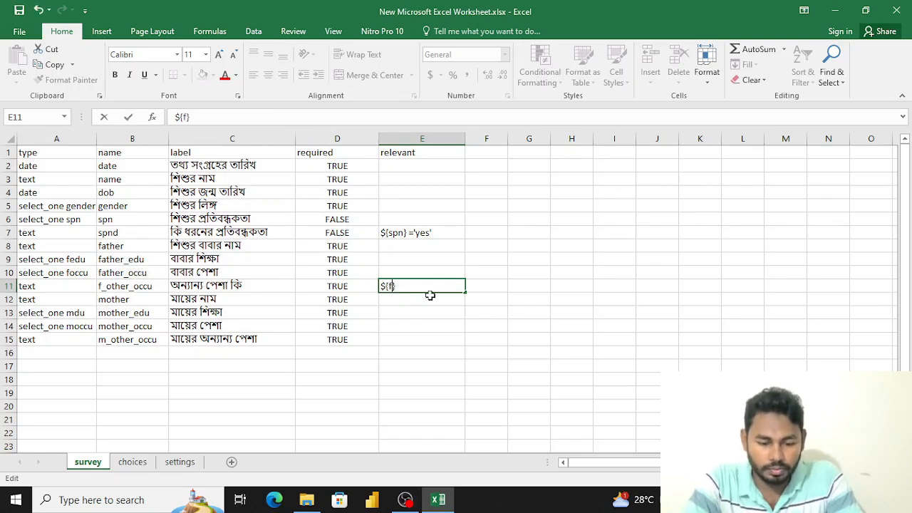
text(ather)
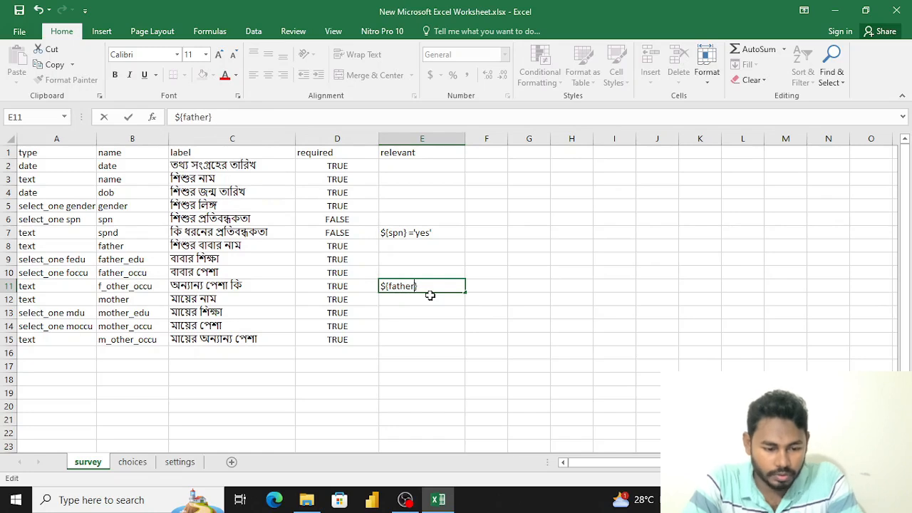
text(_o)
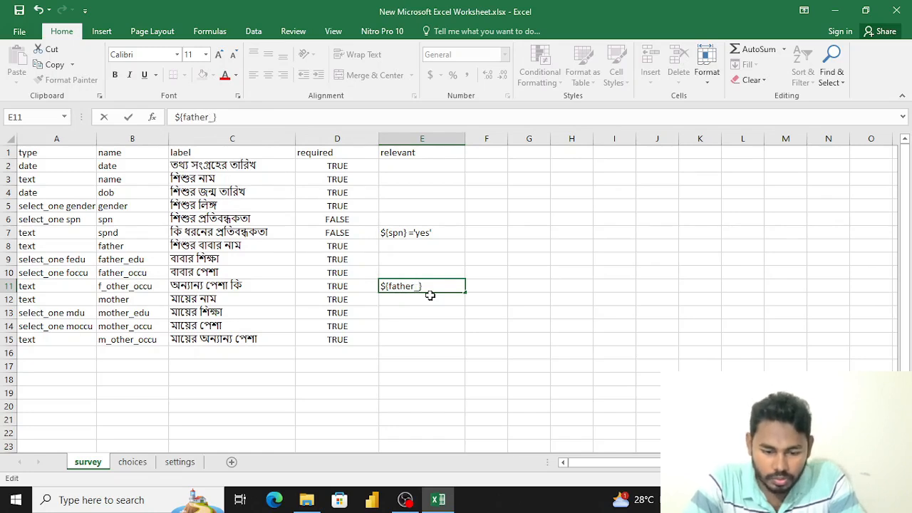
text(ccu)
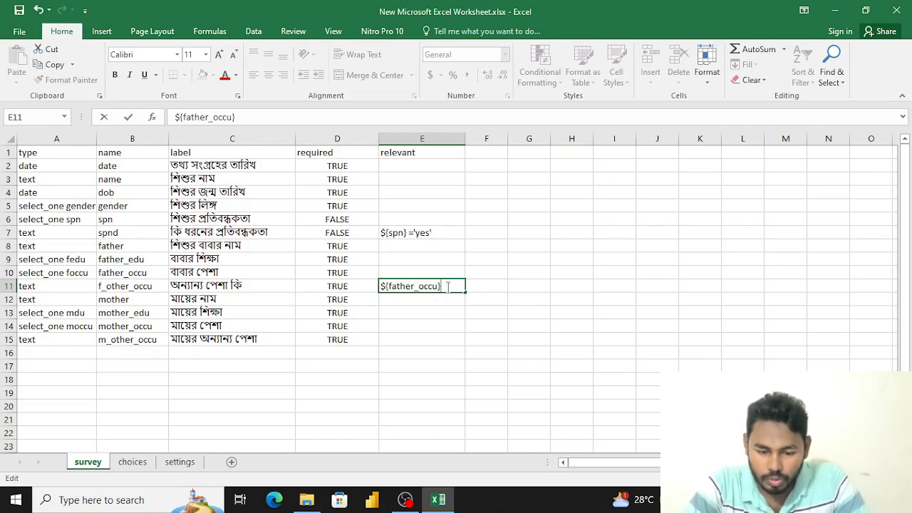
text(=)
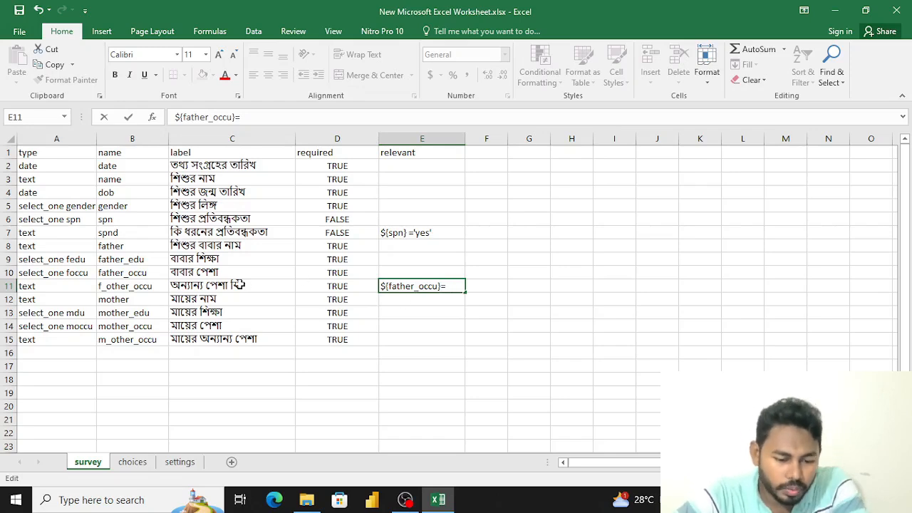
Check the foccu code for অন্যান্য on the choices sheet and complete the E11 condition as ${father_occu}= '6'
click(141, 464)
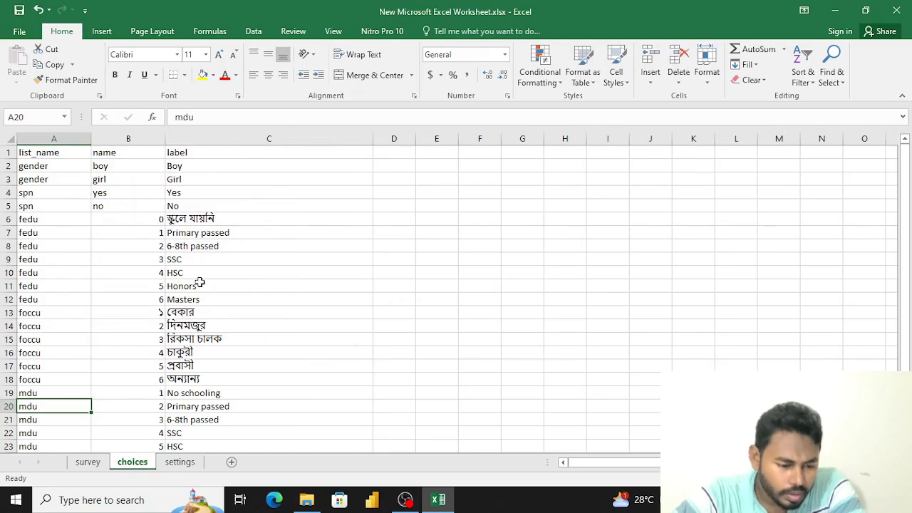
click(198, 379)
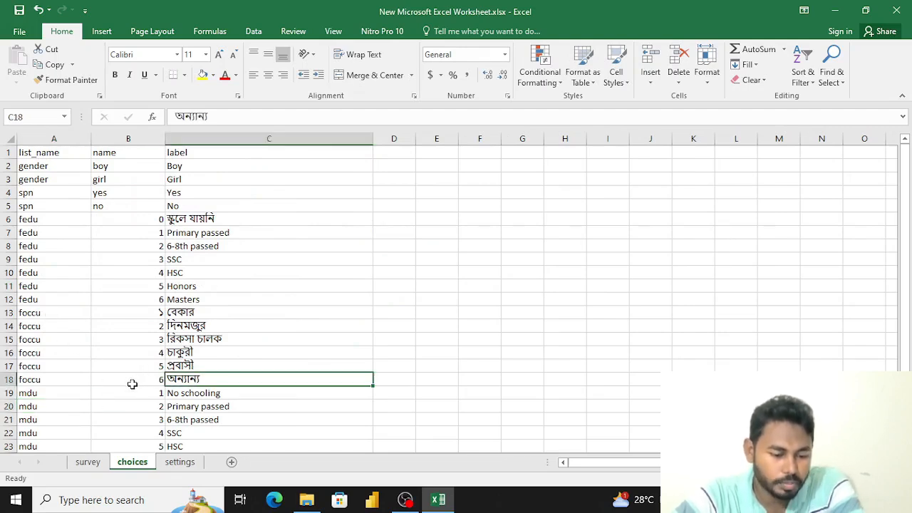
click(132, 386)
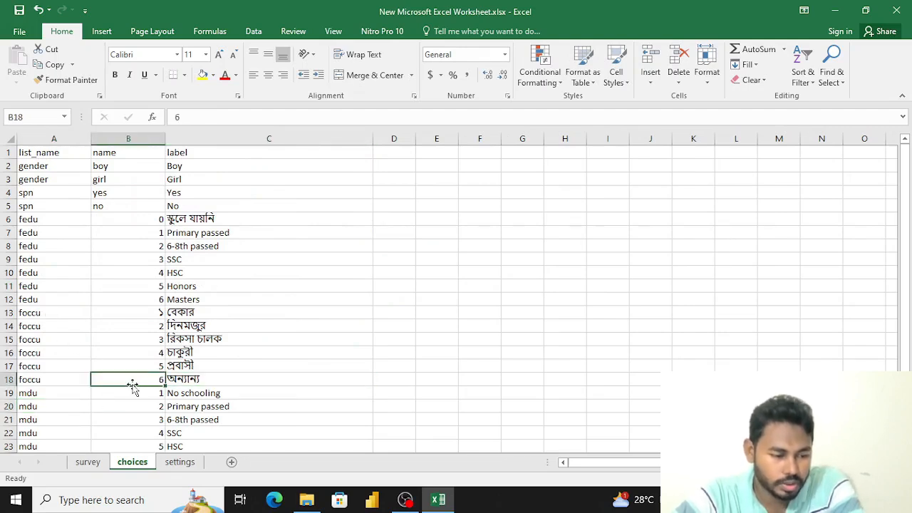
click(92, 469)
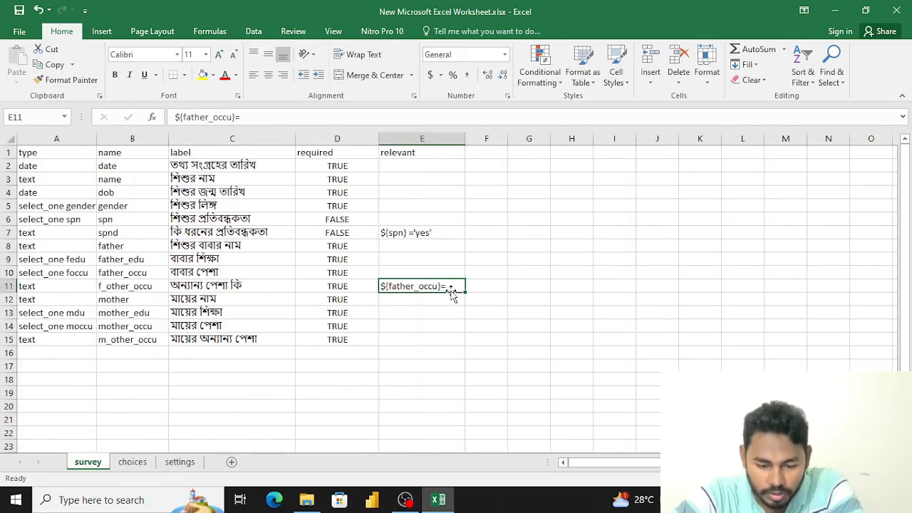
click(263, 116)
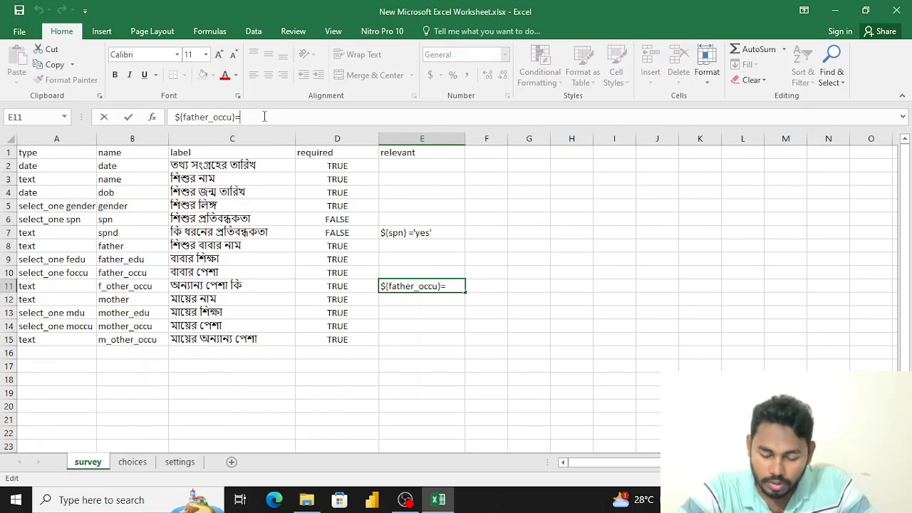
text(')
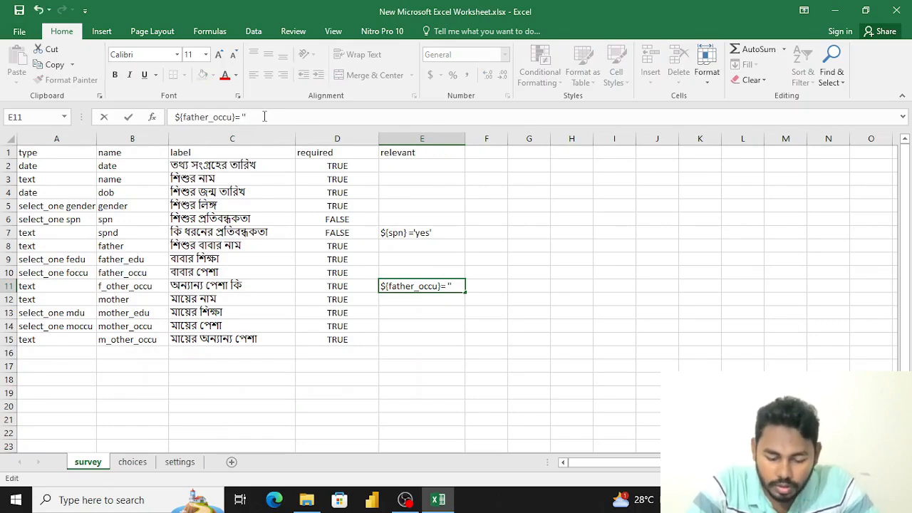
text(6')
key(Return)
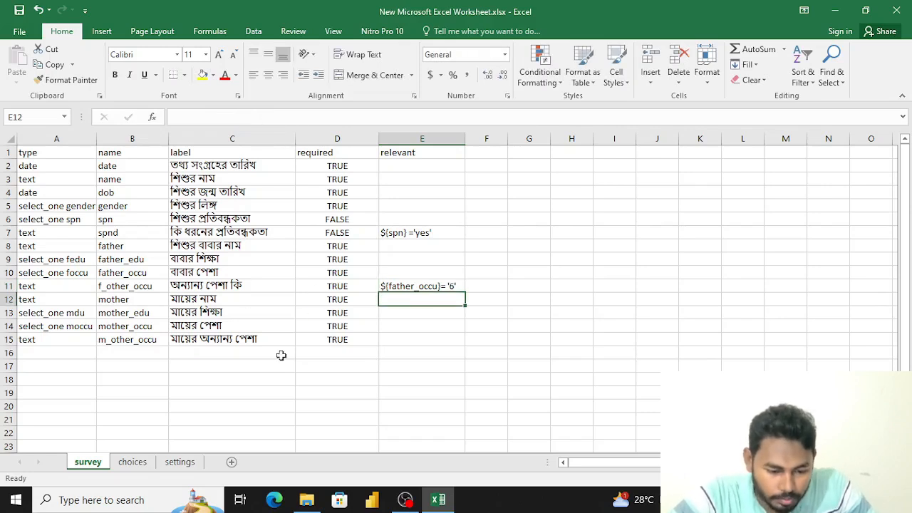
Start the m_other_occu question's relevant condition in E15 with ${mother_occu}=
click(394, 337)
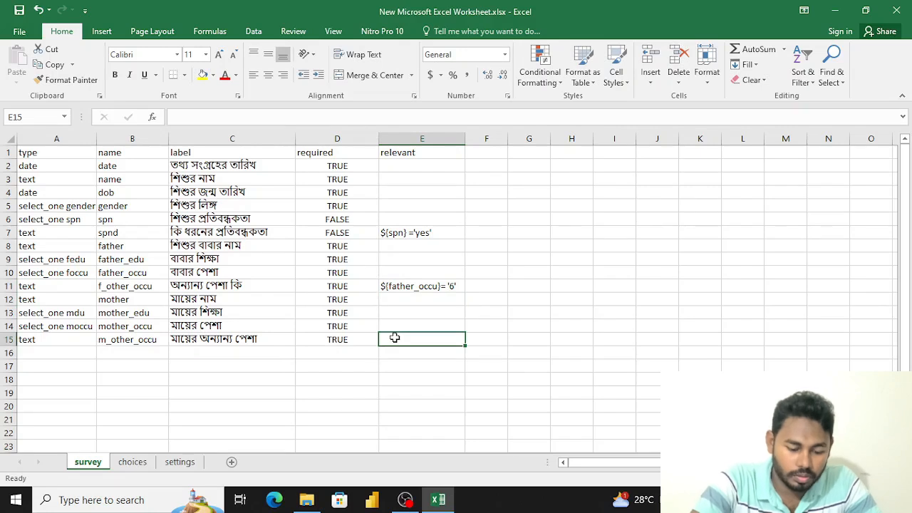
text($)
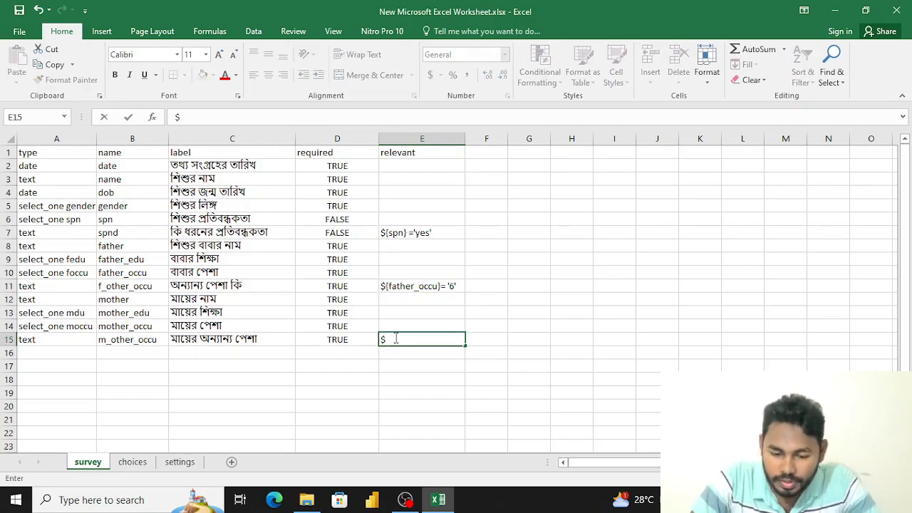
text({})
key(Left)
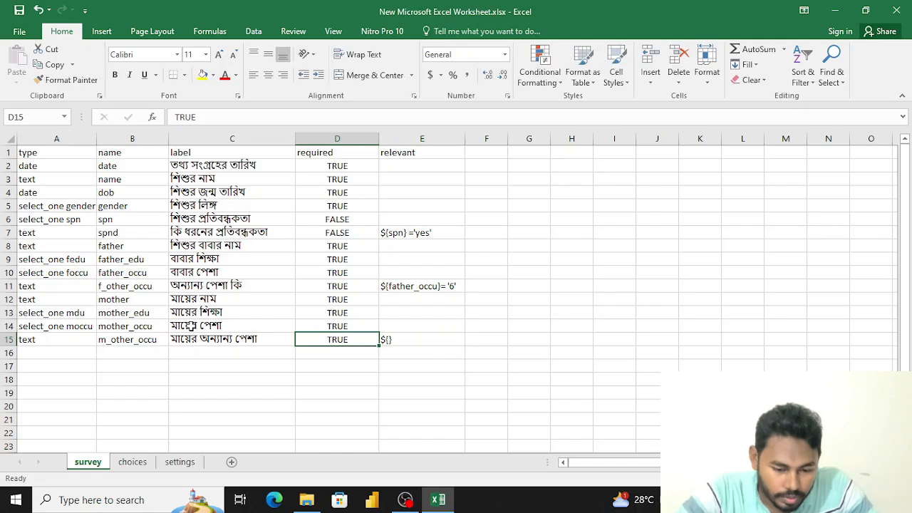
click(182, 116)
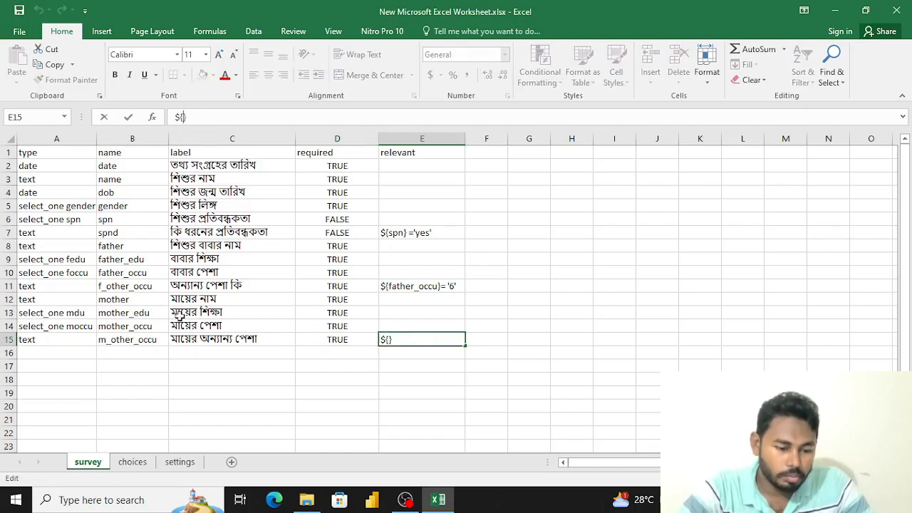
text(mother)
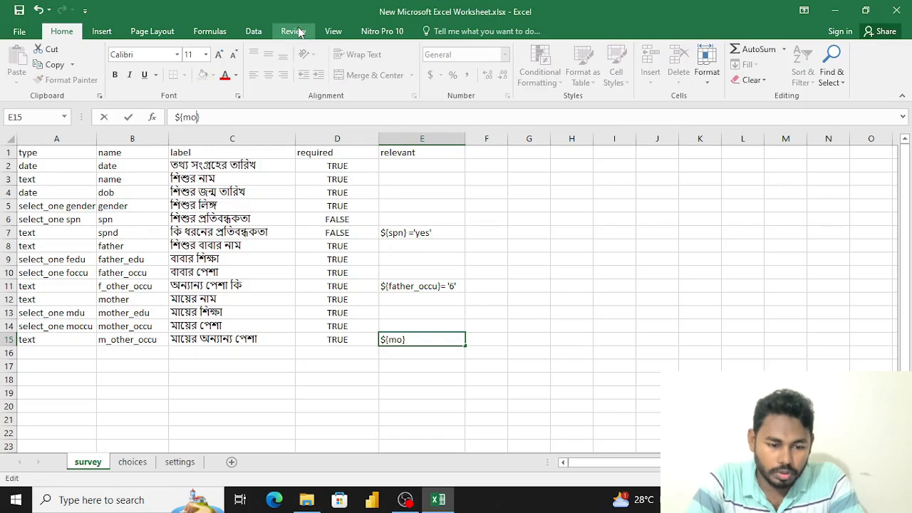
text(_)
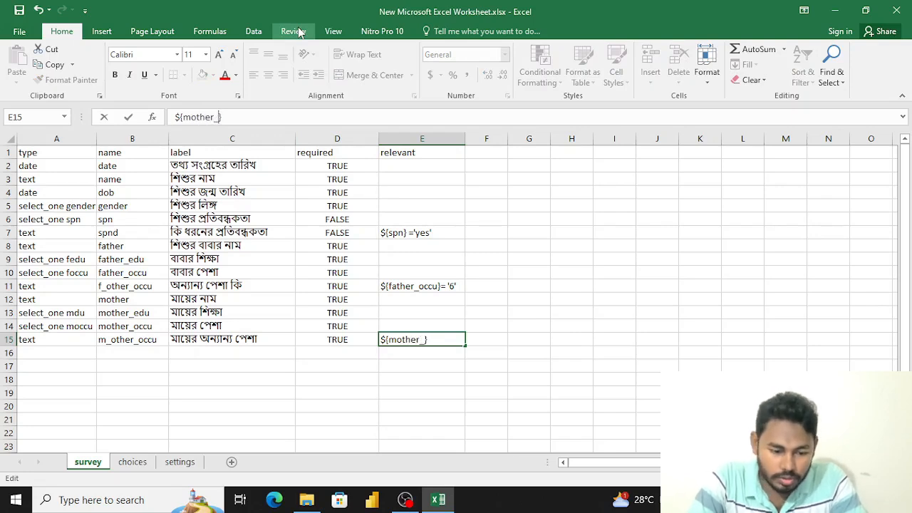
text(occu)
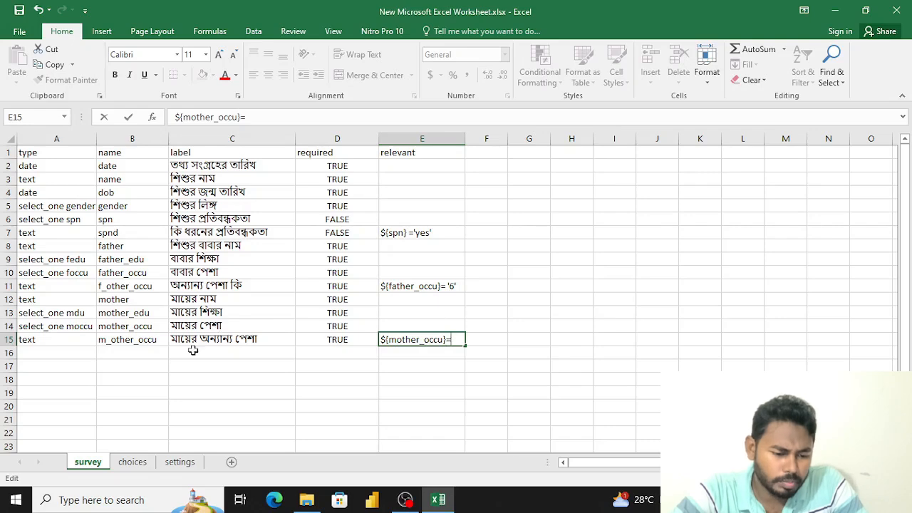
Check the moccu code for others on the choices sheet and complete the E15 condition as ${mother_occu}= '4'
click(132, 462)
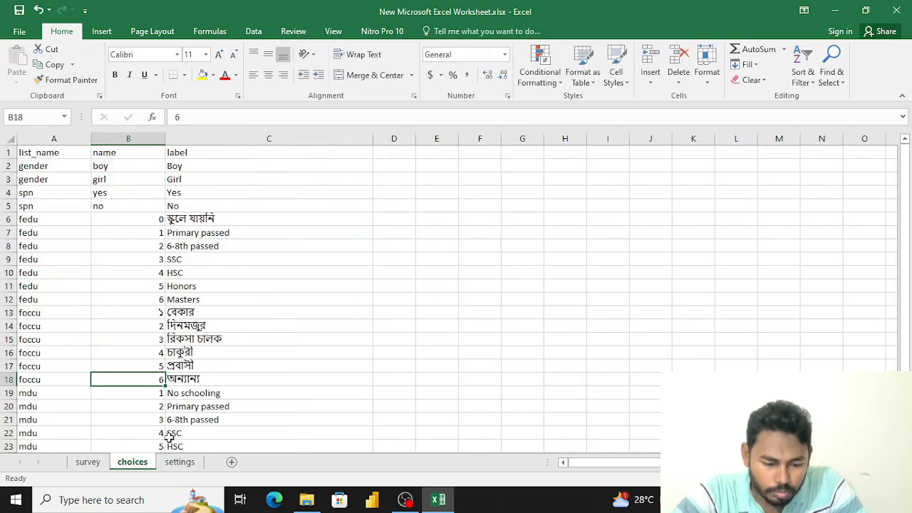
scroll(247, 405, down, 6)
scroll(219, 285, up, 2)
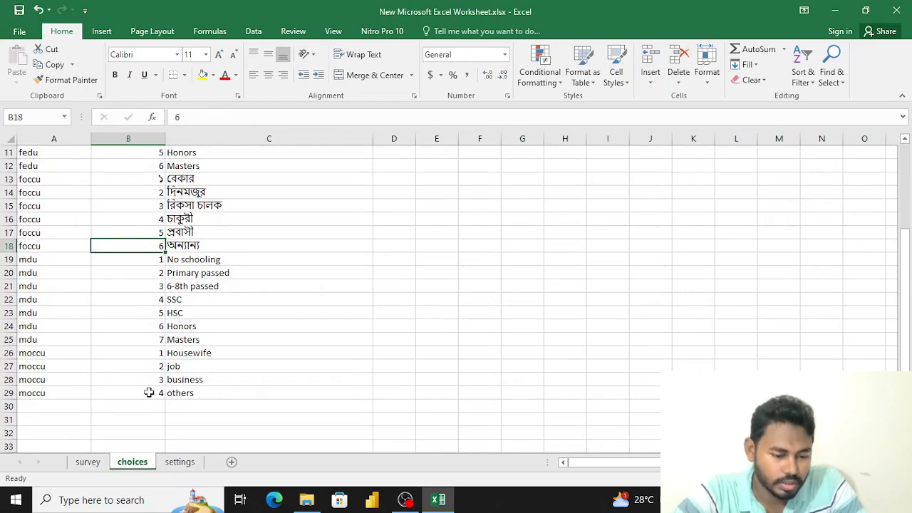
click(87, 462)
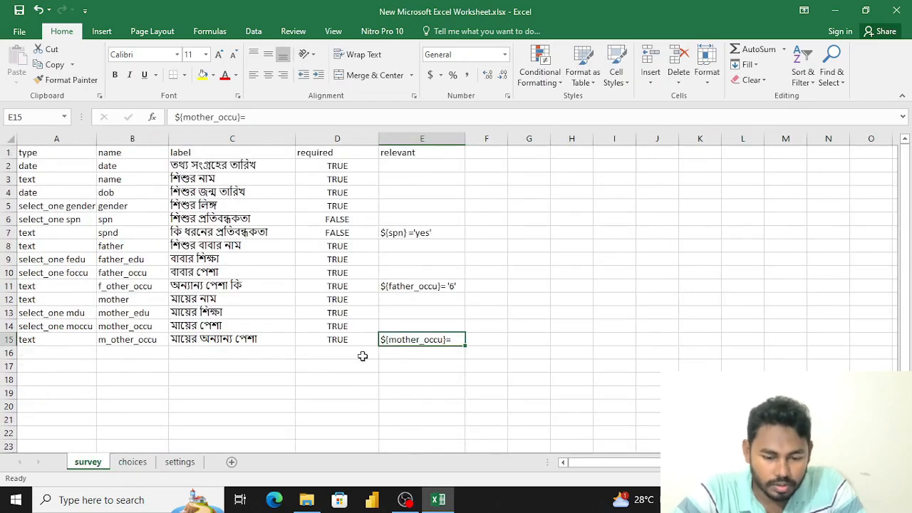
click(281, 115)
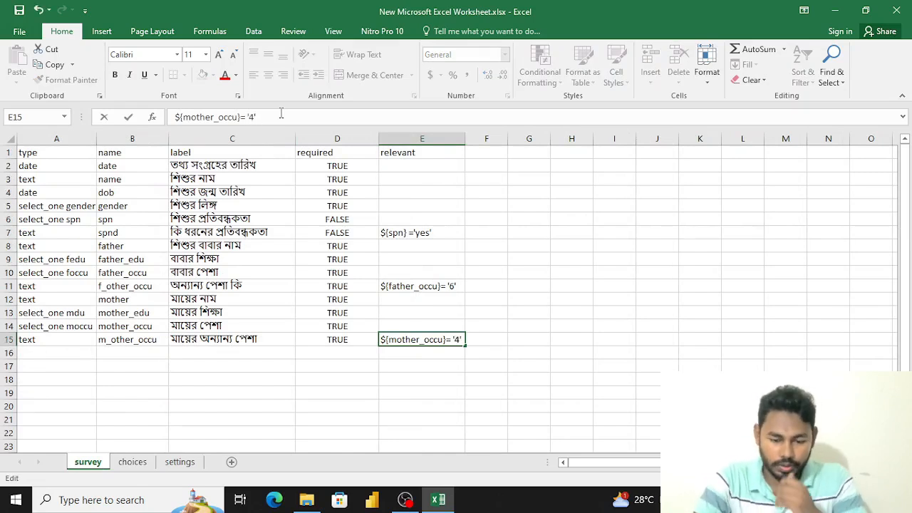
key(Return)
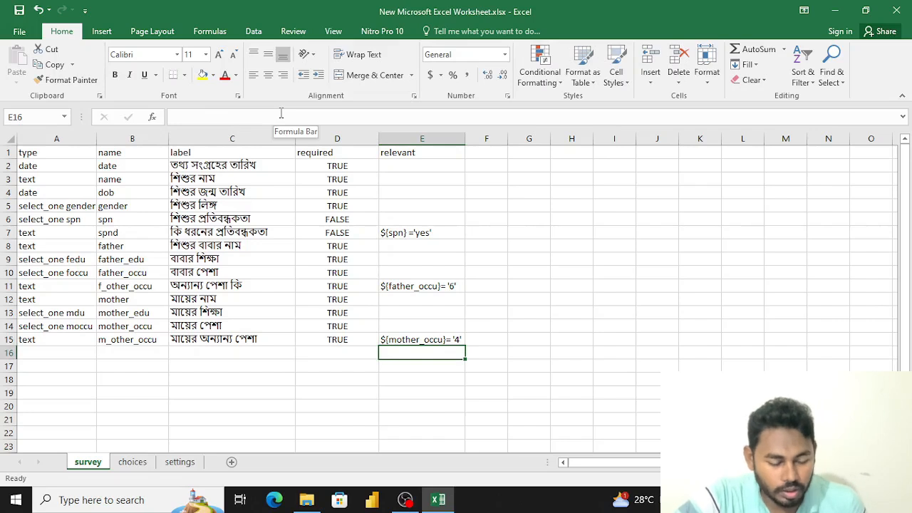
Save the survey workbook with its finished relevant conditions
click(115, 417)
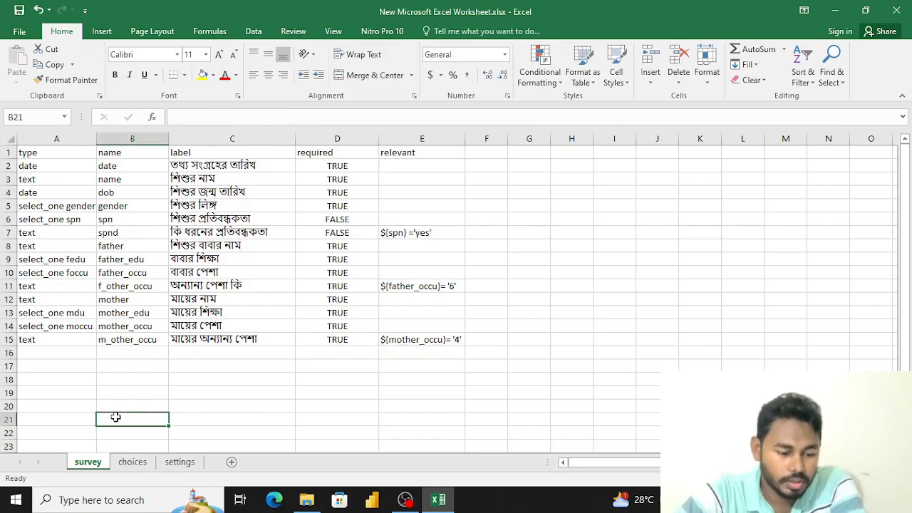
click(65, 350)
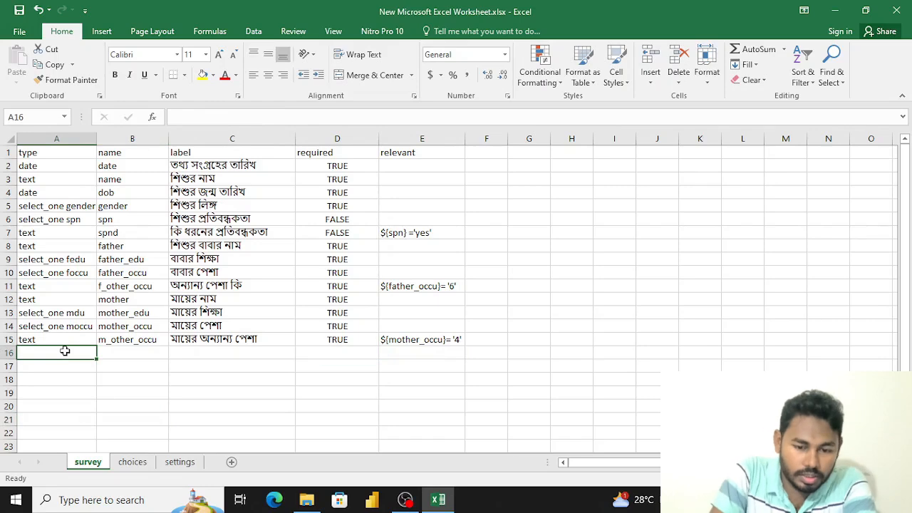
click(19, 31)
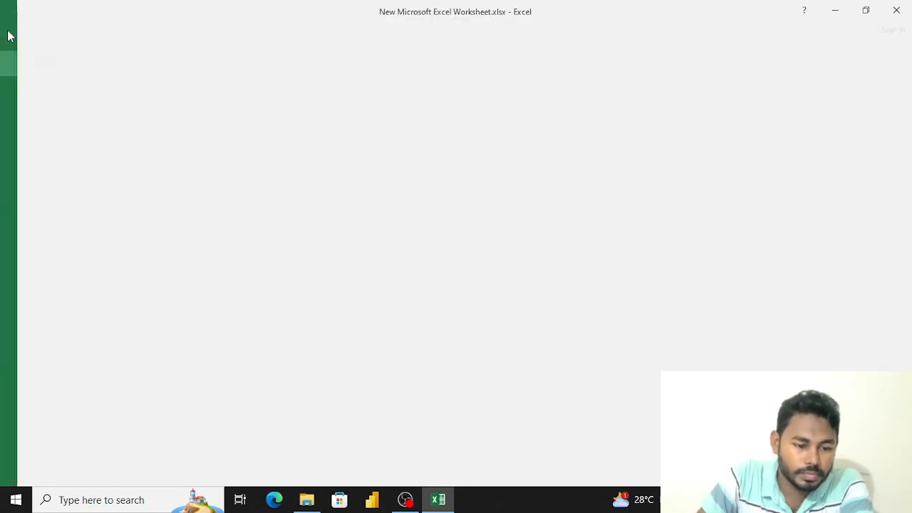
click(34, 145)
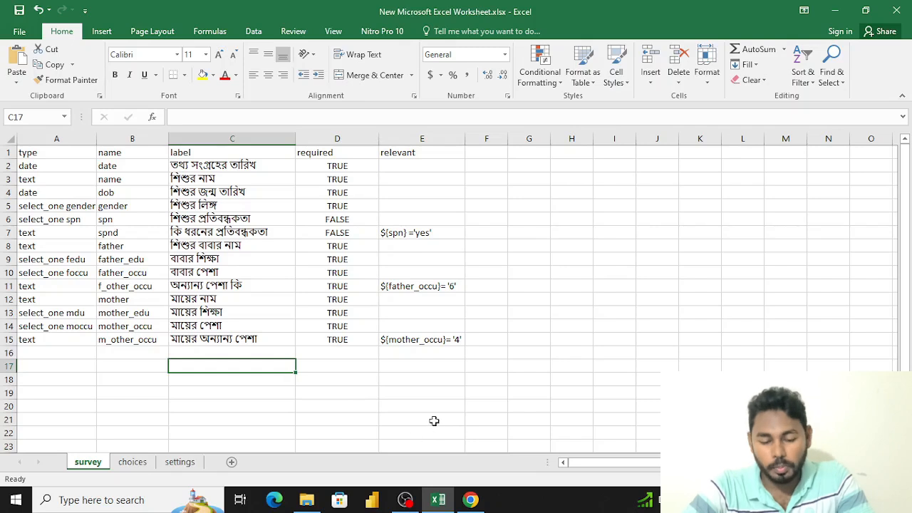
Switch to KoboToolbox in Chrome and start a new project by uploading the XLSForm New Microsoft Excel Worksheet.xlsx from Downloads
click(470, 498)
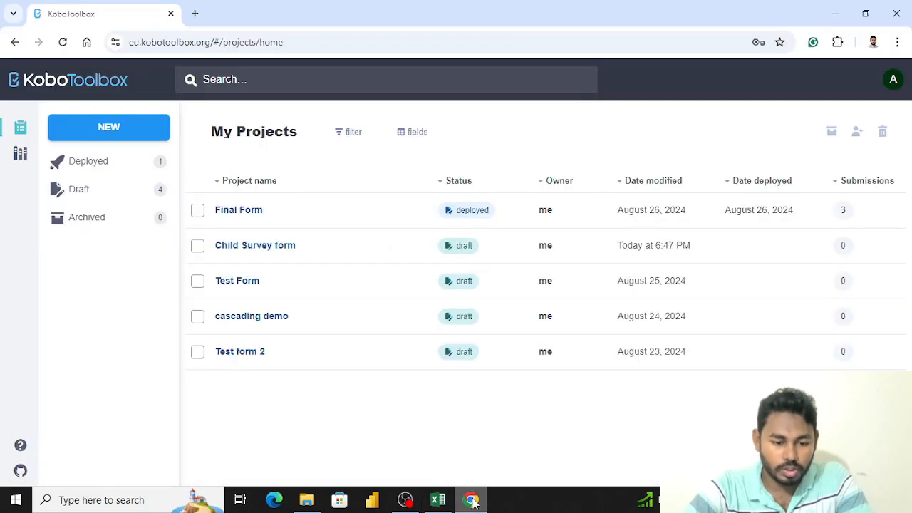
click(107, 131)
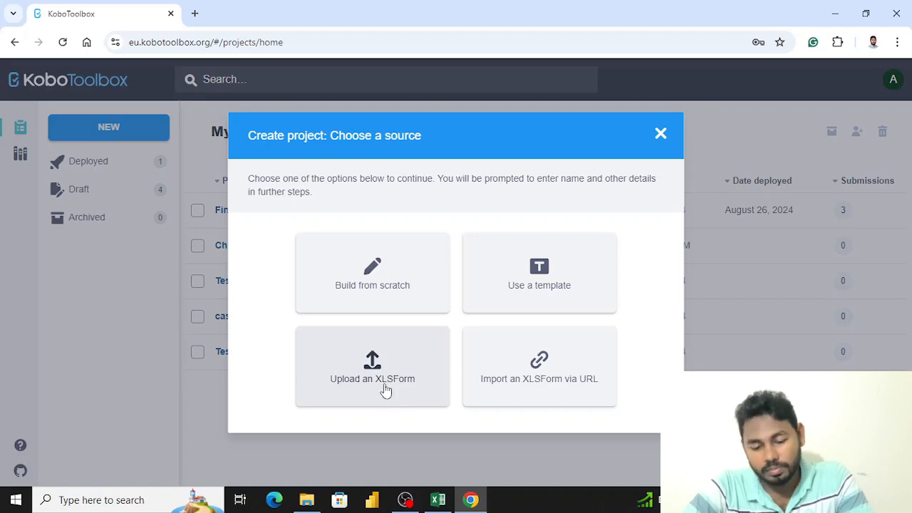
click(383, 382)
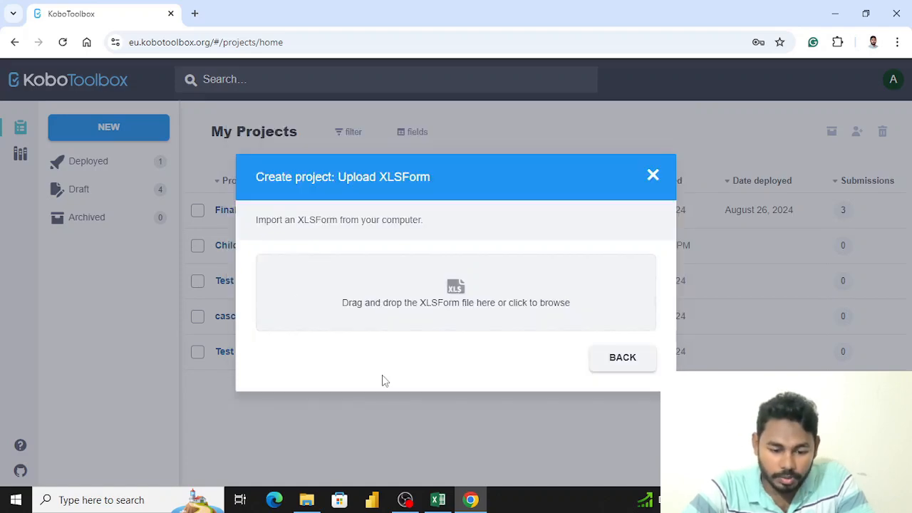
click(442, 307)
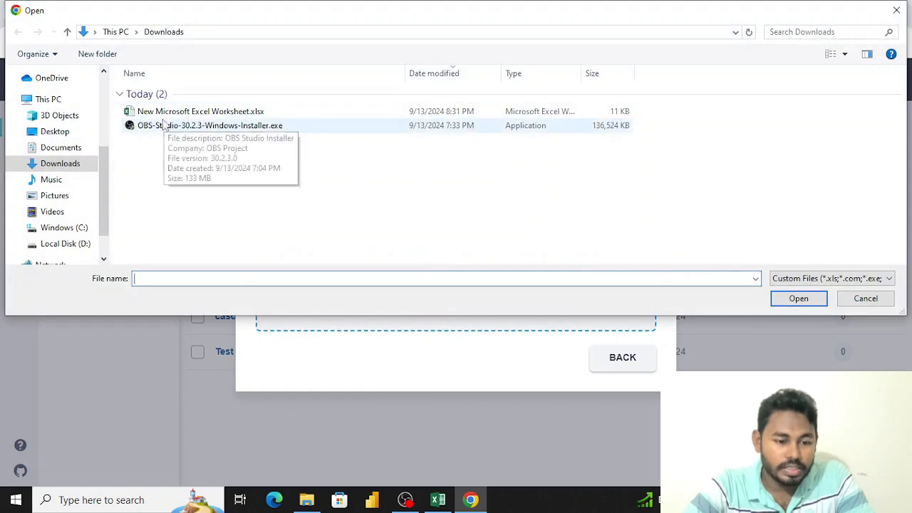
click(166, 116)
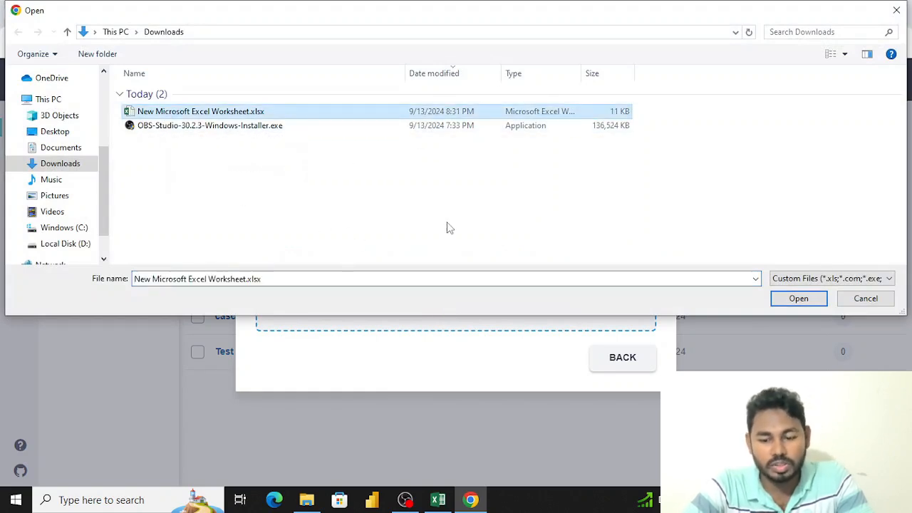
click(796, 300)
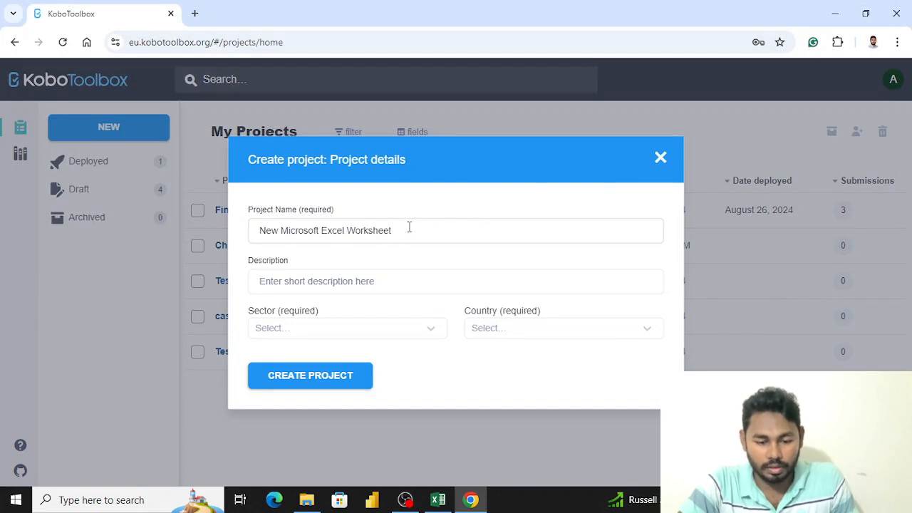
Name the new project Child Survey 2024 and set its sector to Humanitarian - Multiple Clusters
drag(410, 227, 267, 228)
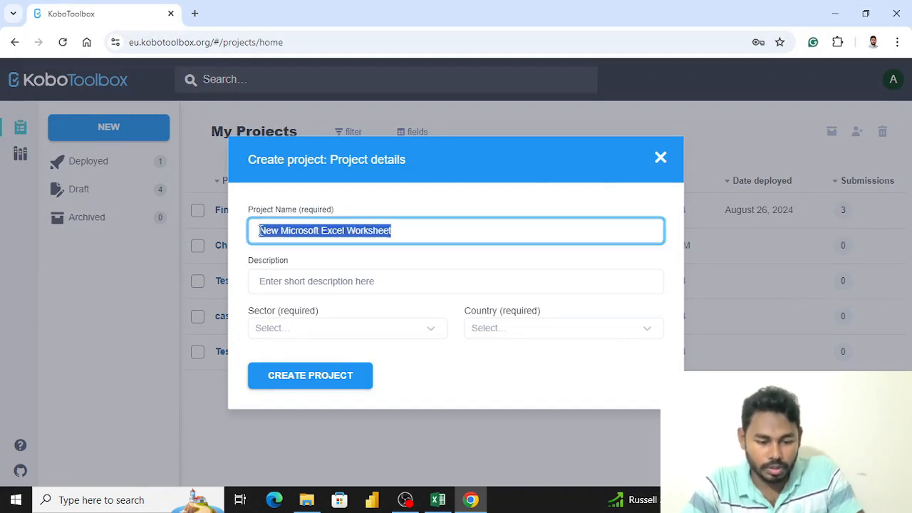
key(BackSpace)
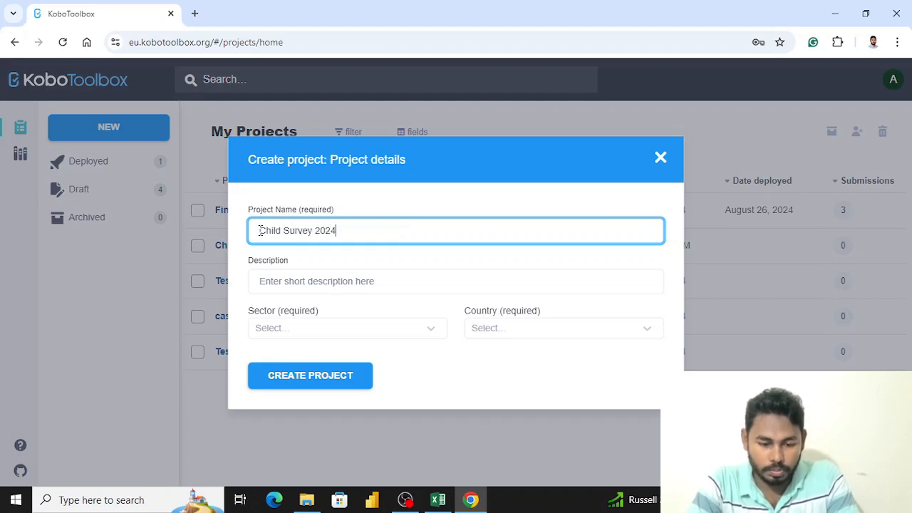
click(305, 326)
scroll(306, 291, down, 2)
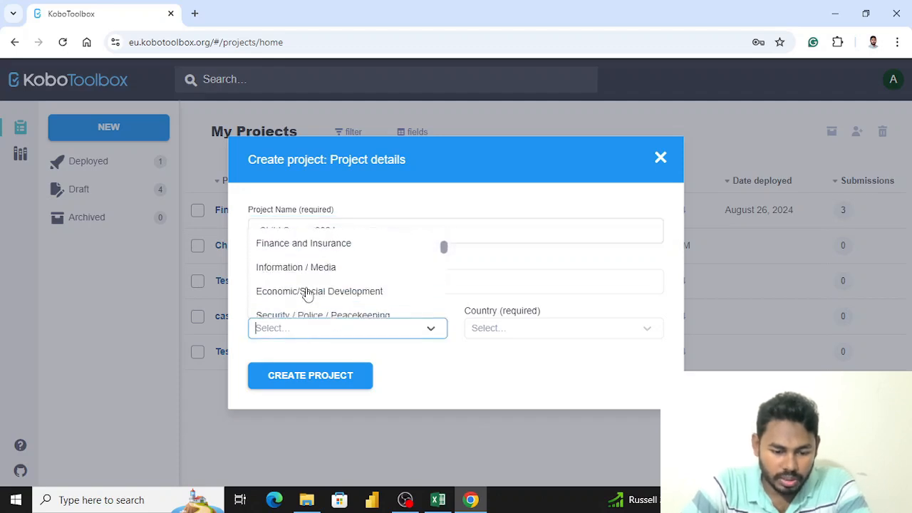
scroll(307, 294, down, 4)
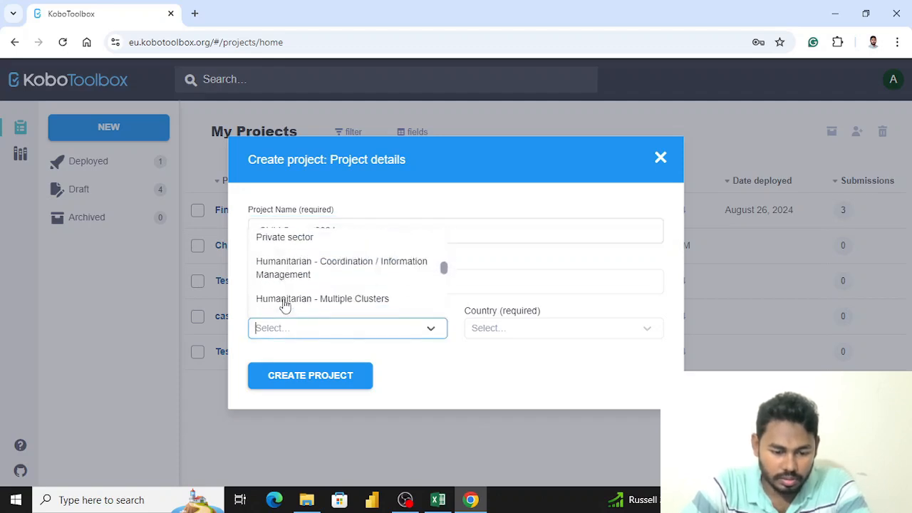
scroll(285, 303, down, 1)
click(285, 262)
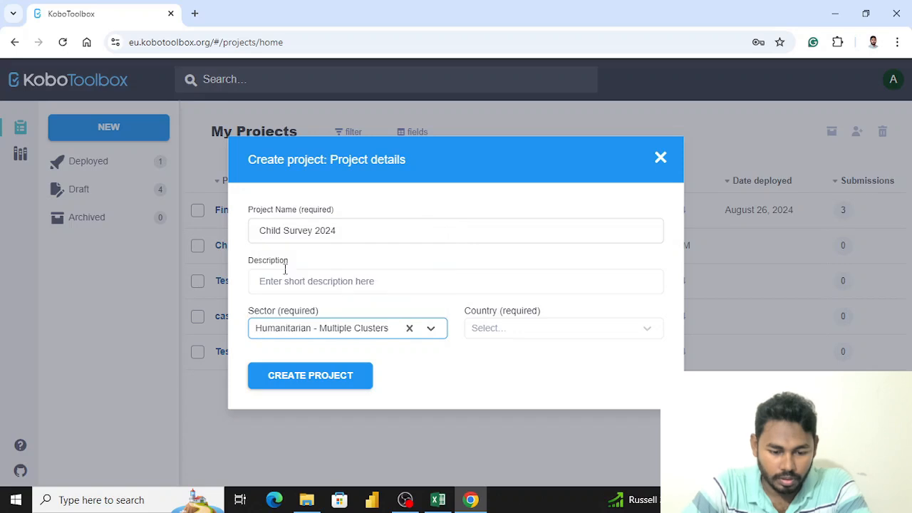
Set the project's country to Bangladesh and create the project
click(499, 329)
scroll(507, 299, down, 5)
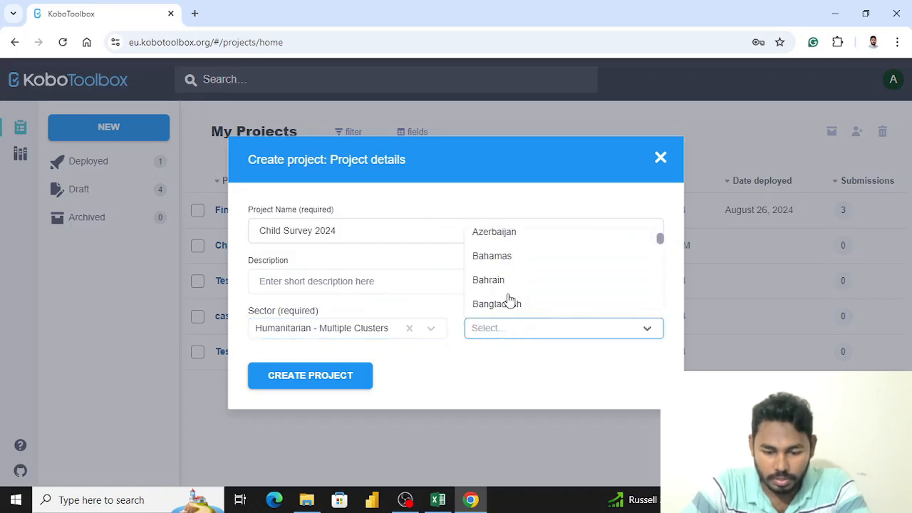
scroll(507, 296, down, 1)
click(506, 287)
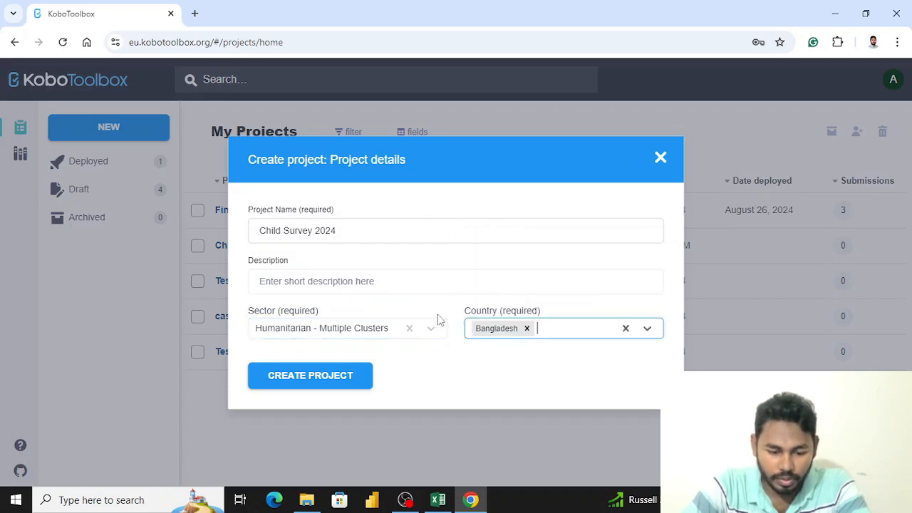
click(310, 377)
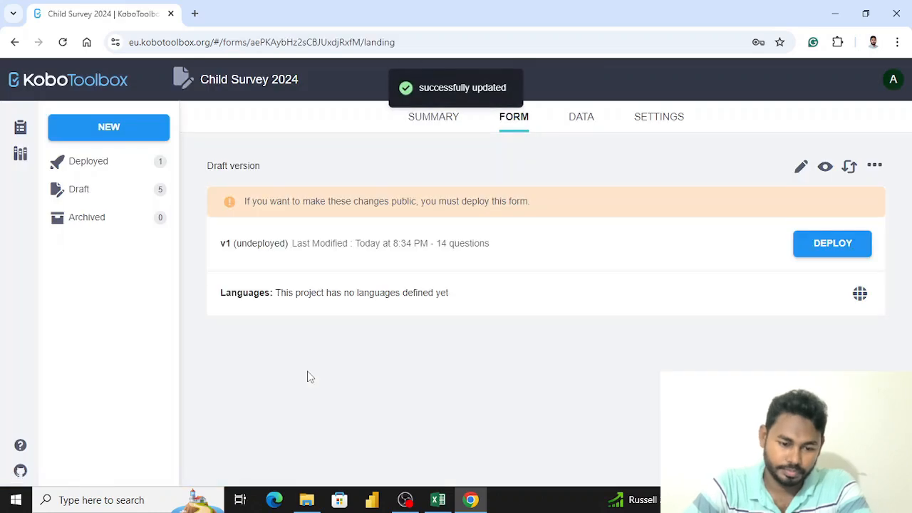
Open the draft form's preview, look through its questions, and set the data collection date to 2024-09-12
click(826, 168)
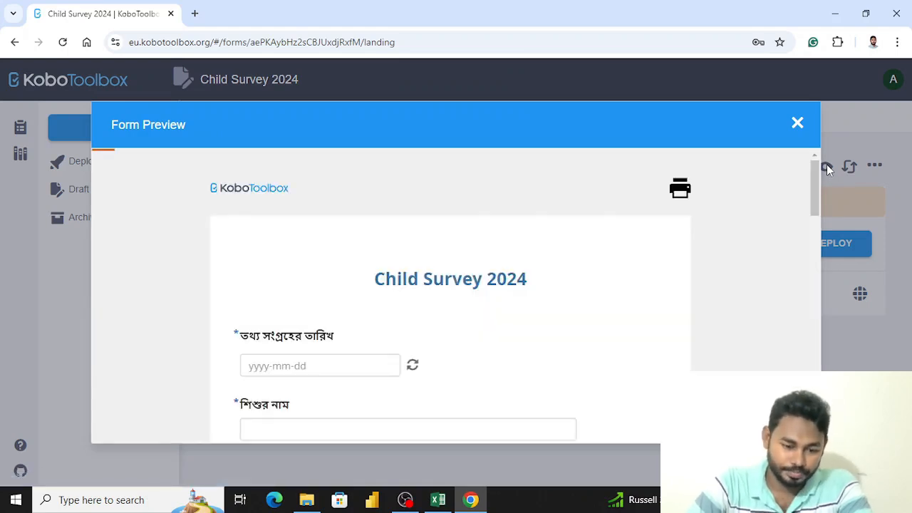
scroll(560, 324, down, 20)
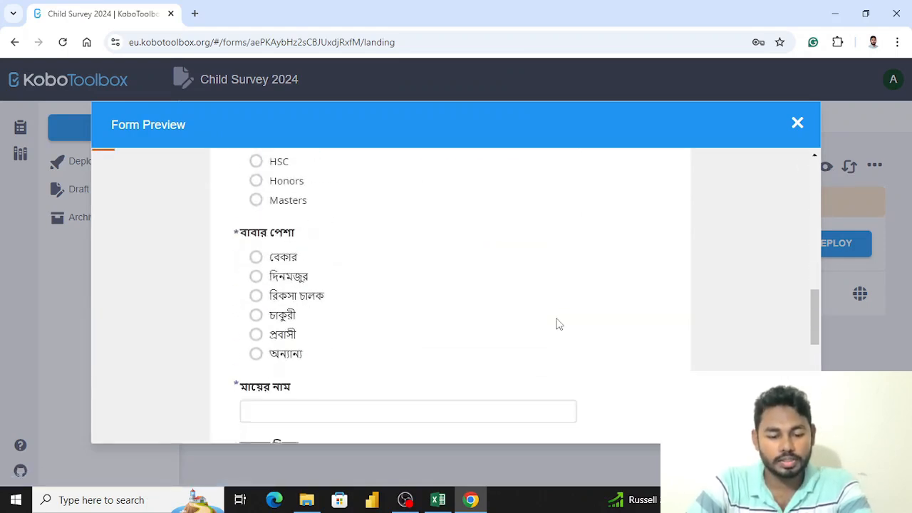
scroll(560, 324, up, 20)
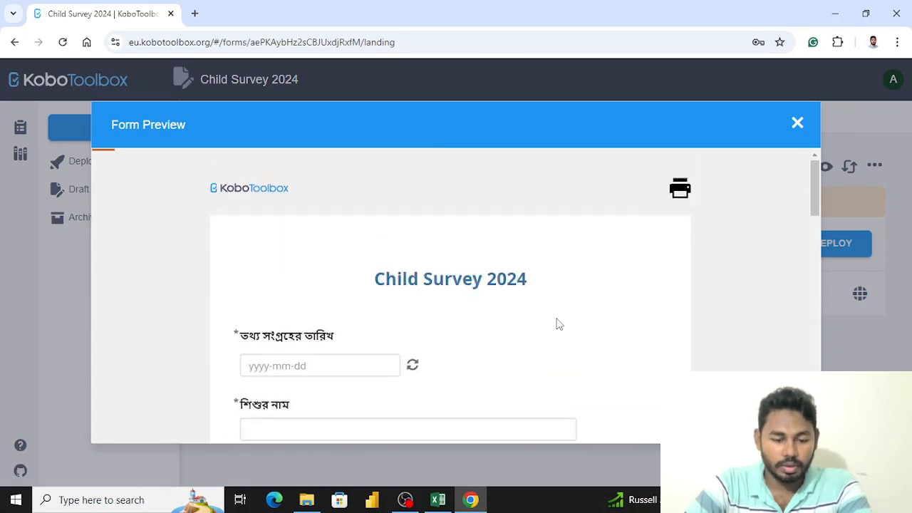
scroll(559, 322, down, 3)
scroll(558, 319, up, 2)
click(291, 259)
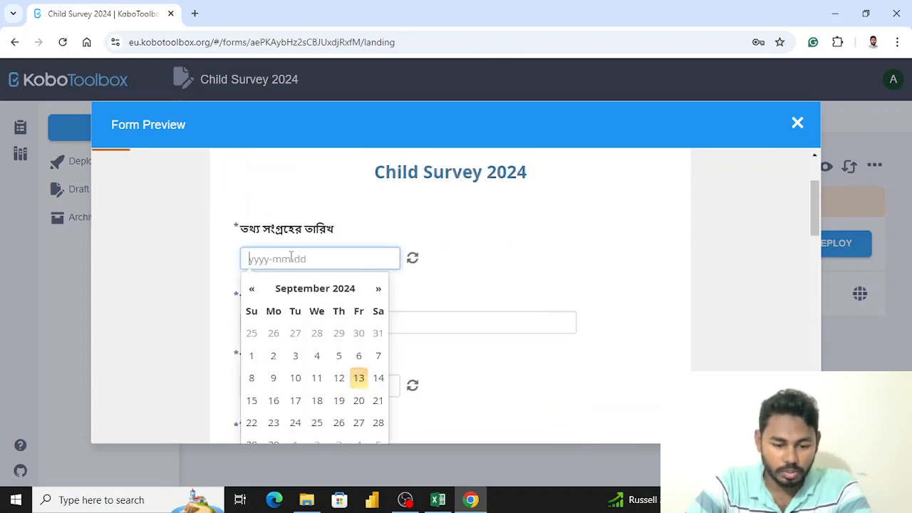
click(342, 376)
scroll(343, 374, down, 1)
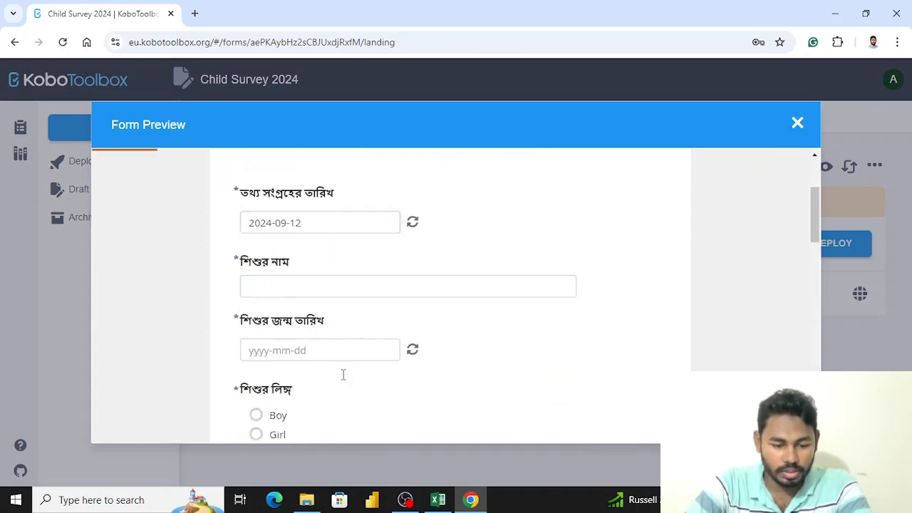
Enter a sample child's name in the form preview and pick the child's date of birth
click(293, 248)
text(nh)
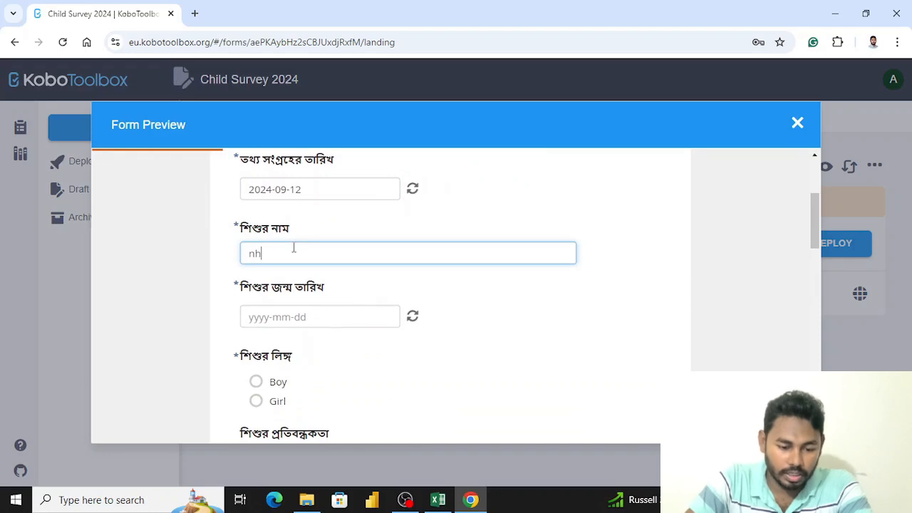
click(311, 314)
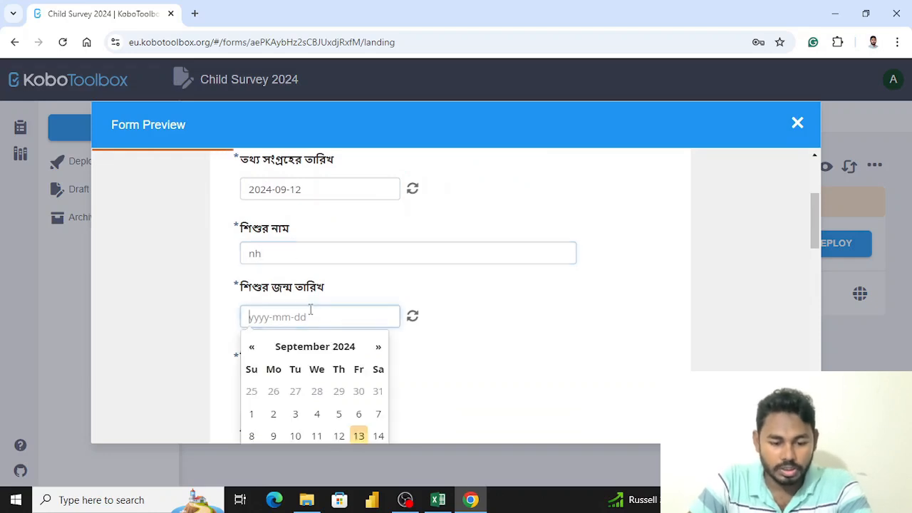
click(317, 414)
scroll(320, 418, down, 2)
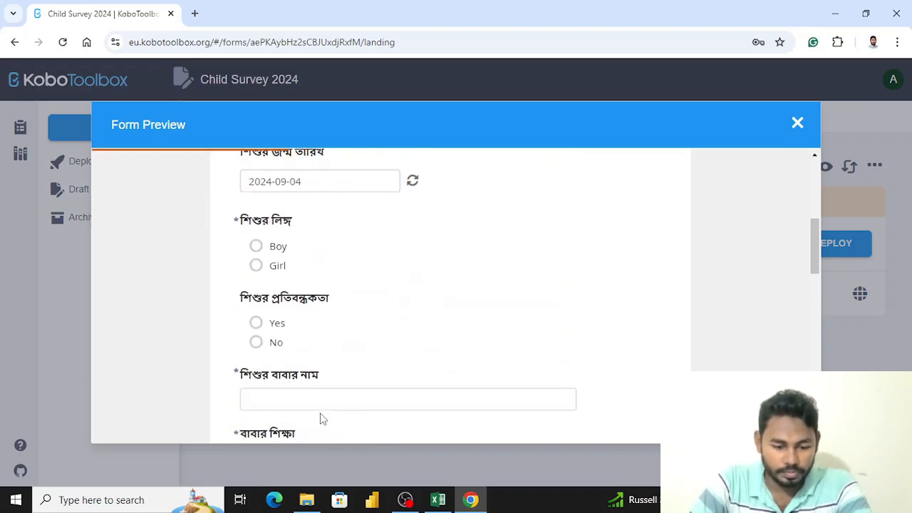
Select Girl as the child's gender, and test the disability question with Yes and No, ending on Yes with n as the disability type
click(273, 250)
click(277, 265)
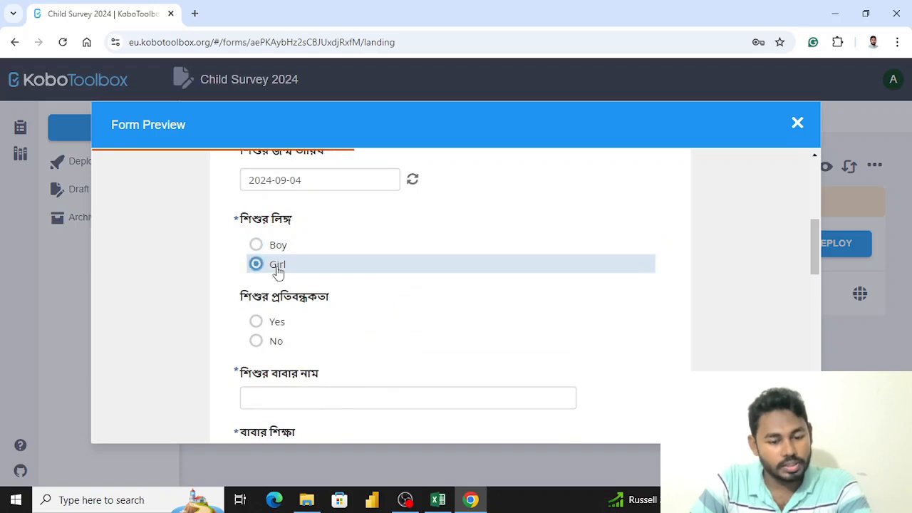
click(269, 321)
scroll(268, 321, down, 1)
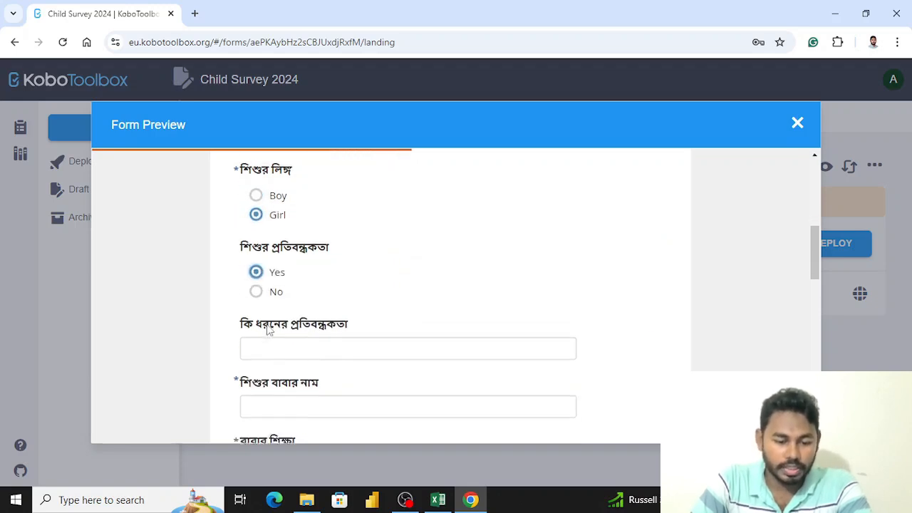
click(271, 270)
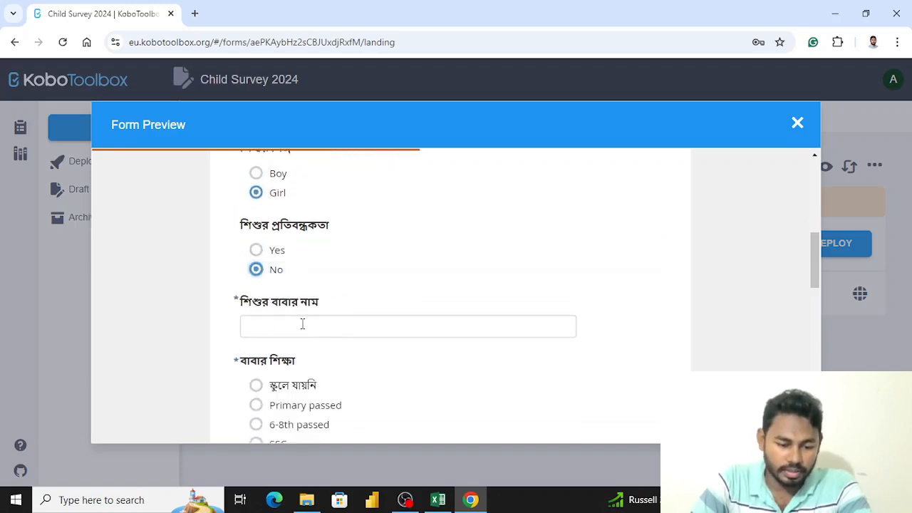
click(259, 250)
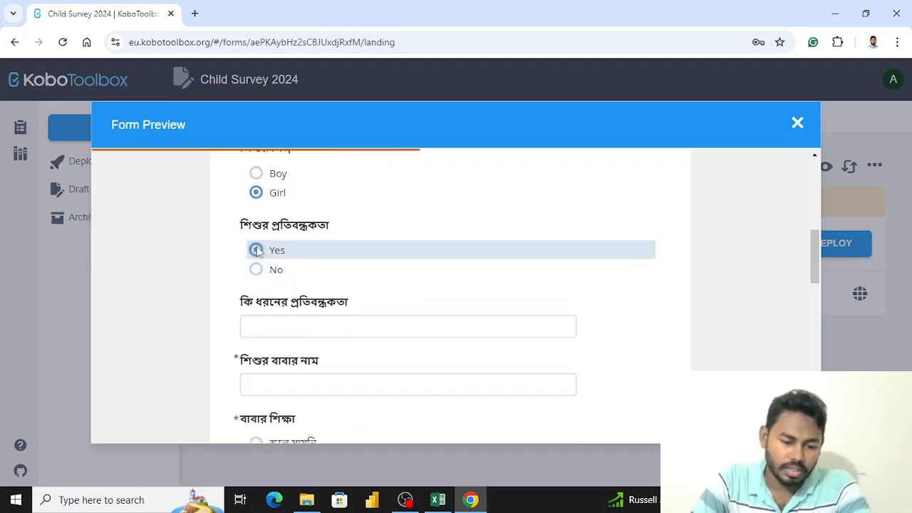
click(300, 333)
Enter a sample father's name and try the father's education options, including 6-8th passed
scroll(291, 296, down, 2)
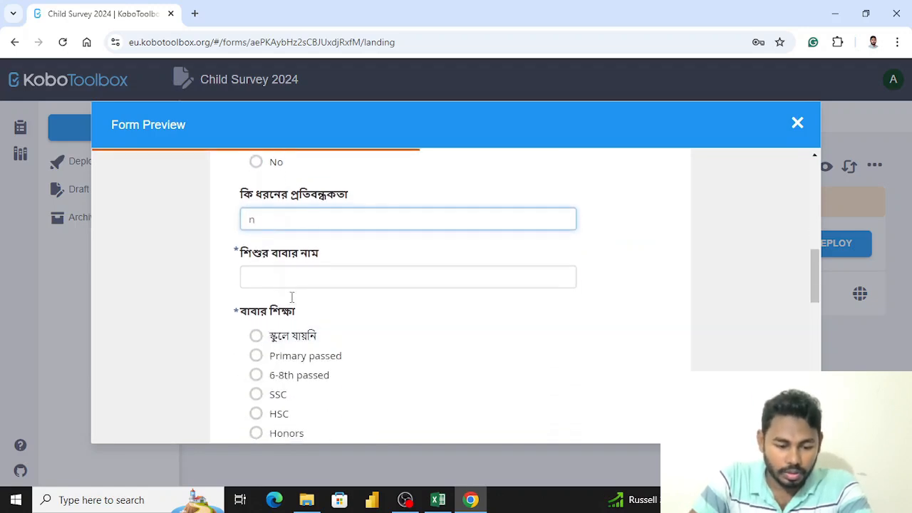
text(nn)
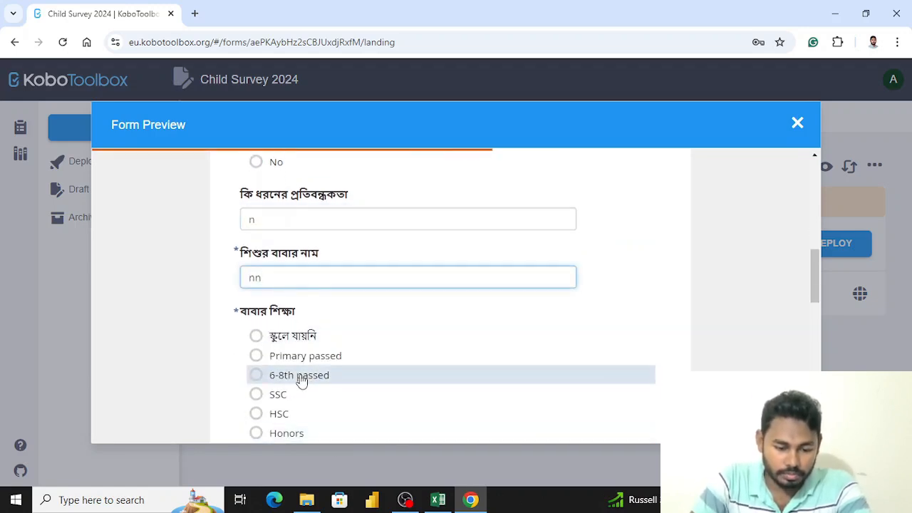
click(301, 381)
scroll(301, 382, down, 1)
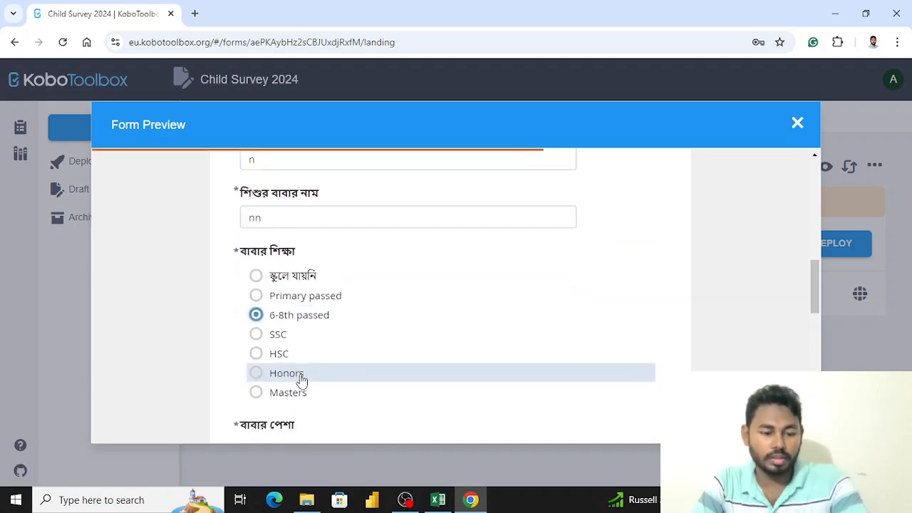
click(297, 283)
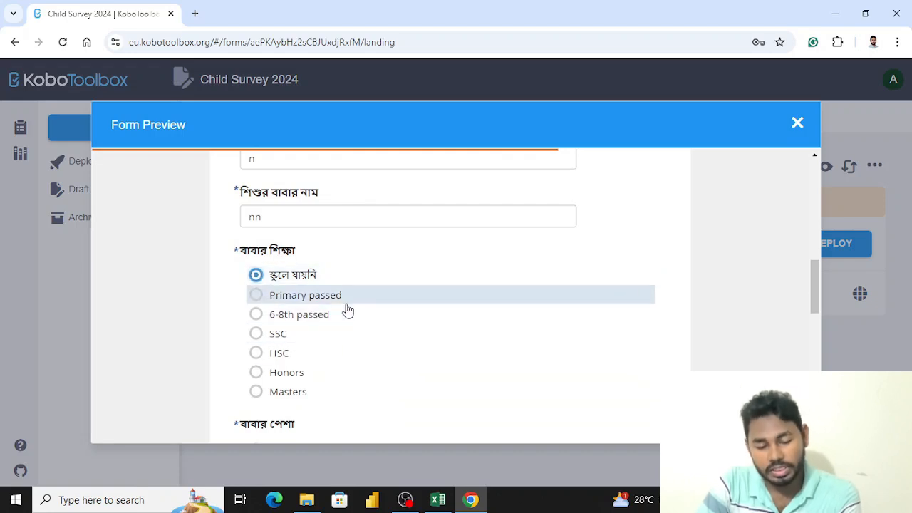
click(292, 315)
scroll(289, 307, down, 2)
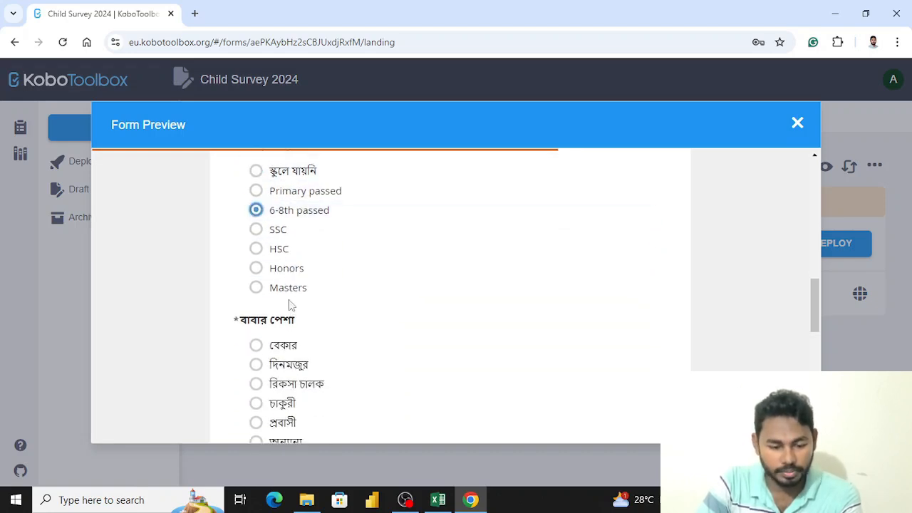
click(288, 271)
Select অন্যান্য as the father's occupation and enter nng in the follow-up question for the other occupation
scroll(291, 357, down, 2)
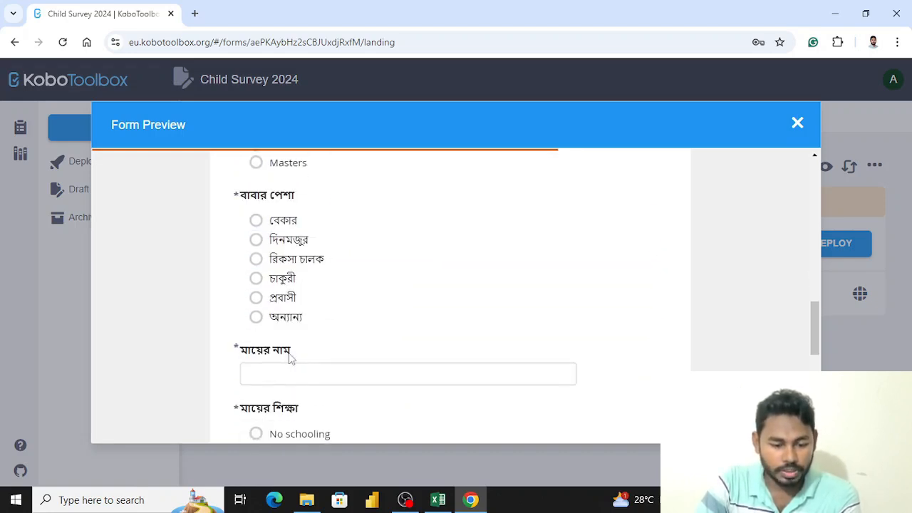
click(288, 298)
click(275, 260)
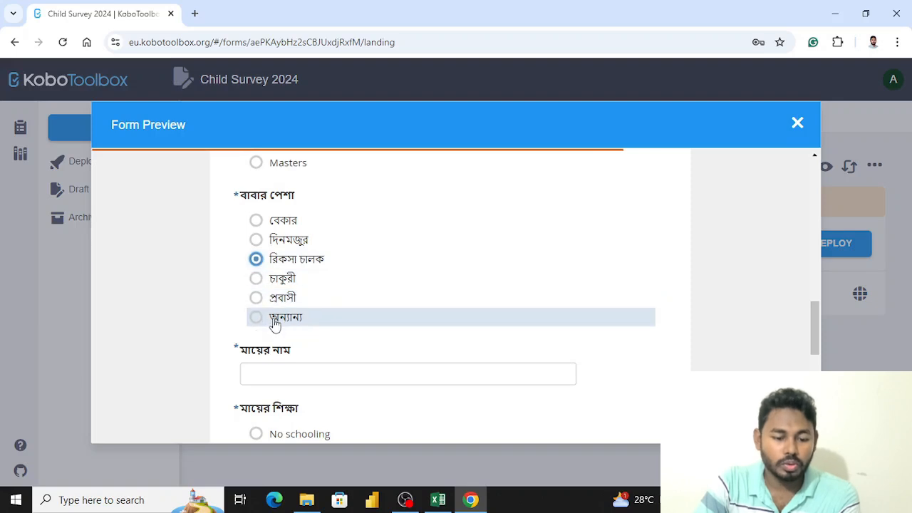
click(276, 318)
click(326, 377)
text(nng)
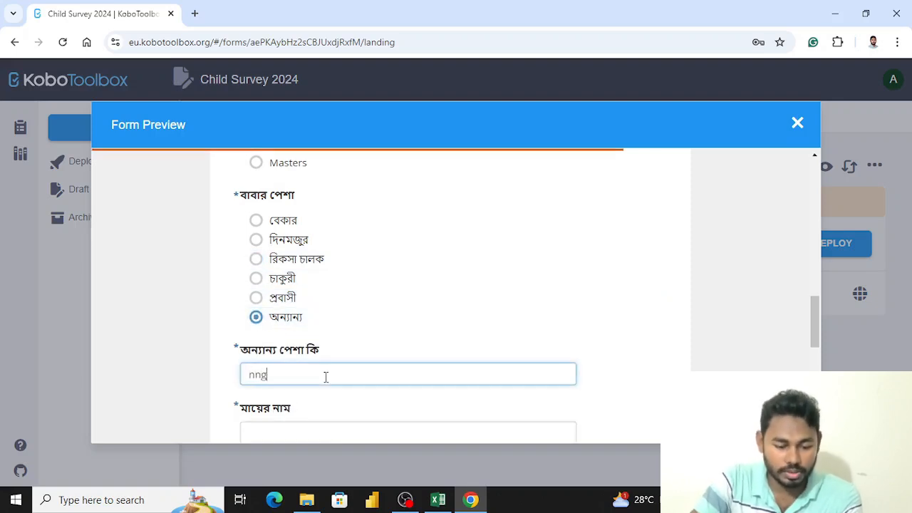
Enter a sample mother's name and select SSC as the mother's education
scroll(325, 377, down, 2)
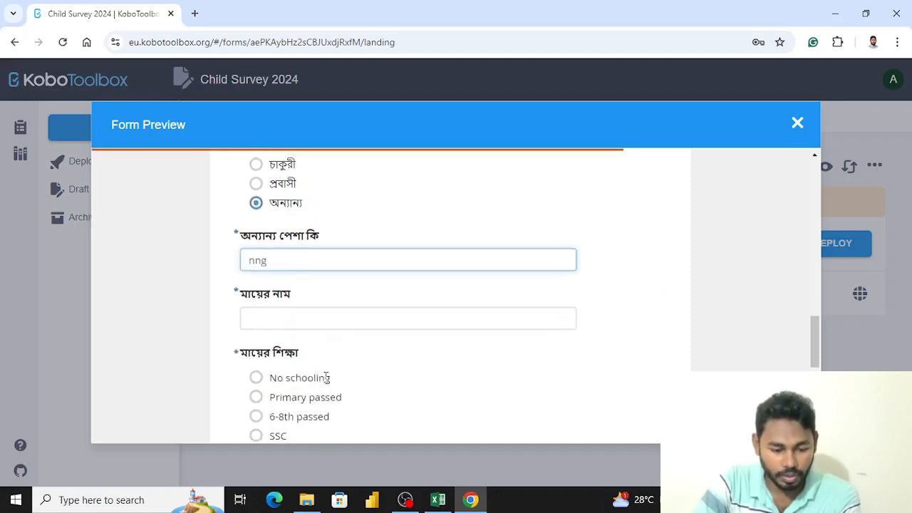
click(275, 309)
text(h)
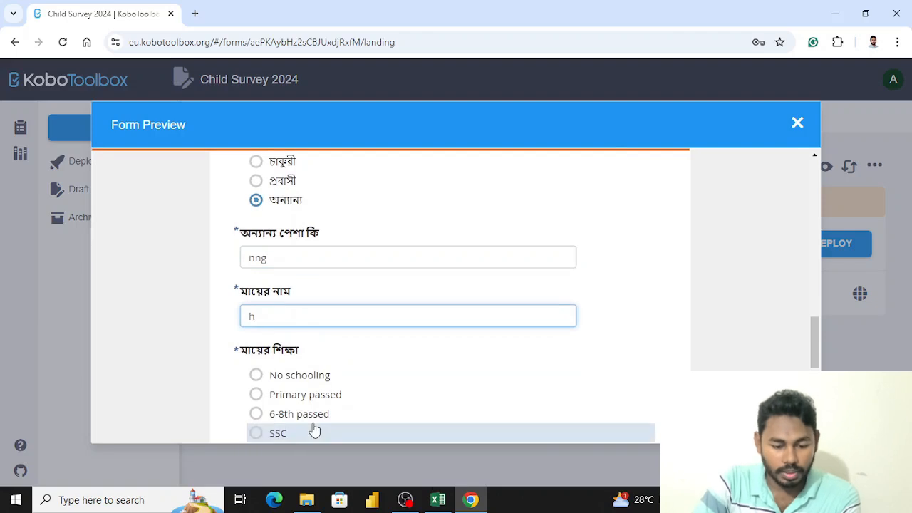
click(313, 432)
Select others as the mother's occupation, enter h as her other occupation, and review the filled answers
scroll(313, 432, down, 3)
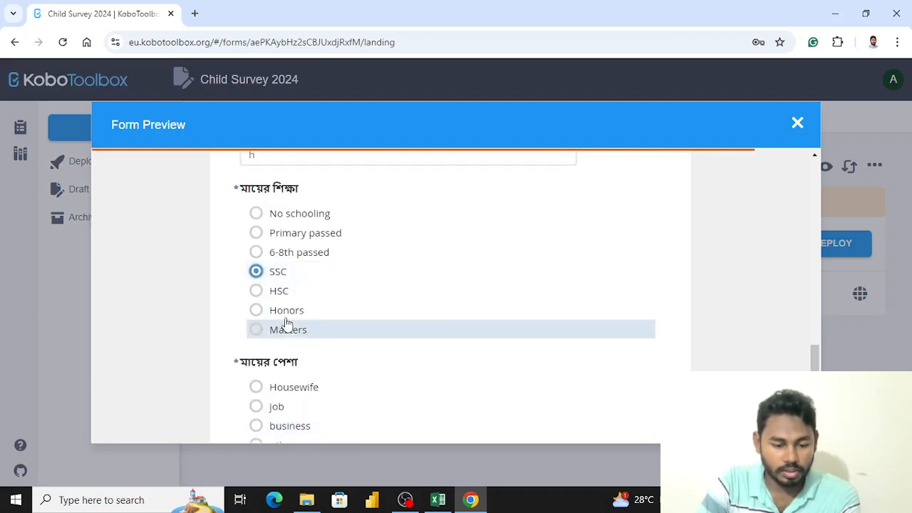
scroll(301, 340, down, 1)
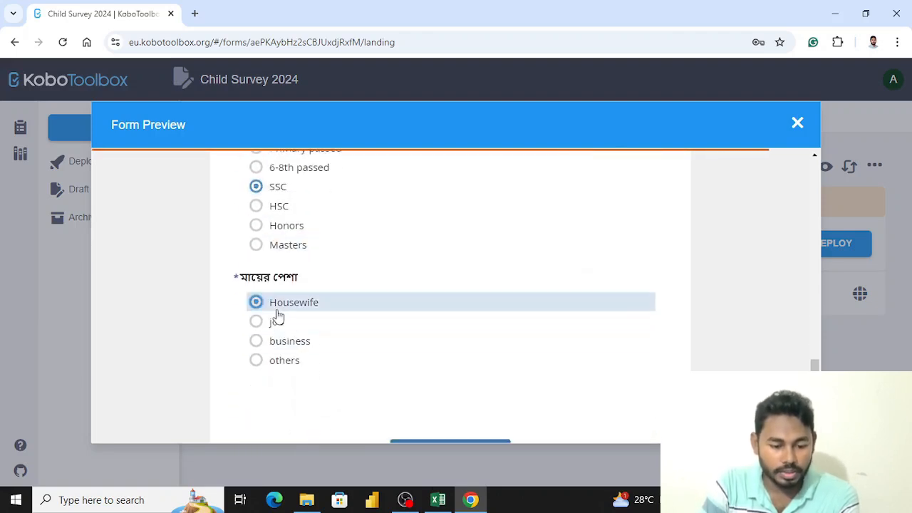
click(289, 362)
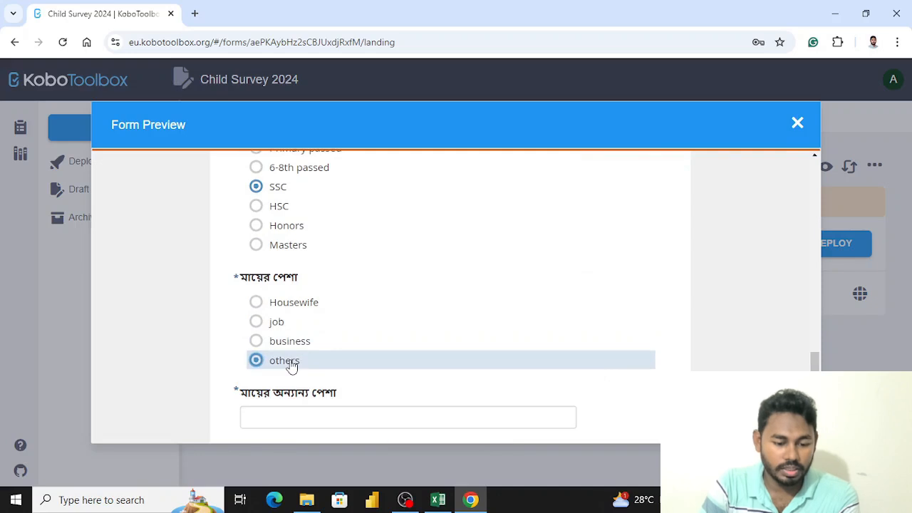
click(296, 417)
text(h)
scroll(297, 416, up, 15)
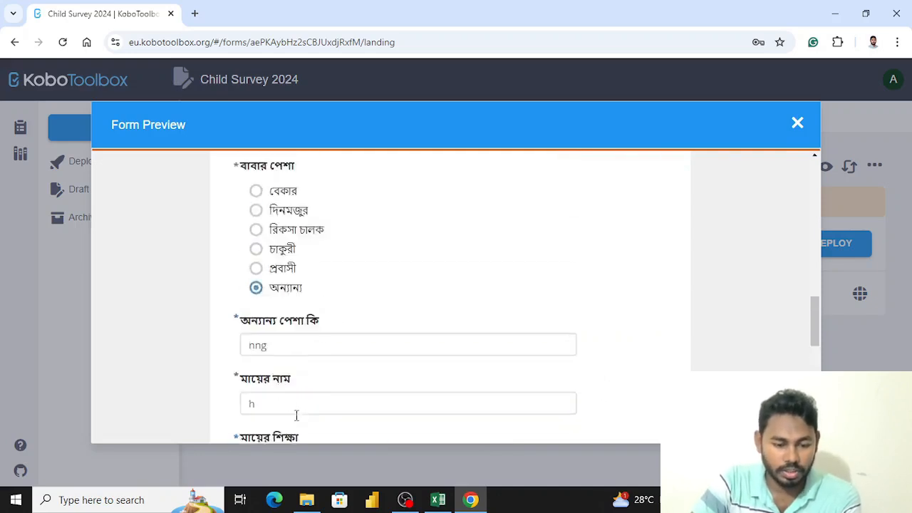
scroll(298, 420, down, 15)
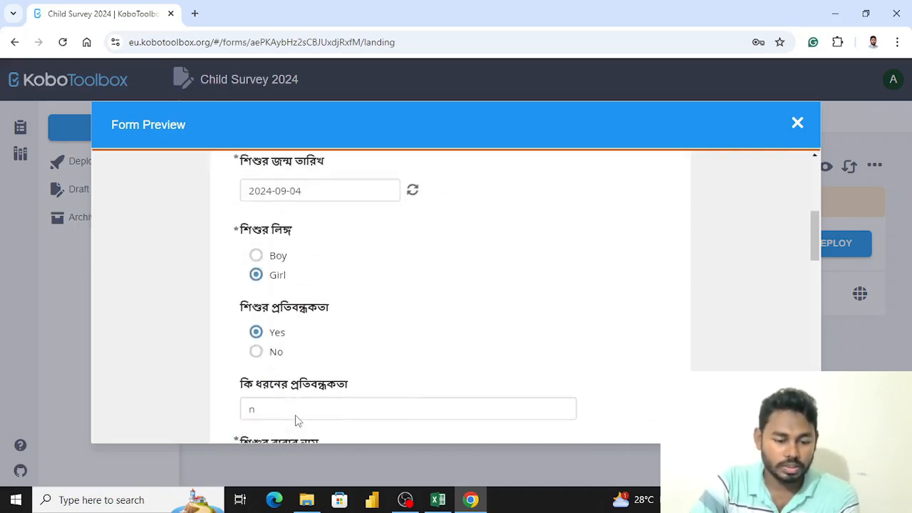
Try switching the শিশুর প্রতিবন্ধকতা answer from Yes to No to test the condition on the disability-type question
scroll(298, 421, down, 3)
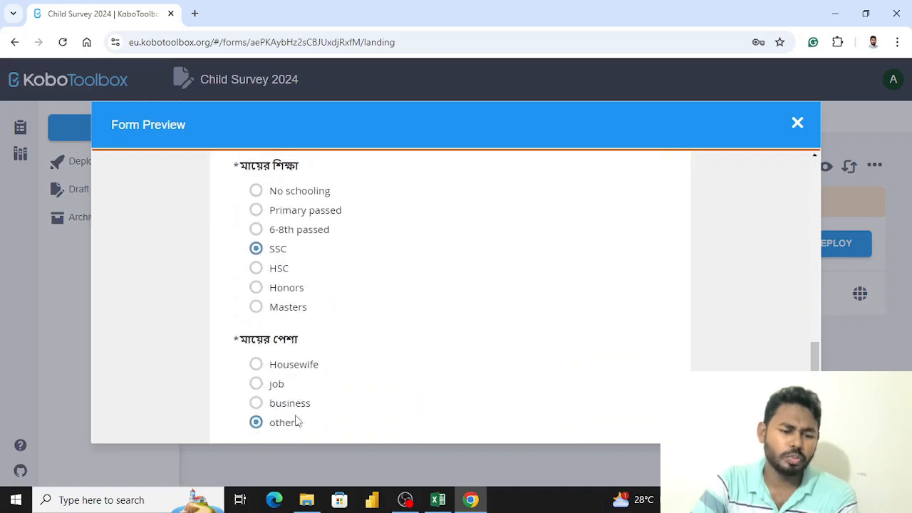
scroll(278, 307, down, 3)
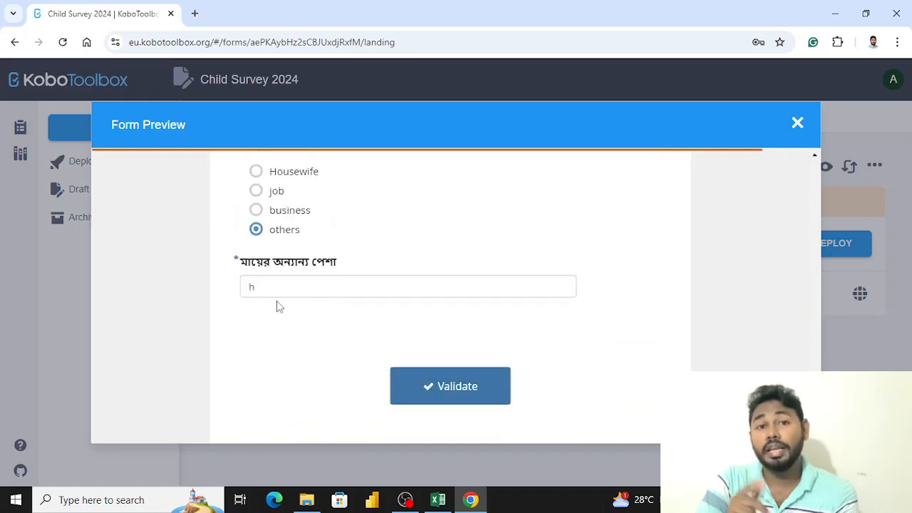
scroll(279, 307, up, 15)
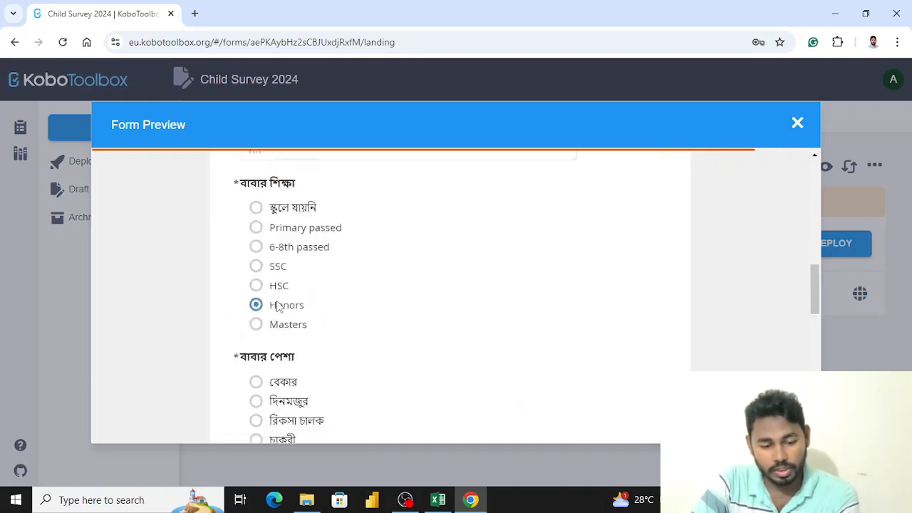
scroll(278, 300, down, 3)
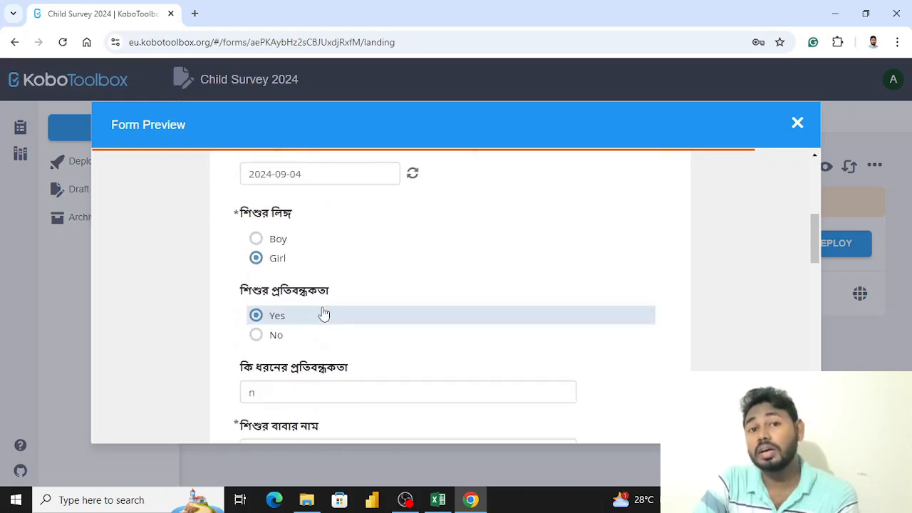
click(286, 342)
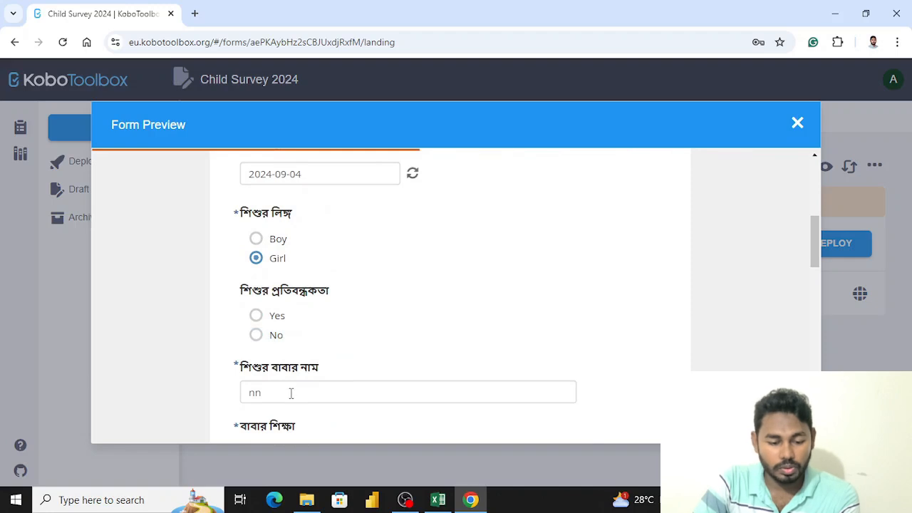
click(271, 343)
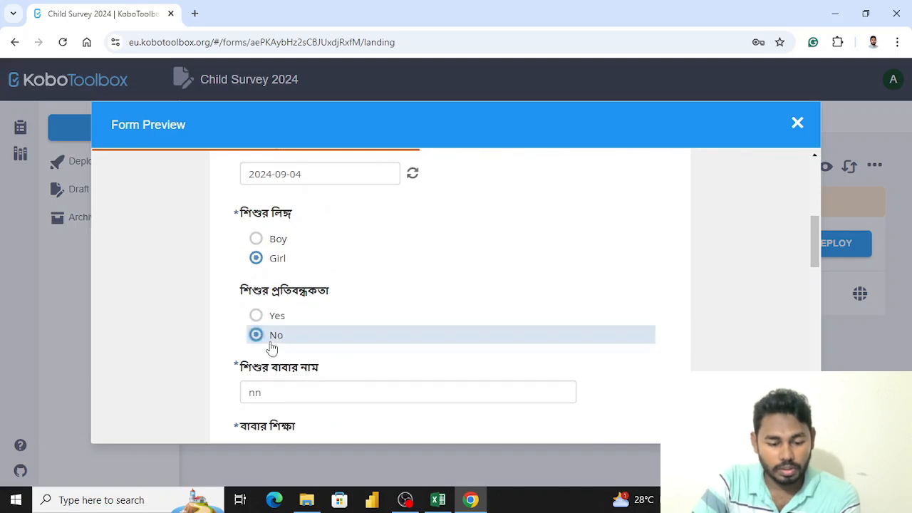
scroll(367, 420, down, 1)
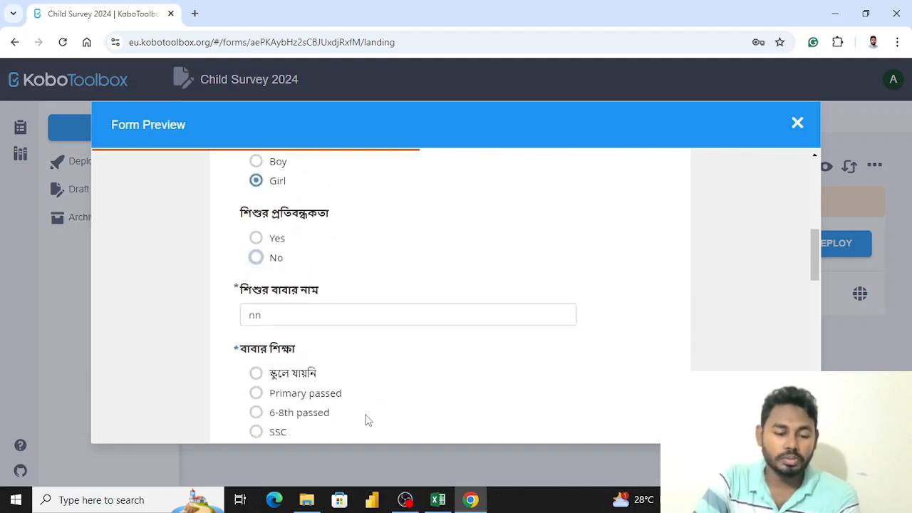
Validate the filled-in Child Survey 2024 form, dismiss the validation message, and close the form preview
scroll(316, 404, down, 10)
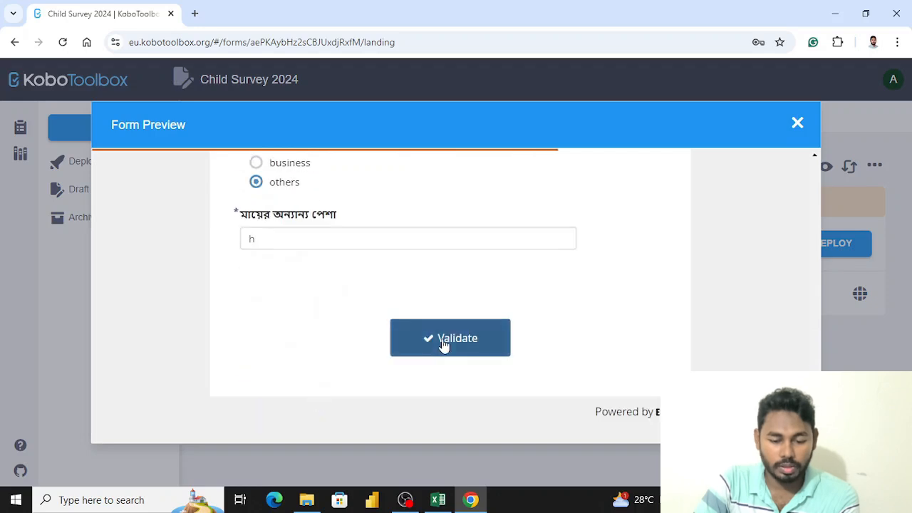
click(444, 341)
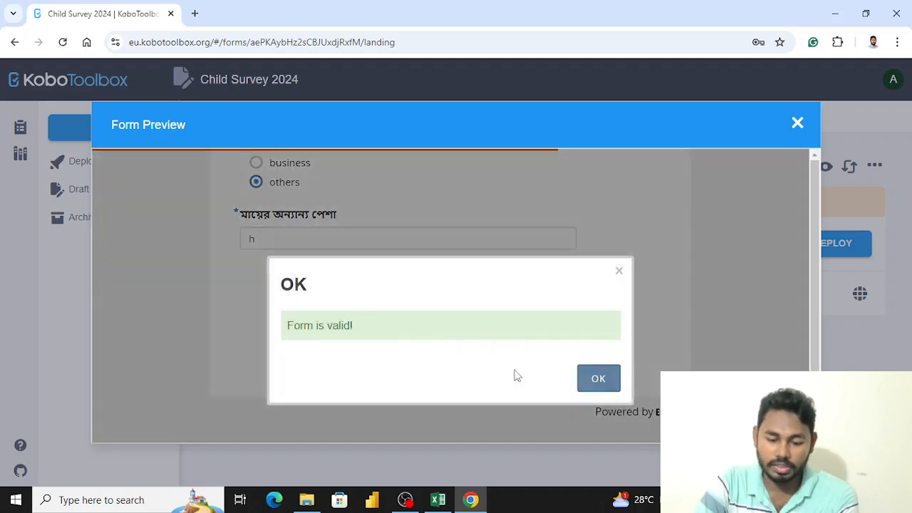
click(605, 385)
scroll(337, 239, up, 15)
scroll(330, 241, up, 2)
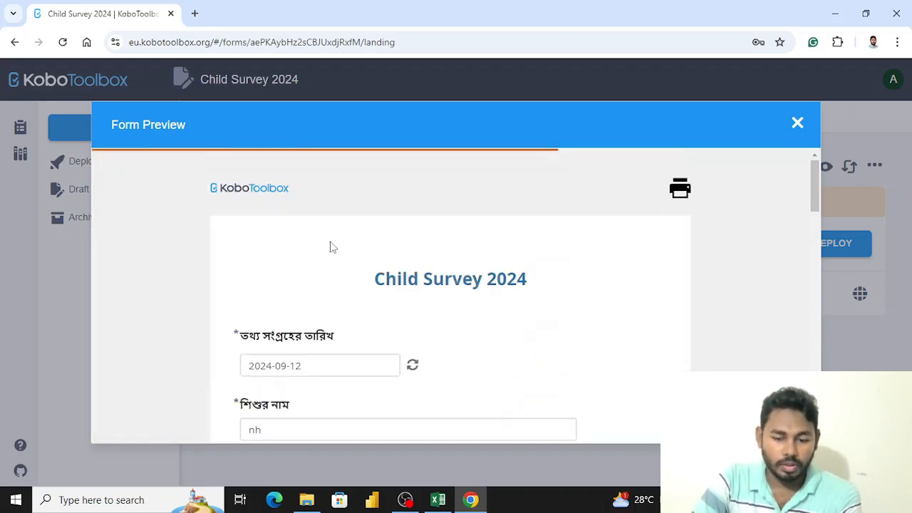
click(798, 125)
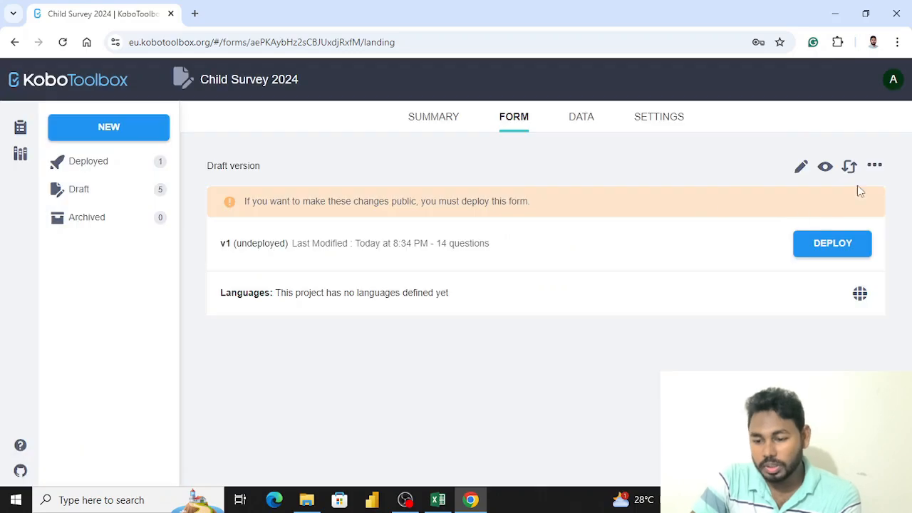
Open the Child Survey 2024 draft in the form editor and look through all its questions and response options
click(802, 165)
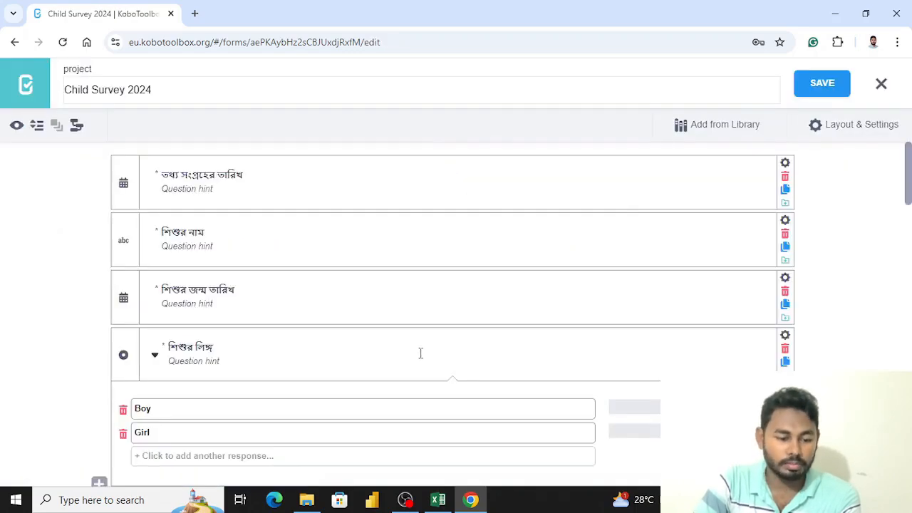
scroll(420, 350, down, 10)
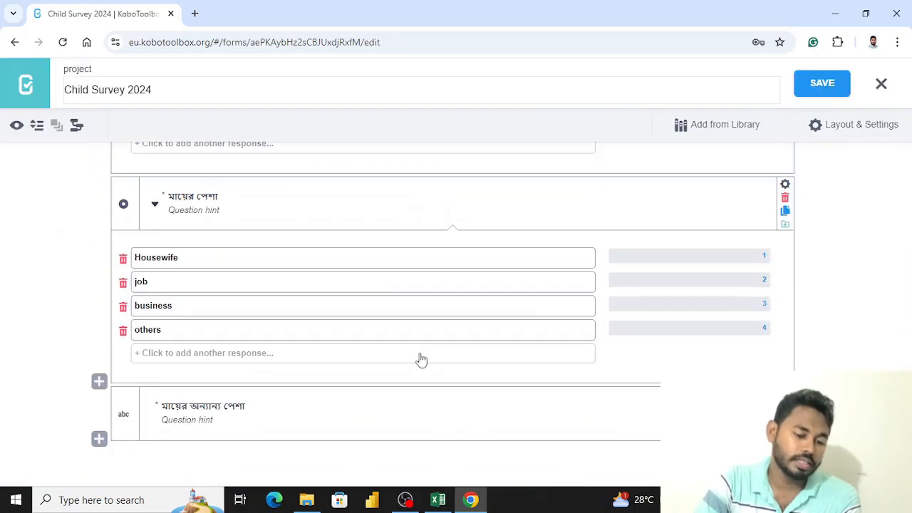
scroll(421, 355, up, 15)
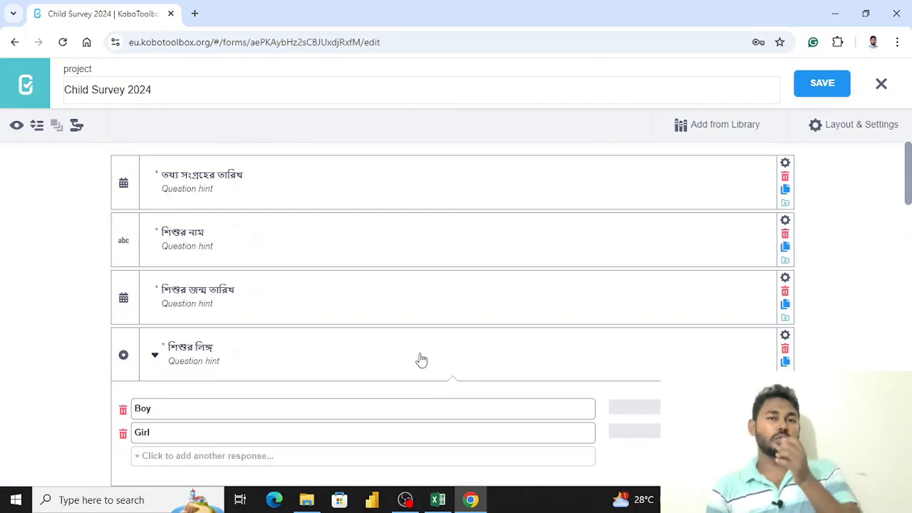